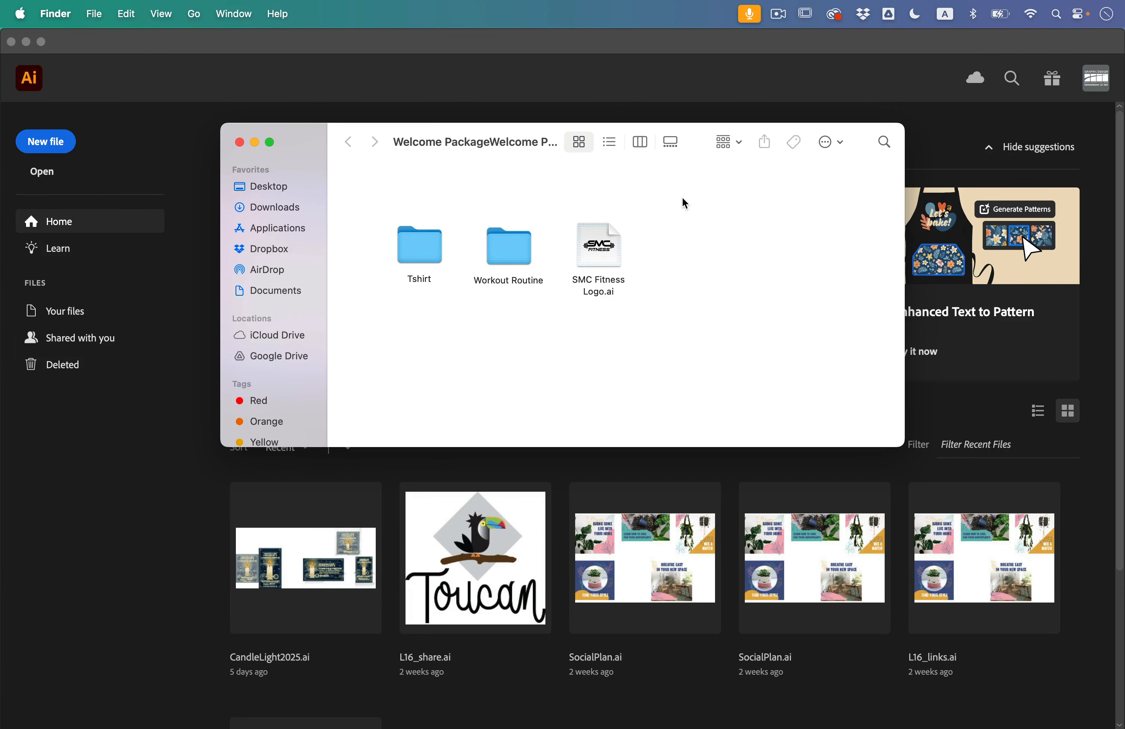
- Preview the SMC Fitness Logo.ai file in the welcome package folder and close the preview
click(599, 249)
key(space)
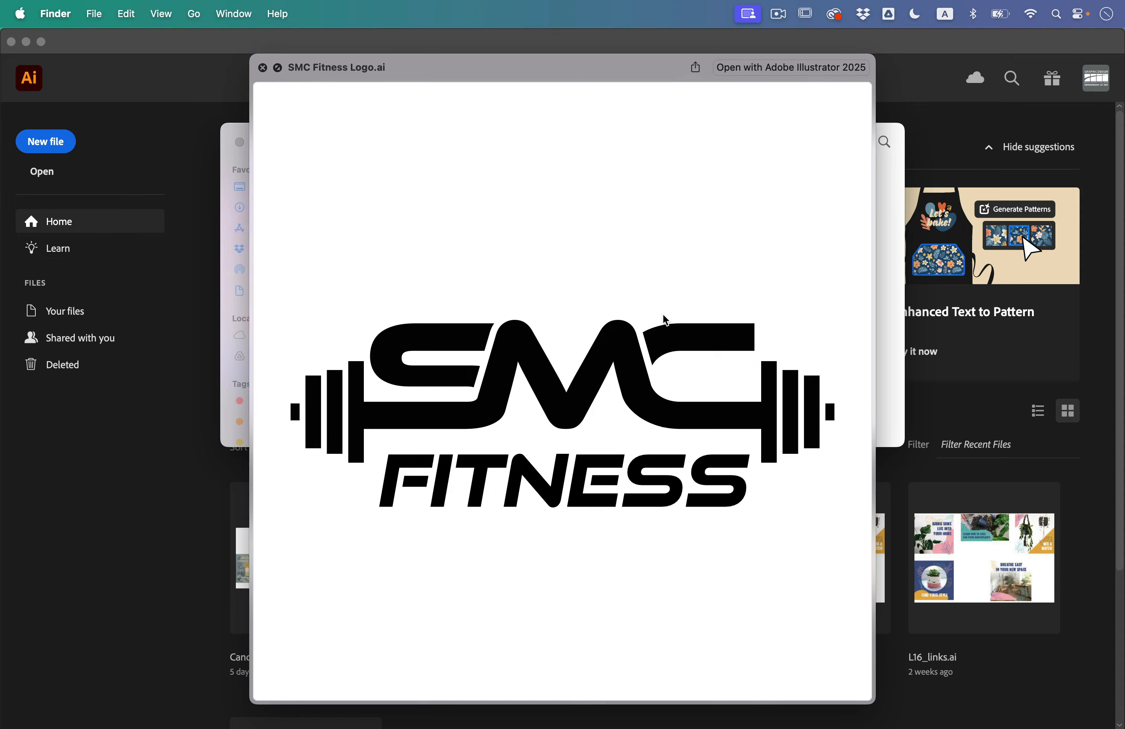
key(space)
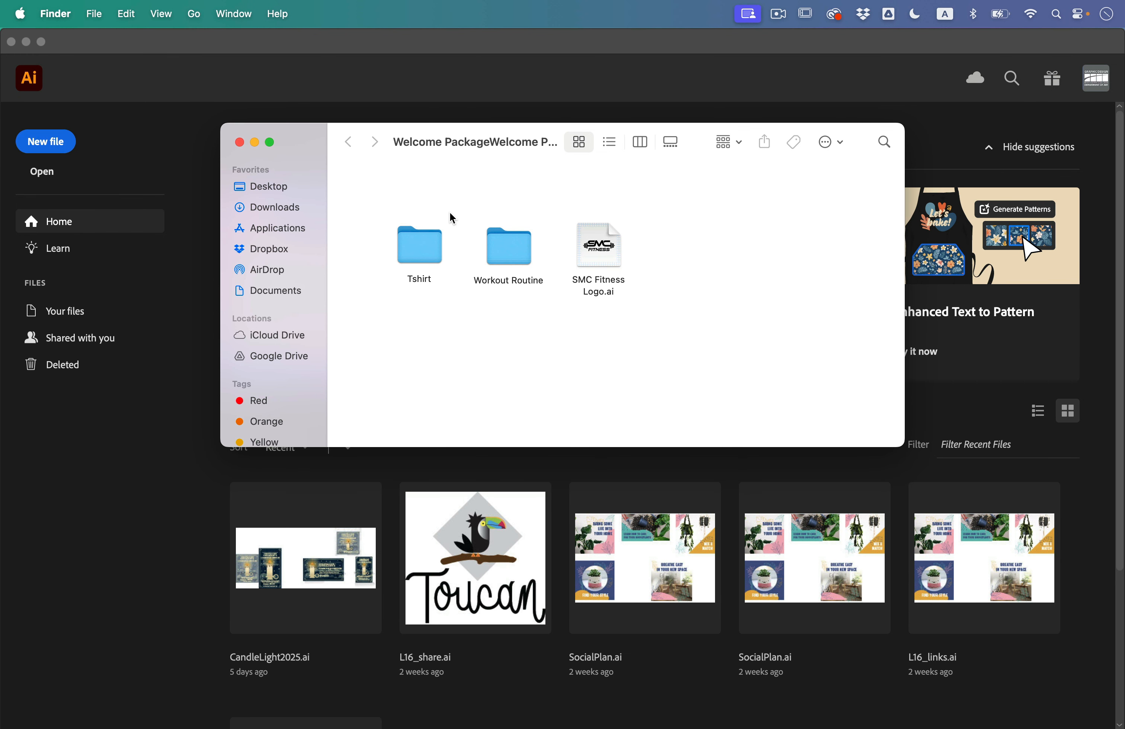
- Open Tshirt Template.ai from the Tshirt folder and look over its shirts, graphics and slogans
double_click(423, 247)
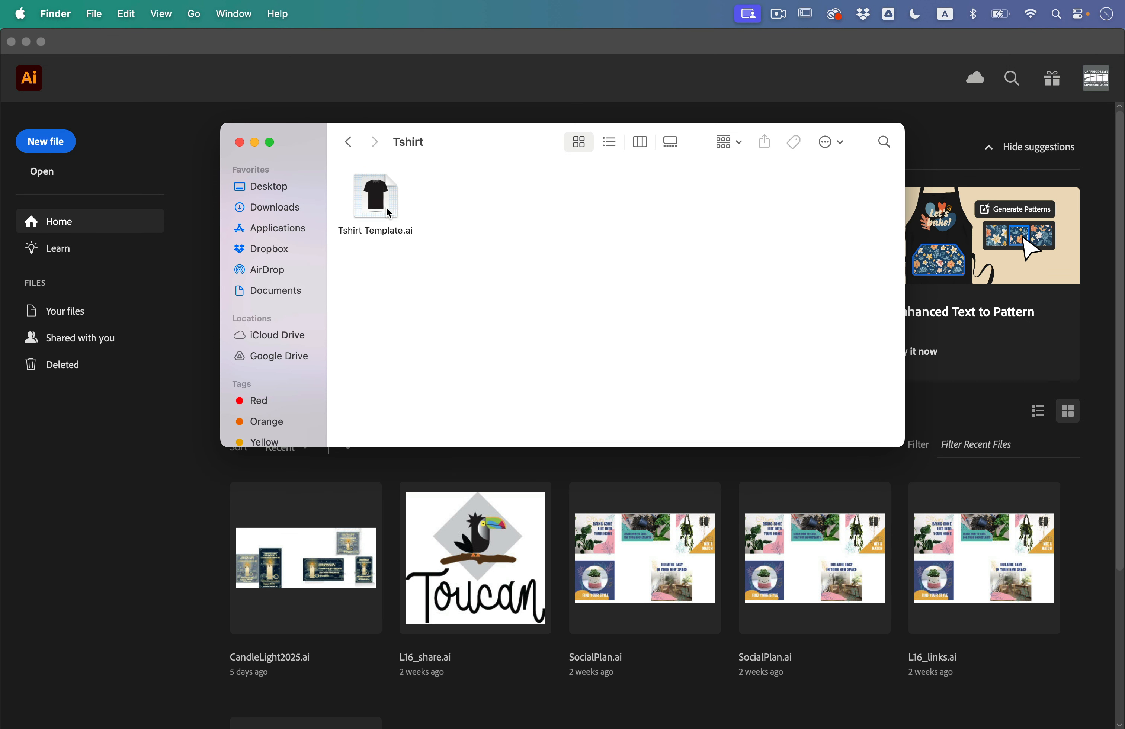
double_click(373, 195)
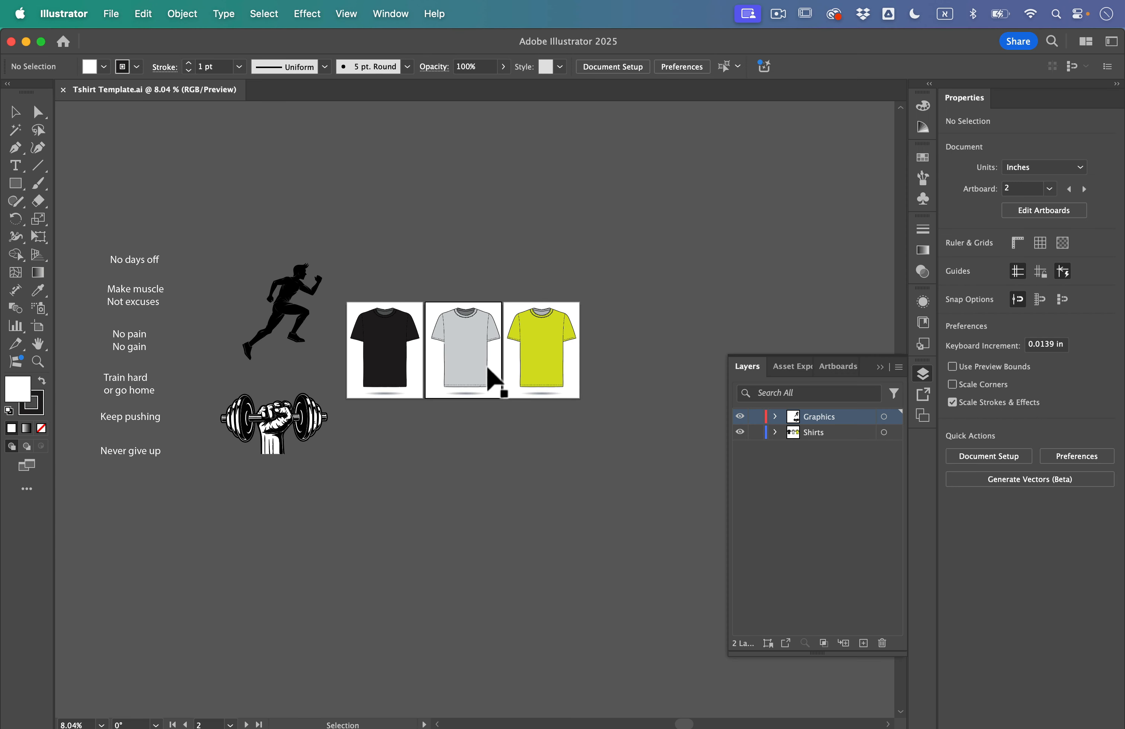
scroll(484, 348, up, 5)
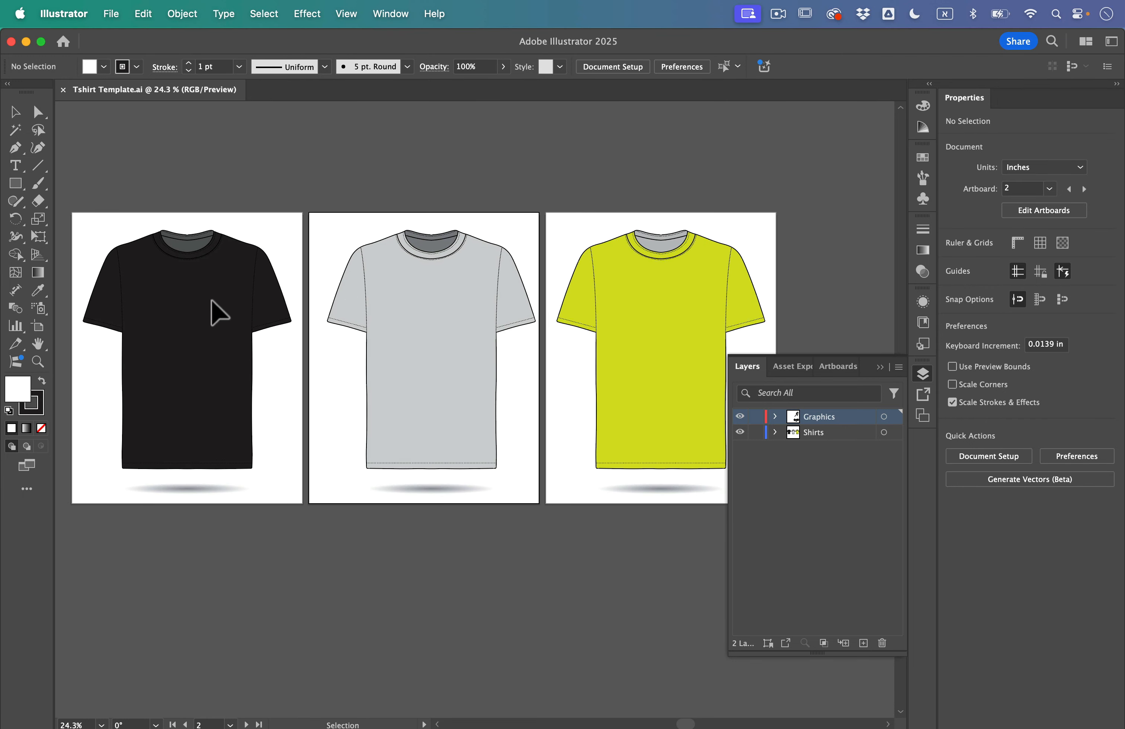
scroll(513, 352, left, 10)
scroll(512, 350, left, 2)
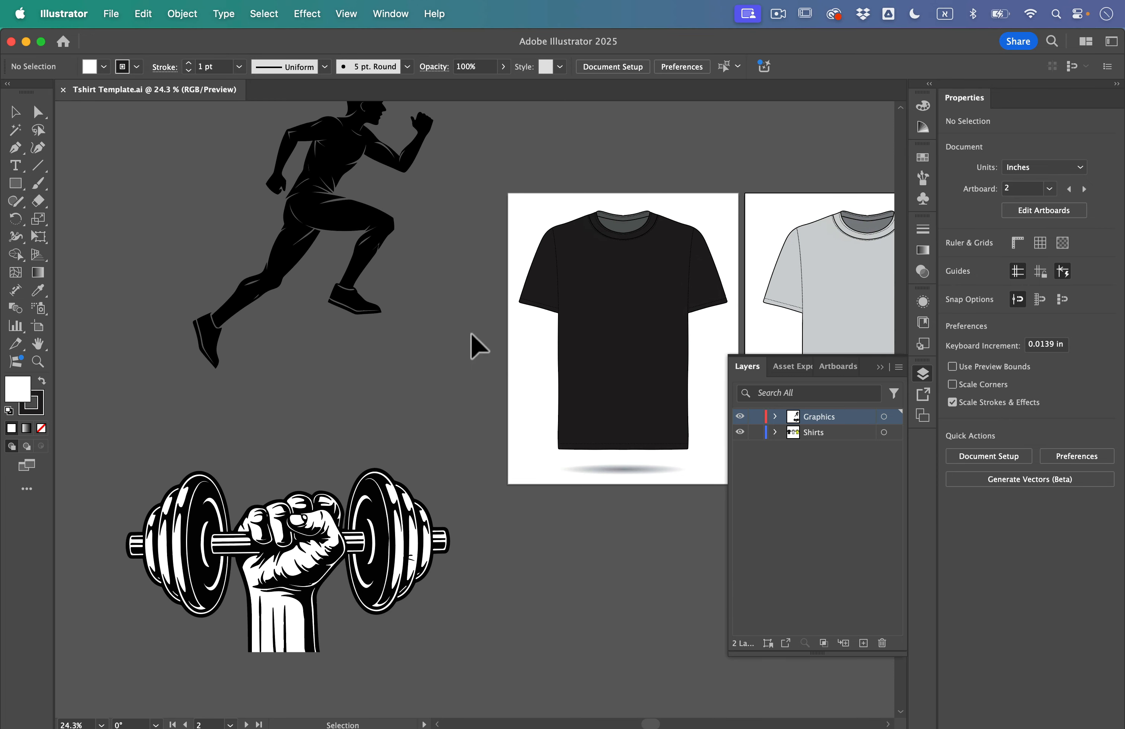
scroll(346, 580, left, 8)
scroll(345, 594, down, 4)
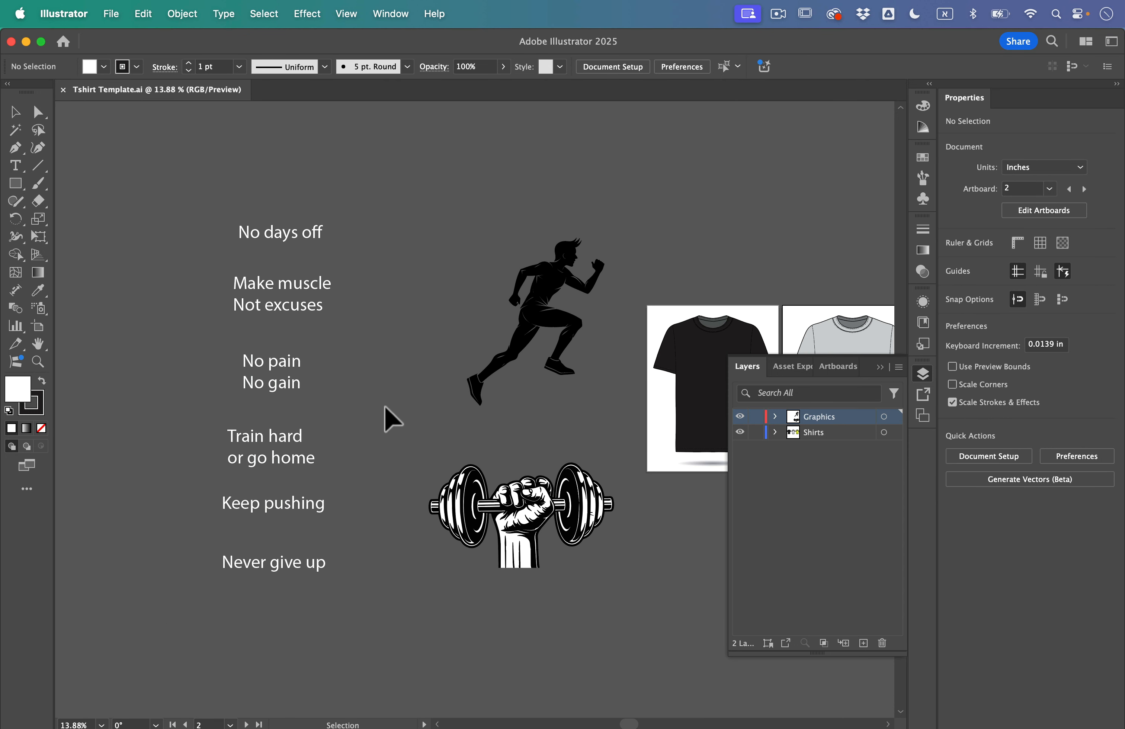
scroll(390, 417, right, 8)
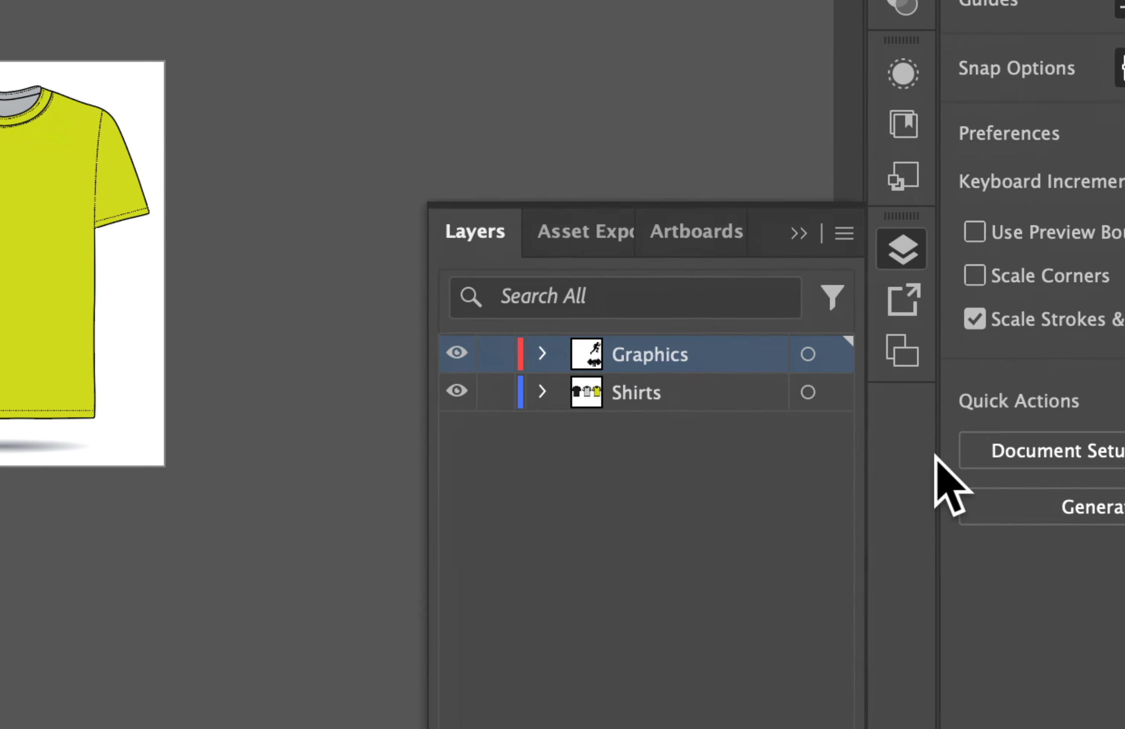
- Lock the Shirts layer and make the Graphics layer active
click(834, 433)
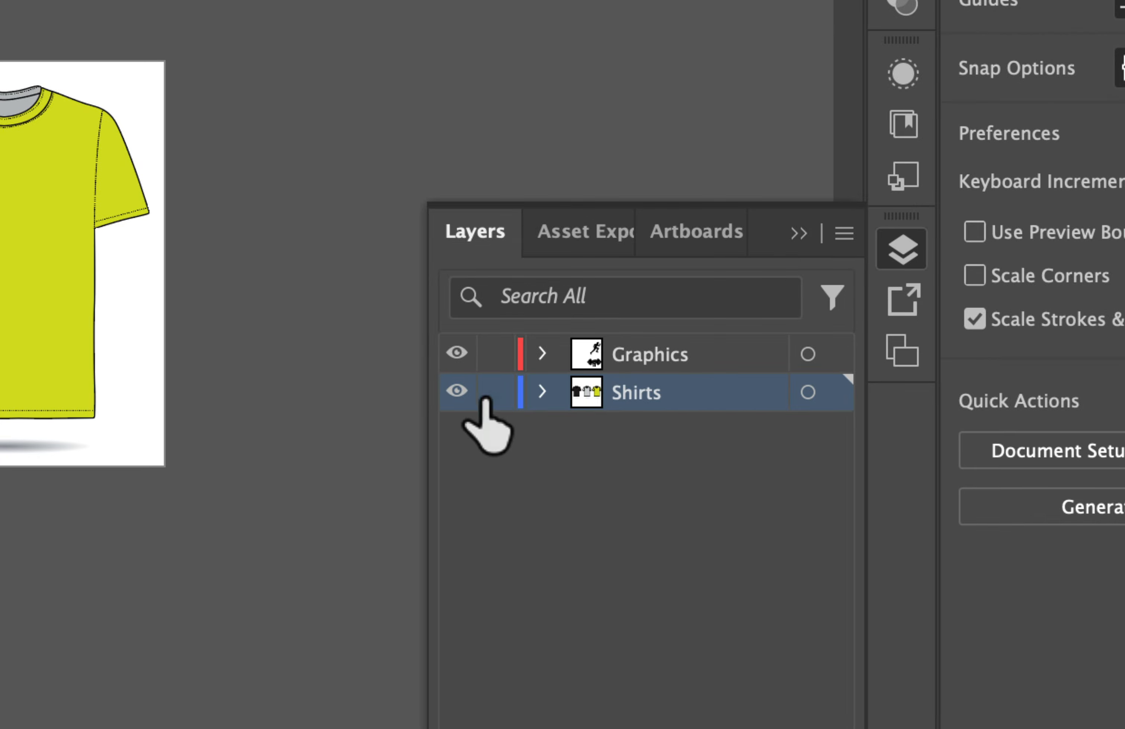
click(496, 392)
click(675, 353)
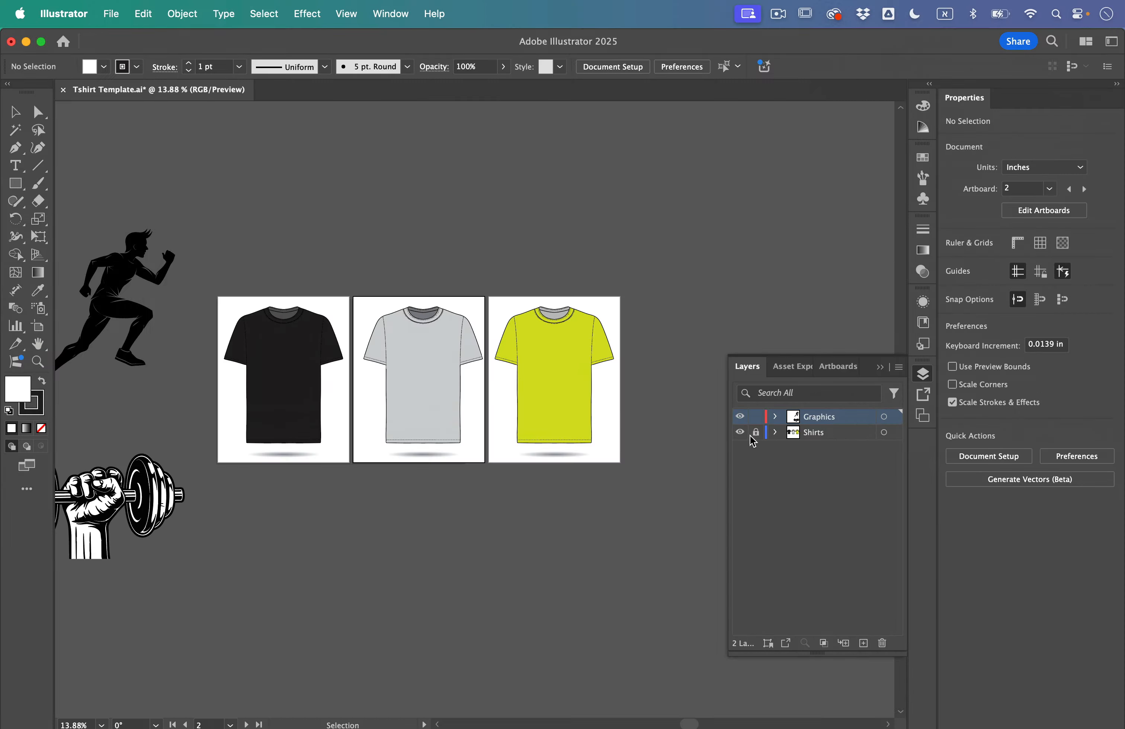
- Move the running man graphic from the pasteboard onto the yellow-green T-shirt on the third artboard
scroll(587, 474, left, 3)
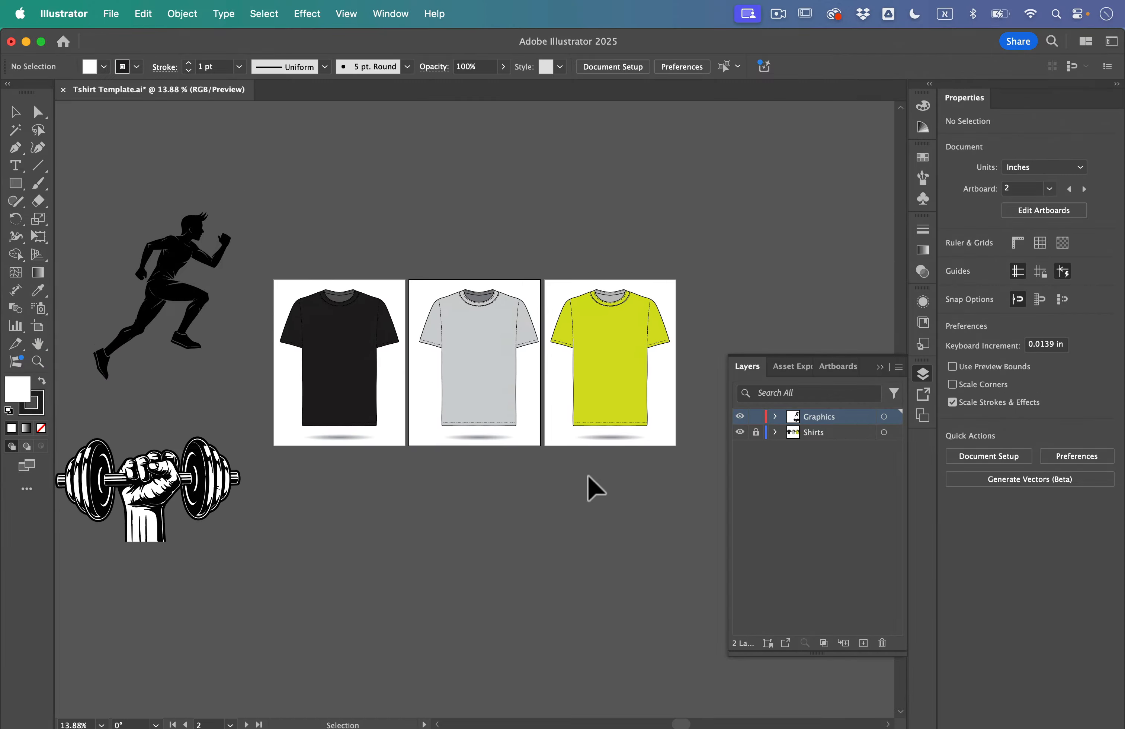
scroll(568, 477, right, 2)
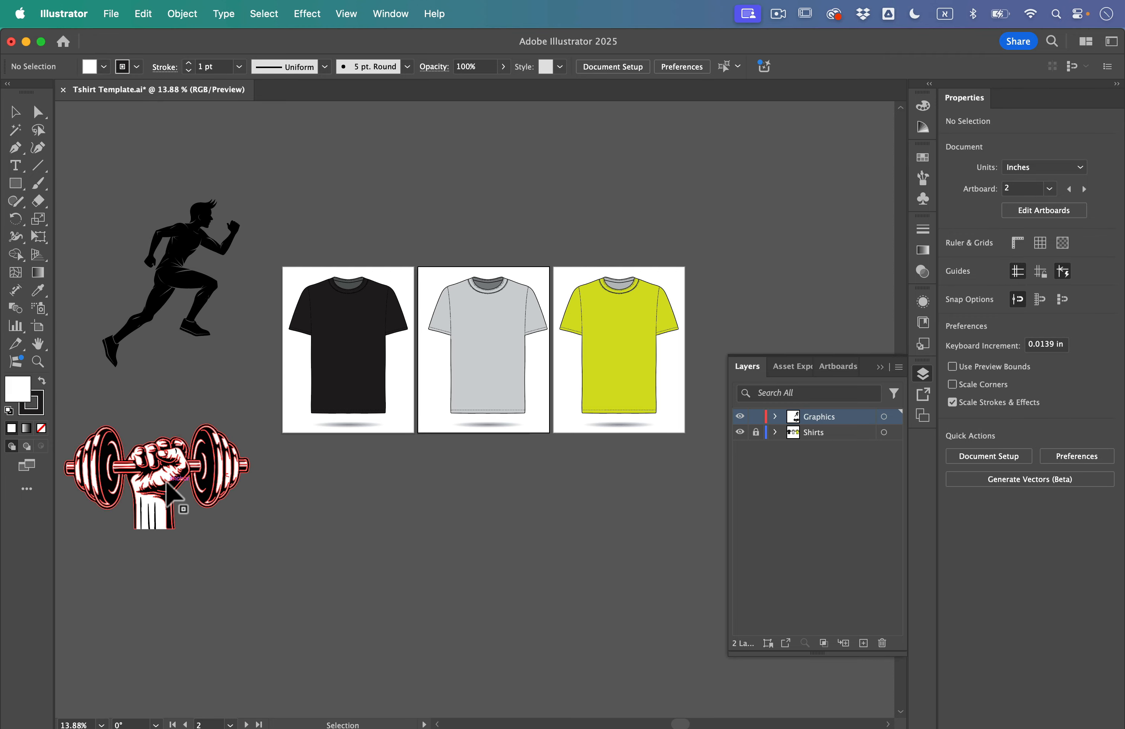
scroll(165, 480, left, 10)
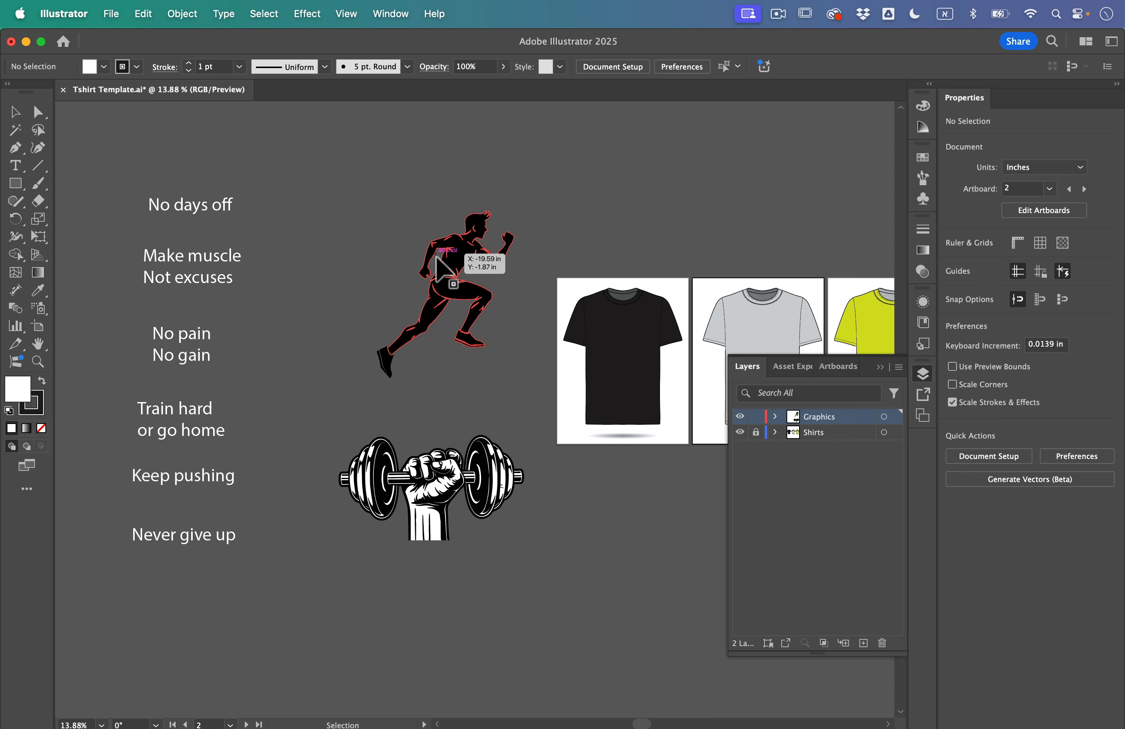
drag(338, 266, 433, 391)
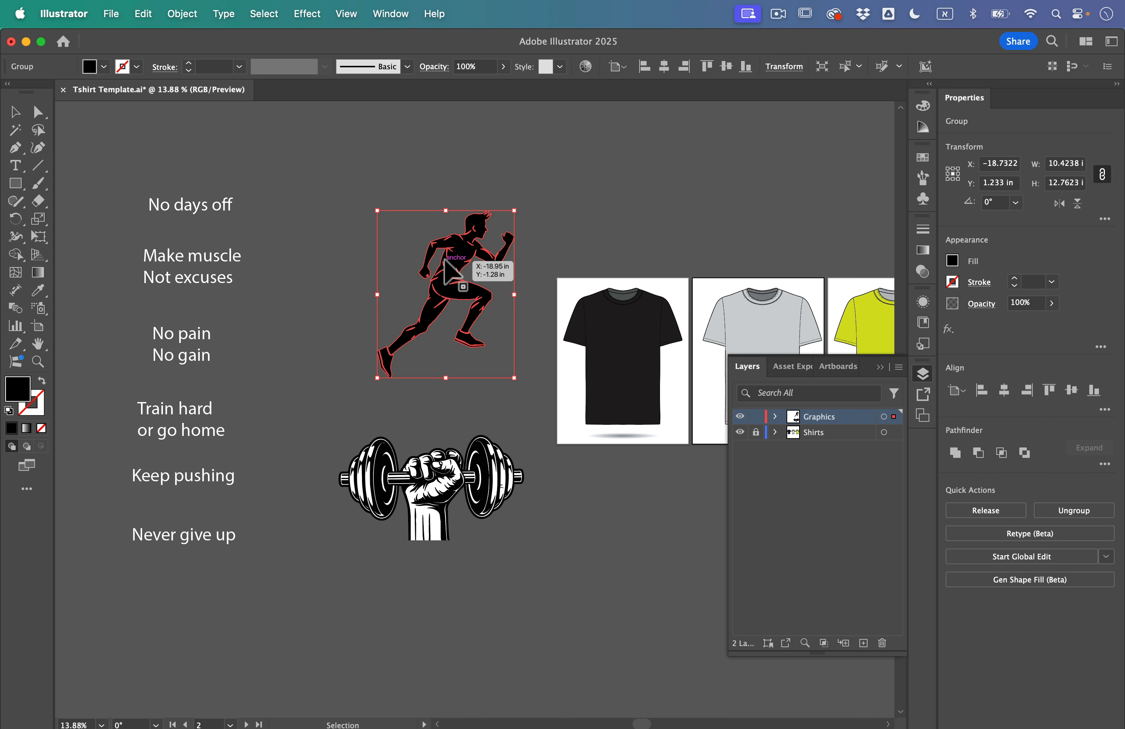
drag(454, 277, 648, 361)
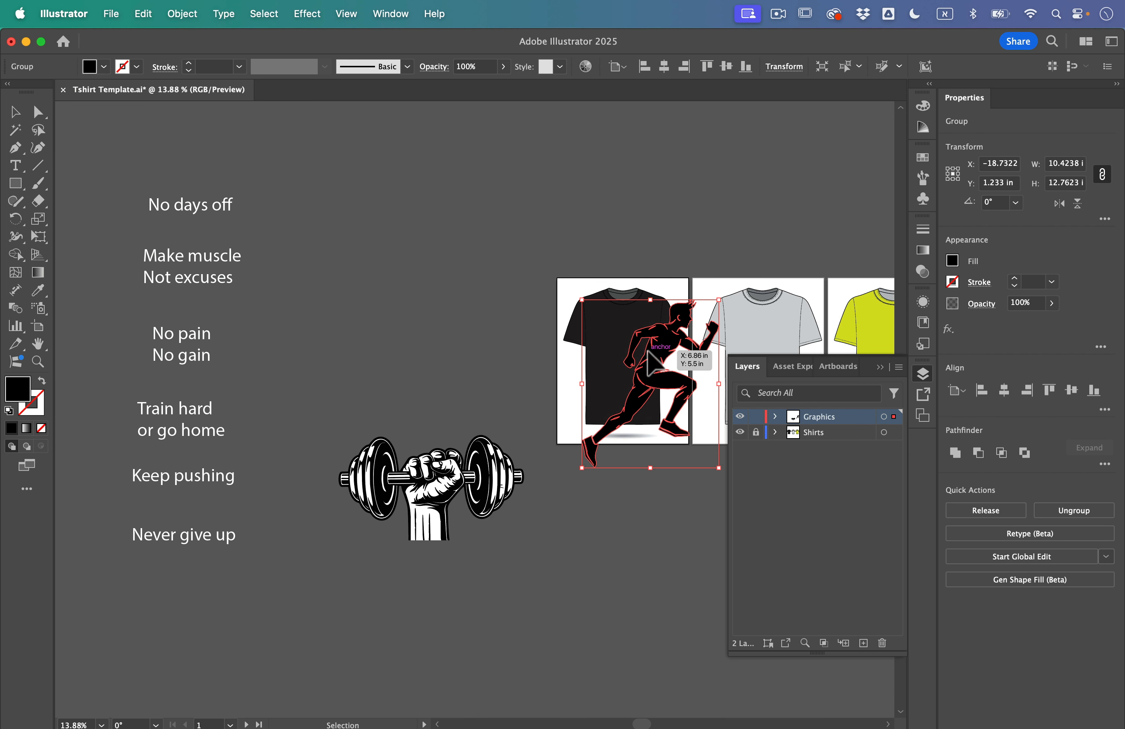
scroll(647, 360, right, 10)
drag(297, 348, 546, 356)
- Scale the running man down proportionally to about 3.31 by 4.05 in and place it on the yellow-green shirt's chest
scroll(545, 356, down, 2)
scroll(545, 358, up, 5)
scroll(540, 364, up, 1)
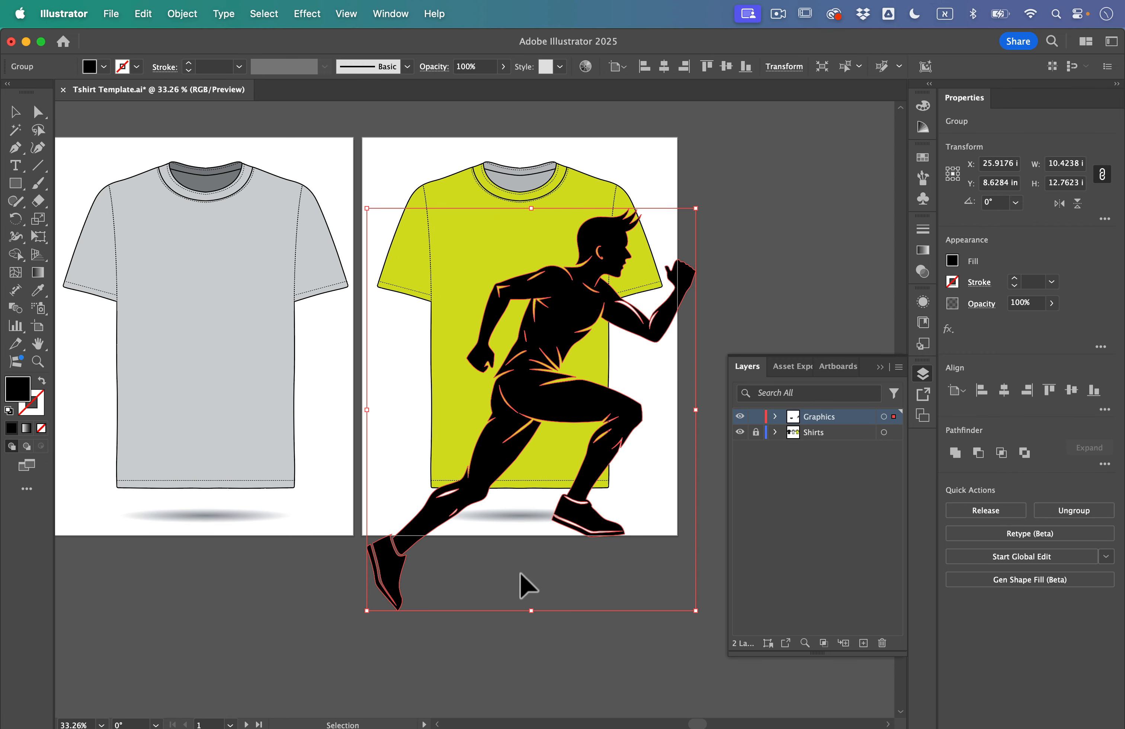
drag(533, 610, 541, 337)
drag(554, 274, 557, 303)
scroll(549, 293, up, 3)
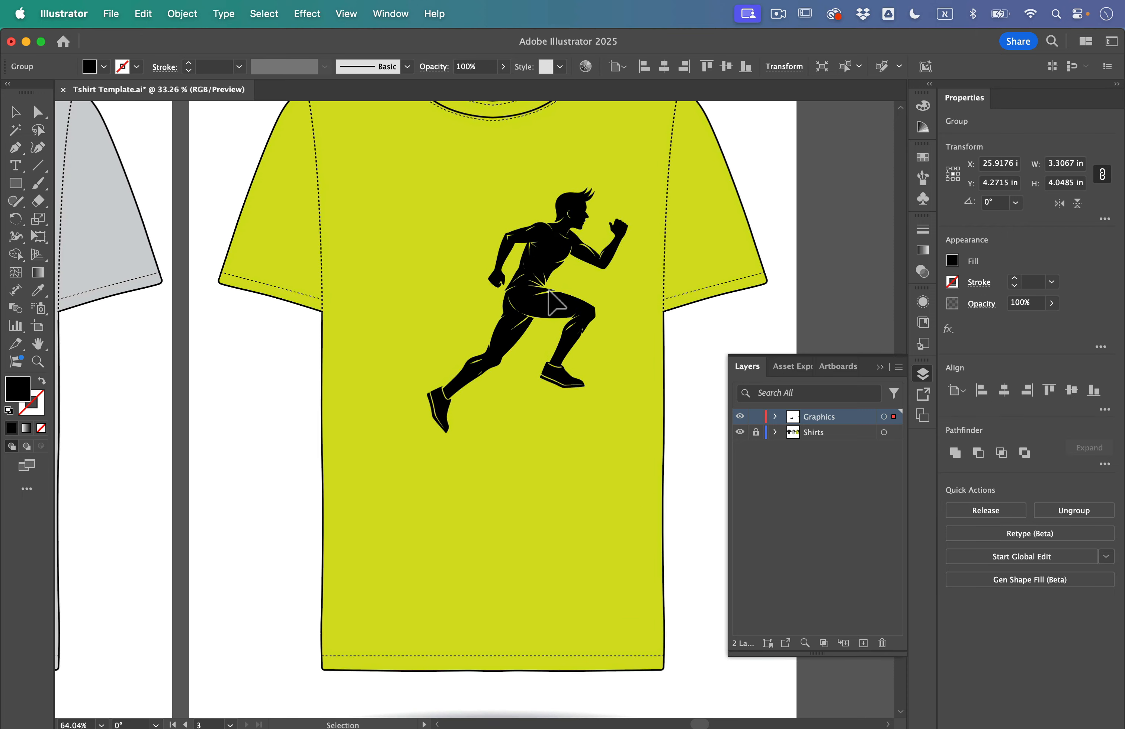
scroll(556, 301, up, 2)
scroll(557, 303, right, 2)
click(745, 268)
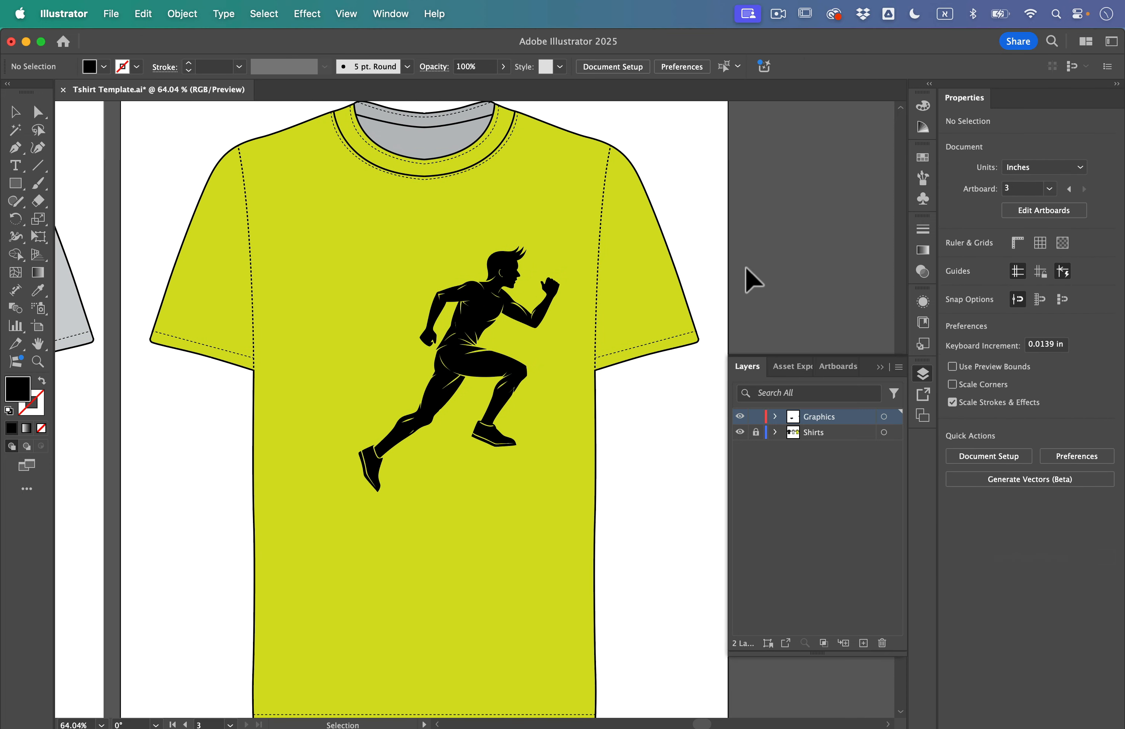
- Open the Beach swatch library from the Nature category and enlarge it to show more colour groups
click(926, 161)
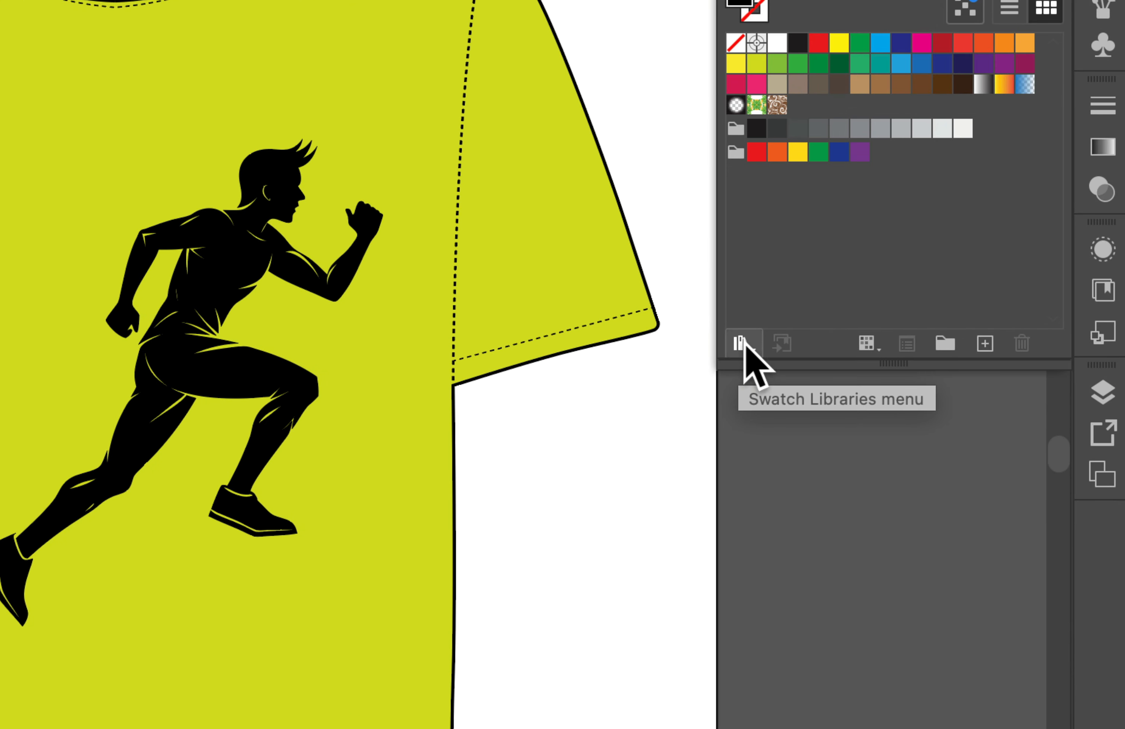
click(741, 343)
mouse_move(743, 345)
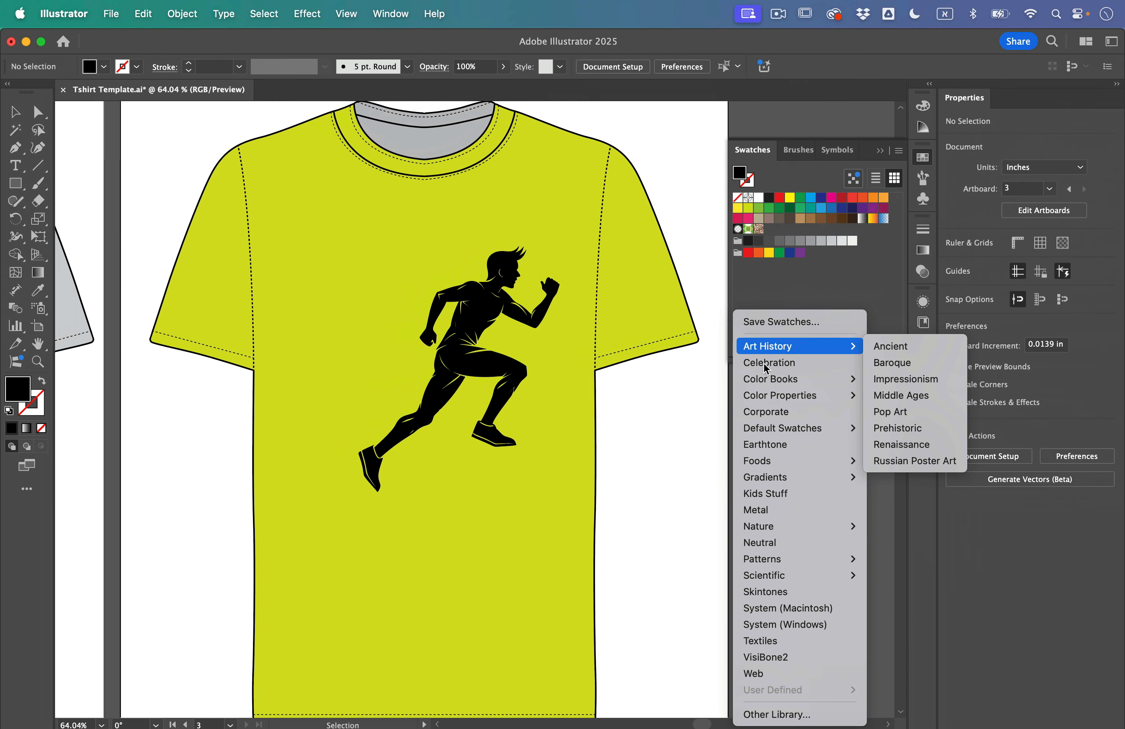
mouse_move(795, 531)
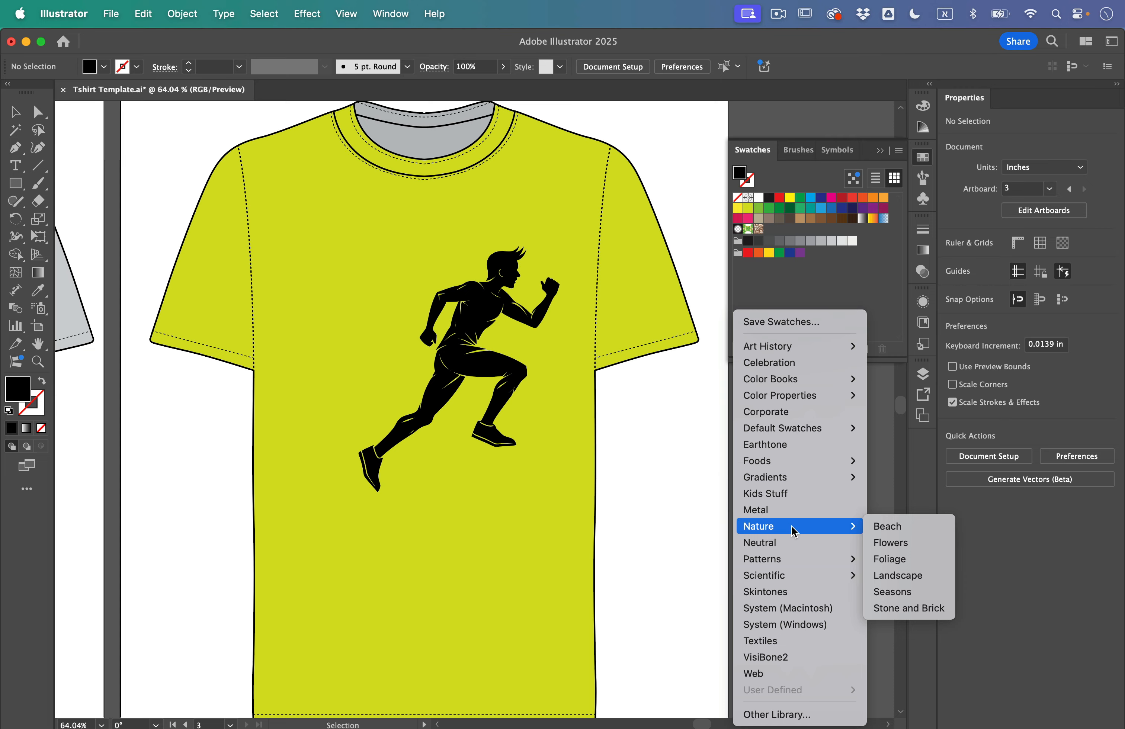
click(905, 533)
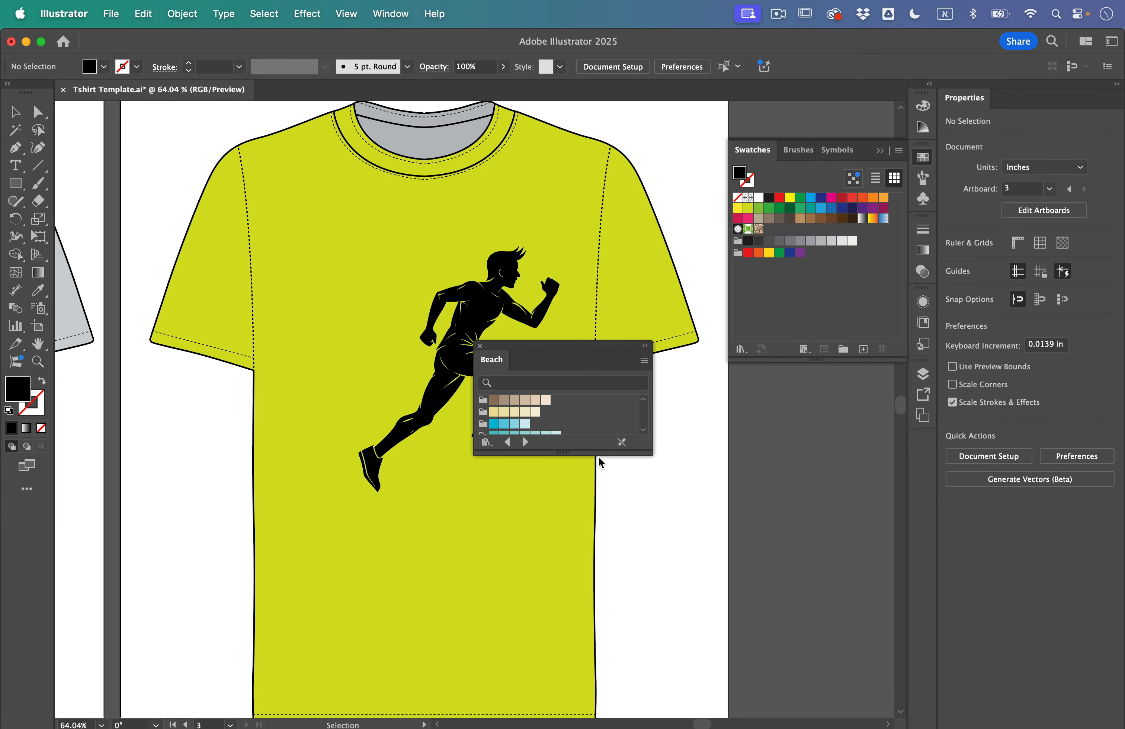
drag(603, 457, 601, 552)
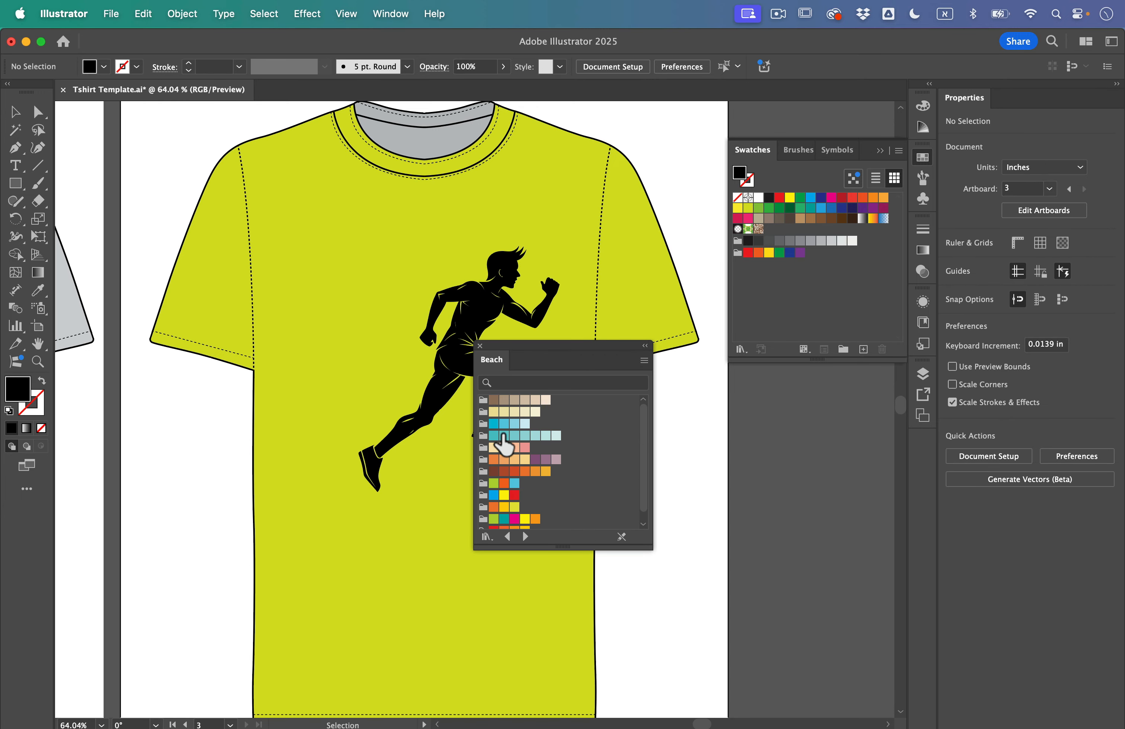
- Set the Beach library's bright blue as the current fill and choose the Compound 1 harmony rule in the Color Guide
click(493, 424)
click(924, 128)
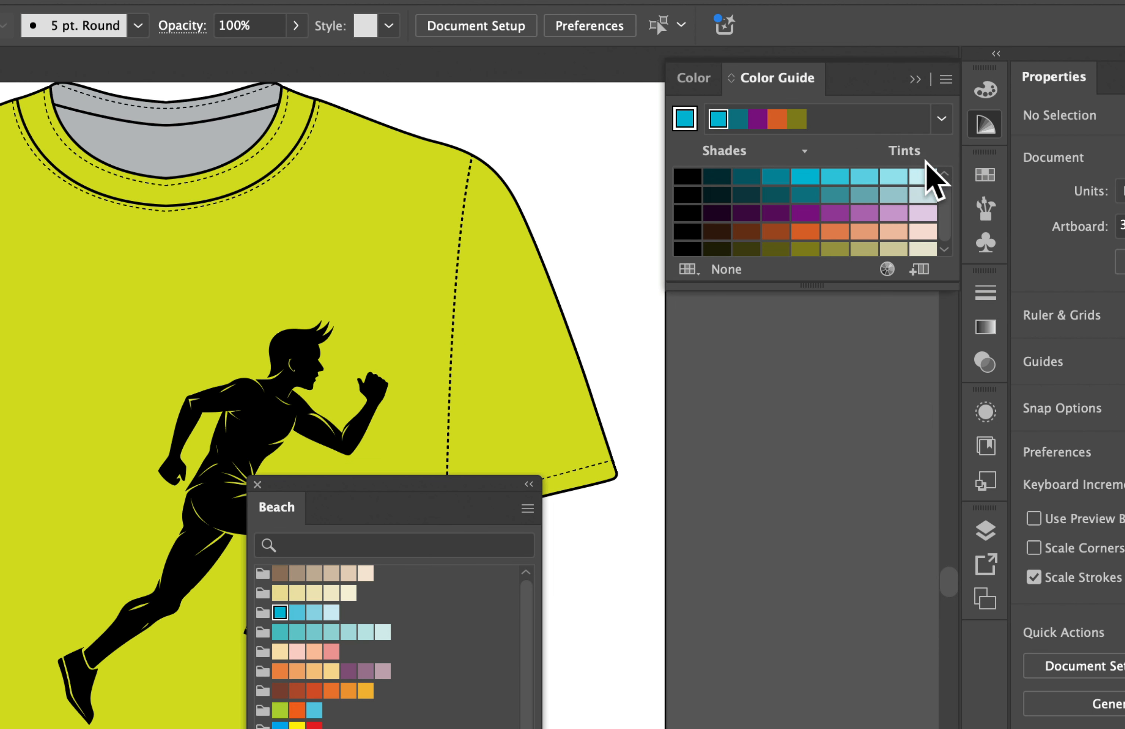
click(920, 120)
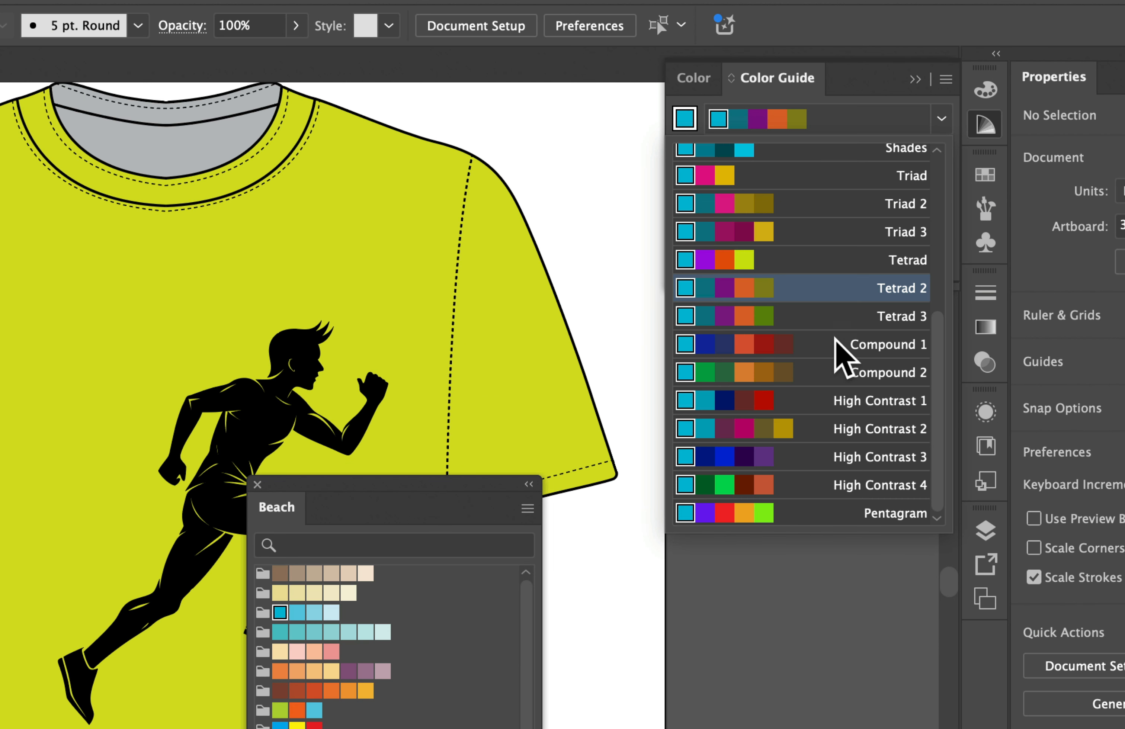
click(873, 349)
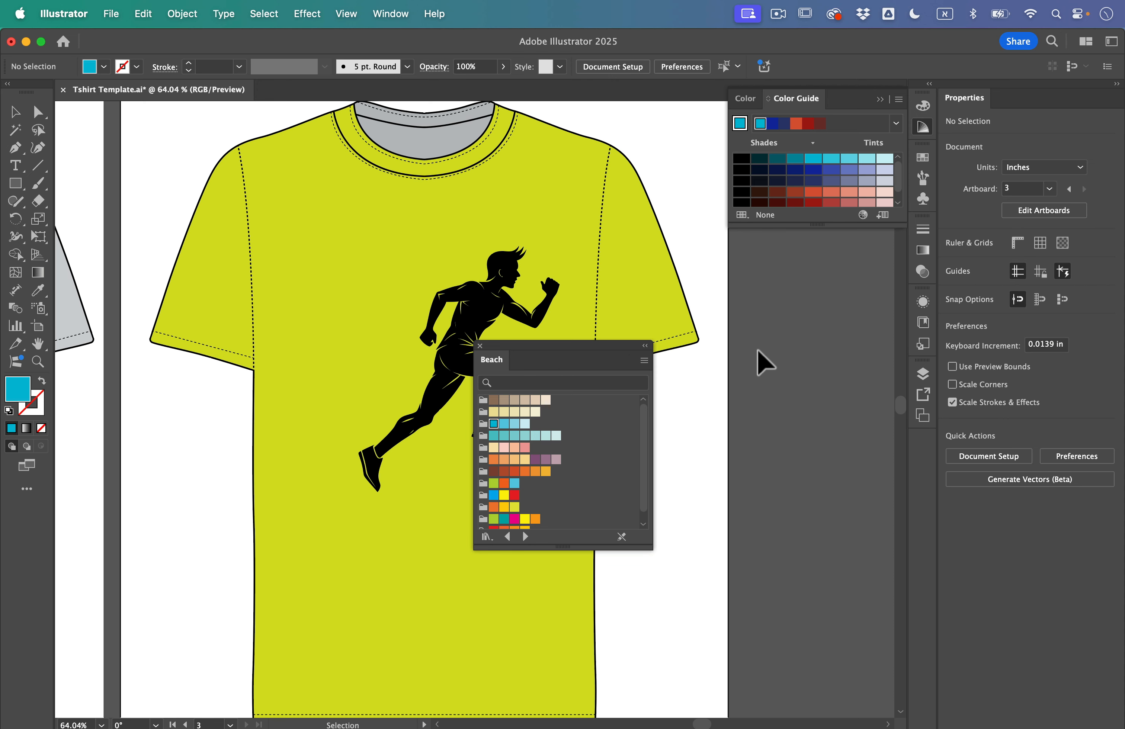
- Move the Beach library clear of the running man and shift the graphic slightly to the right on the shirt
drag(564, 349, 670, 340)
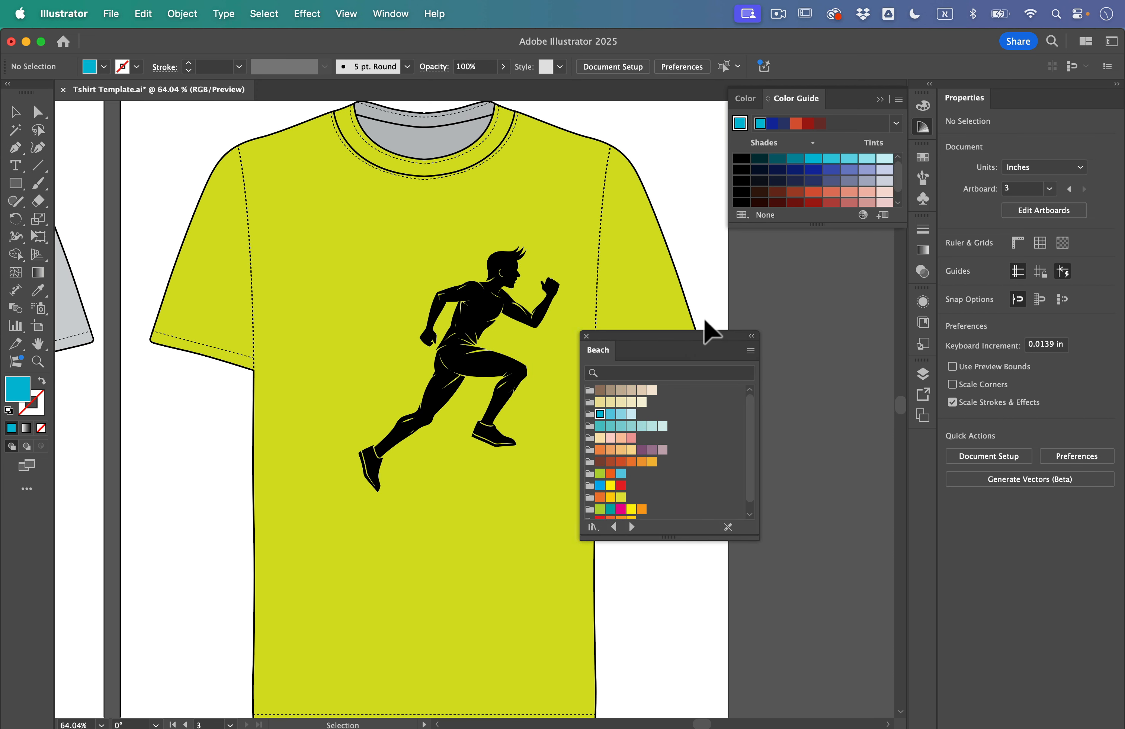
click(462, 320)
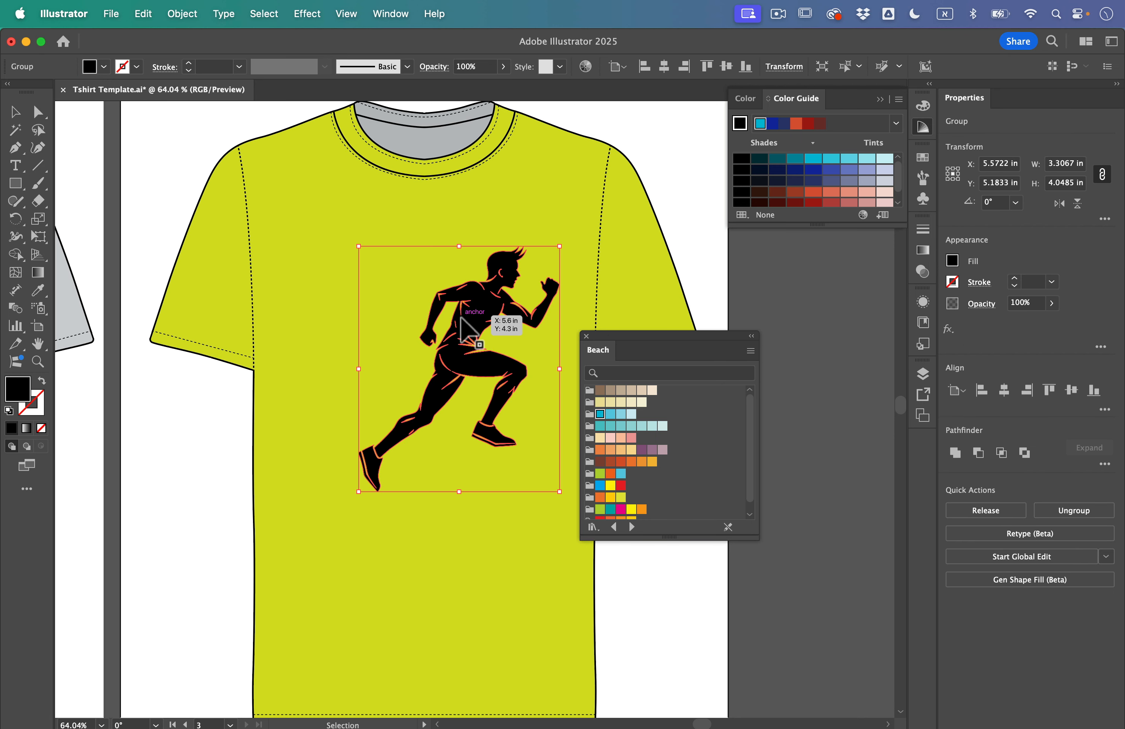
drag(461, 317, 477, 316)
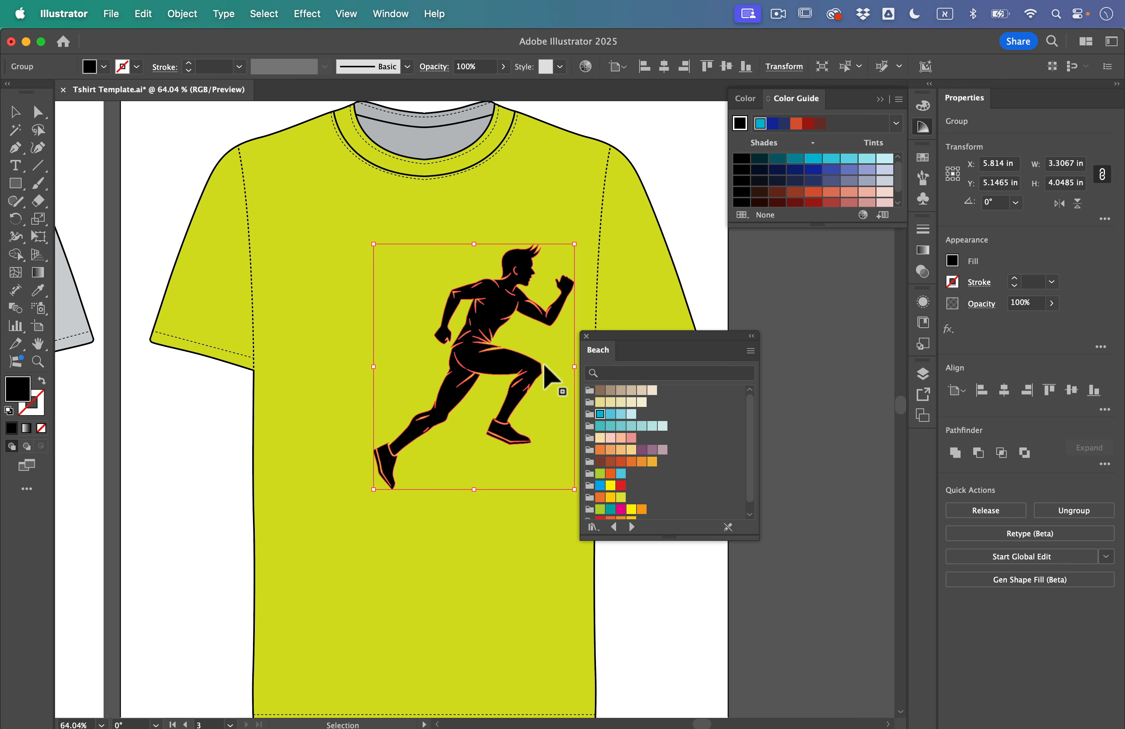
- Recolour the running man, trying the Beach library's blue and orange swatches before settling on the red-orange one, and deselect it
click(600, 415)
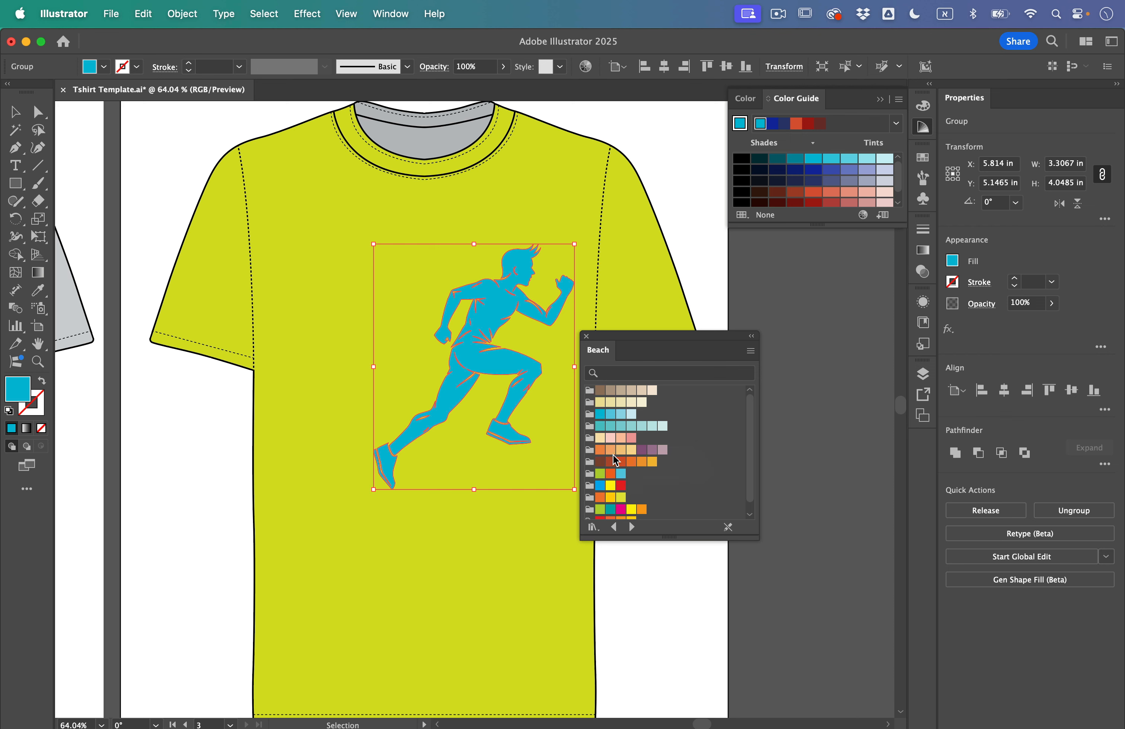
click(611, 462)
click(610, 473)
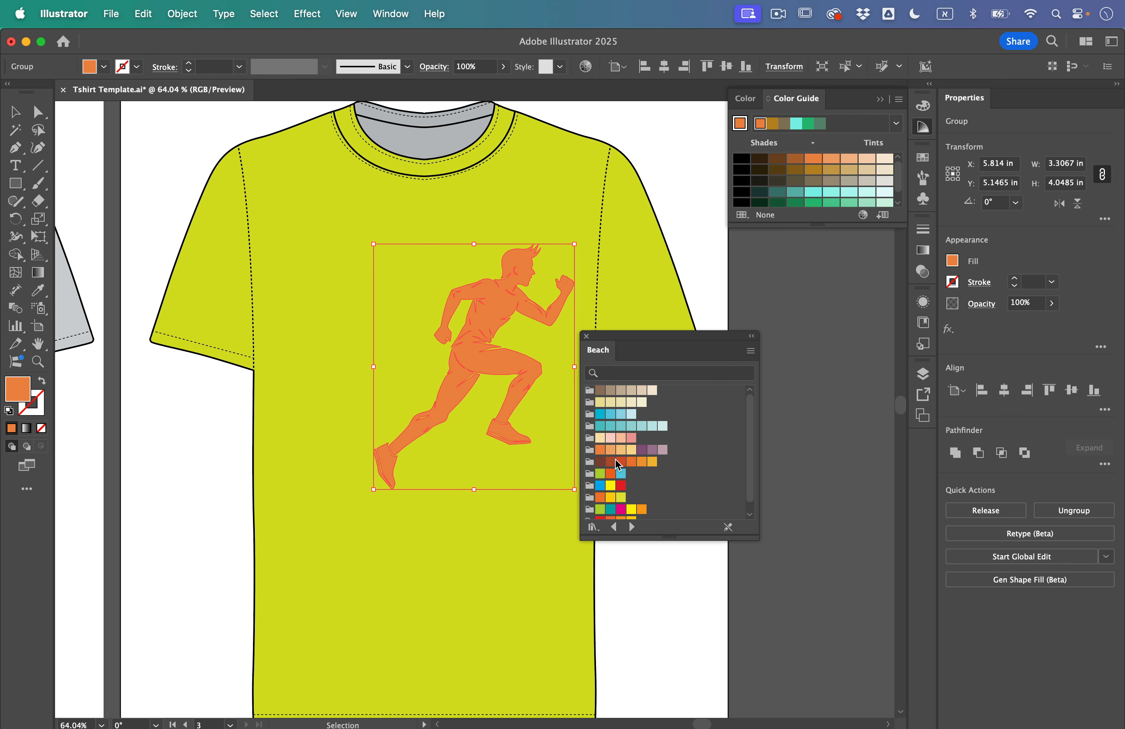
click(621, 462)
click(722, 318)
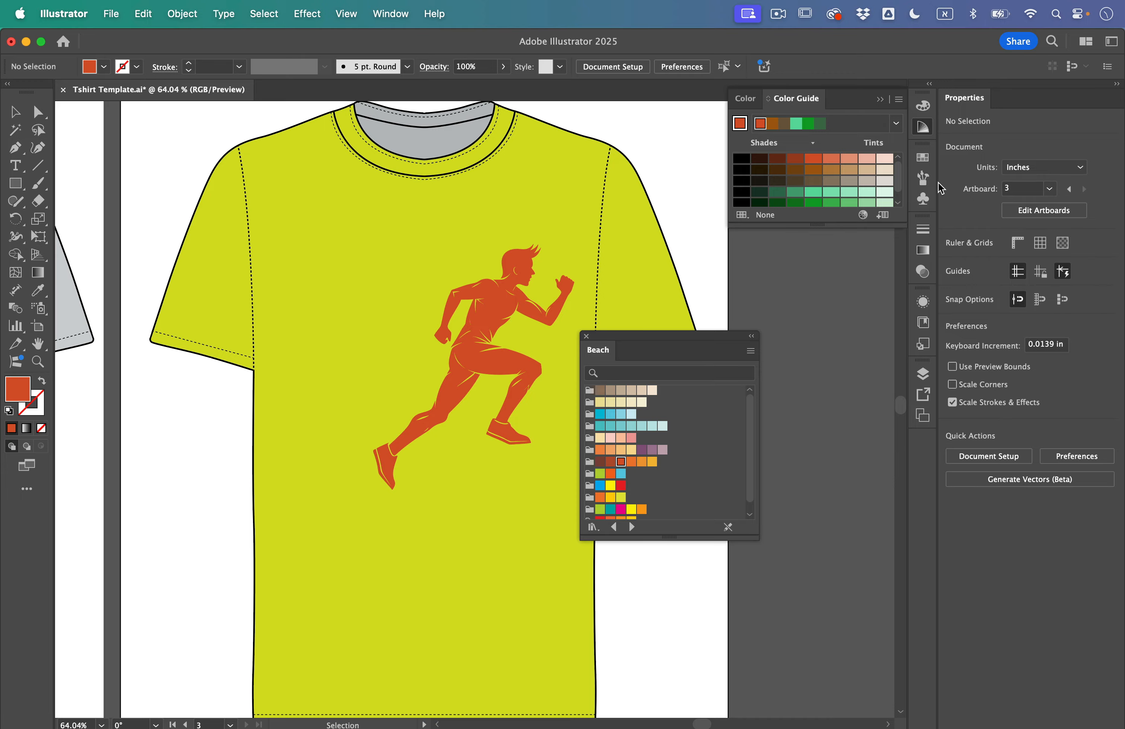
- Open the Basic Graphics_Lines pattern library from the Basic Graphics pattern category of the swatch libraries
click(920, 160)
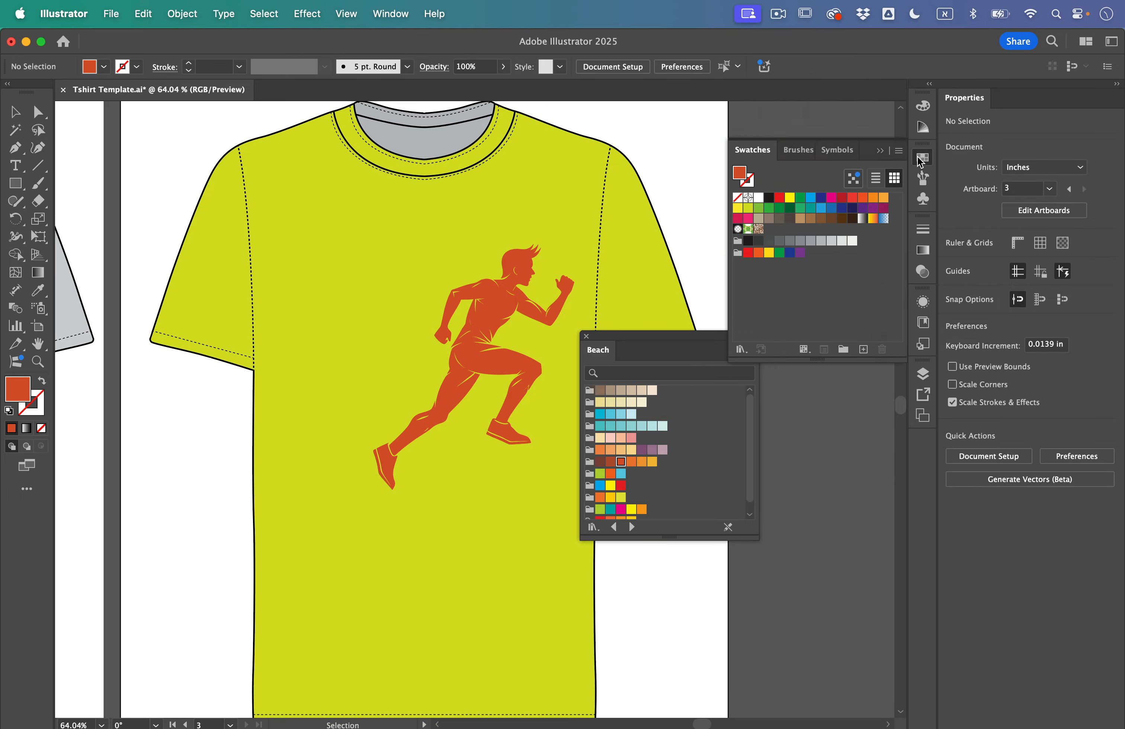
click(740, 350)
mouse_move(734, 353)
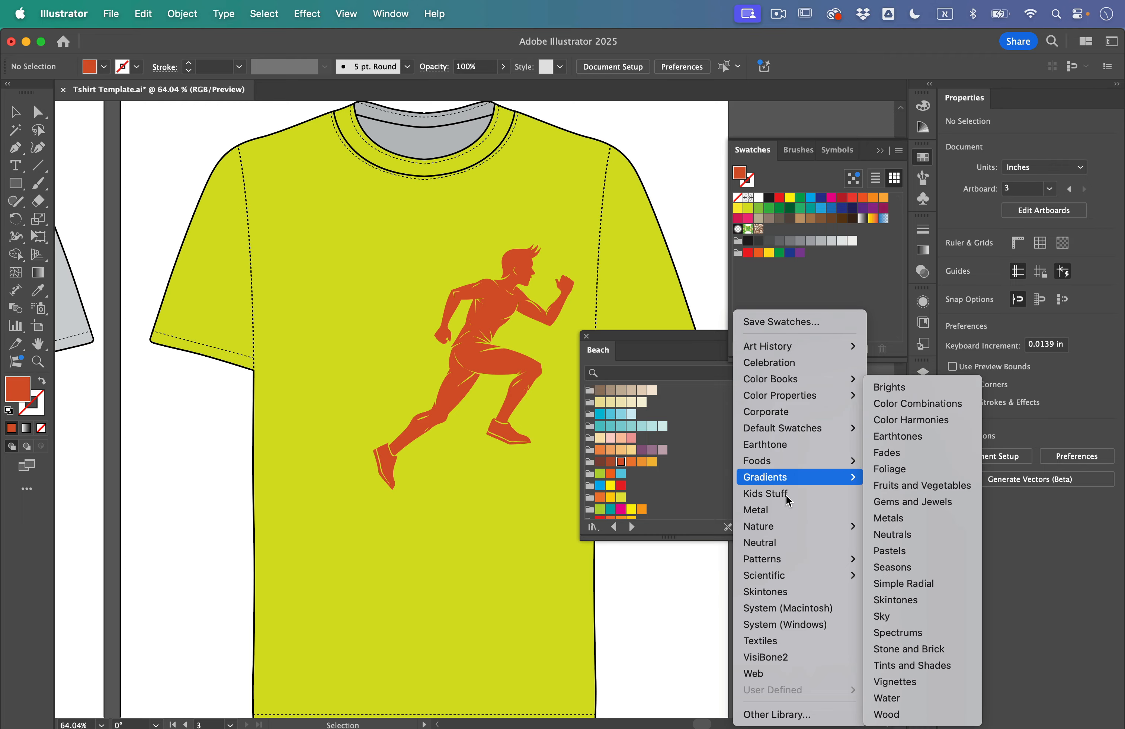
mouse_move(813, 554)
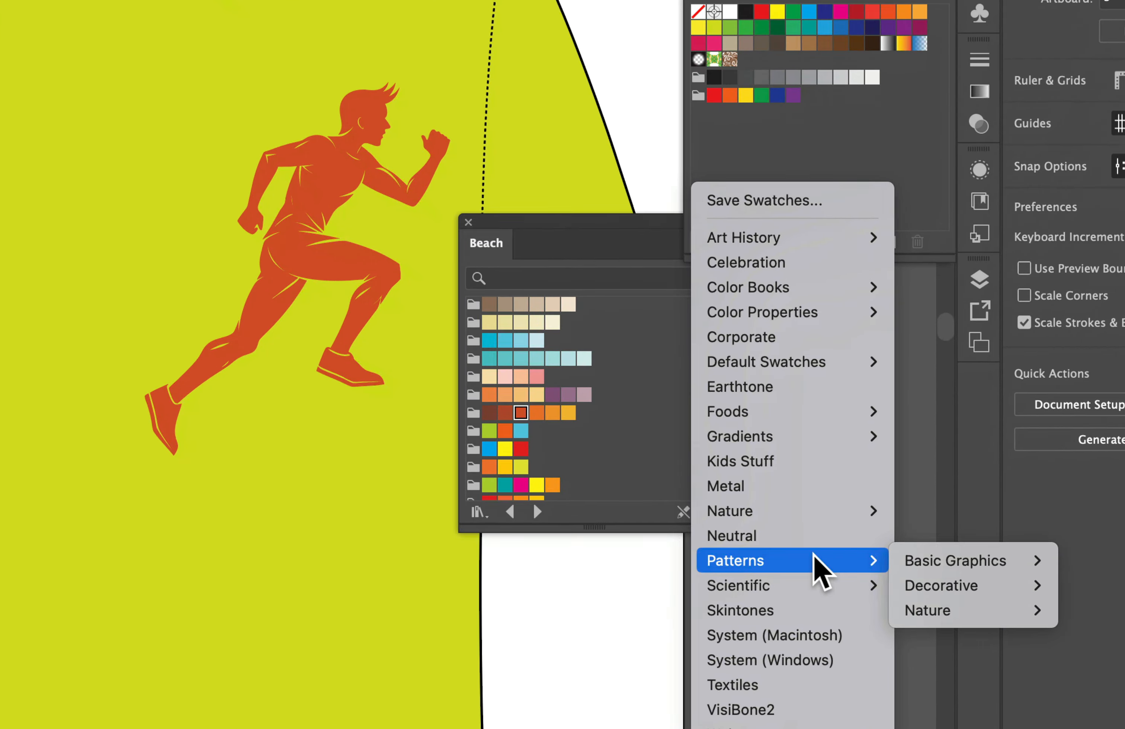
mouse_move(938, 566)
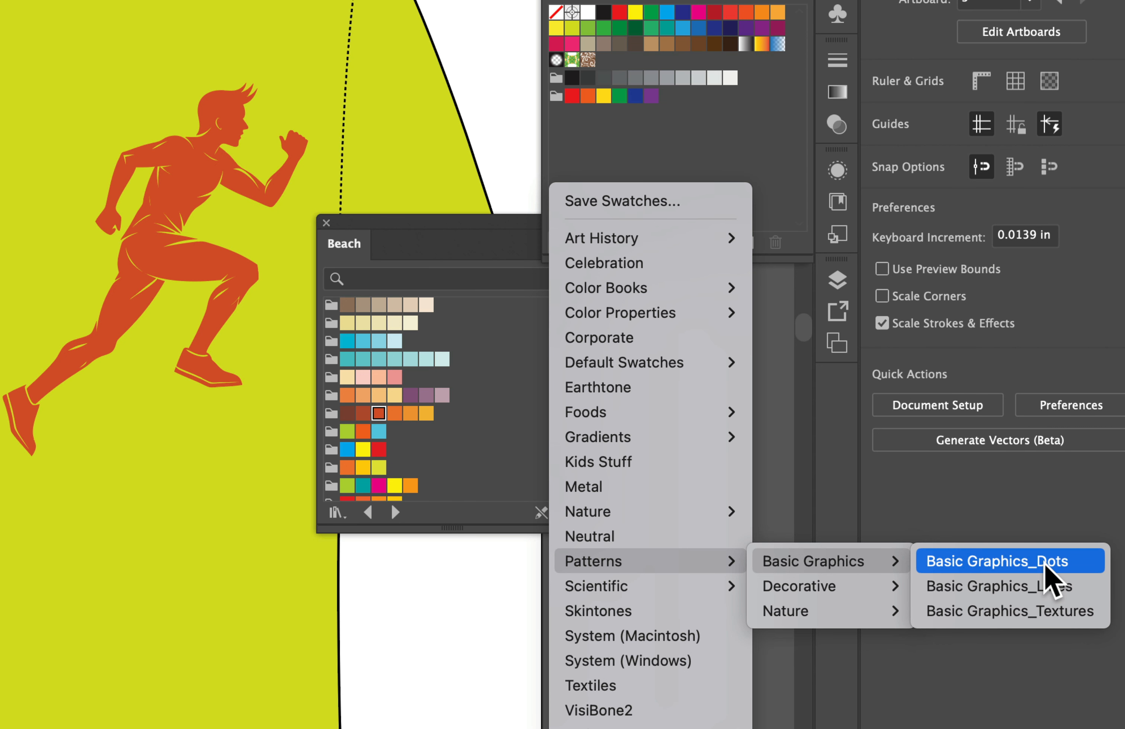
click(1049, 587)
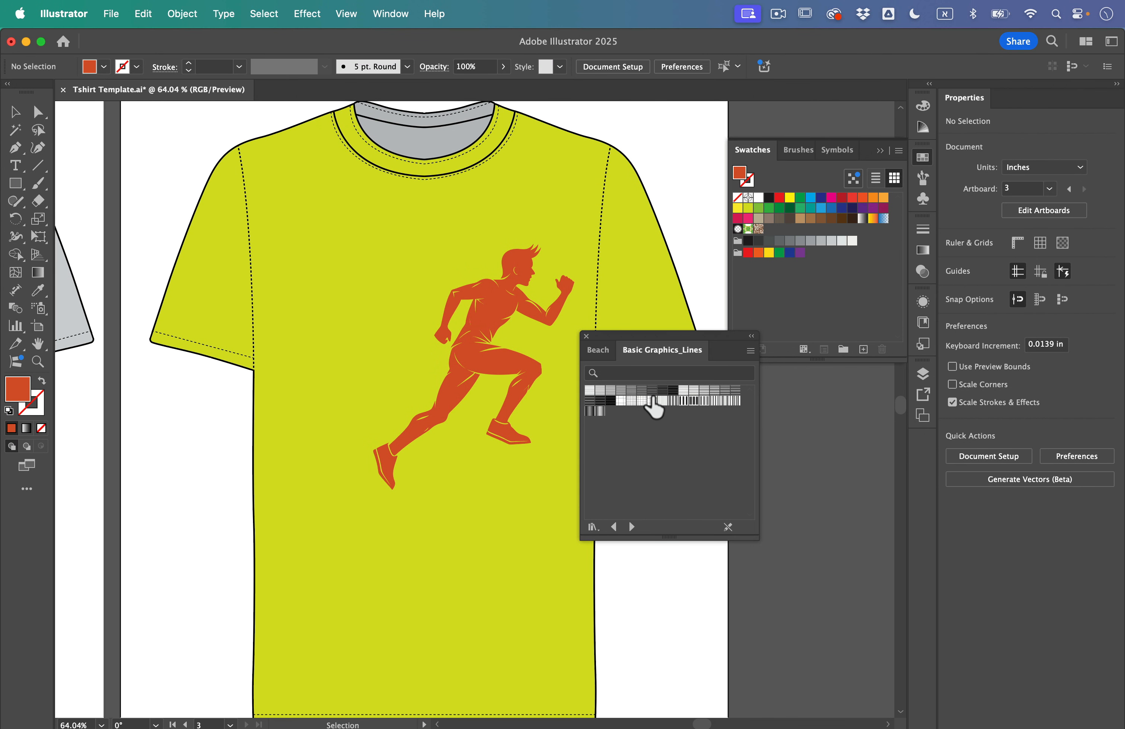
- Fill the running man with a black horizontal-line pattern from the Basic Graphics_Lines library and deselect it
click(642, 390)
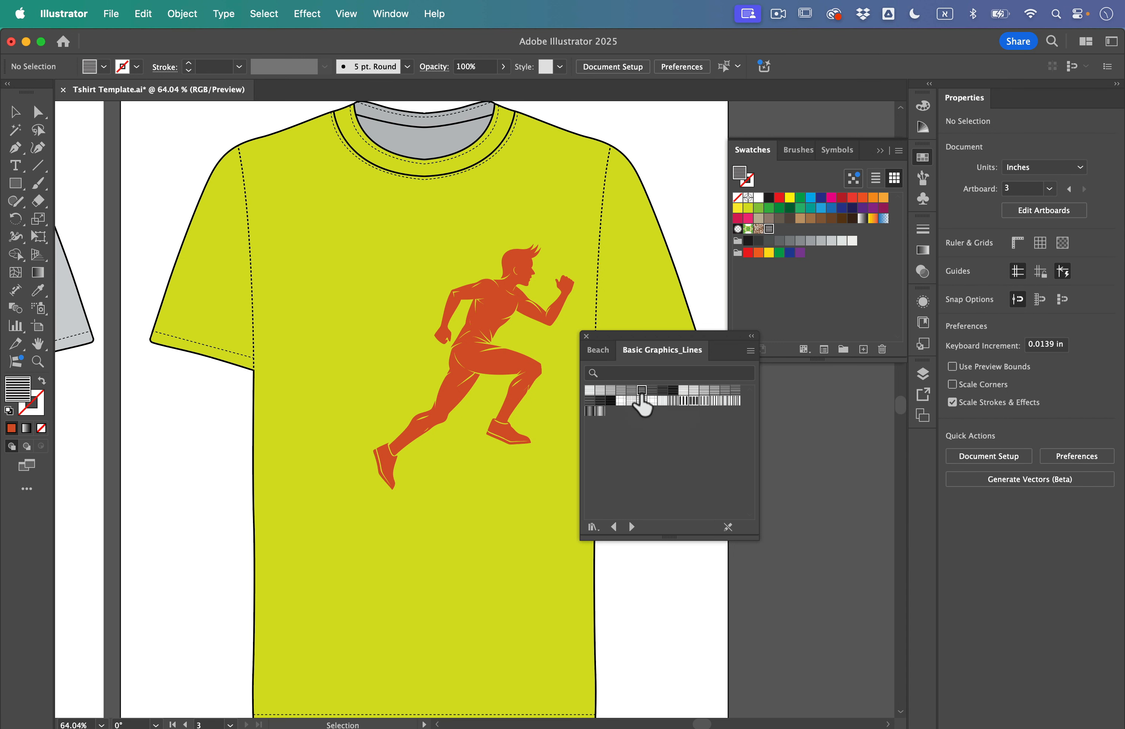
click(476, 338)
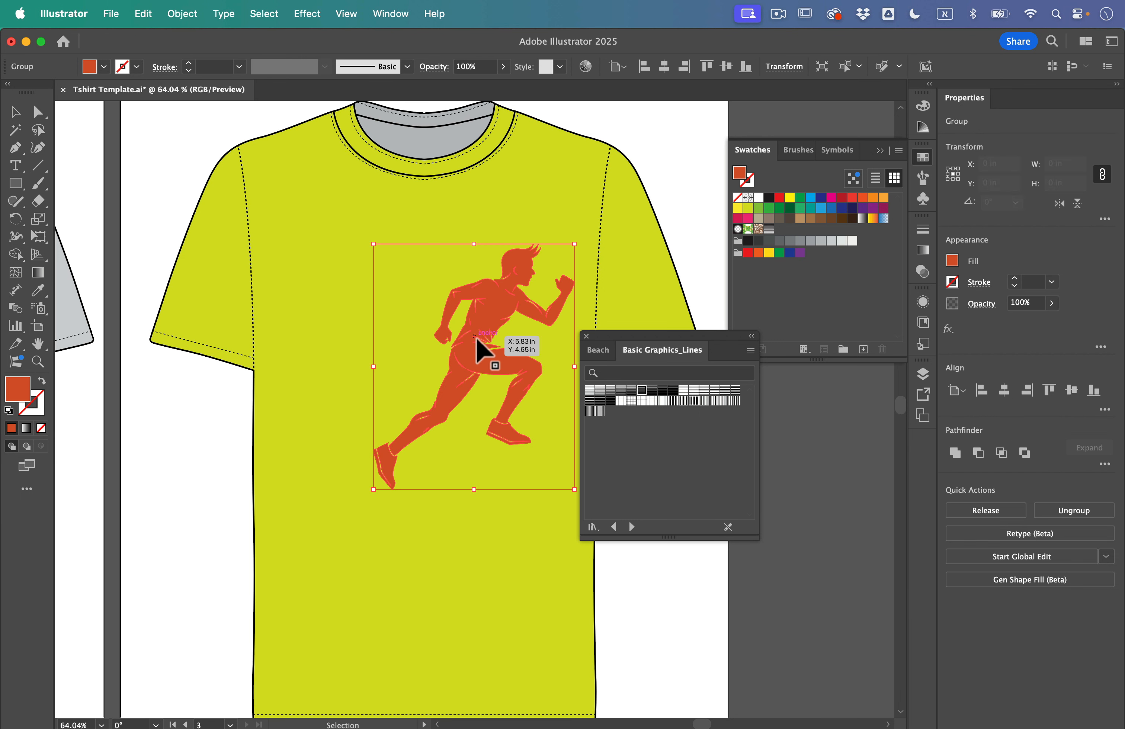
click(640, 400)
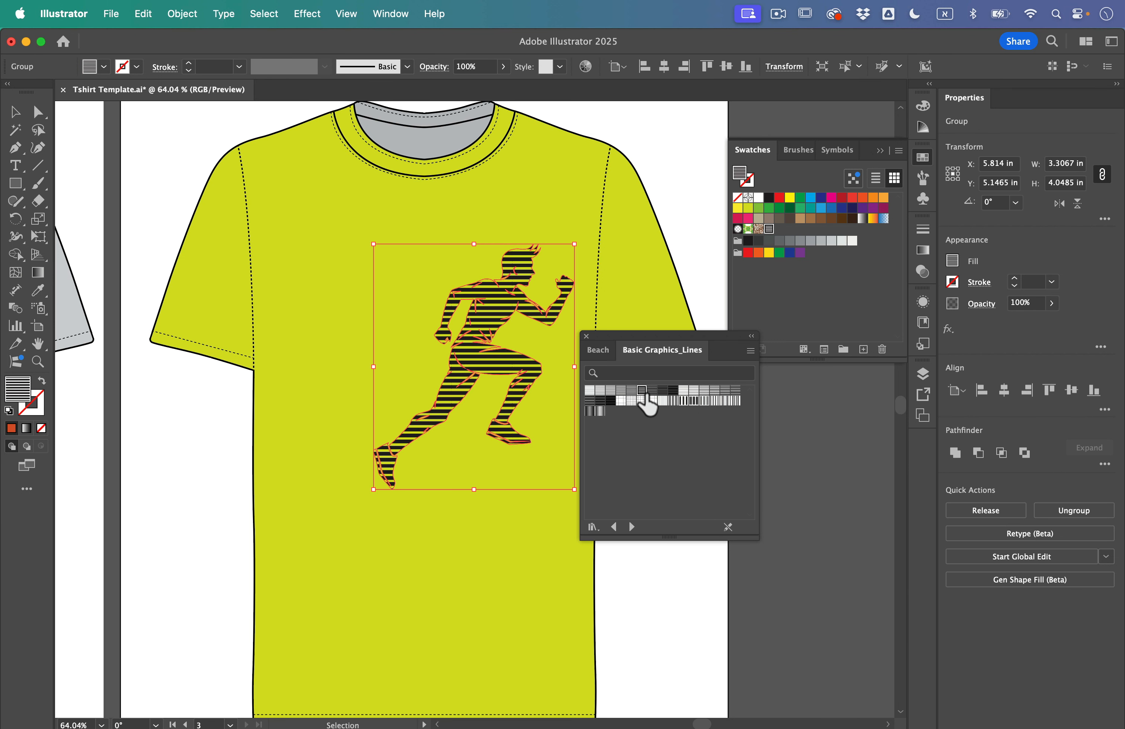
click(686, 264)
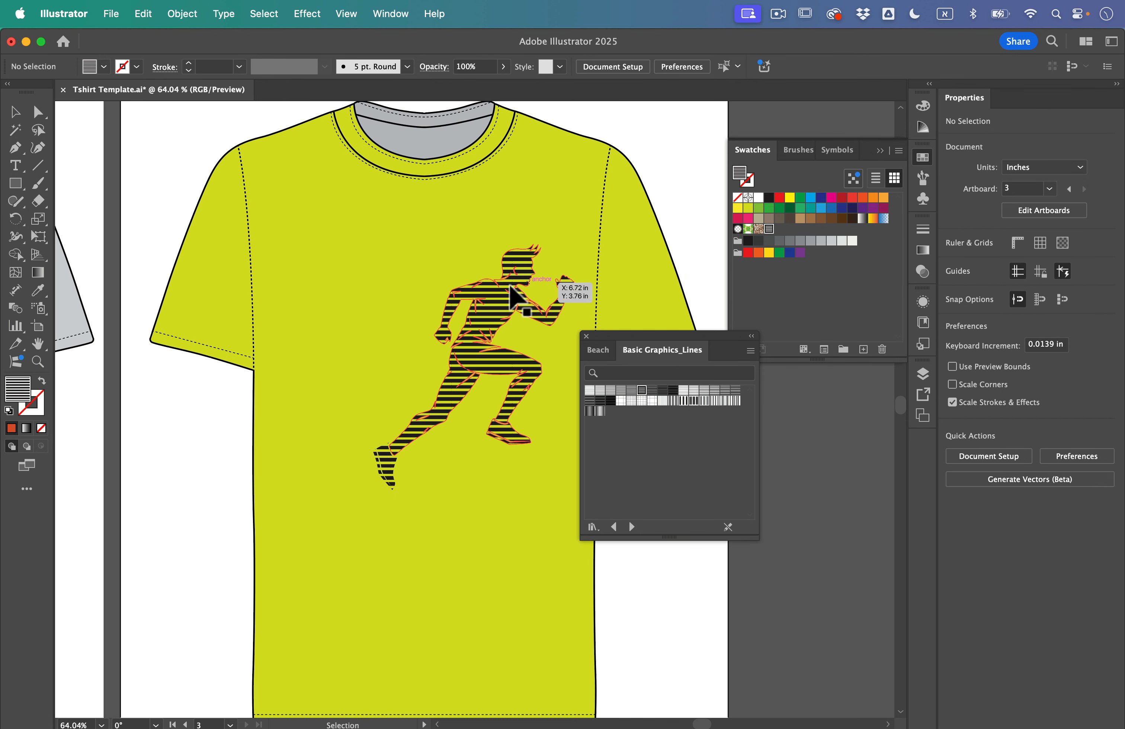
- Replace the running man's fill with the adjacent, preceding horizontal-line swatch from the Basic Graphics_Lines library
click(477, 312)
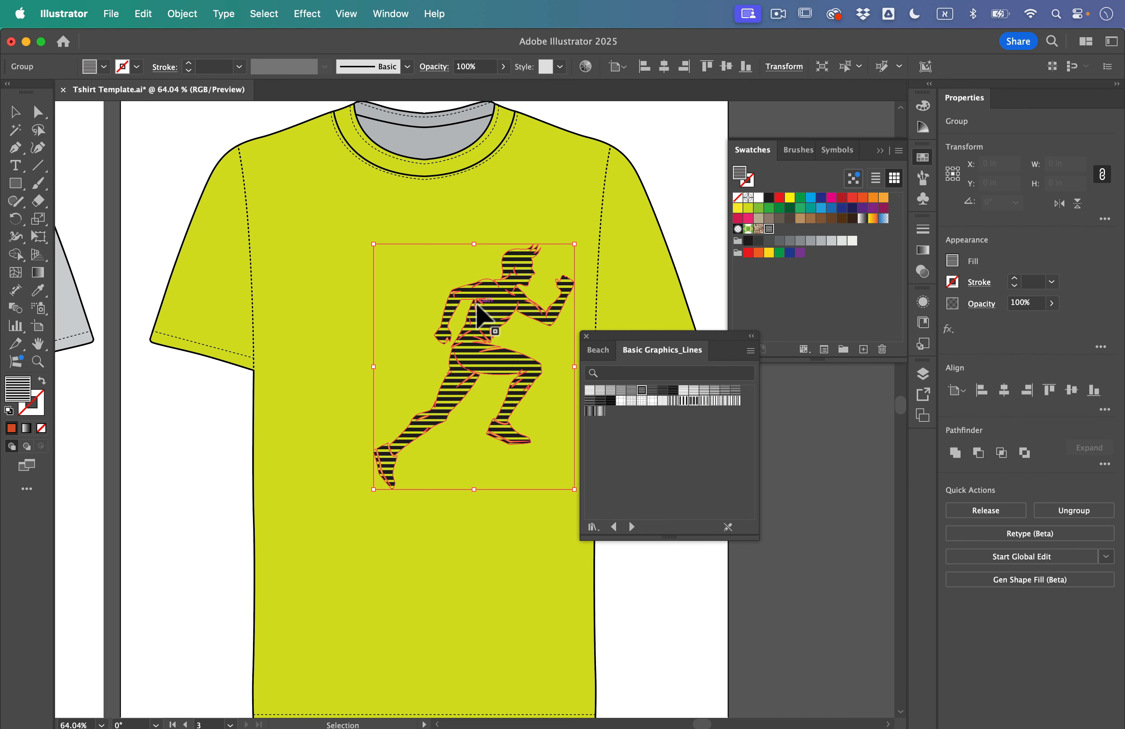
click(638, 398)
click(700, 245)
- Open the Scale options for the running man and leave only Transform Patterns on, turning off Scale Strokes & Effects and Transform Objects
click(508, 304)
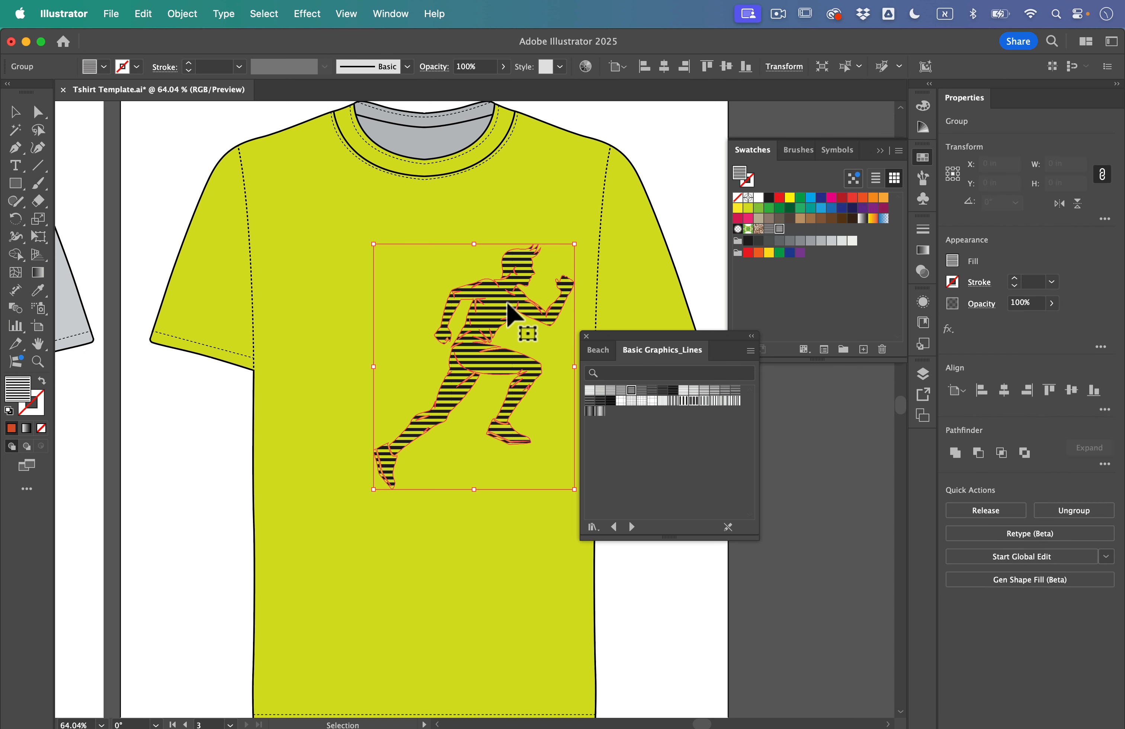
scroll(505, 304, up, 3)
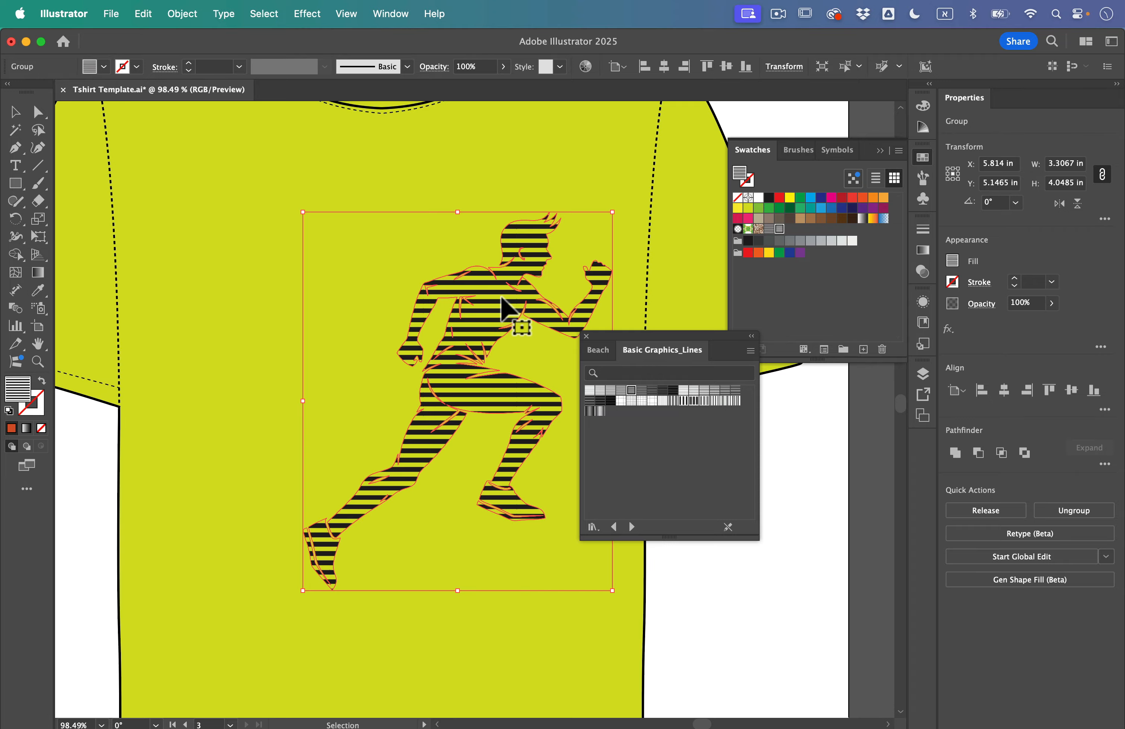
click(547, 478)
click(439, 415)
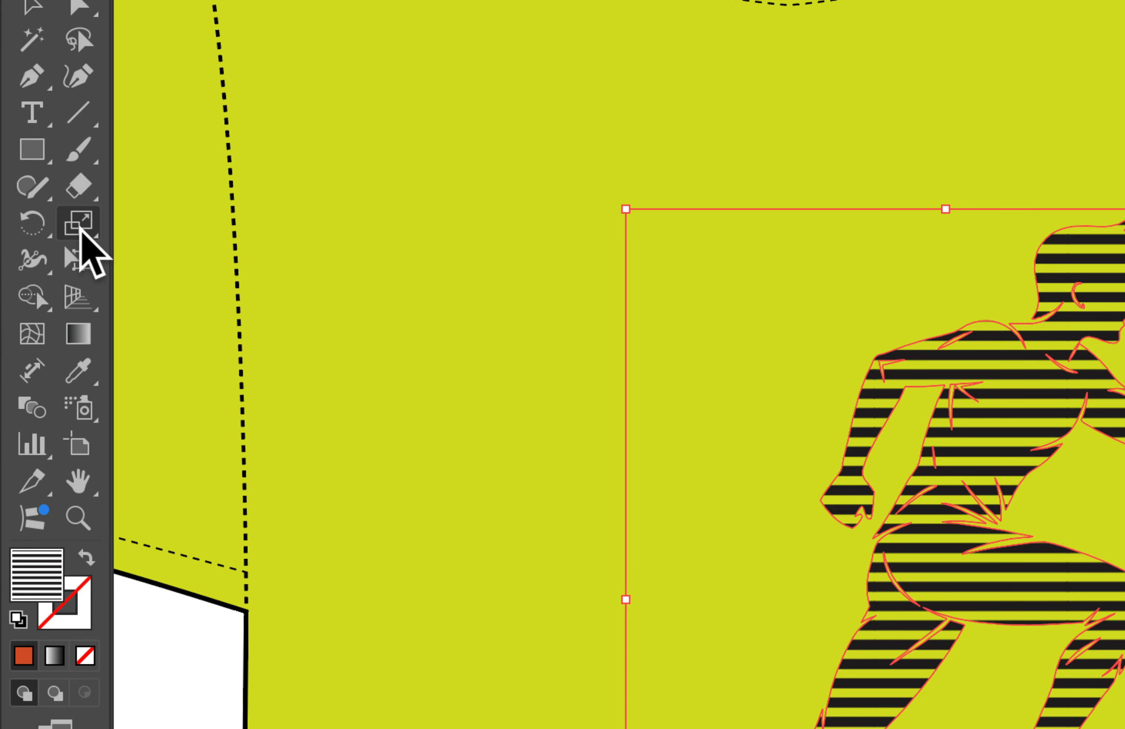
click(80, 229)
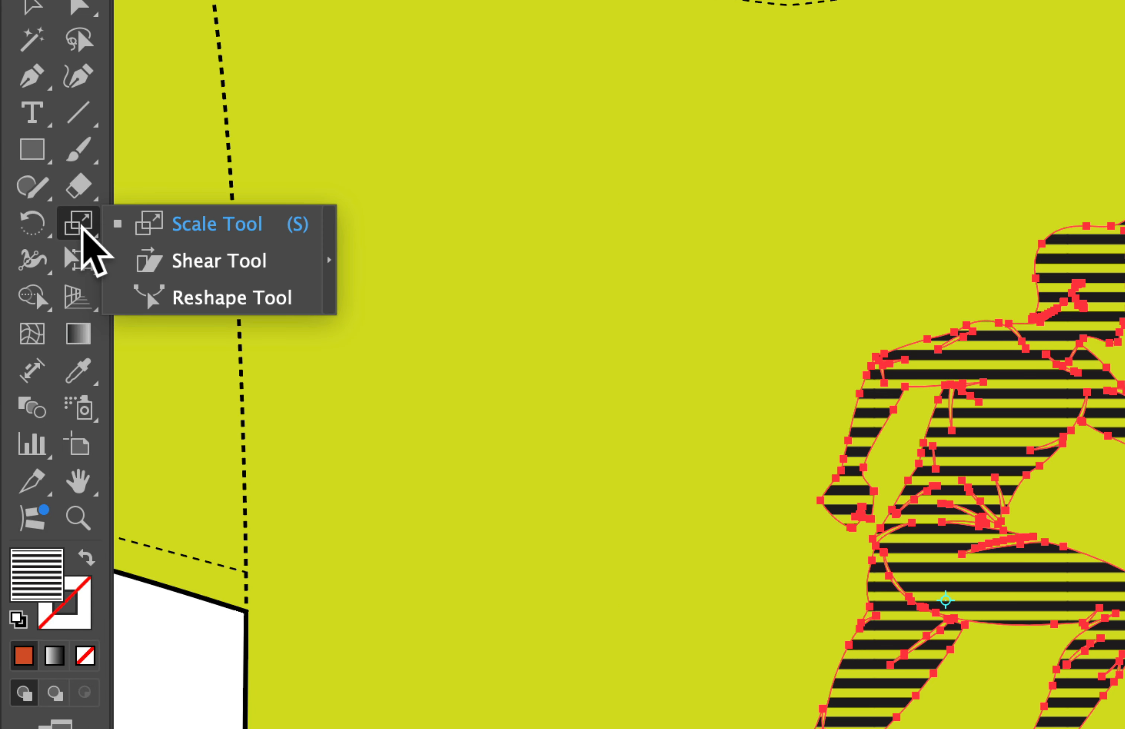
click(189, 224)
double_click(79, 223)
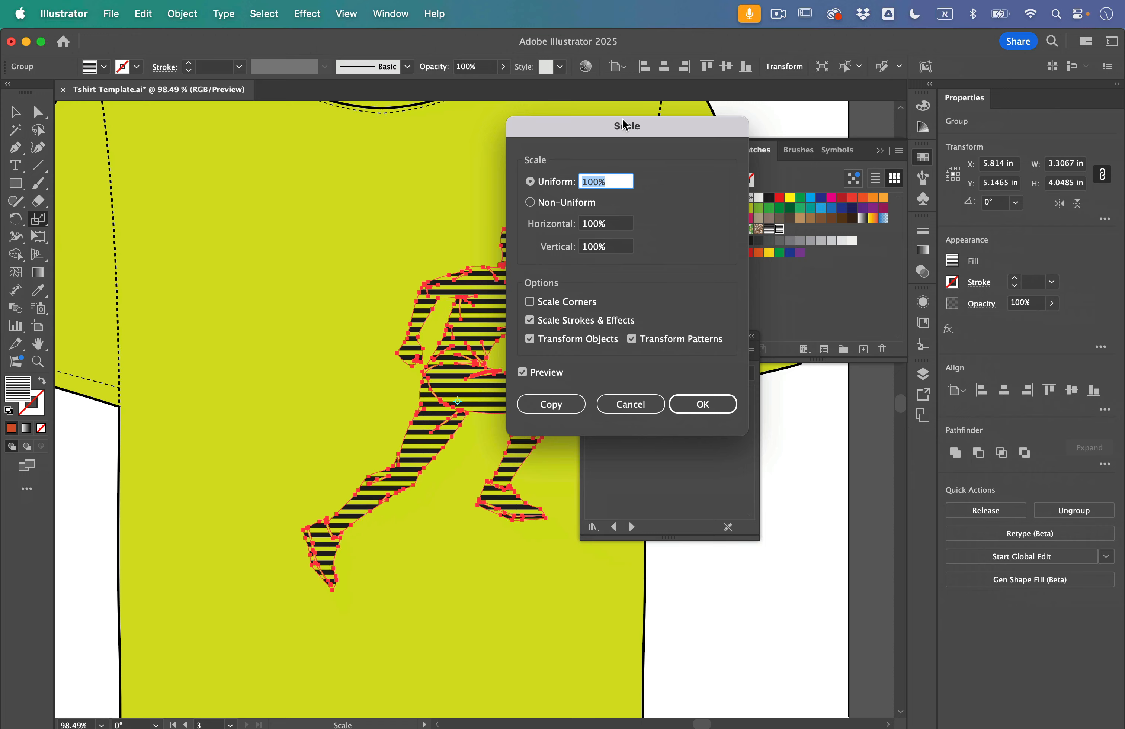
drag(625, 126, 728, 194)
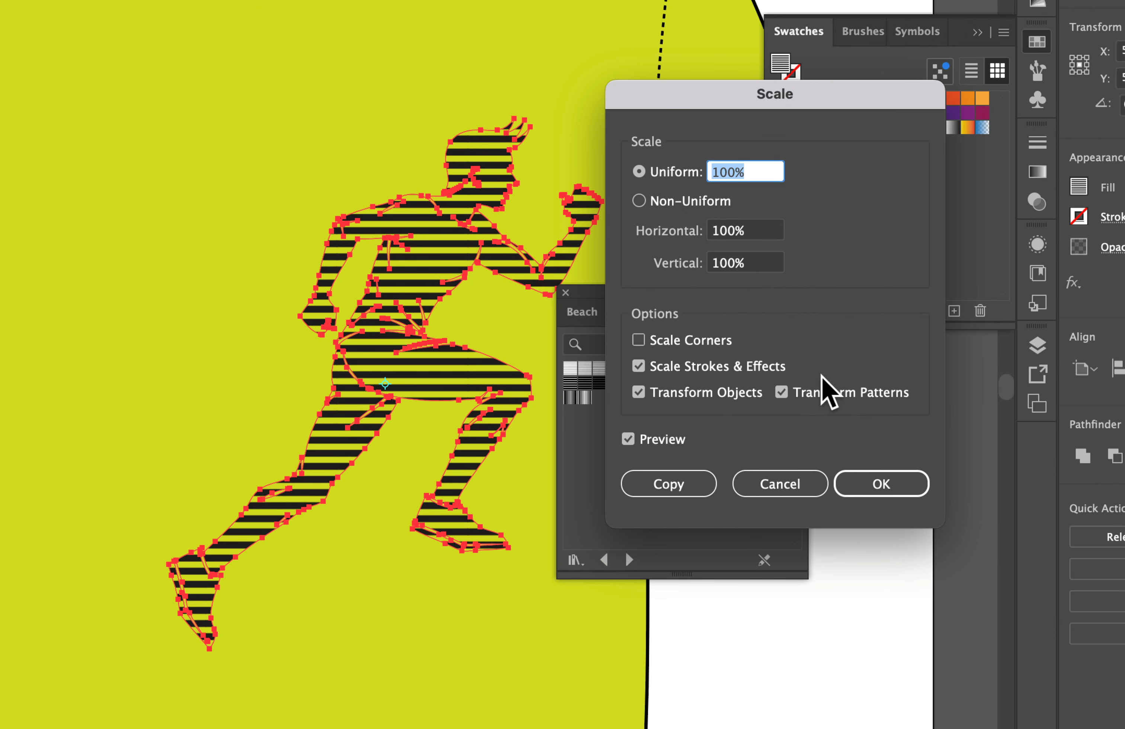
click(638, 371)
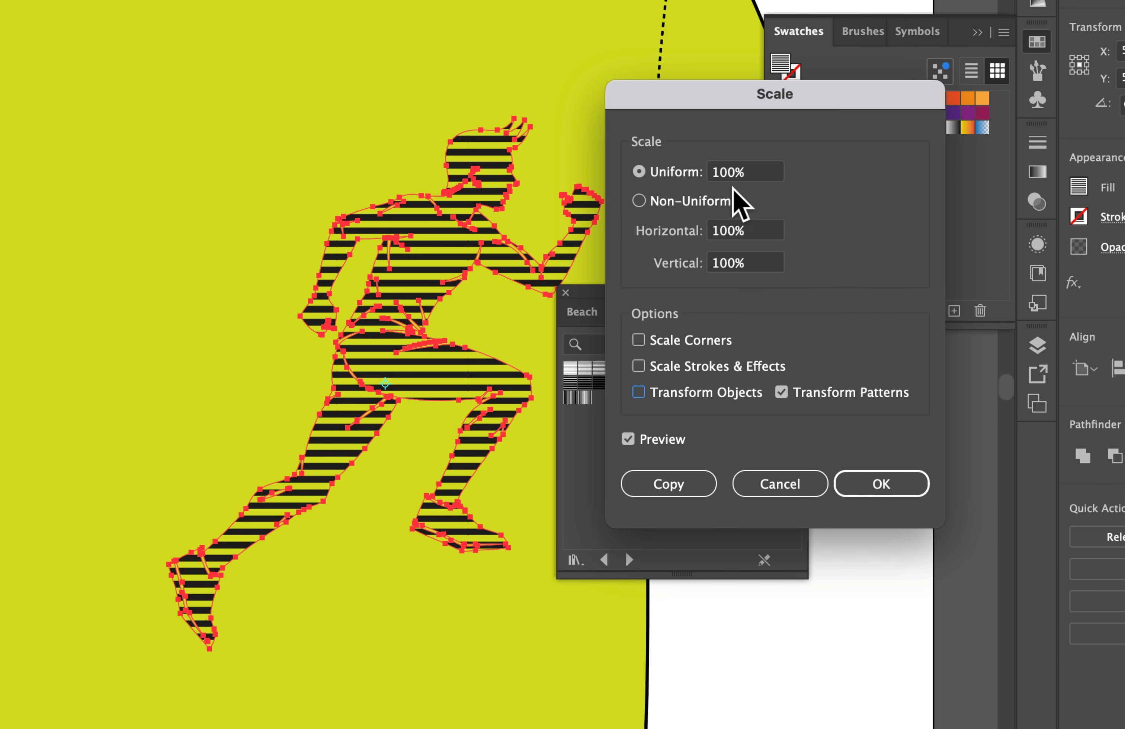
- Scale the running man's line pattern uniformly to 69%, previewing other percentages before applying it
click(733, 175)
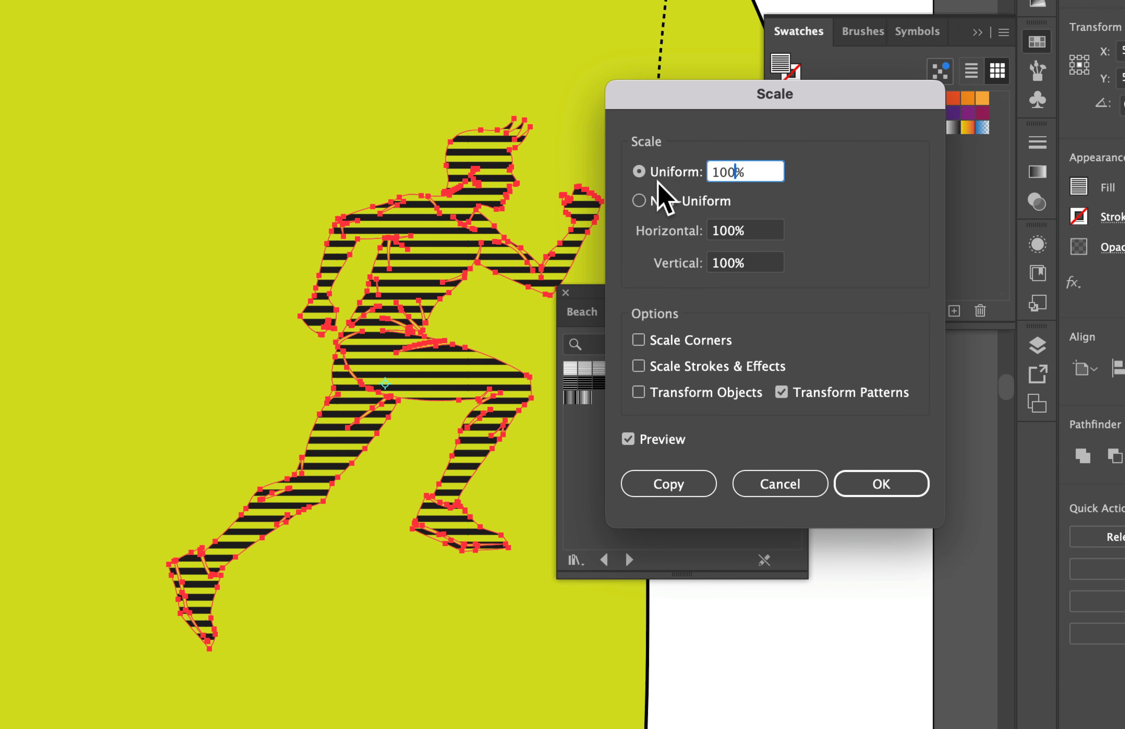
key(Down)
key(Down)
key(Down)
key(Down)
key(Down)
key(Down)
key(Down)
key(Down)
key(Down)
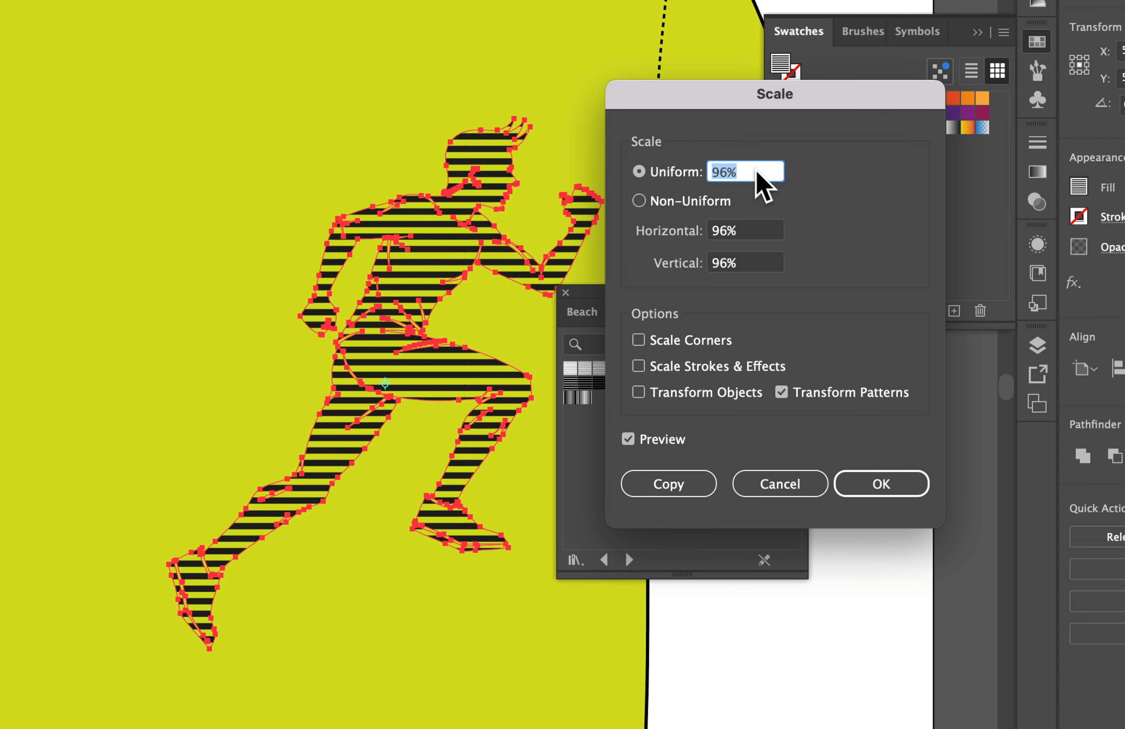
key(Down)
key(Down)
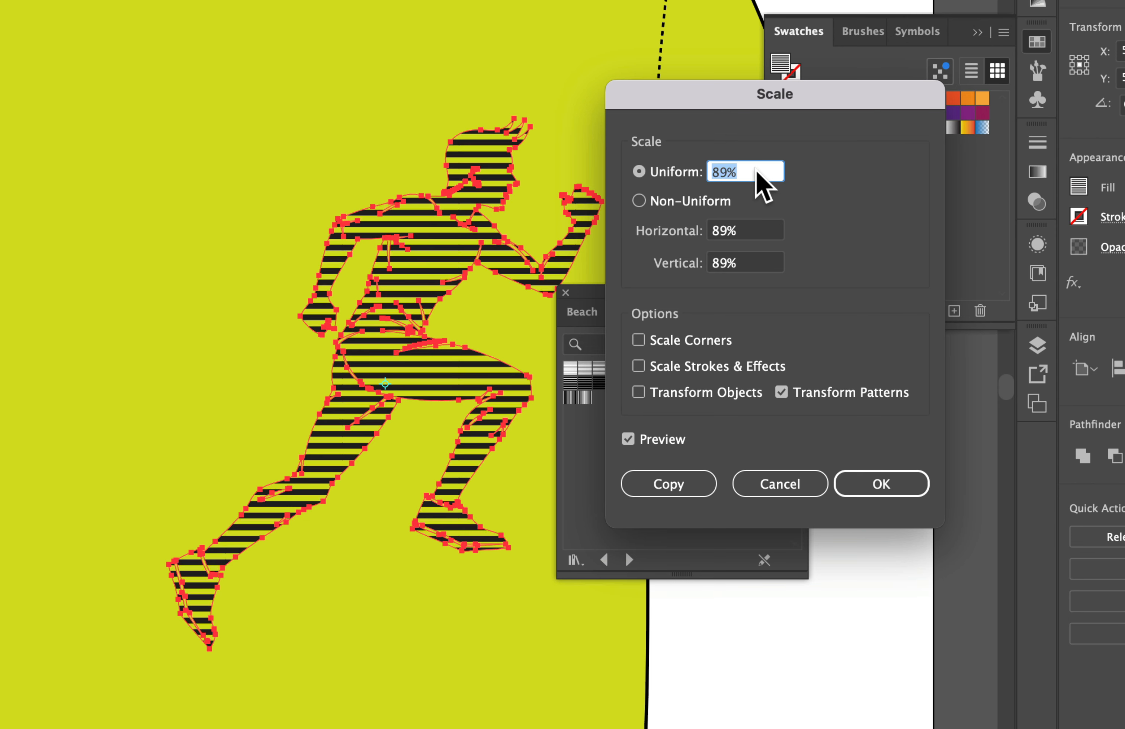
key(shift+Down)
key(shift+Down)
key(shift+Down)
key(shift+Down)
key(shift+Down)
key(shift+Down)
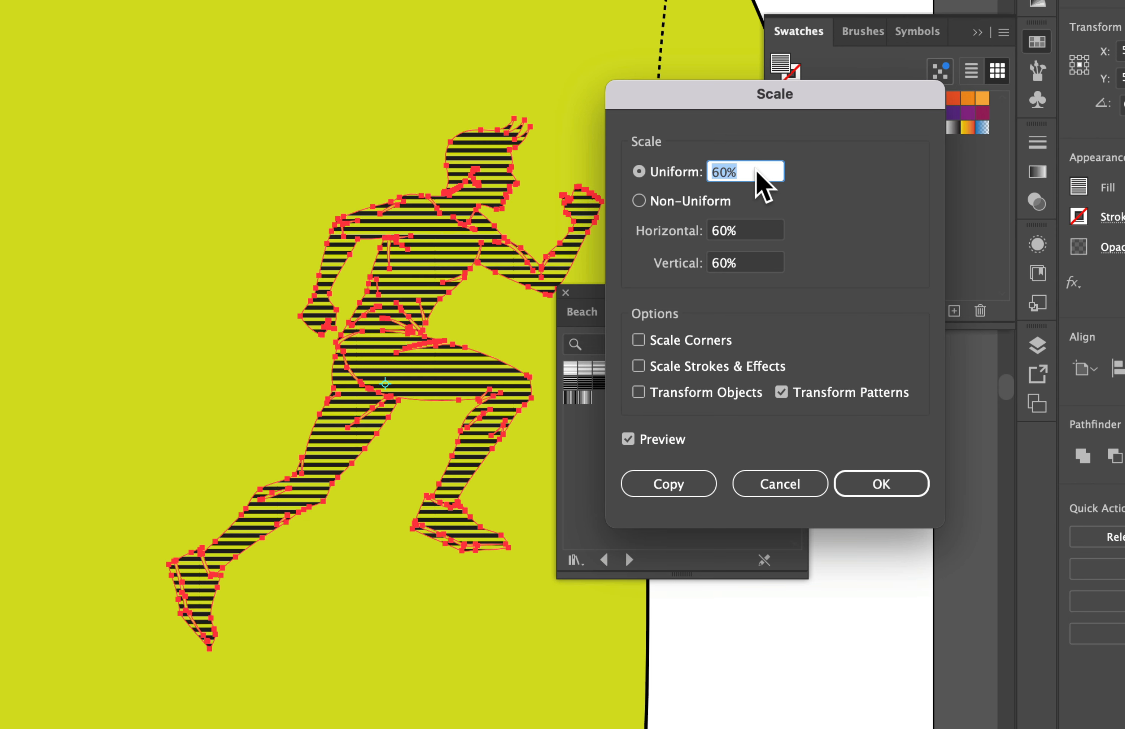
key(shift+Up)
key(shift+Up)
key(shift+Up)
key(shift+Up)
key(Up)
key(Up)
key(Down)
key(Down)
key(Down)
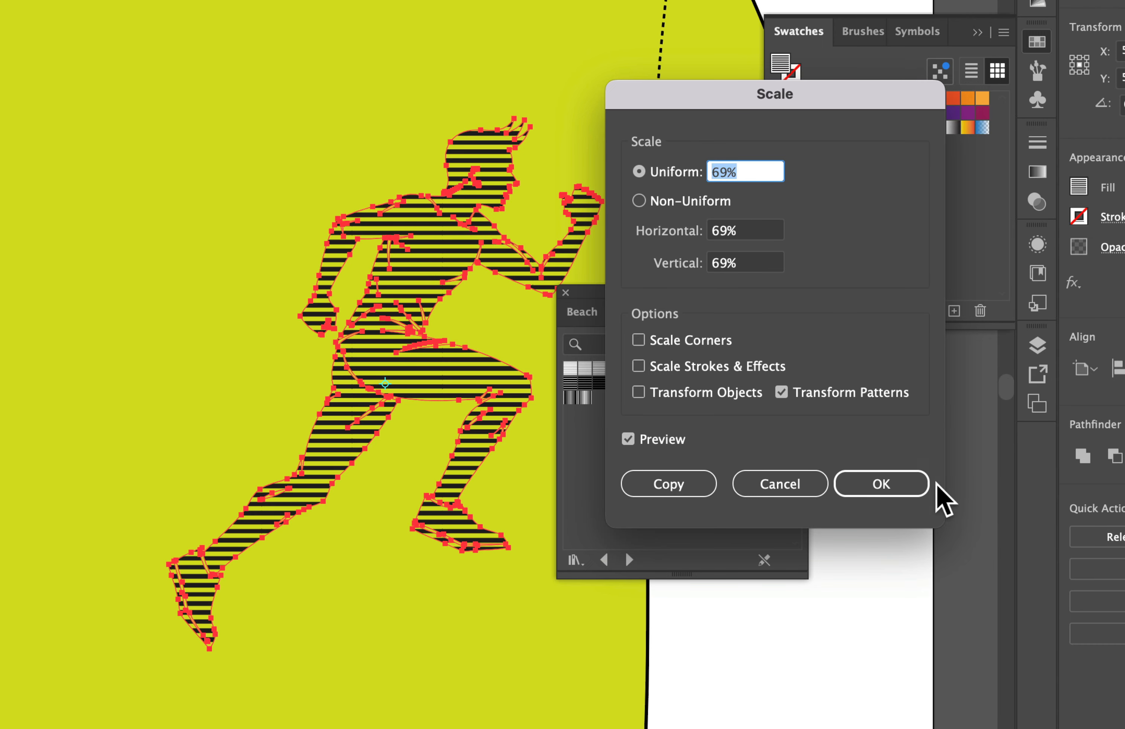
click(906, 485)
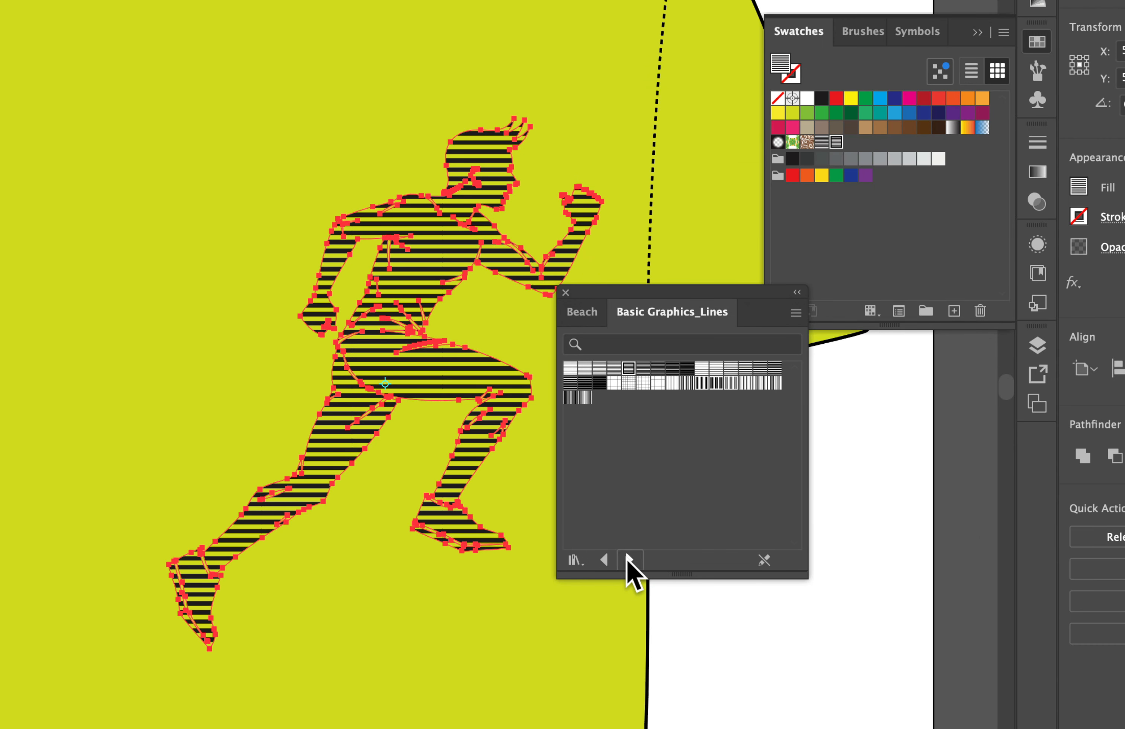
- Switch to the Basic Graphics_Dots library and fill the running man with its 6 dpi 50% dot pattern
click(629, 560)
click(604, 560)
click(603, 560)
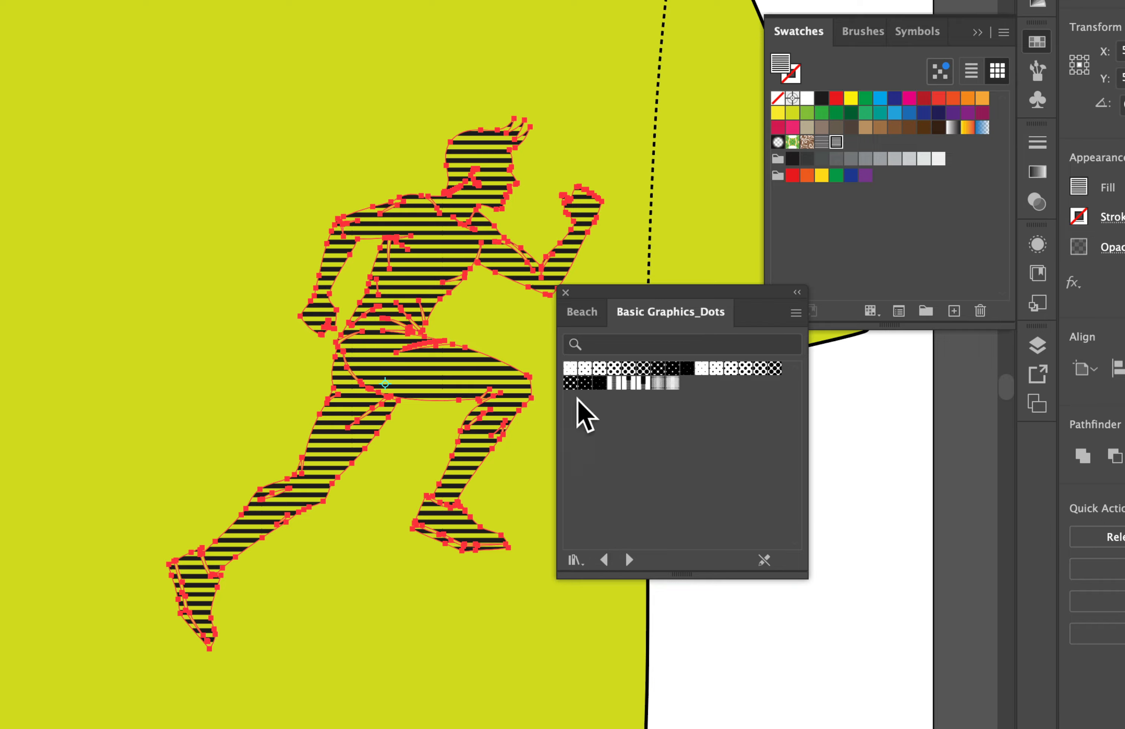
click(760, 368)
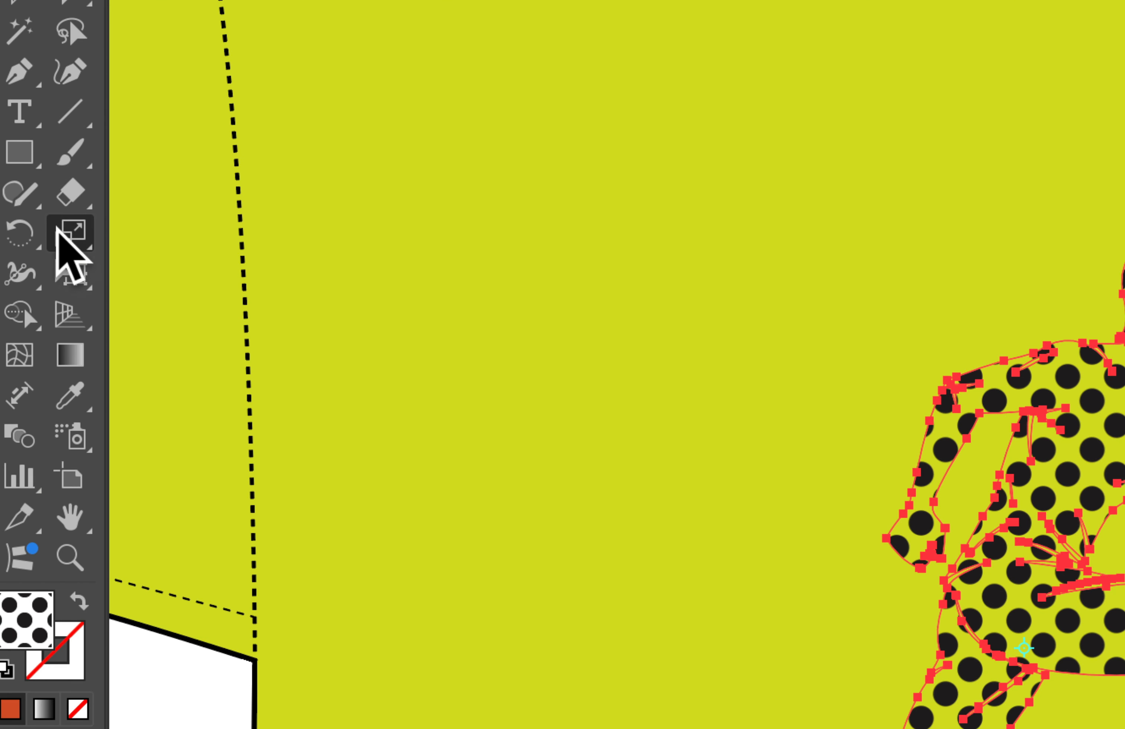
- Scale only the running man's dot pattern uniformly to 20%, previewing larger and smaller percentages first
double_click(66, 237)
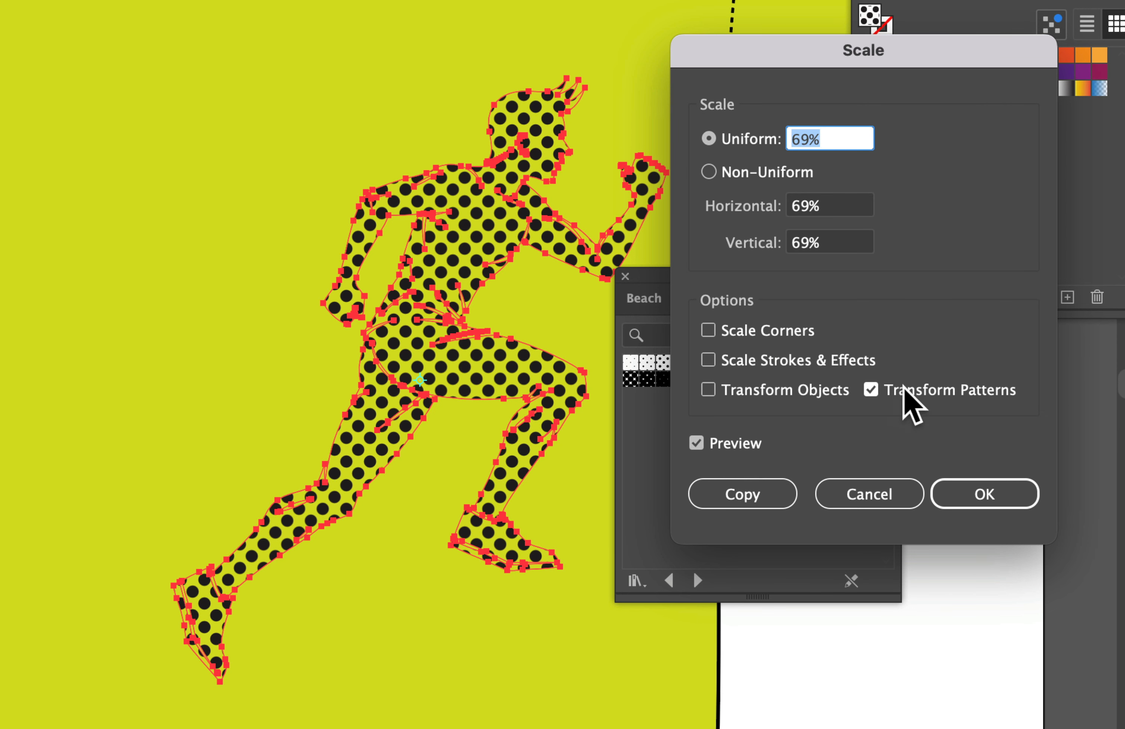
click(837, 138)
key(Up)
key(shift+Up)
key(shift+Up)
key(shift+Up)
key(shift+Up)
key(shift+Up)
key(shift+Up)
key(shift+Down)
key(shift+Down)
key(shift+Down)
key(shift+Down)
key(shift+Down)
key(shift+Down)
key(shift+Down)
key(shift+Down)
key(shift+Down)
key(shift+Down)
key(shift+Down)
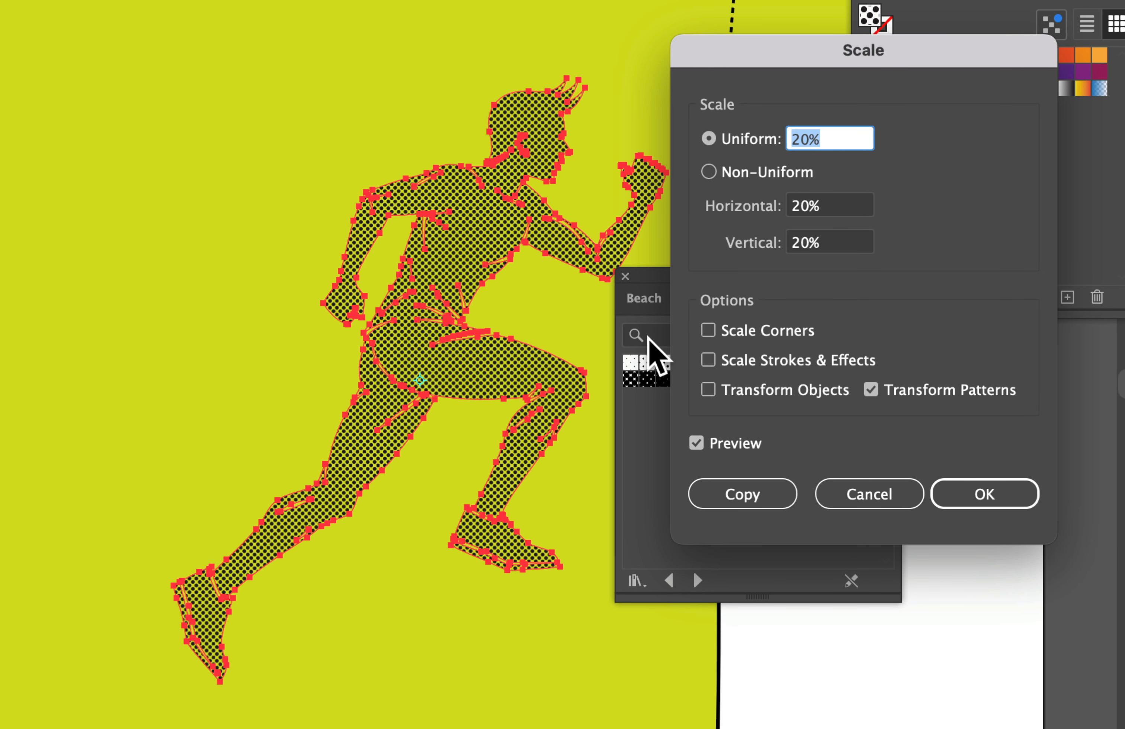
click(957, 484)
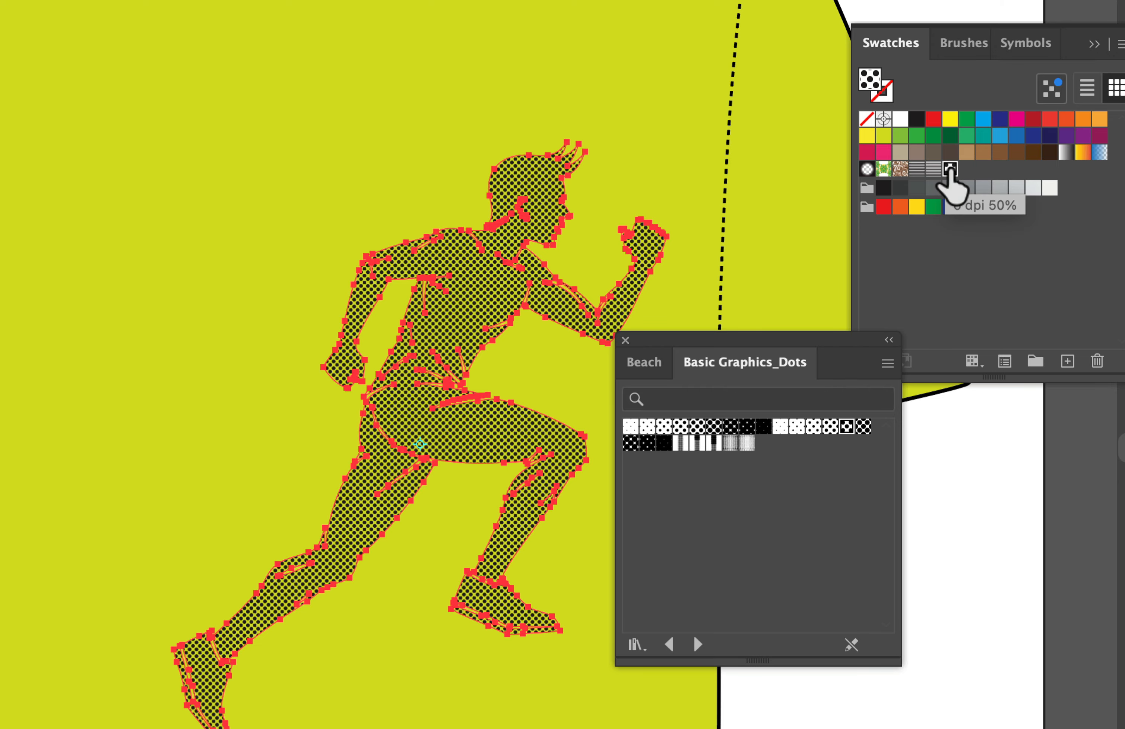
- Open the 6 dpi 50% swatch for pattern editing, select the tile's dots and move the swatch library clear of the artwork
double_click(950, 169)
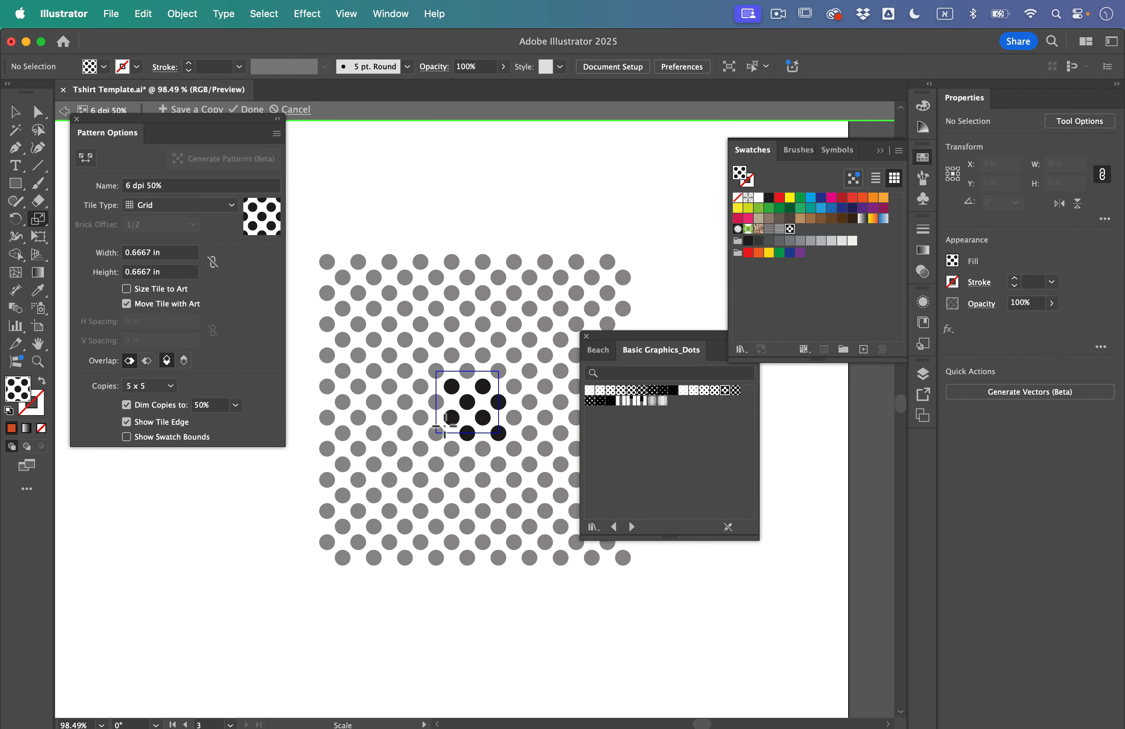
key(v)
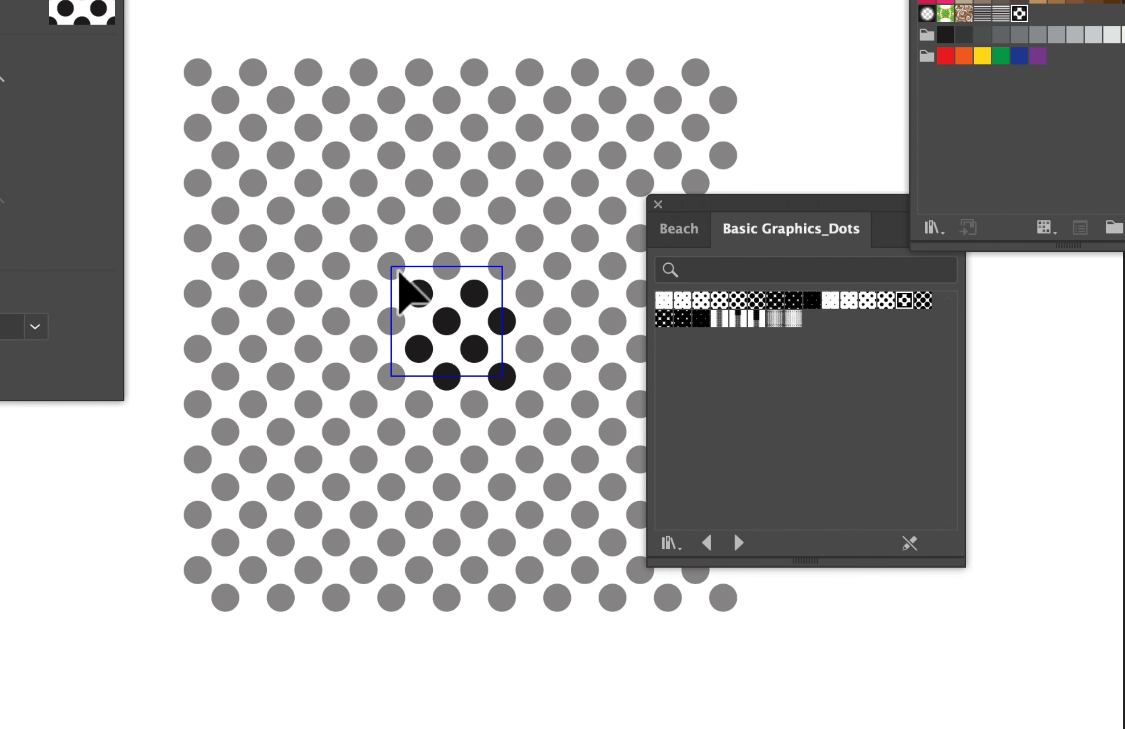
drag(439, 373, 518, 448)
drag(537, 402, 538, 404)
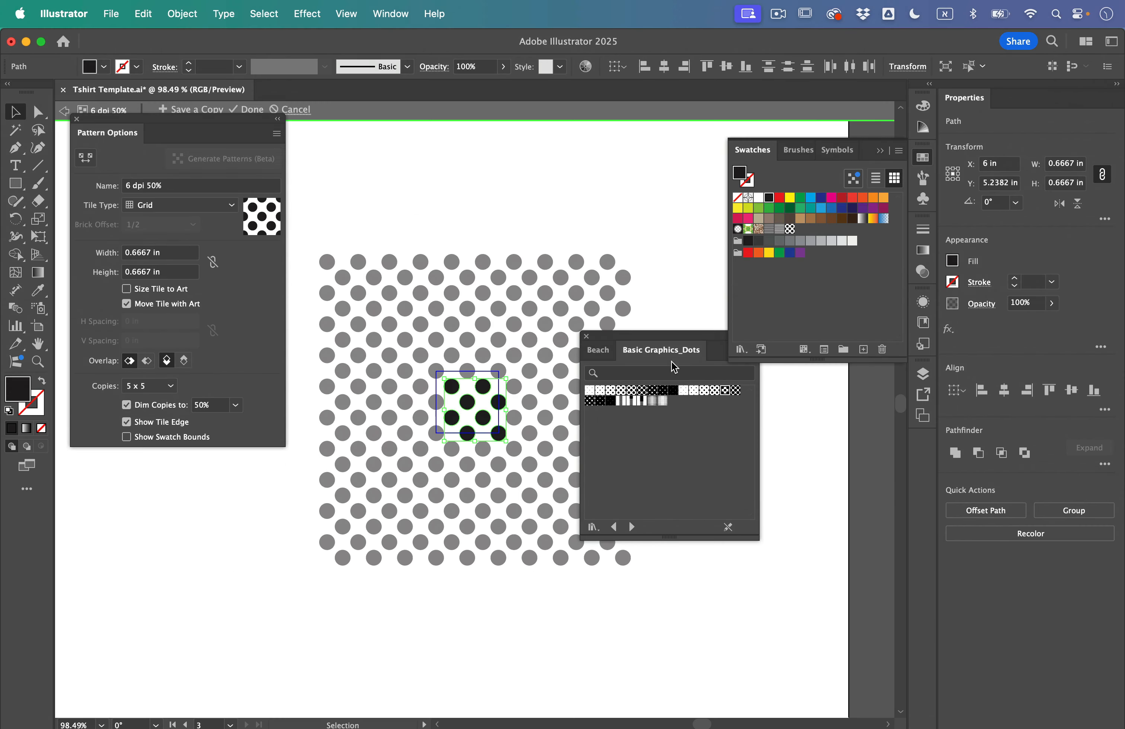
drag(648, 346, 678, 401)
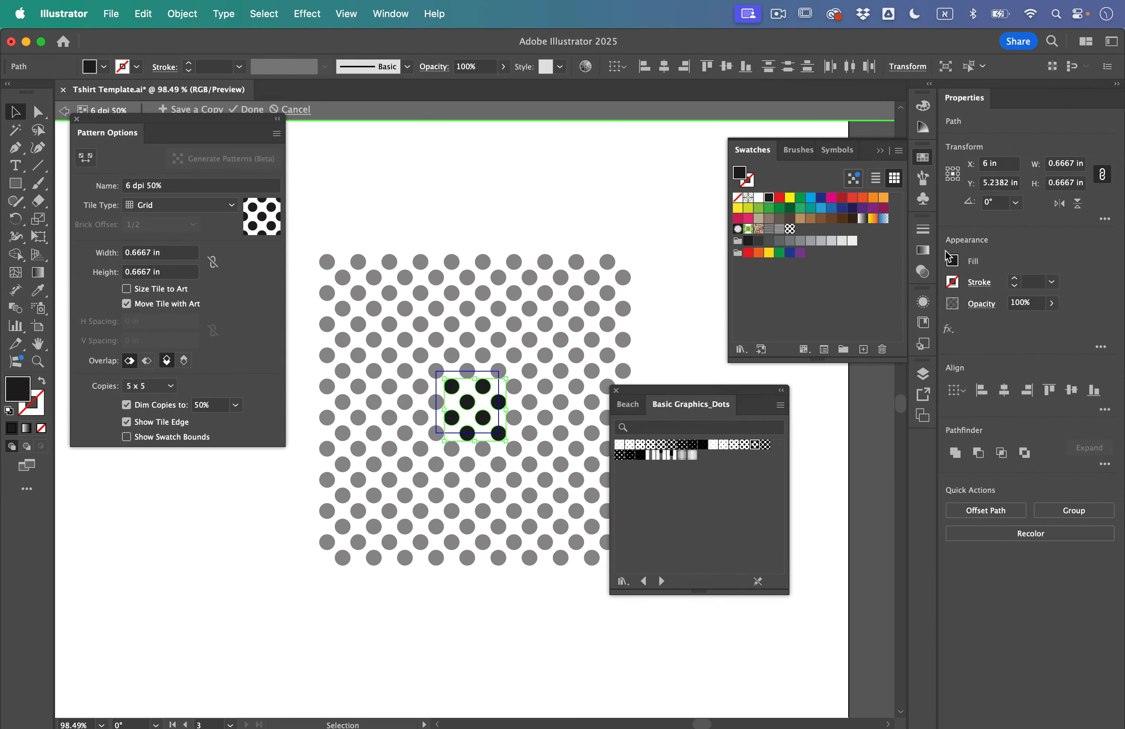
- Recolour the selected dots of the 6 dpi 50% tile magenta from the Beach swatches, trying red-orange and orange first
click(927, 160)
click(927, 160)
click(737, 349)
click(634, 408)
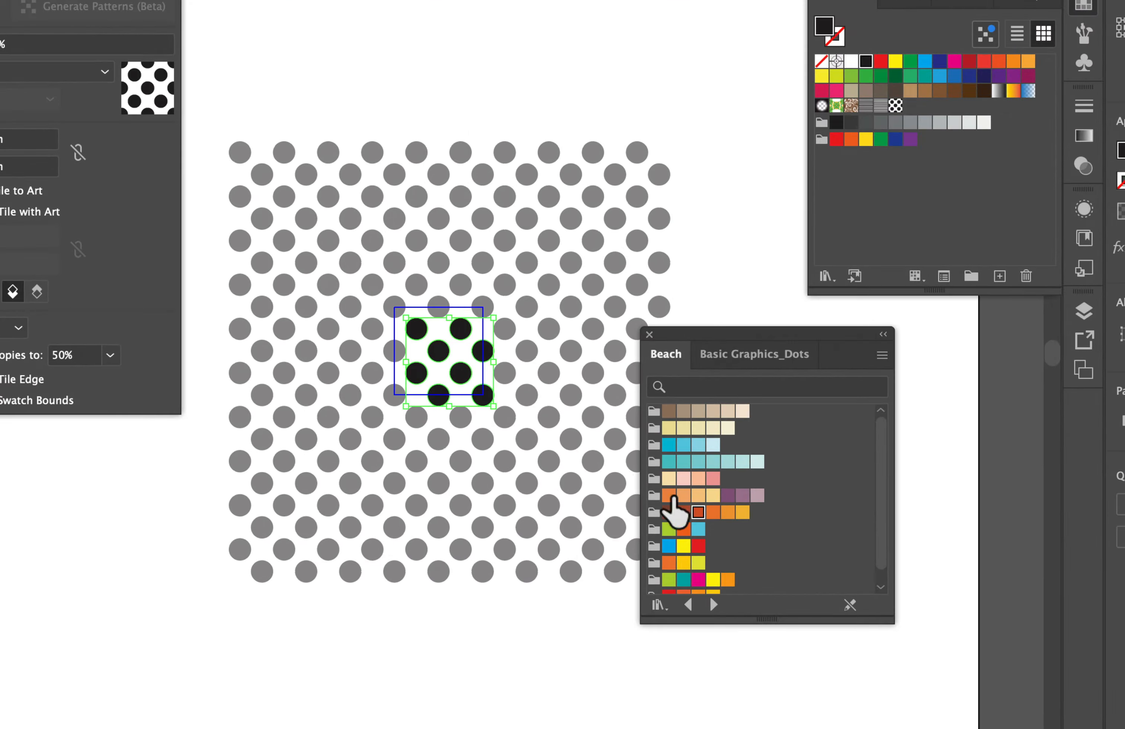
click(651, 516)
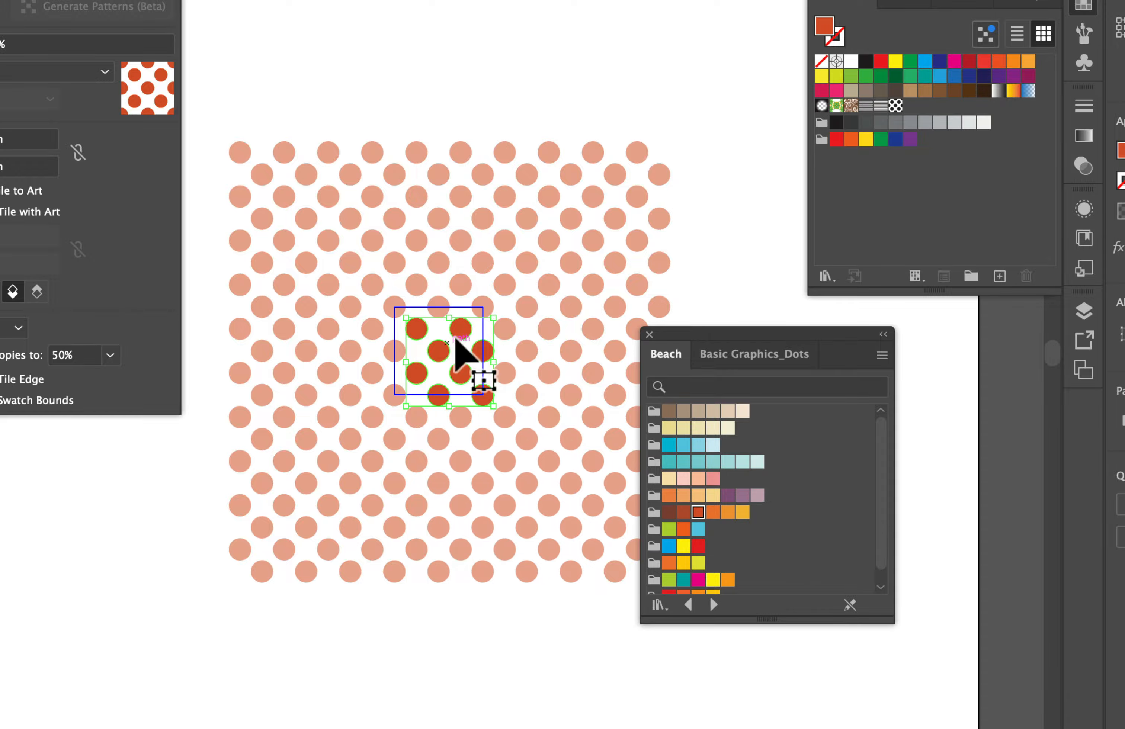
click(728, 579)
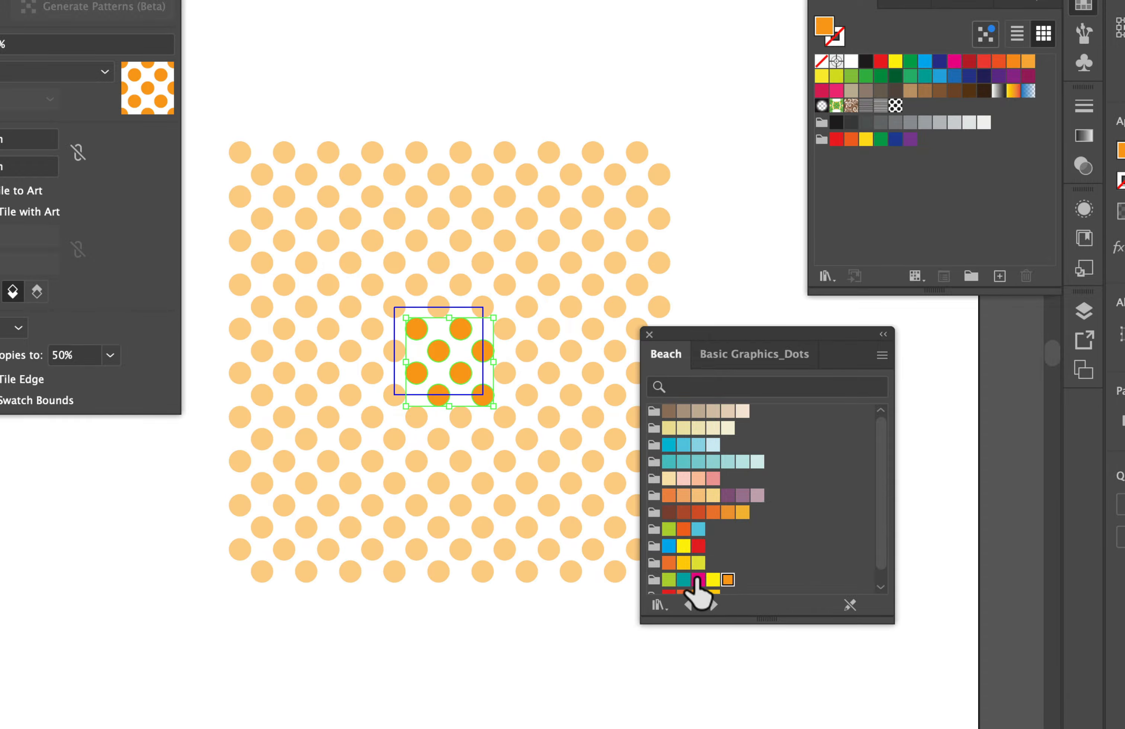
click(698, 580)
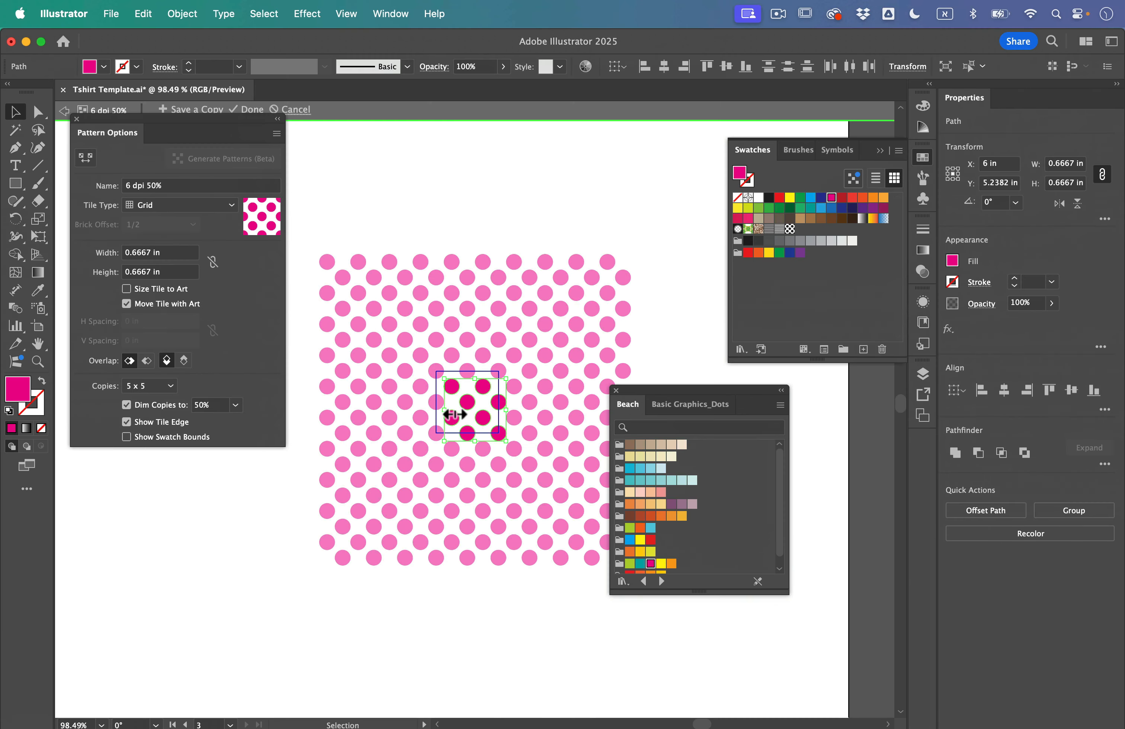
- Move the pattern options clear of the editing bar and save a copy of the magenta dot pattern as New Pattern
drag(116, 118, 121, 151)
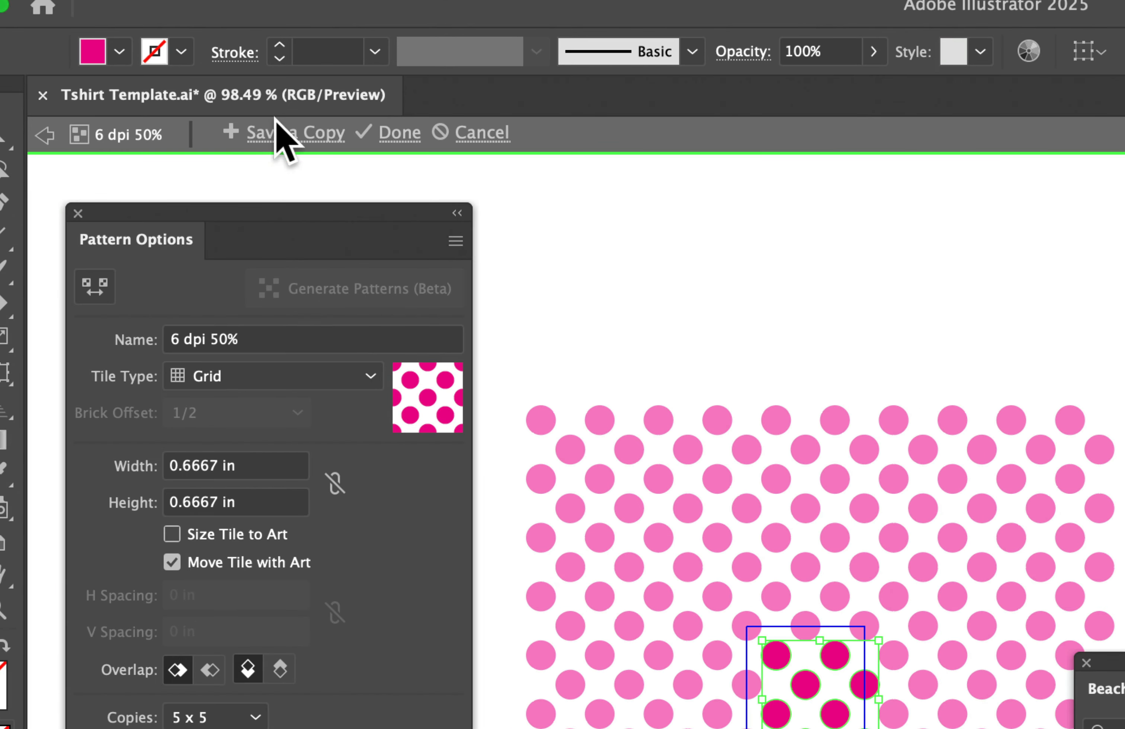
click(294, 133)
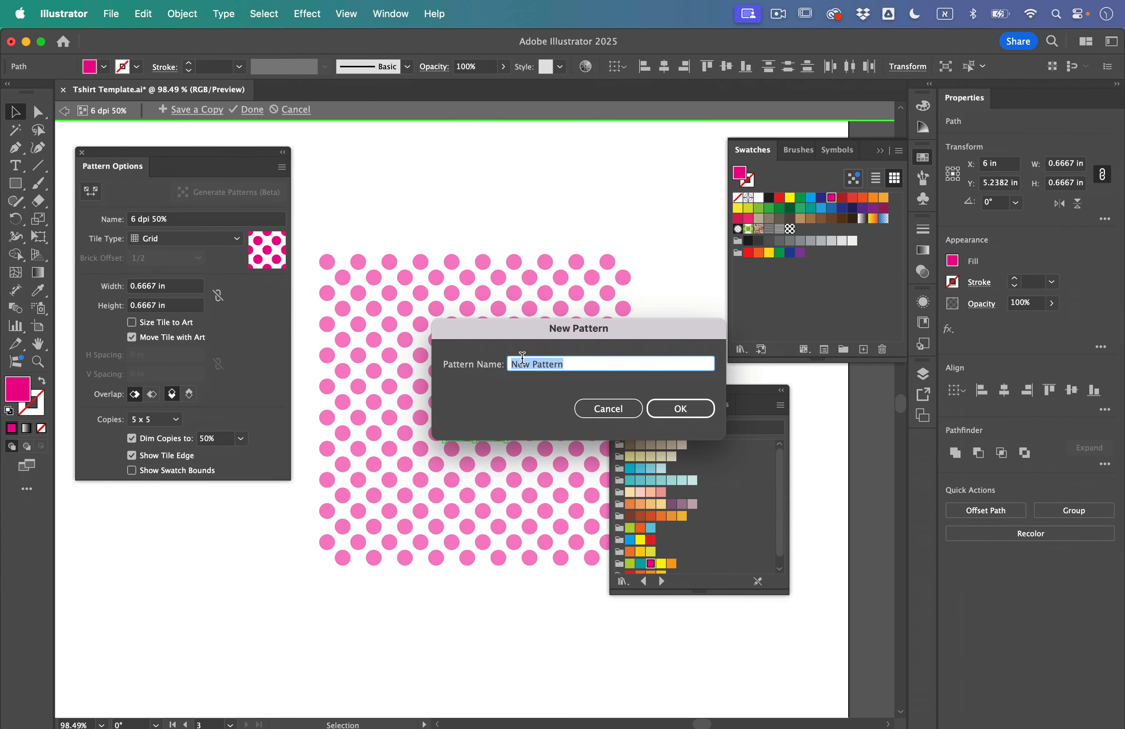
click(691, 413)
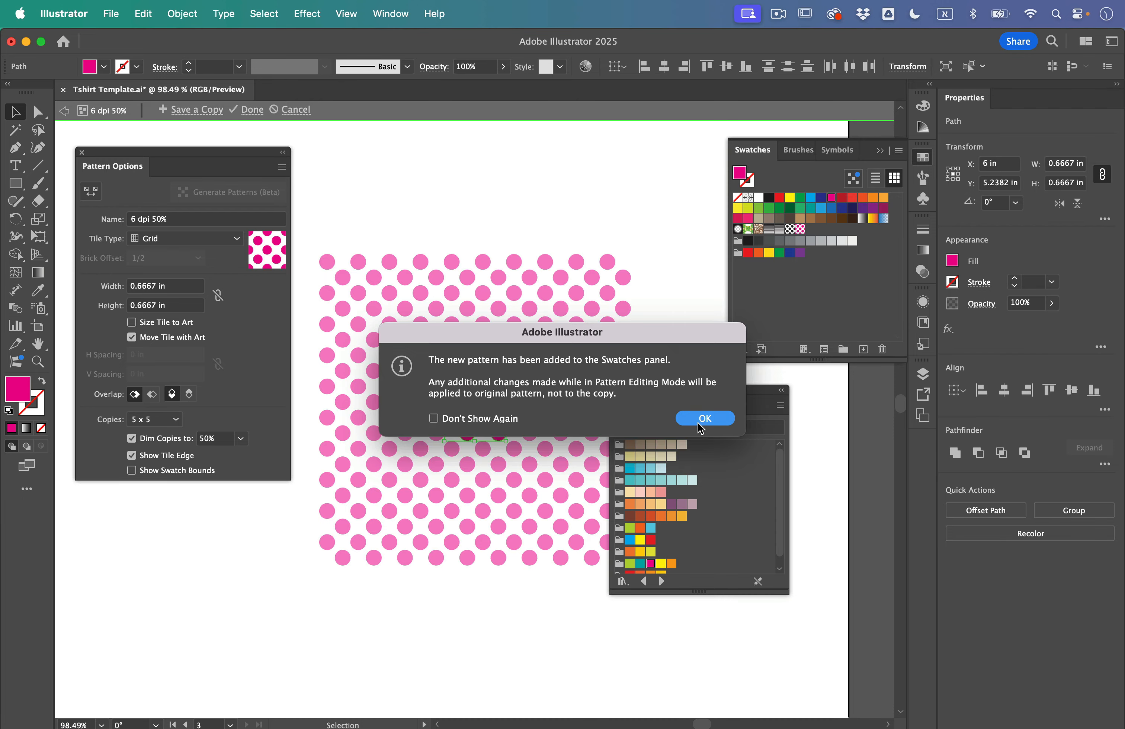
click(698, 424)
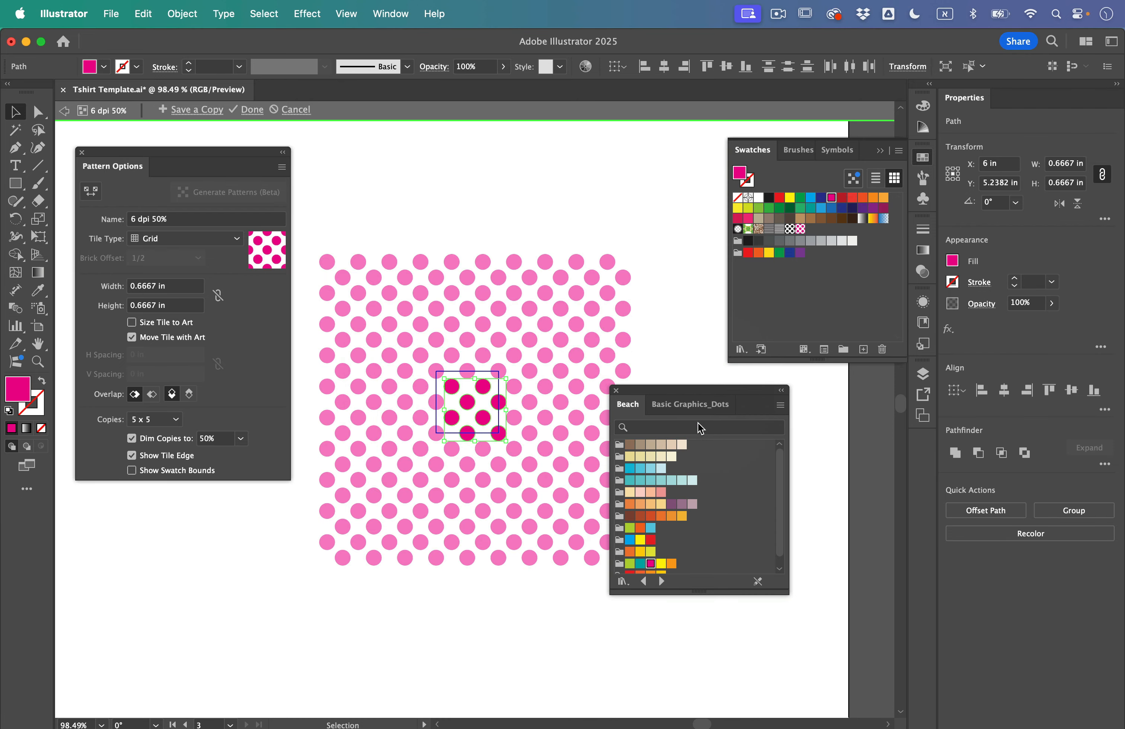
- Recolour the tile's dots orange from the Beach swatches, save that version as another pattern copy and finish pattern editing
click(640, 528)
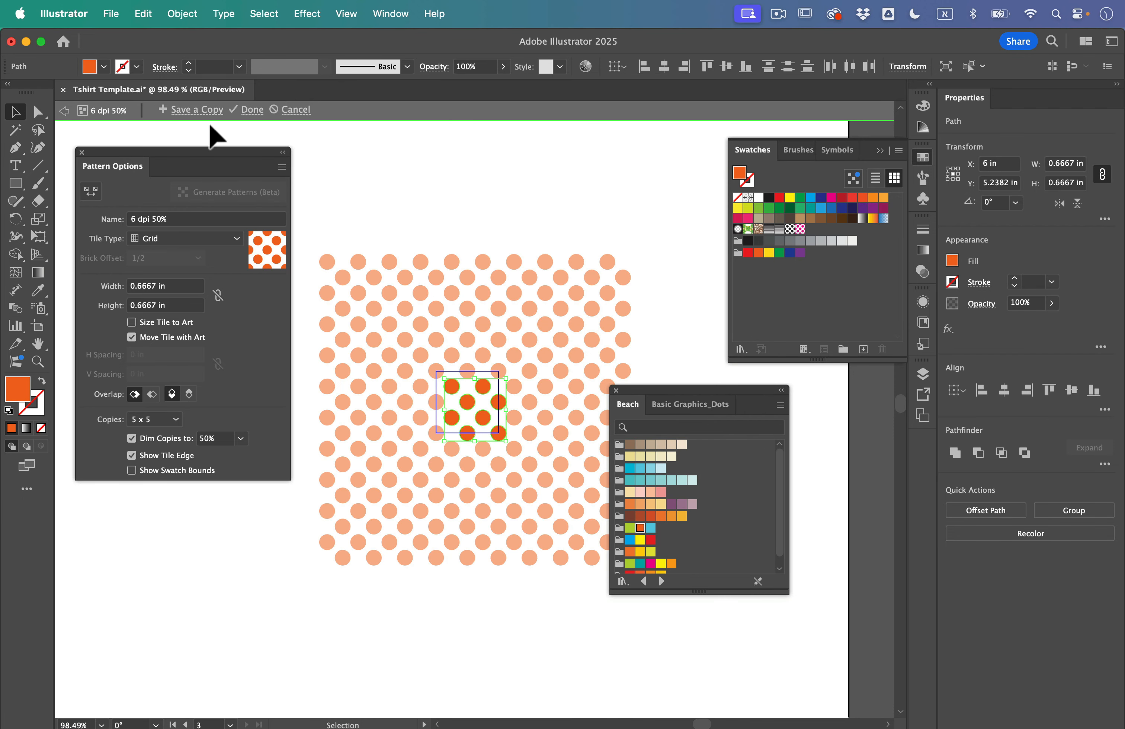
click(199, 109)
click(681, 410)
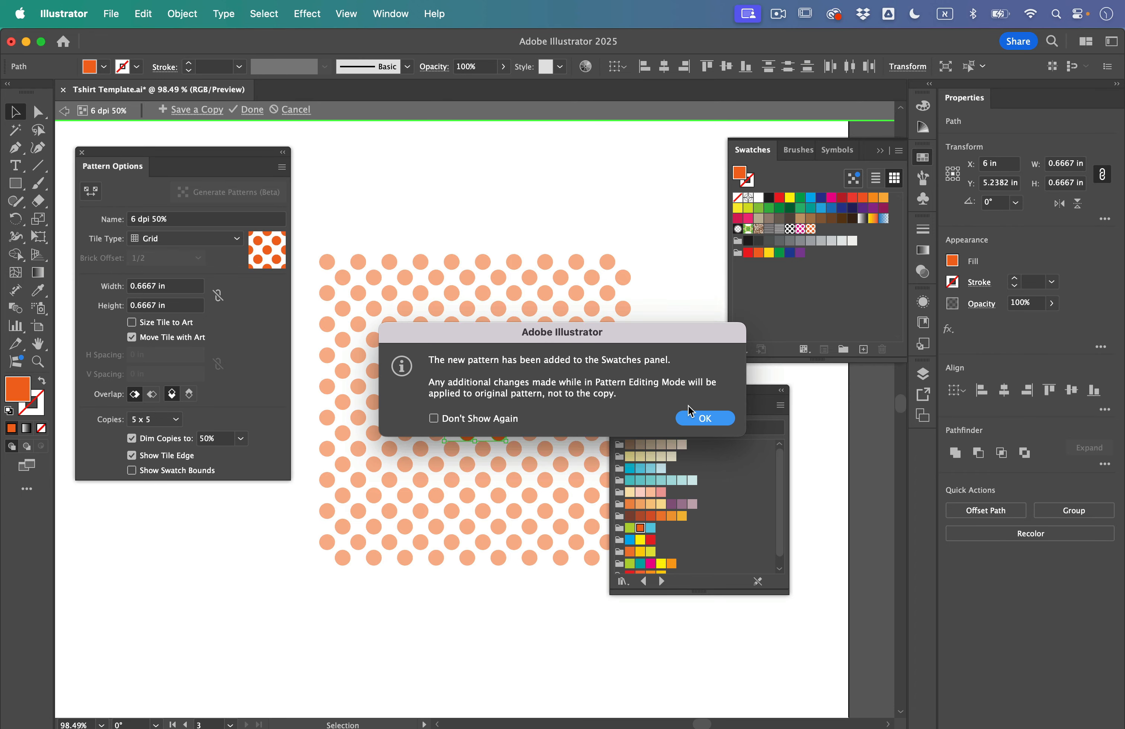
click(692, 419)
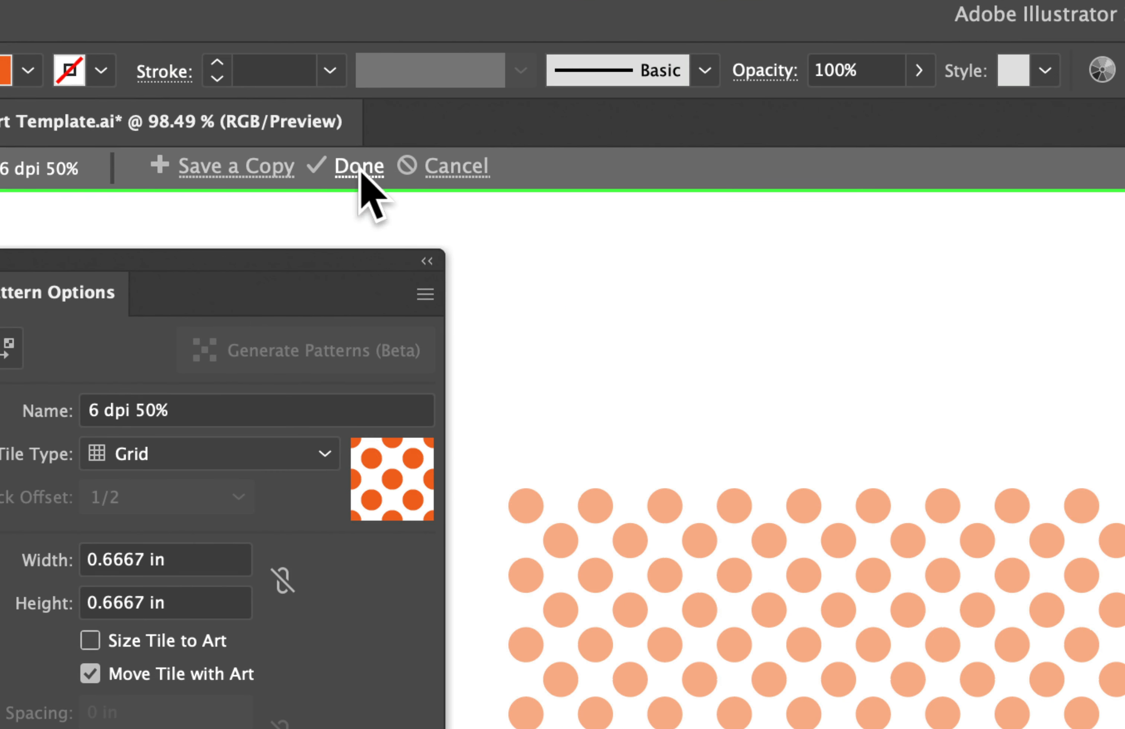
click(257, 111)
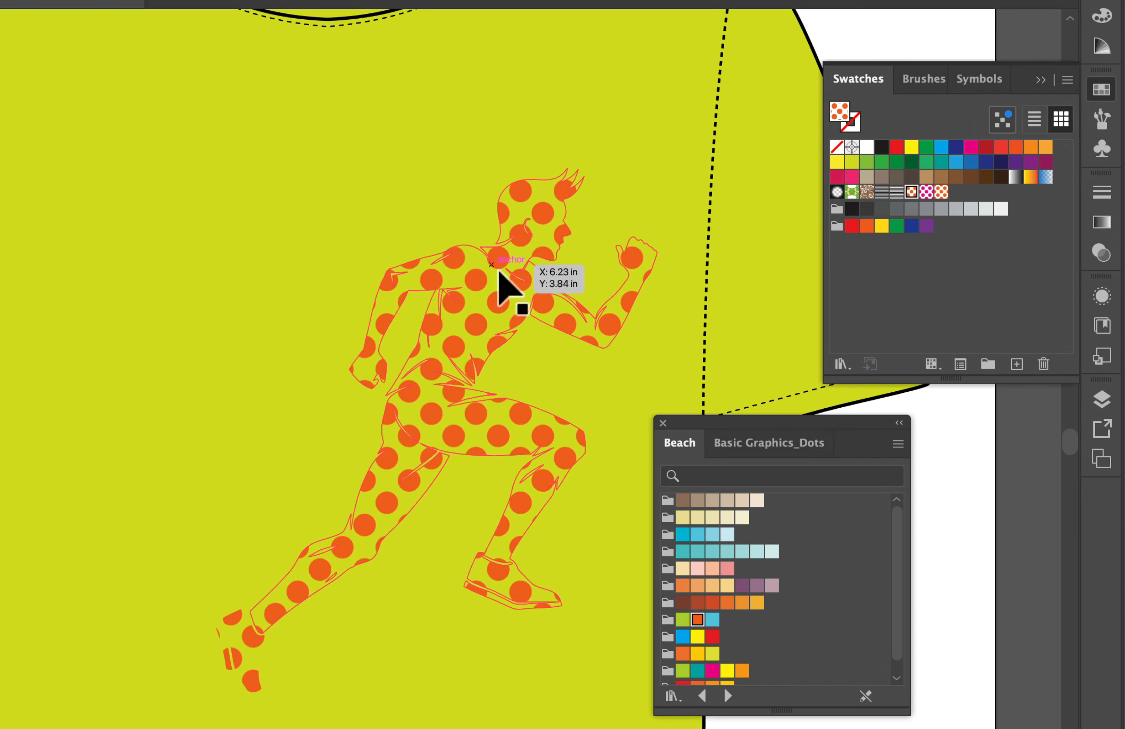
- Fill the running man with the magenta dot pattern, scale only the pattern uniformly to 20% and deselect the figure
click(888, 589)
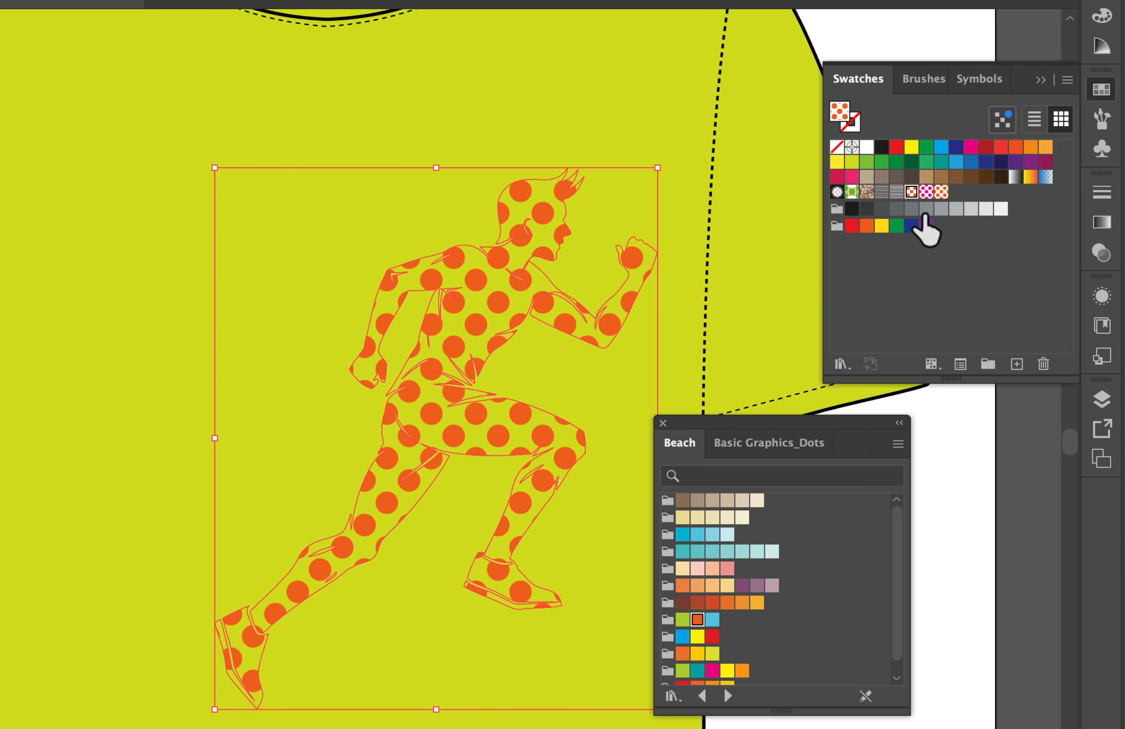
click(925, 191)
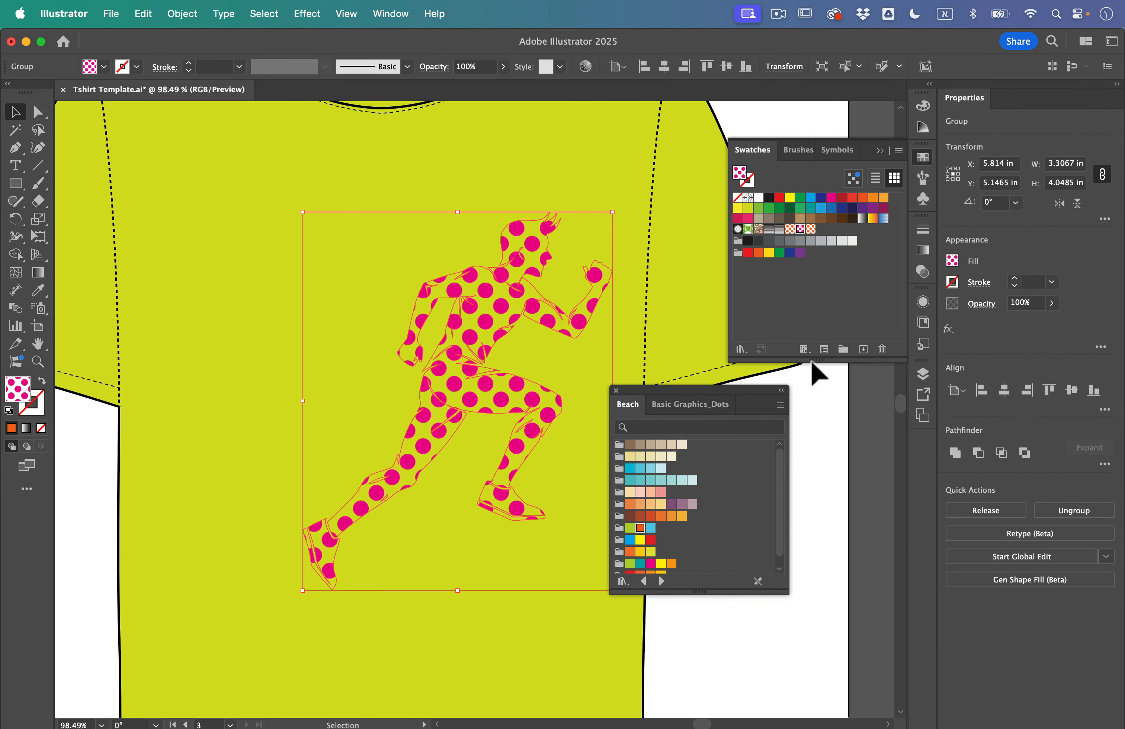
double_click(40, 221)
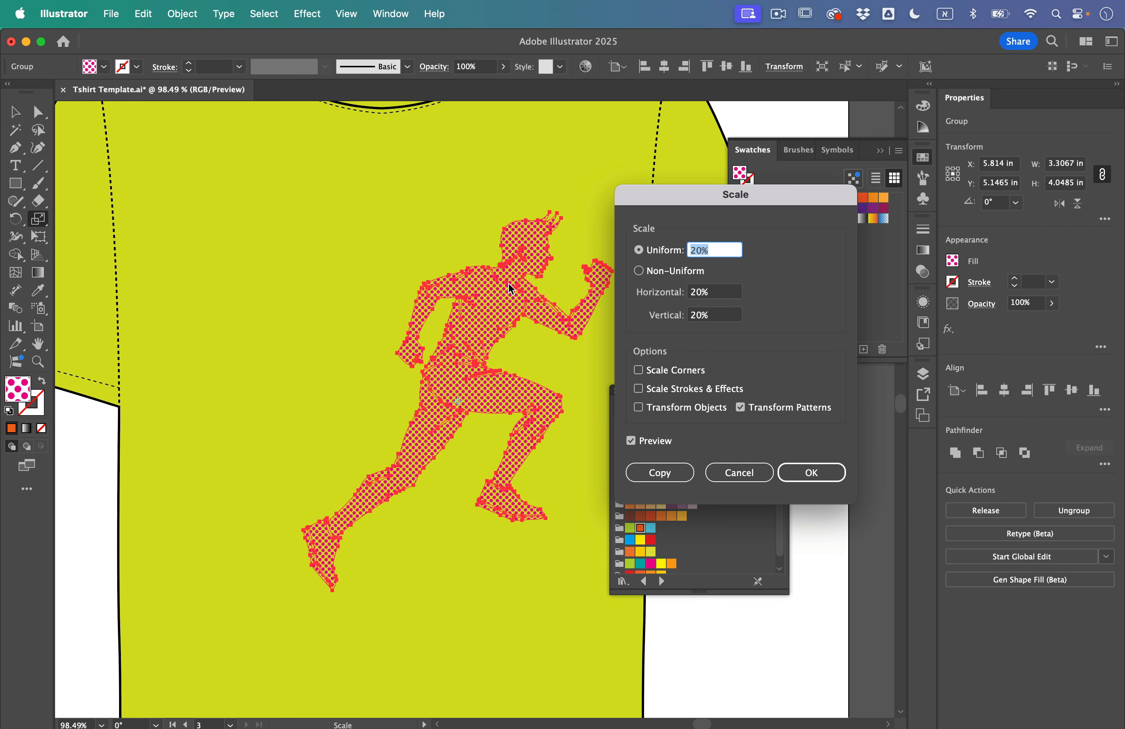
click(785, 475)
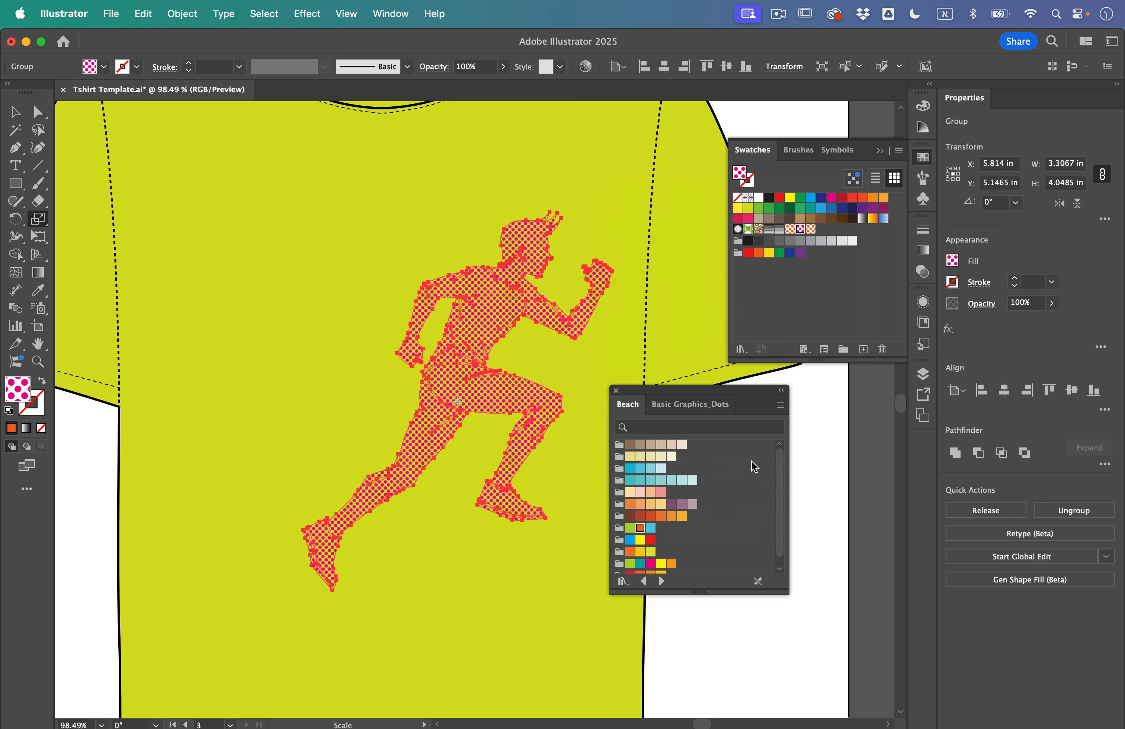
key(v)
click(834, 454)
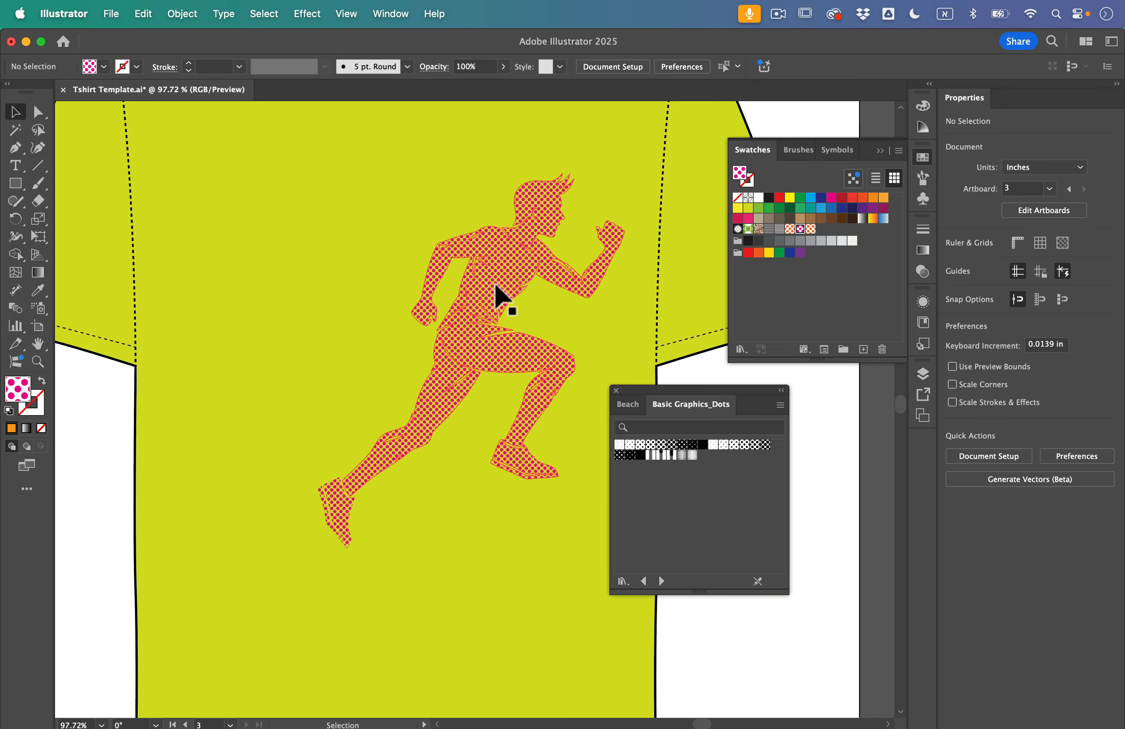
- Fill the running man with the black 10 lpi 60% line pattern and open that swatch for pattern editing
click(501, 285)
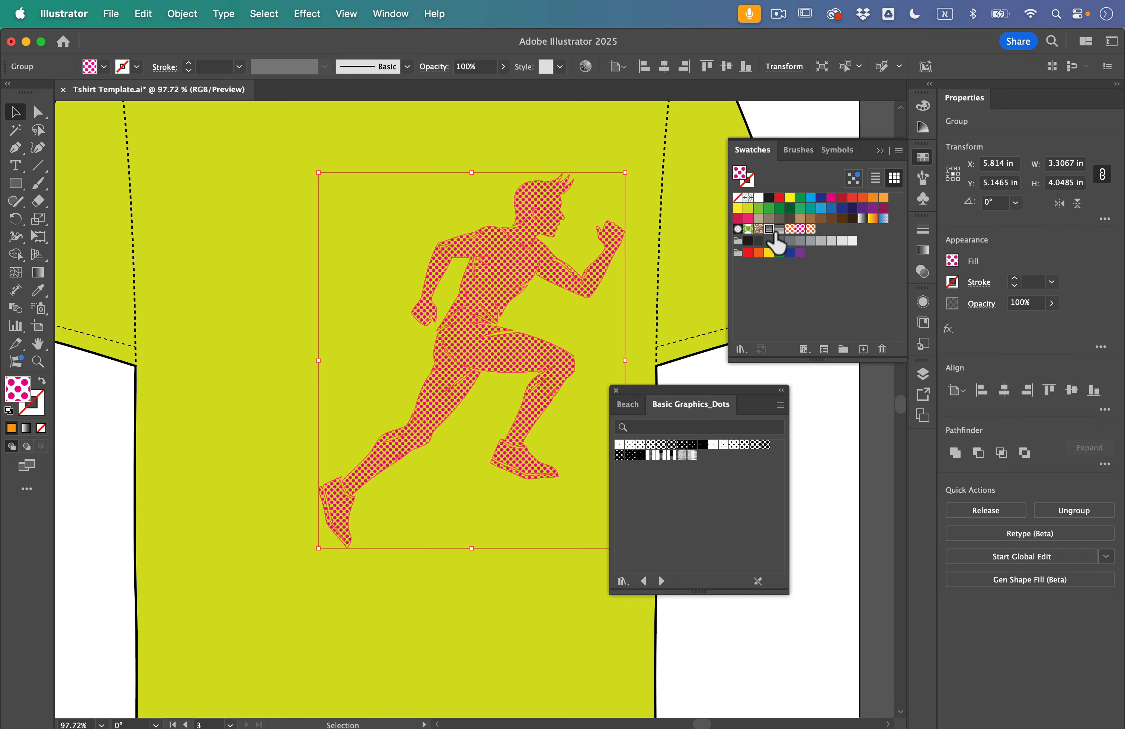
click(772, 230)
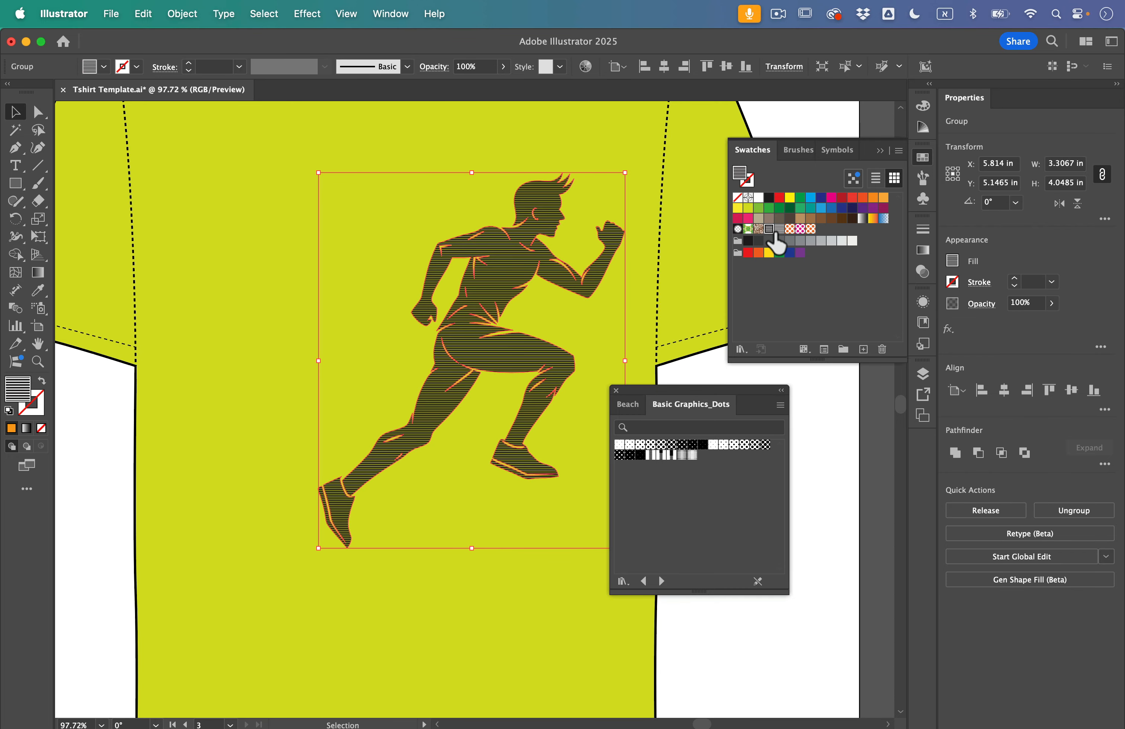
double_click(769, 229)
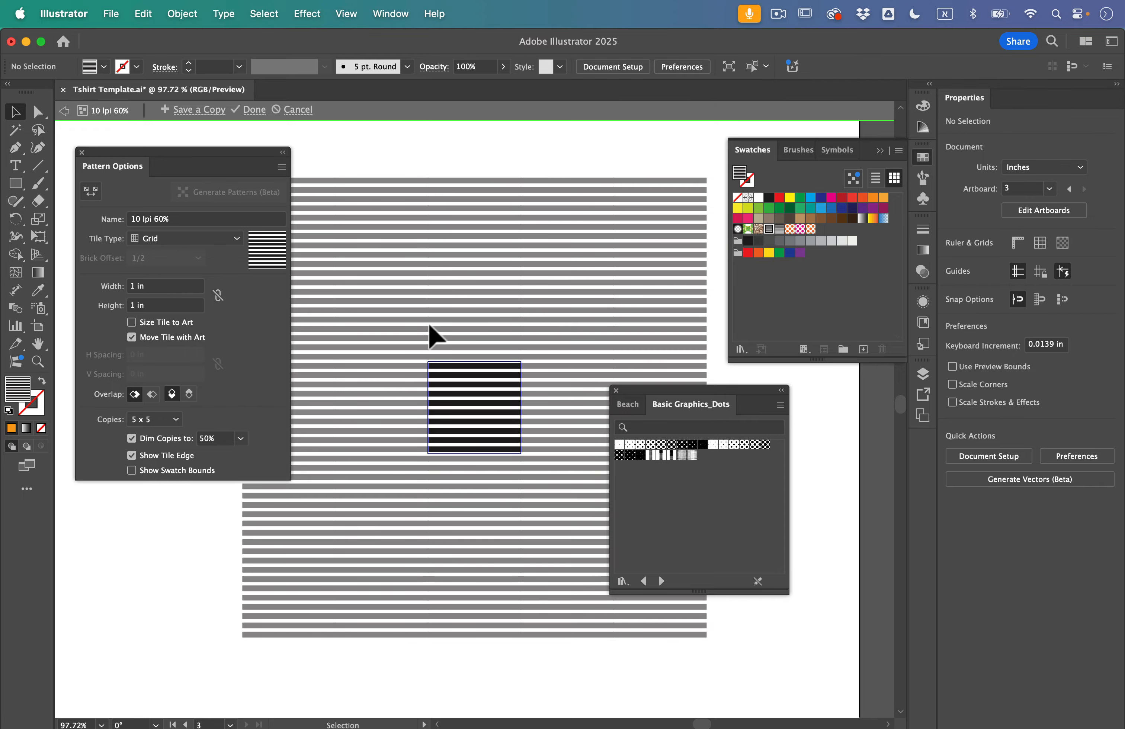
- Select the lines in the pattern tile and set their stroke to magenta EC008C from the Beach swatches
drag(410, 310, 484, 495)
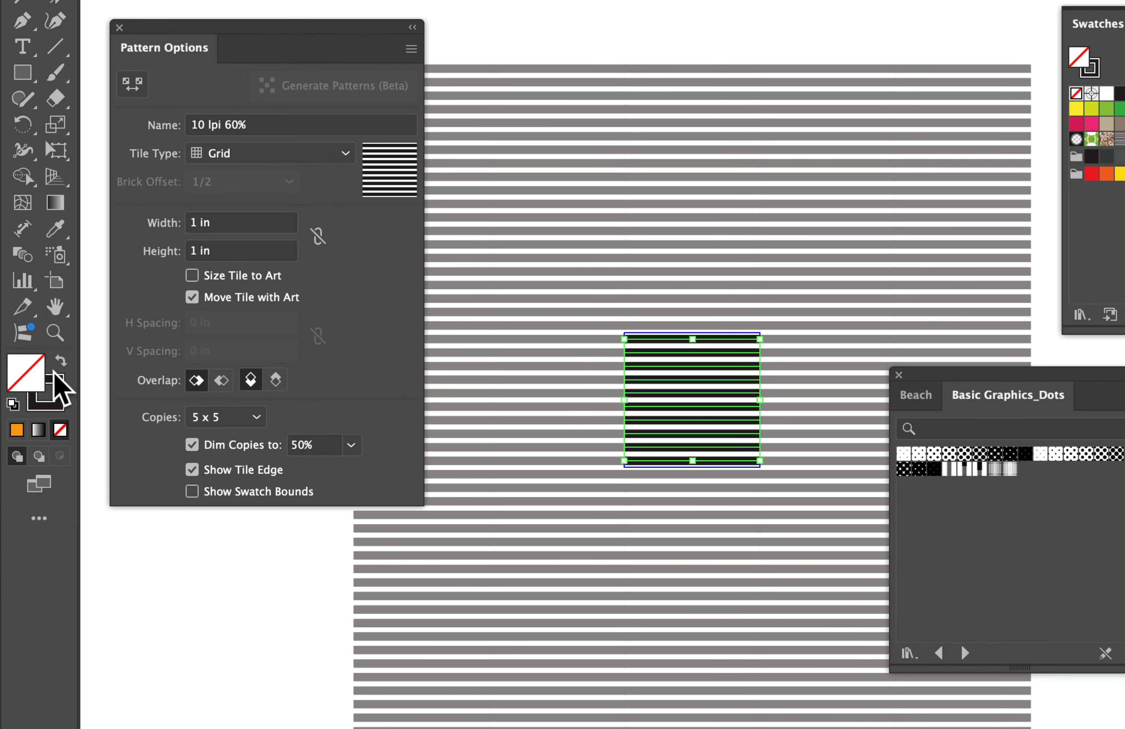
click(50, 394)
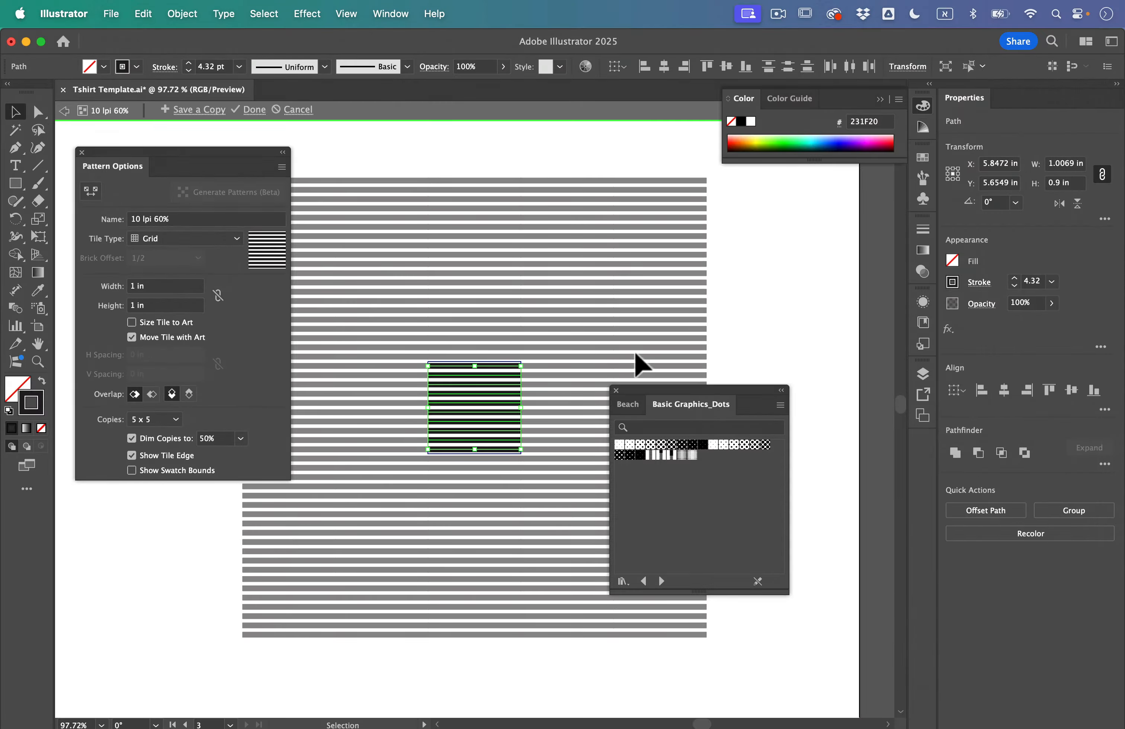
click(624, 404)
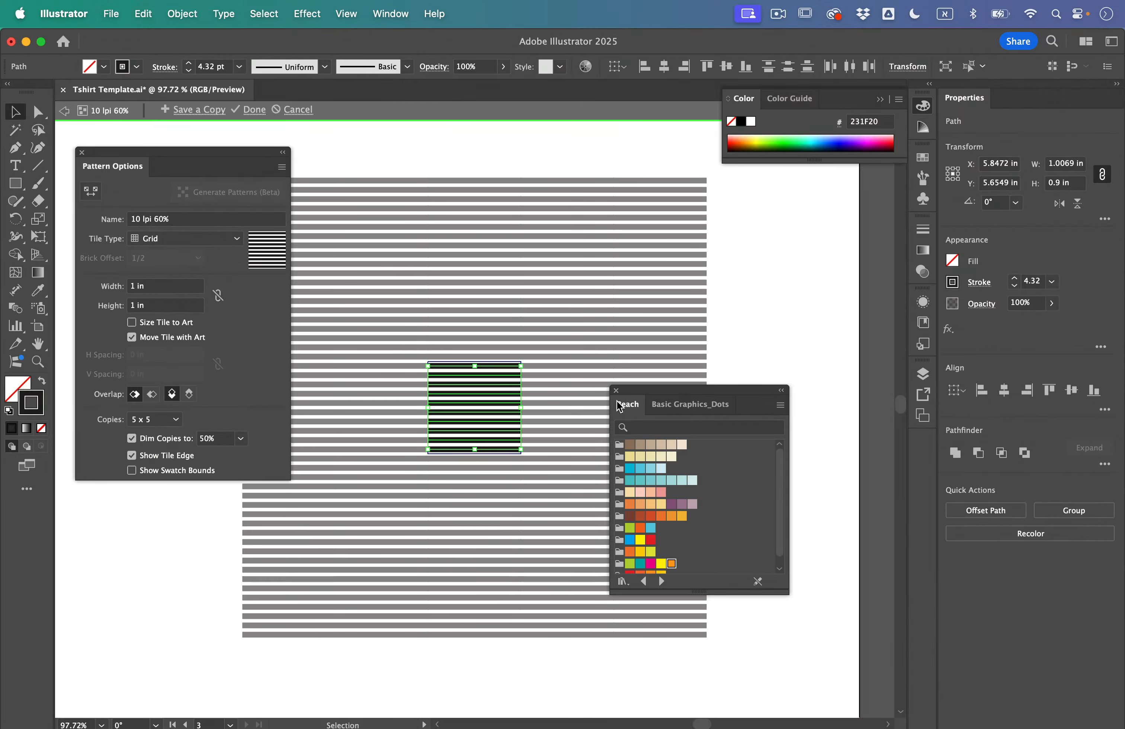
click(651, 540)
click(651, 563)
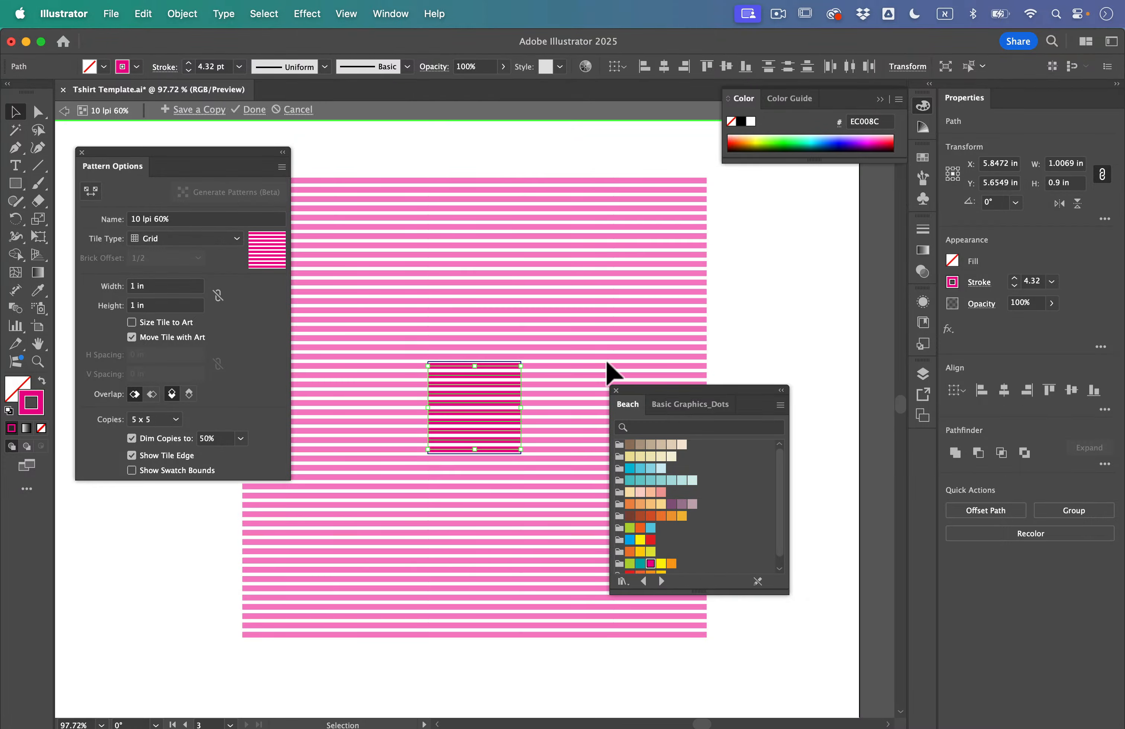
click(616, 352)
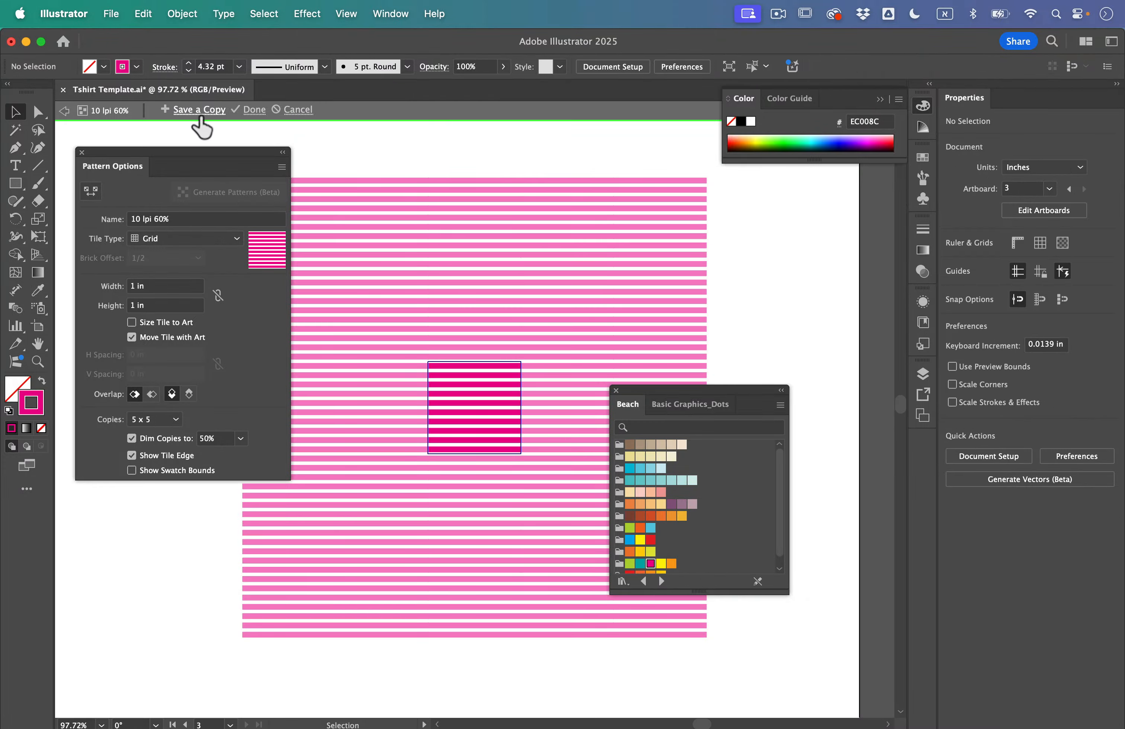
- Save the magenta line pattern as a new swatch copy and cancel the edits to the original 10 lpi 60% swatch
click(198, 112)
click(672, 414)
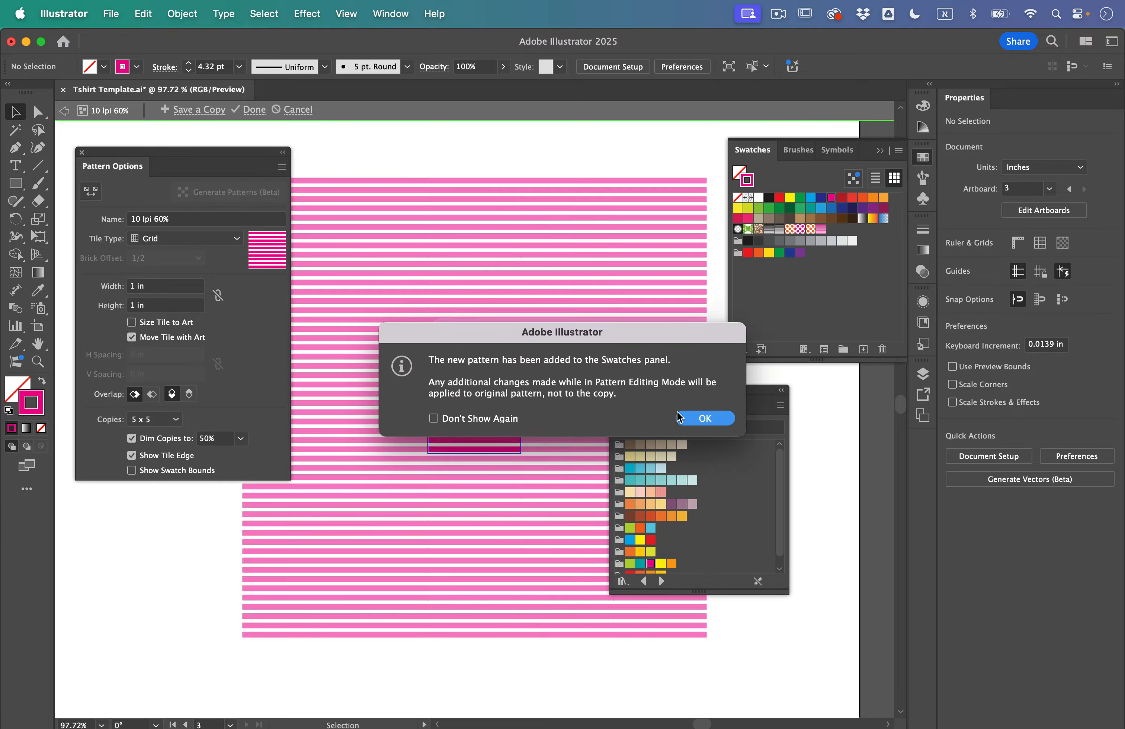
click(723, 415)
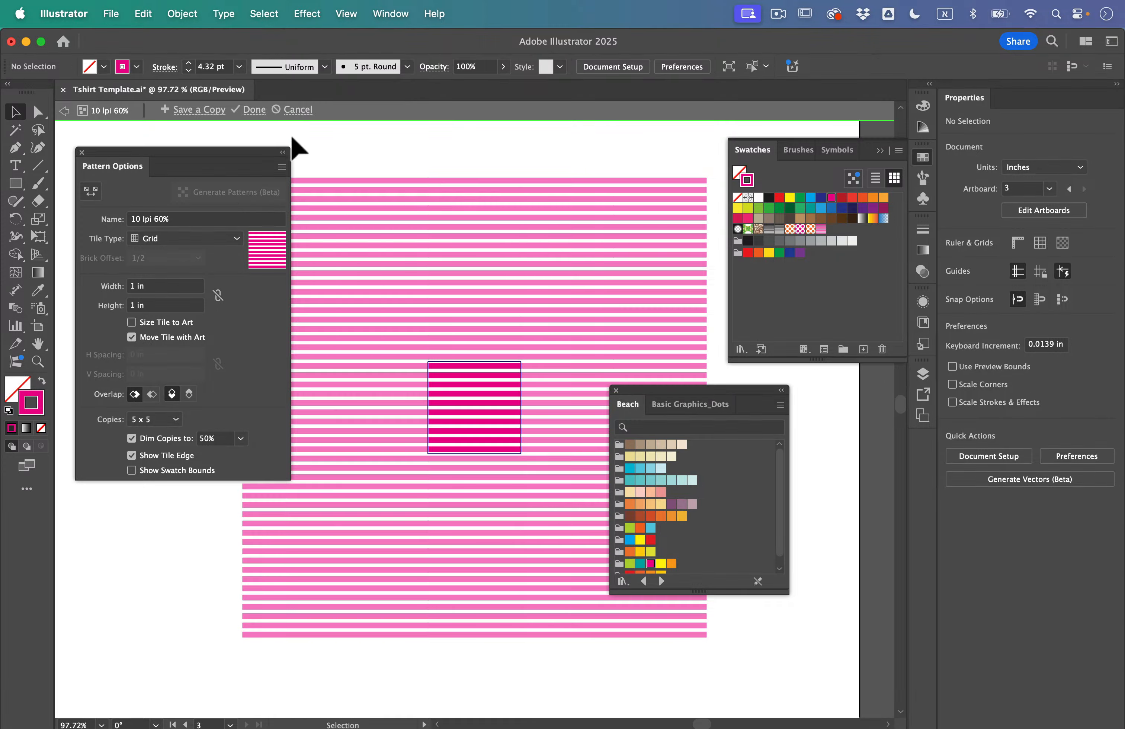
click(277, 112)
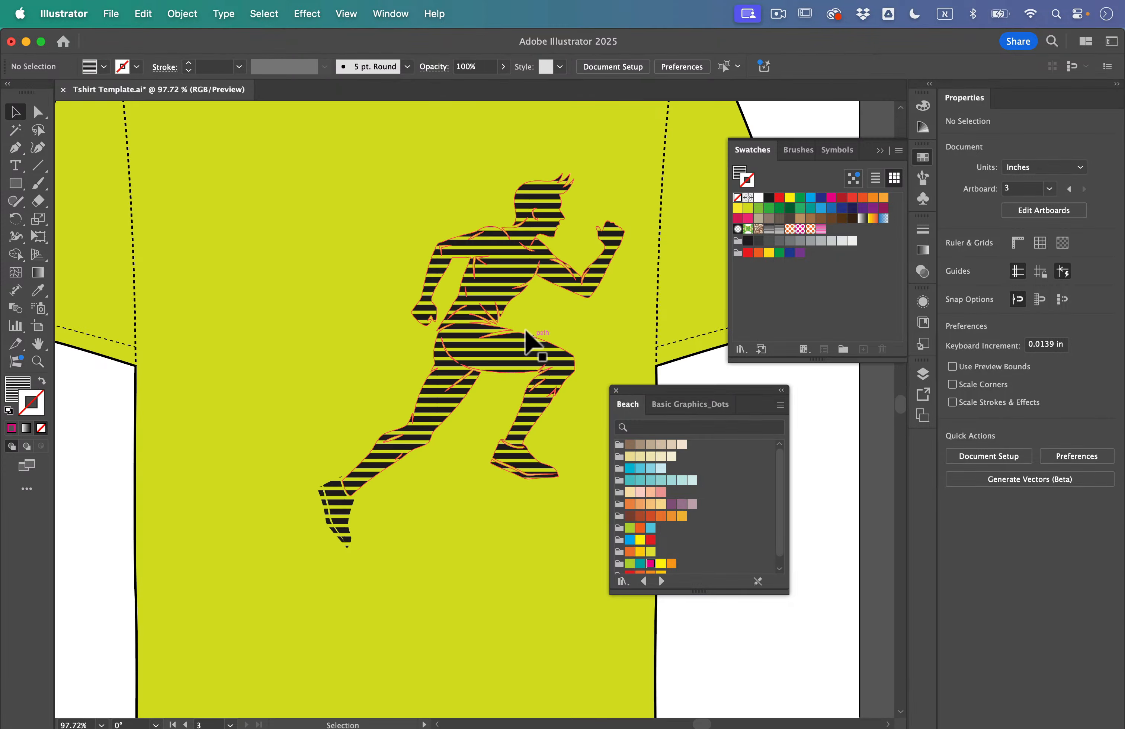
- Fill the running man with the new magenta line pattern and deselect the figure
click(514, 293)
click(821, 231)
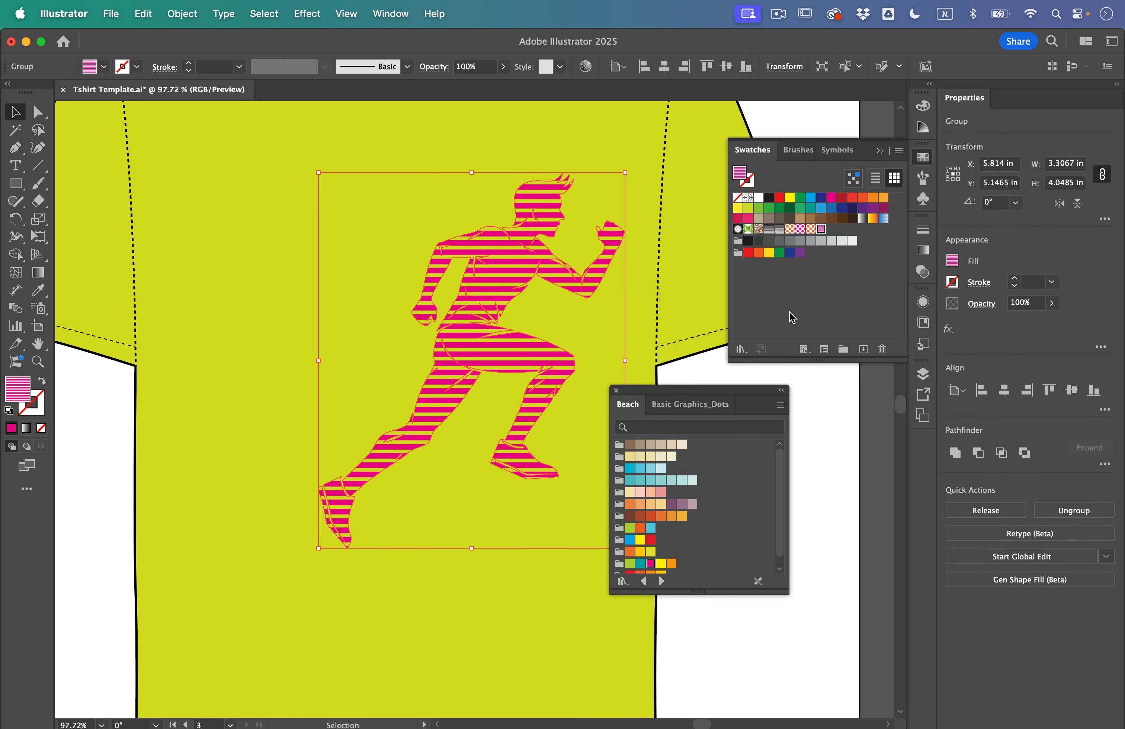
click(852, 408)
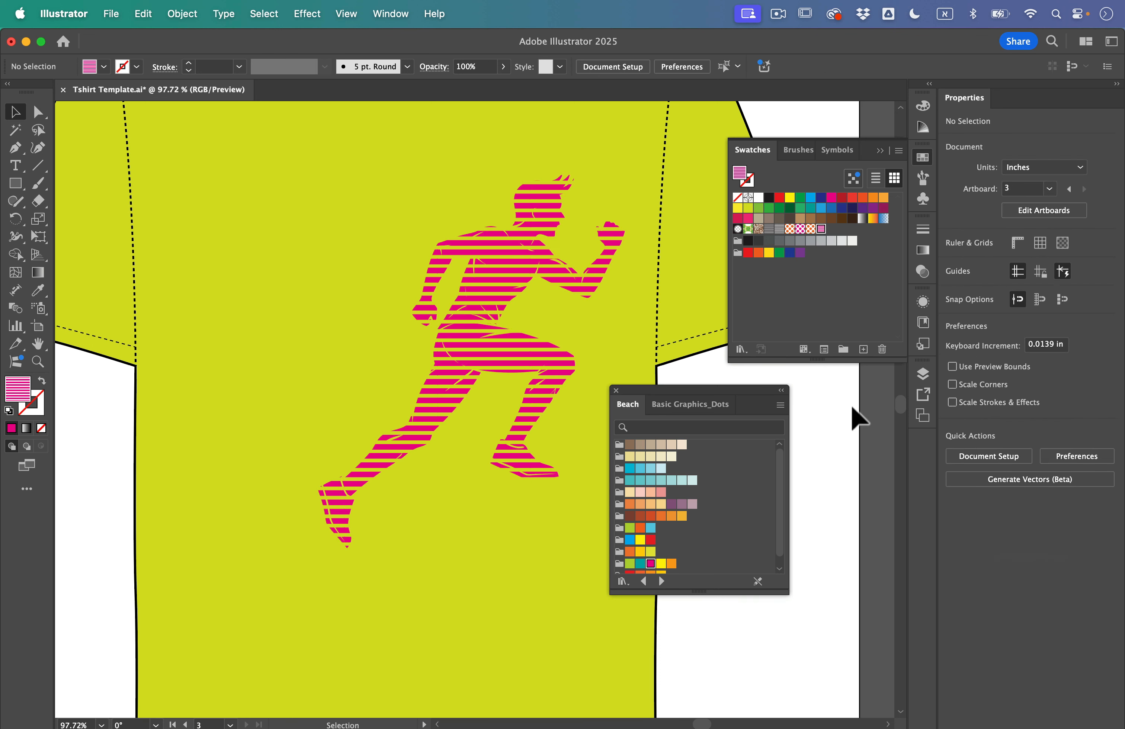
- Scale only the running man's line pattern to 70% uniformly, with Transform Objects off and Transform Patterns on
click(514, 297)
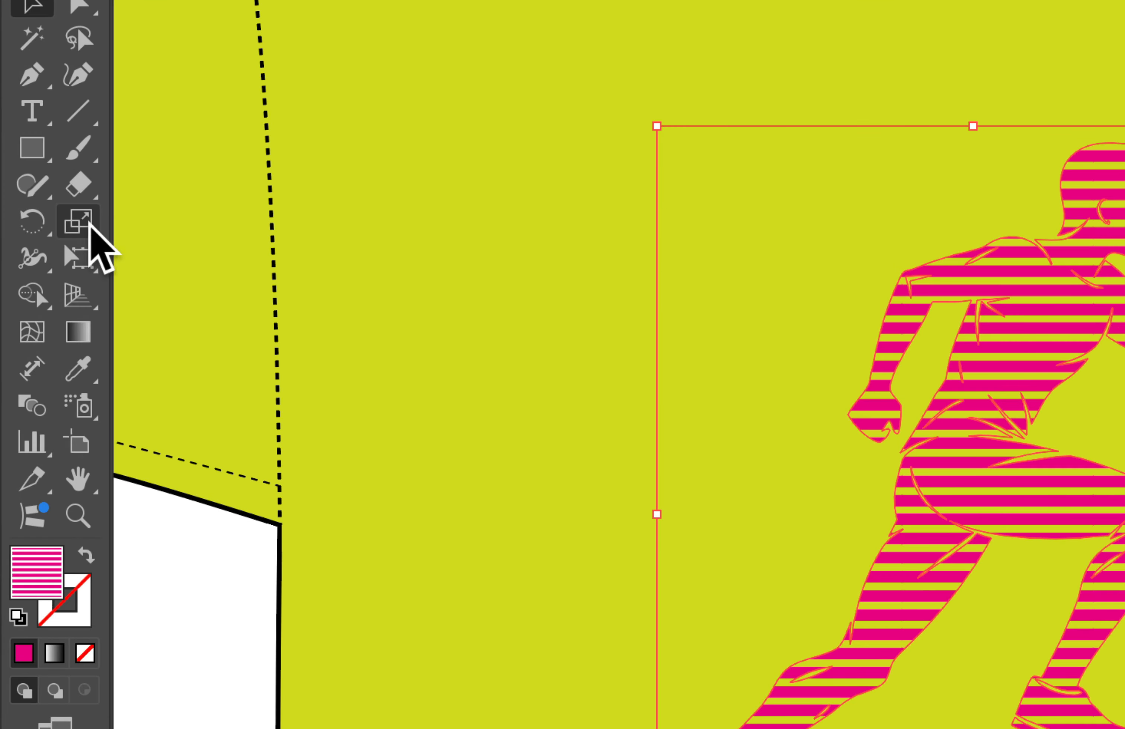
click(39, 220)
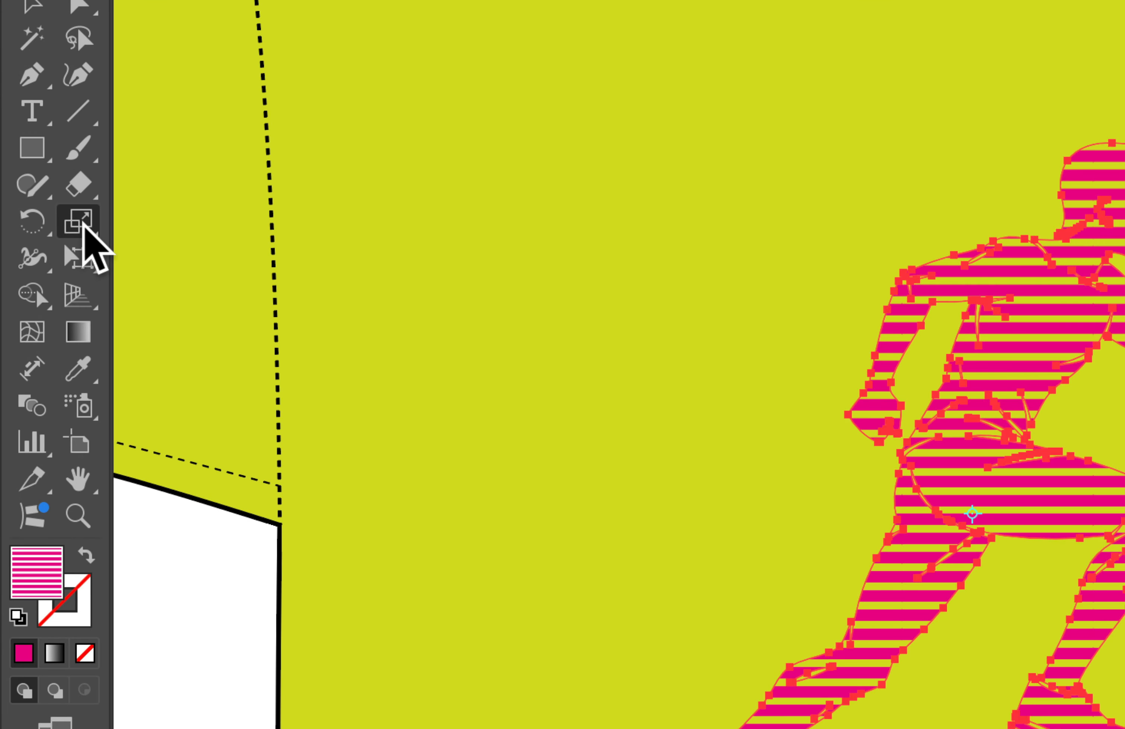
double_click(82, 222)
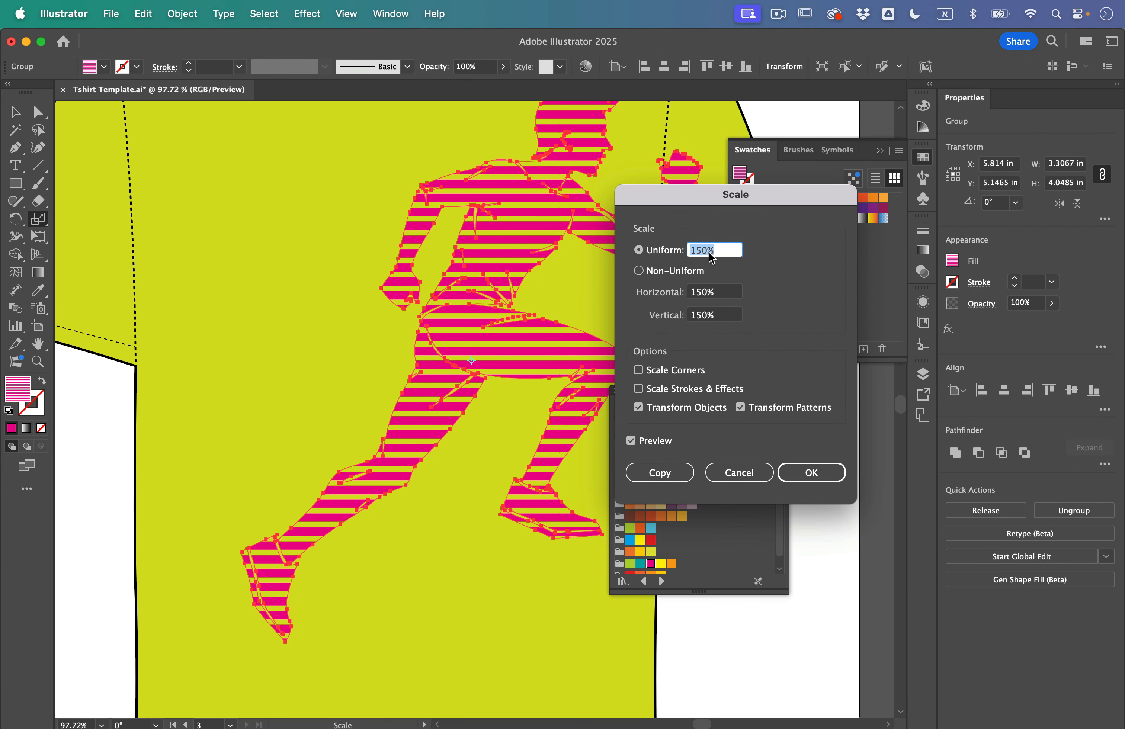
click(638, 408)
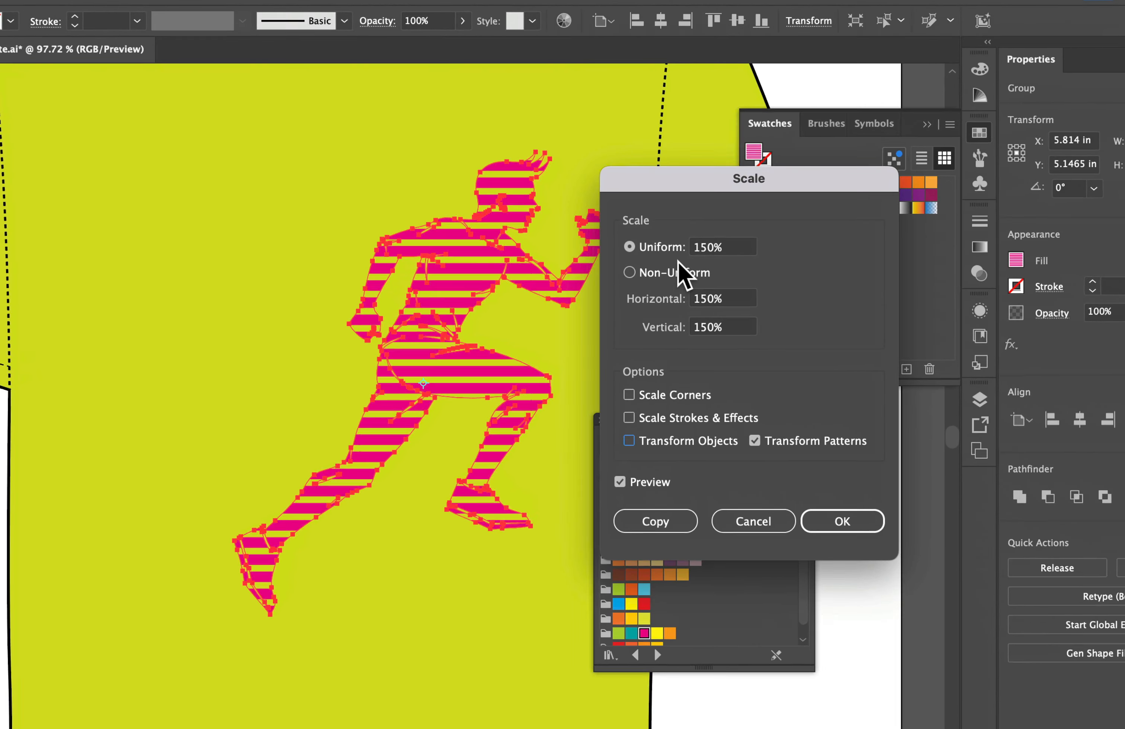
click(708, 254)
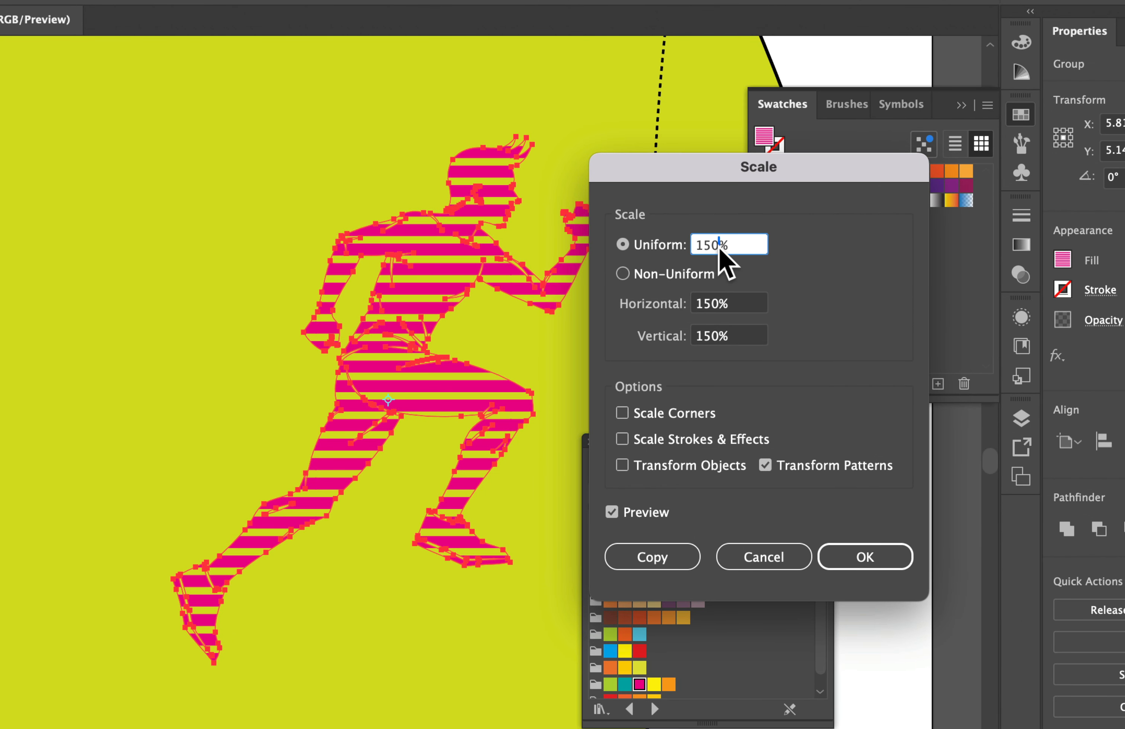
scroll(720, 251, down, 20)
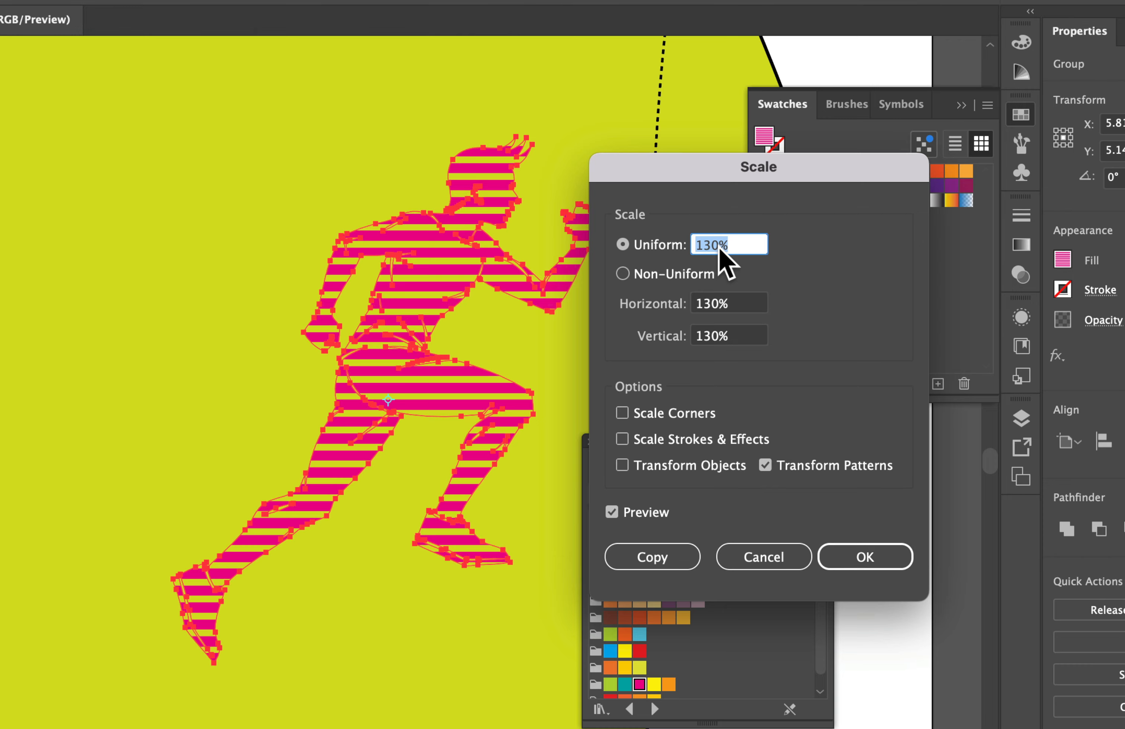
scroll(719, 250, down, 15)
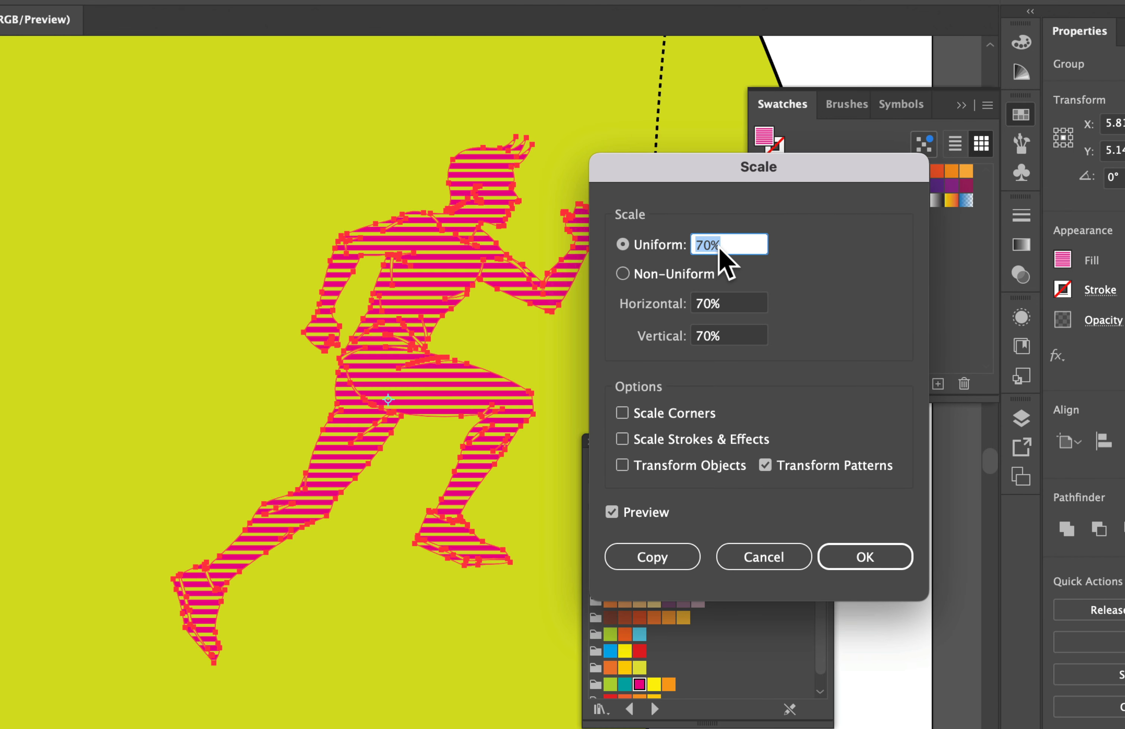
key(Return)
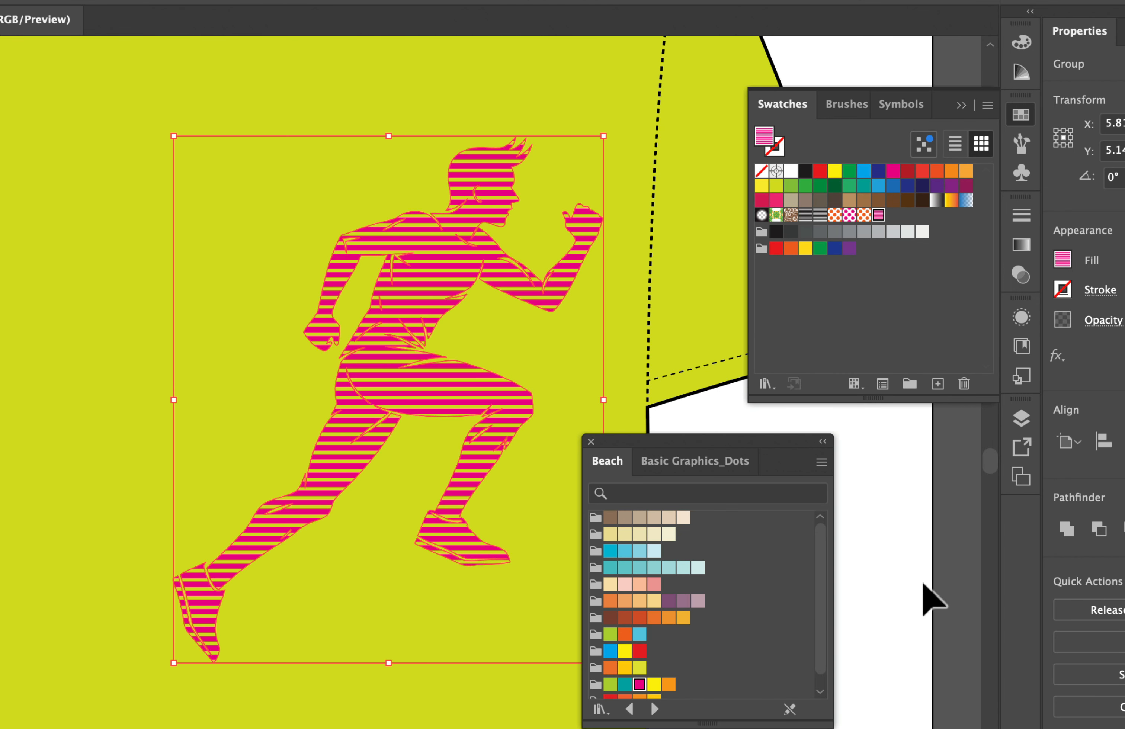
click(876, 662)
- Duplicate the magenta running man about 0.38 in to the left of the original
click(448, 292)
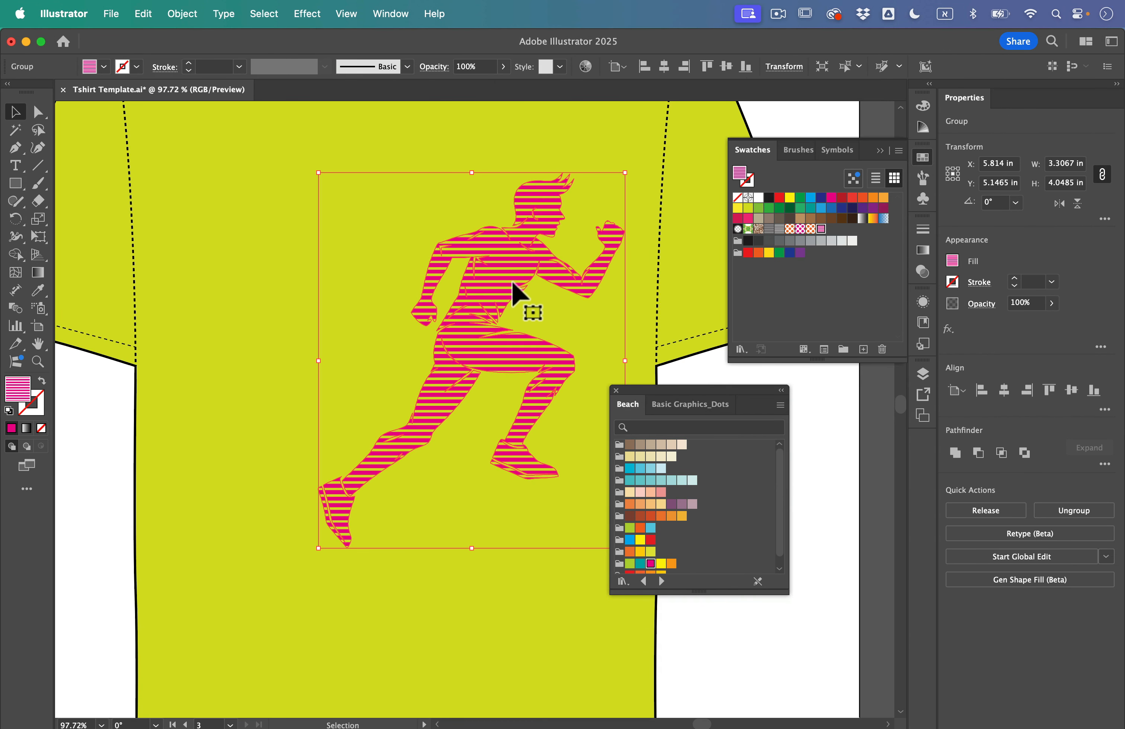
right_click(507, 279)
click(490, 280)
drag(503, 279, 478, 278)
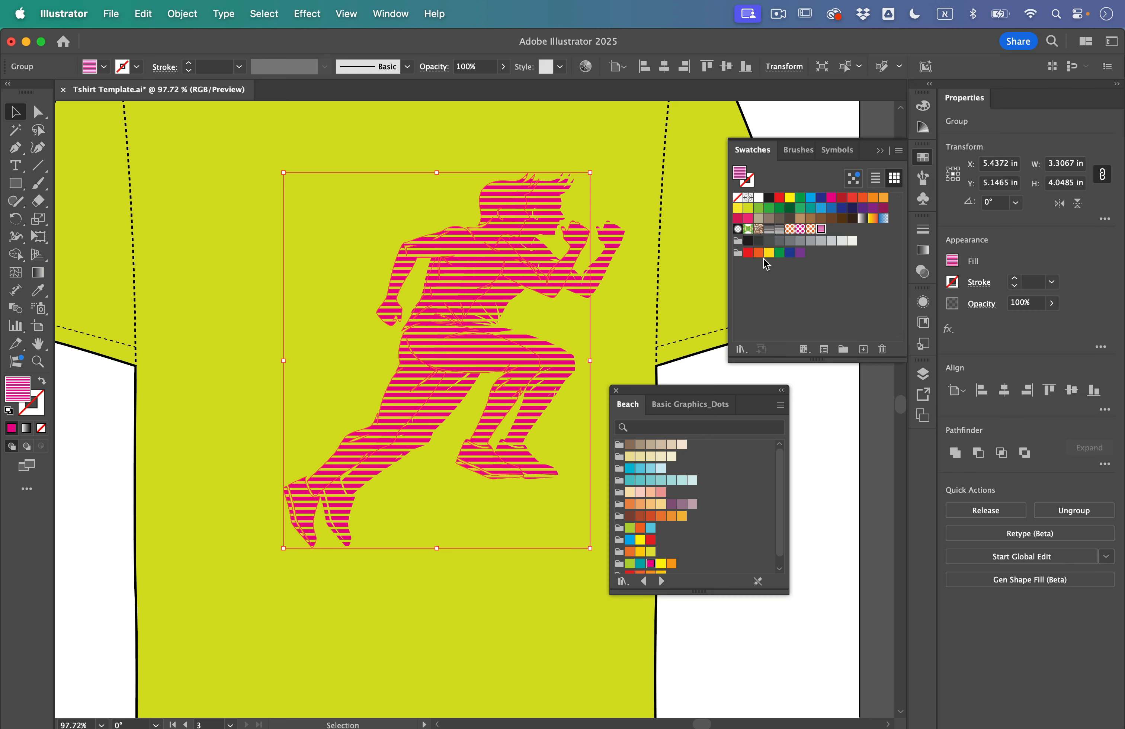
- Fill the duplicate runner with the 10 lpi 40% pattern from Basic Graphics_Lines and send it behind the magenta runner
click(669, 404)
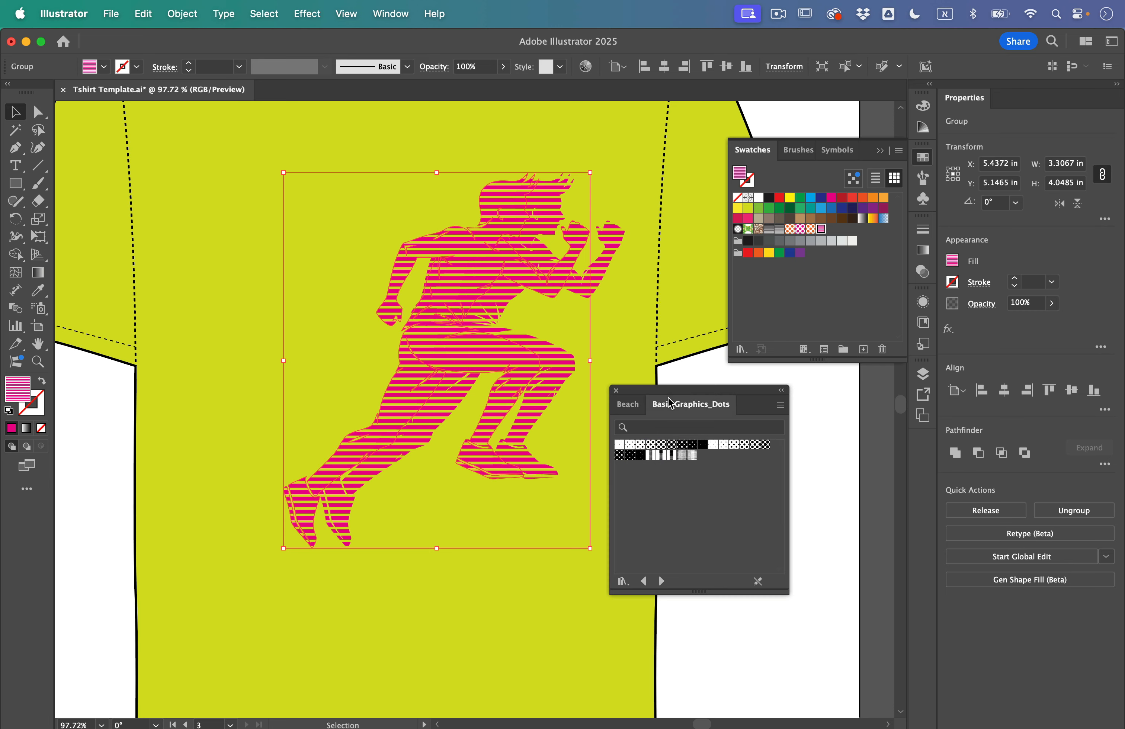
click(643, 582)
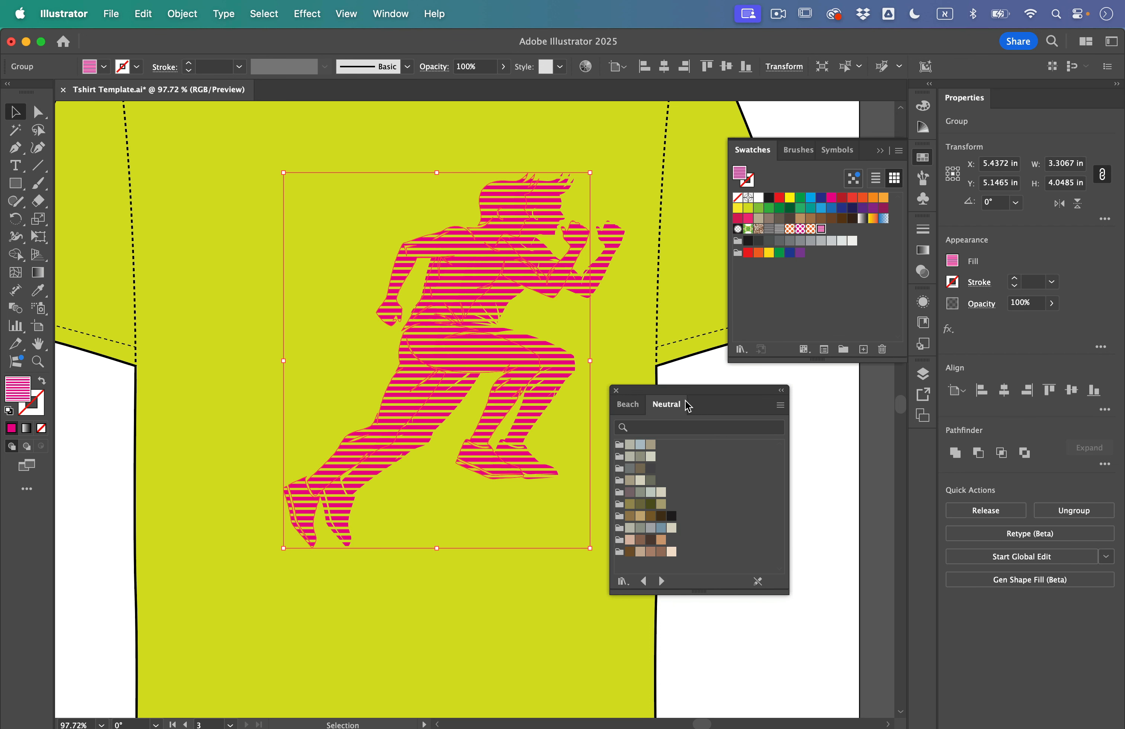
click(663, 582)
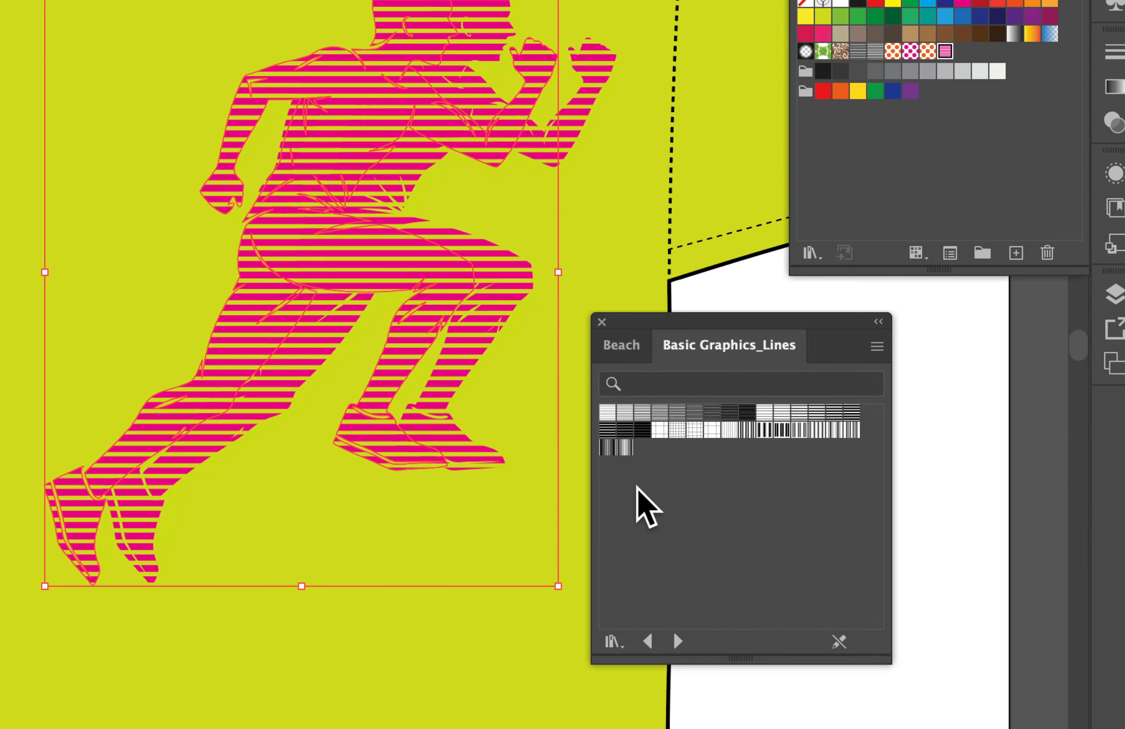
click(660, 412)
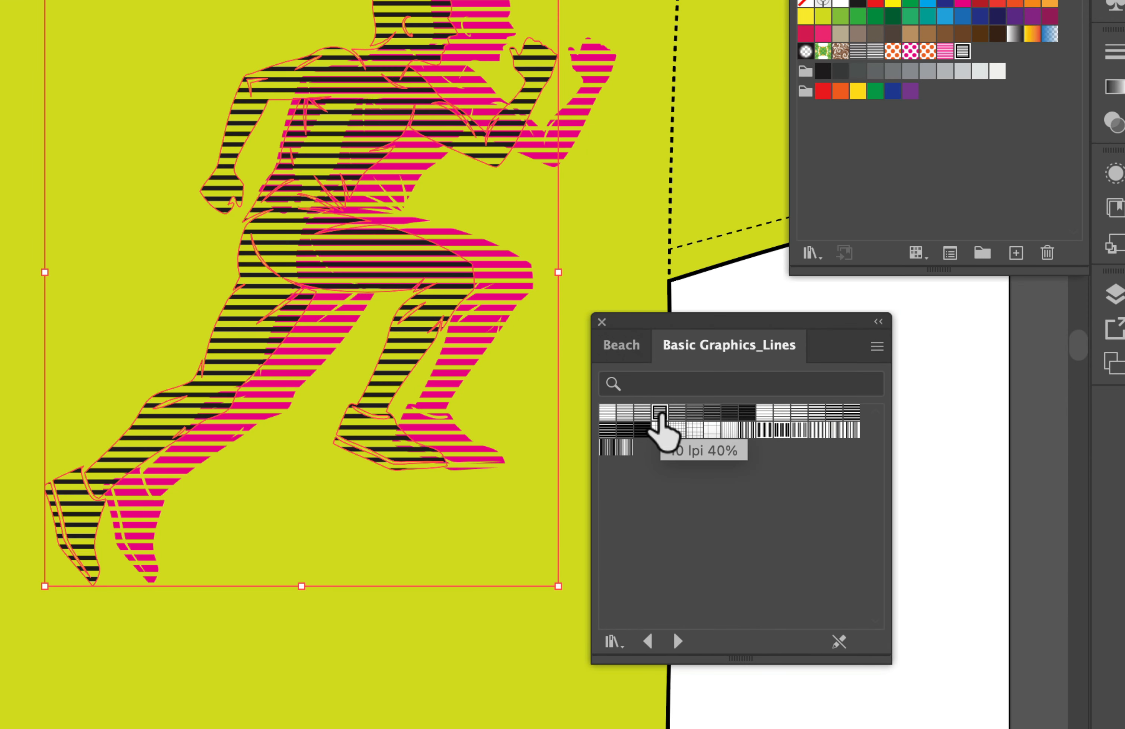
key(super+[)
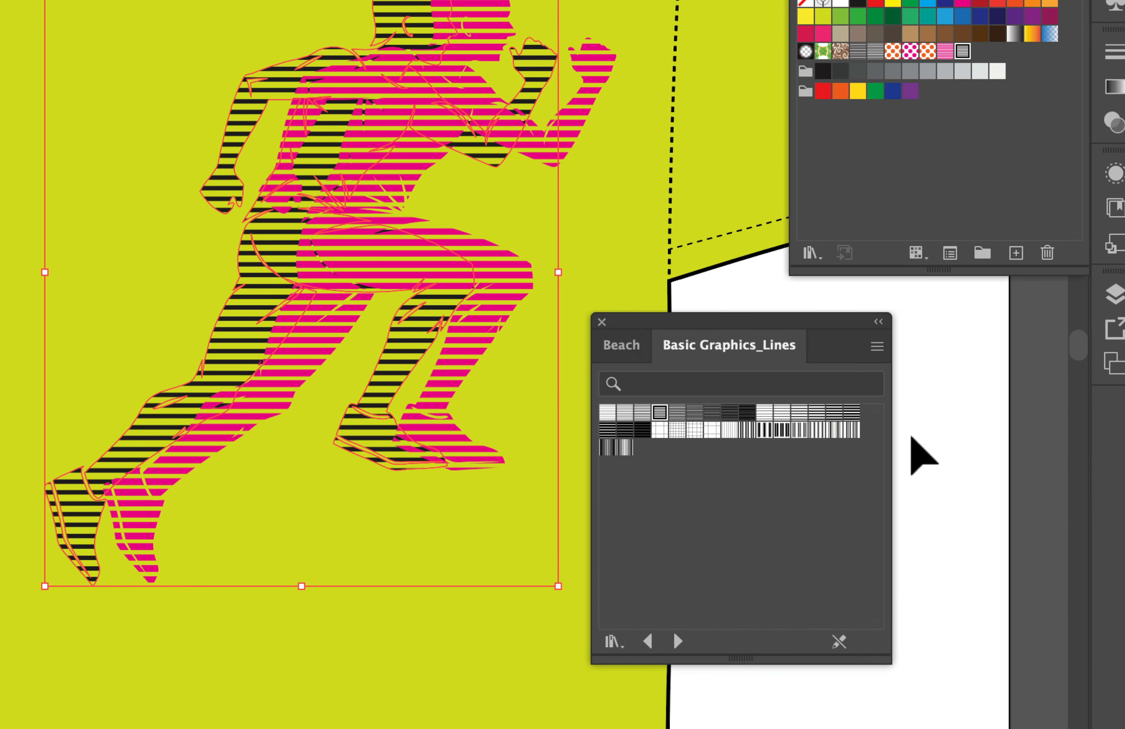
key(super+shift+a)
- Duplicate the black runner further left and fill the copy with the second, thinner line pattern from Basic Graphics_Lines
key(super+minus)
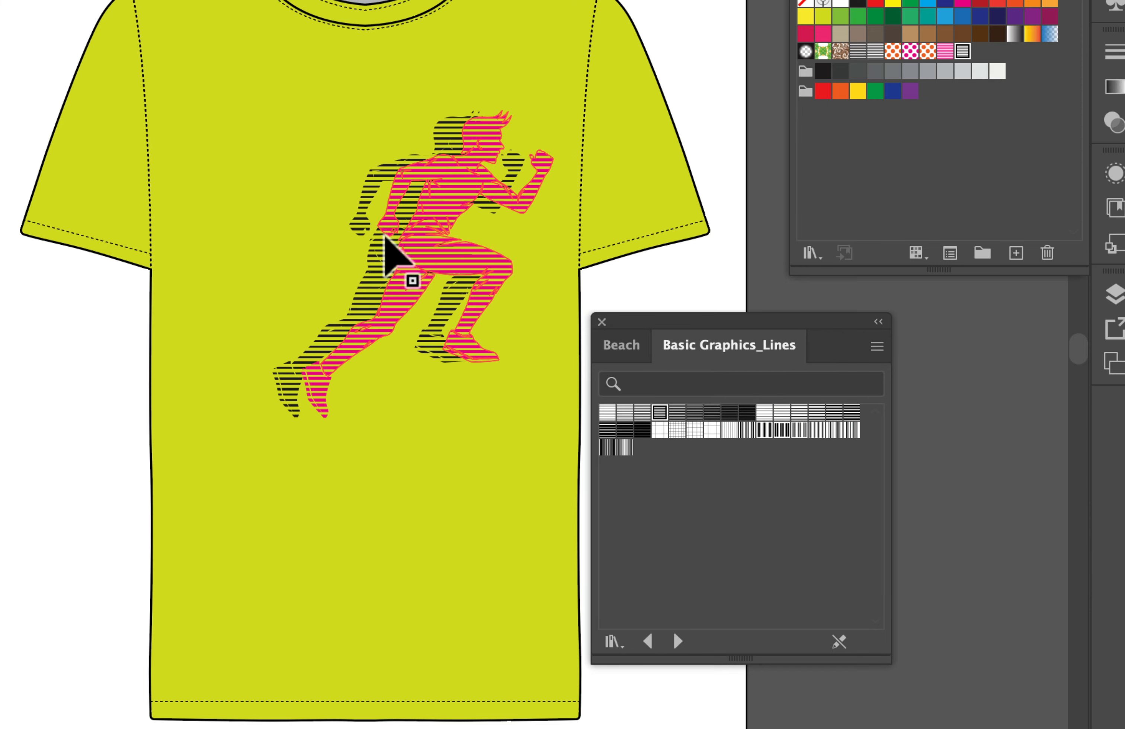
right_click(386, 261)
drag(366, 266, 328, 274)
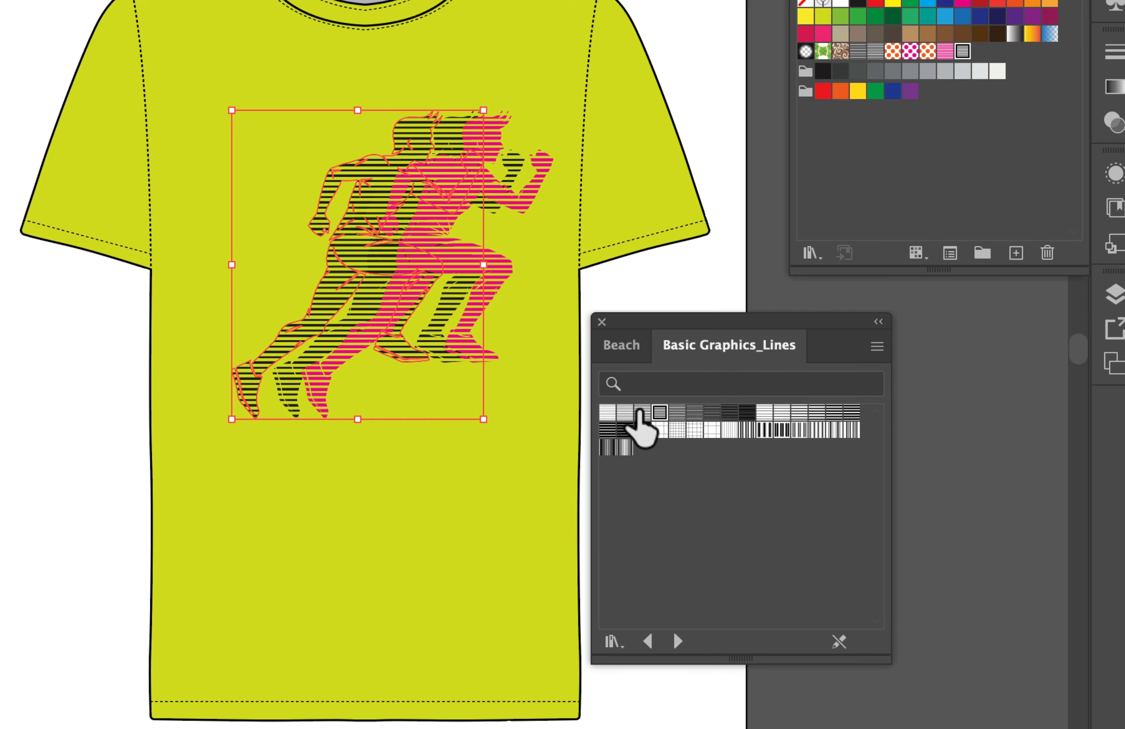
click(641, 411)
click(624, 412)
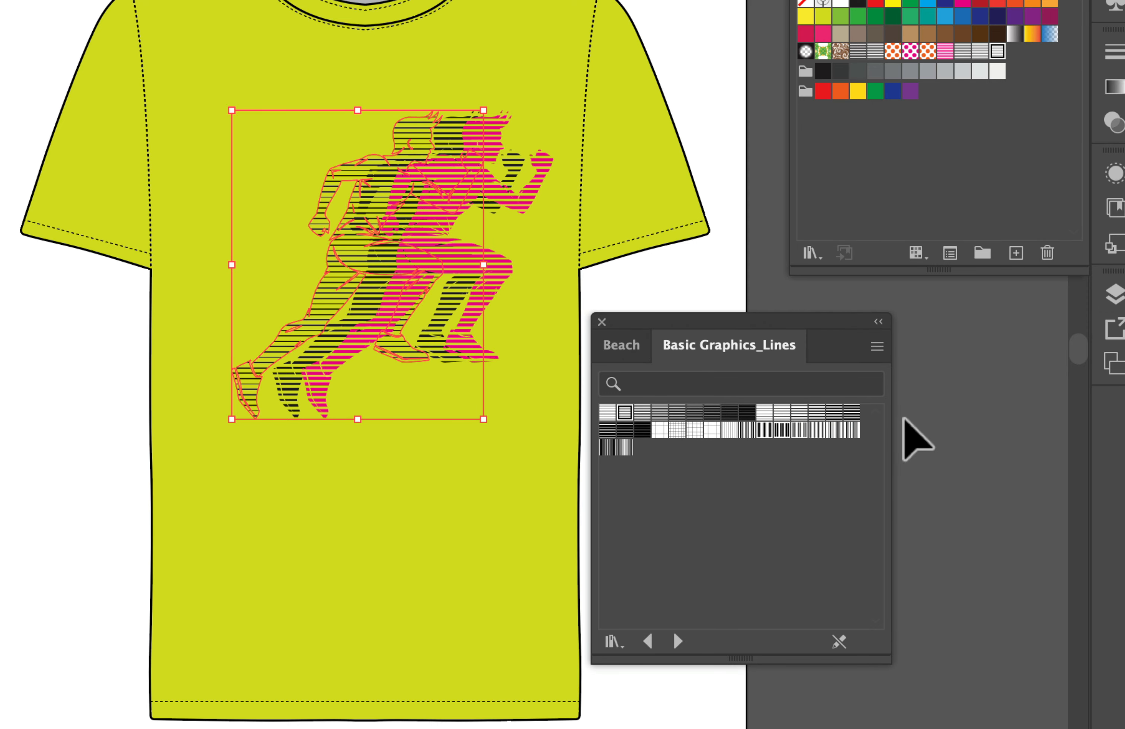
click(919, 438)
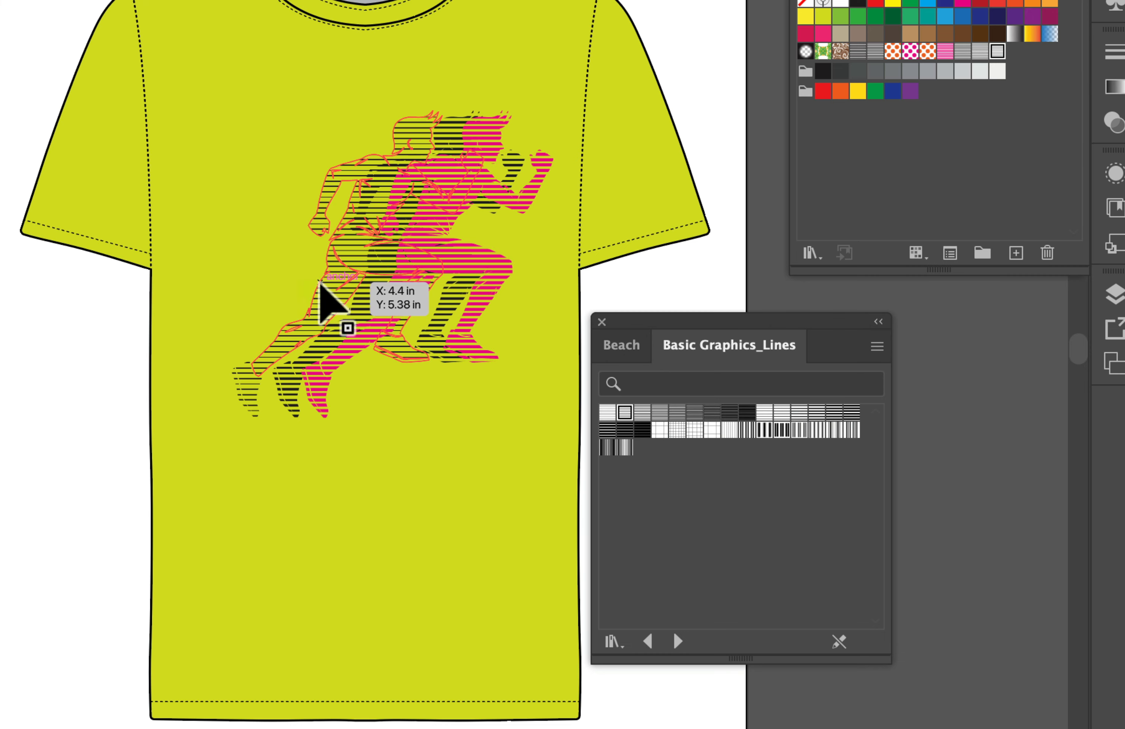
- Move the three overlapping runners together slightly up and left on the yellow shirt's chest
scroll(974, 331, down, 3)
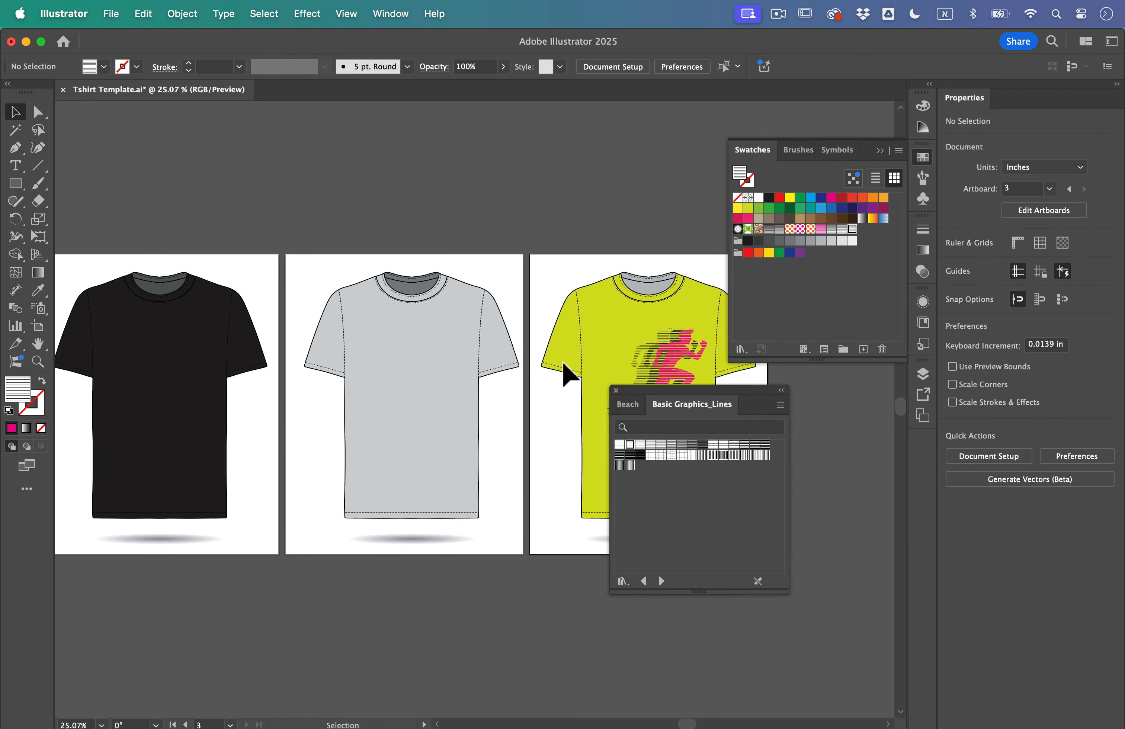
scroll(509, 265, up, 3)
scroll(568, 374, right, 3)
scroll(569, 374, down, 2)
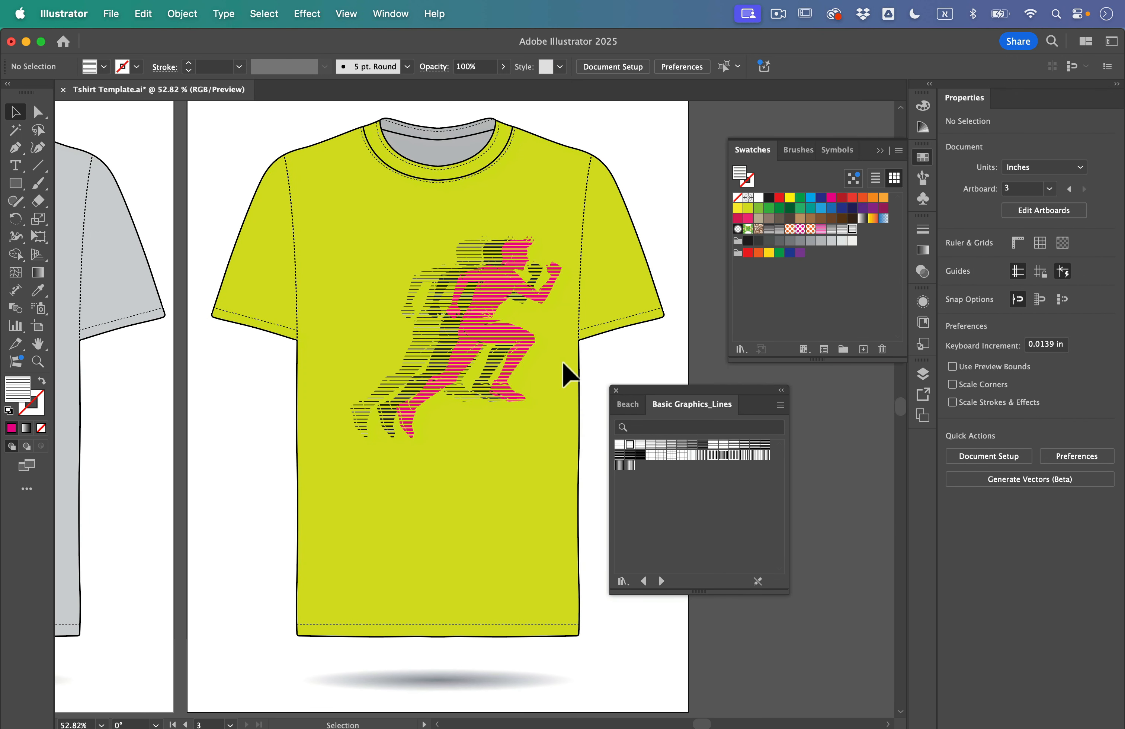
drag(454, 340, 451, 329)
click(527, 486)
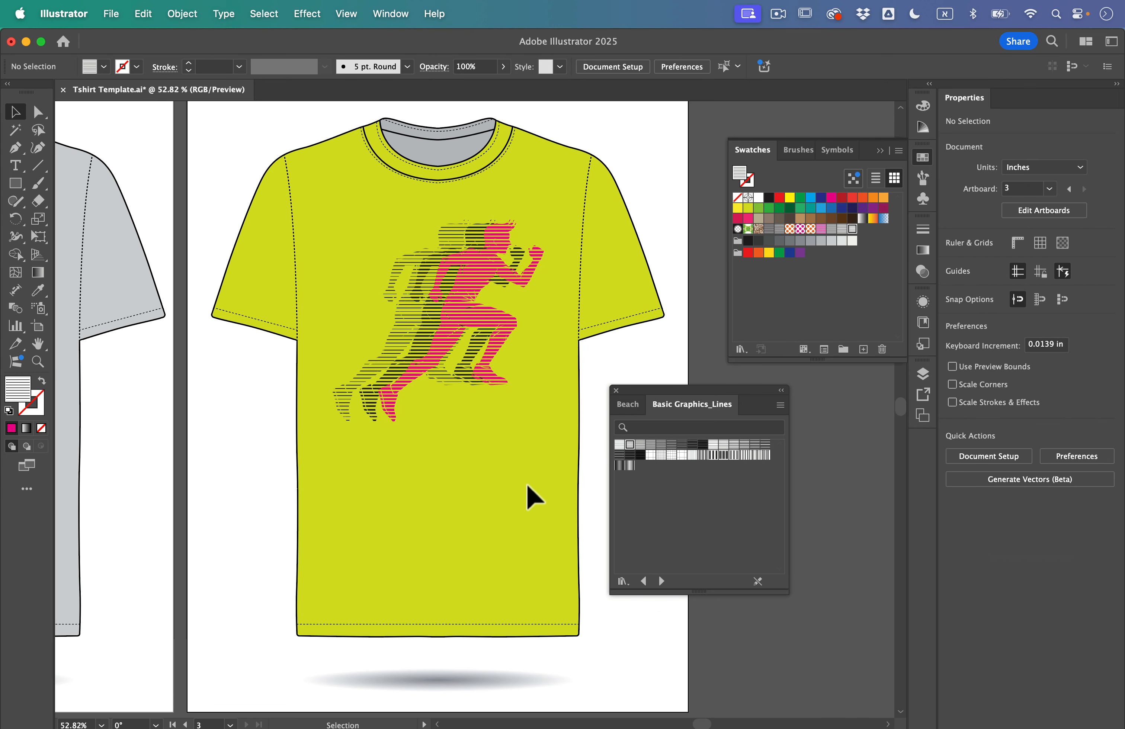
- Move the "Keep pushing" slogan from beside the artboards onto the lower part of the yellow shirt
scroll(526, 482, down, 6)
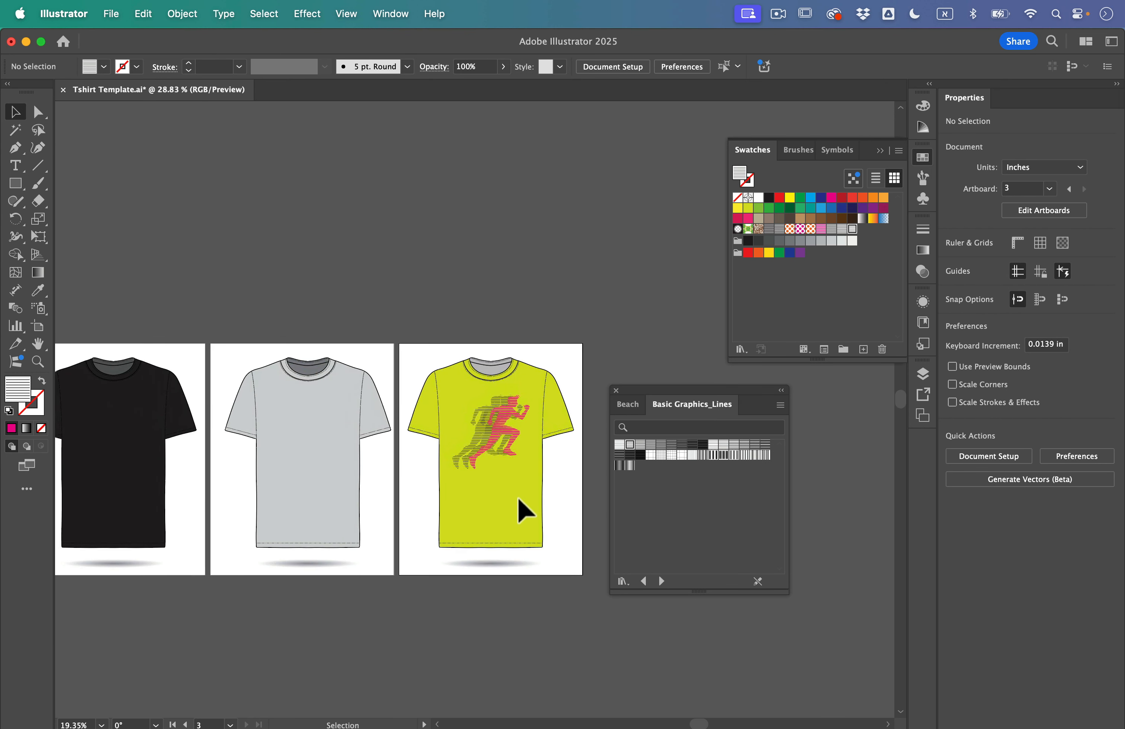
scroll(521, 493, left, 5)
scroll(521, 492, down, 1)
scroll(521, 501, down, 2)
scroll(516, 509, left, 6)
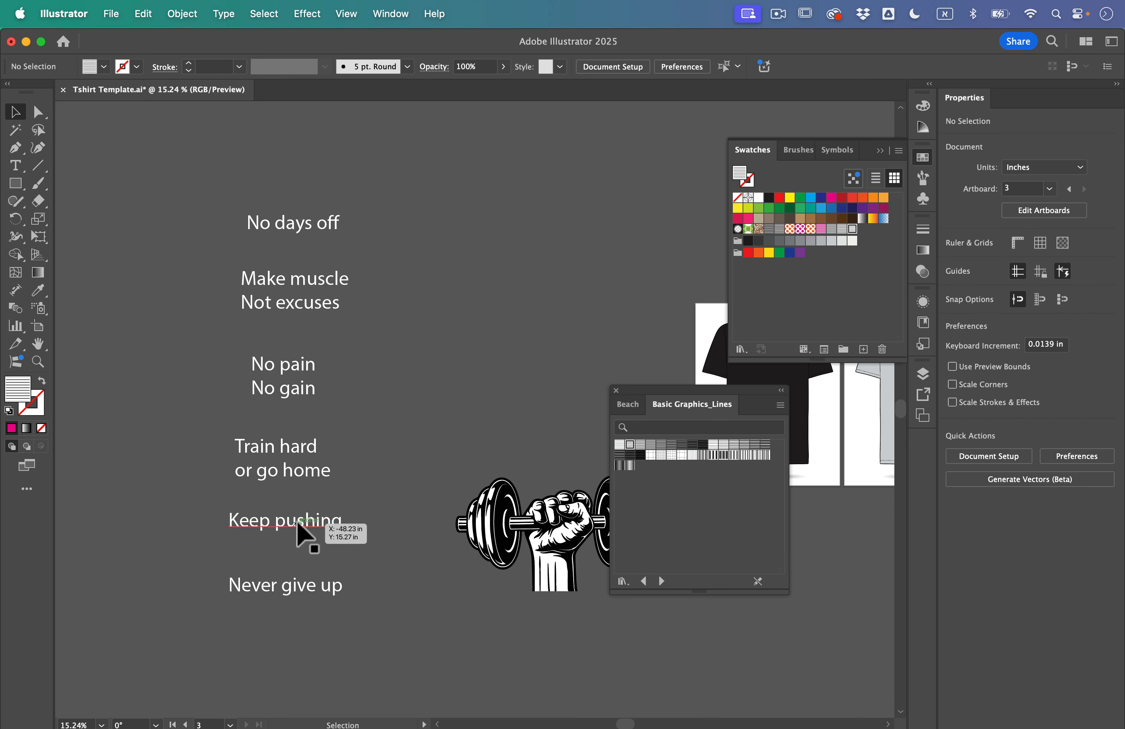
drag(303, 526, 839, 534)
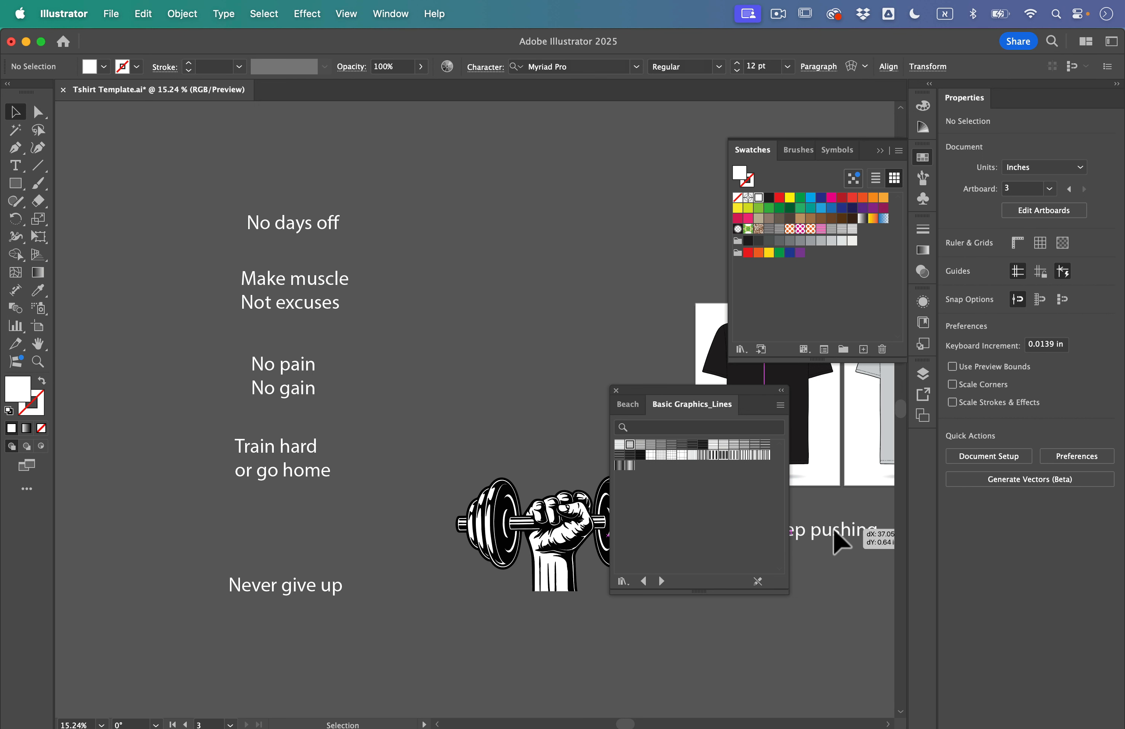
scroll(835, 532, right, 8)
scroll(834, 530, right, 6)
scroll(833, 530, up, 1)
drag(149, 551, 394, 454)
- Scale the "Keep pushing" text down to about 3.63 in wide and place it just below the runners
scroll(394, 455, up, 2)
scroll(394, 455, up, 3)
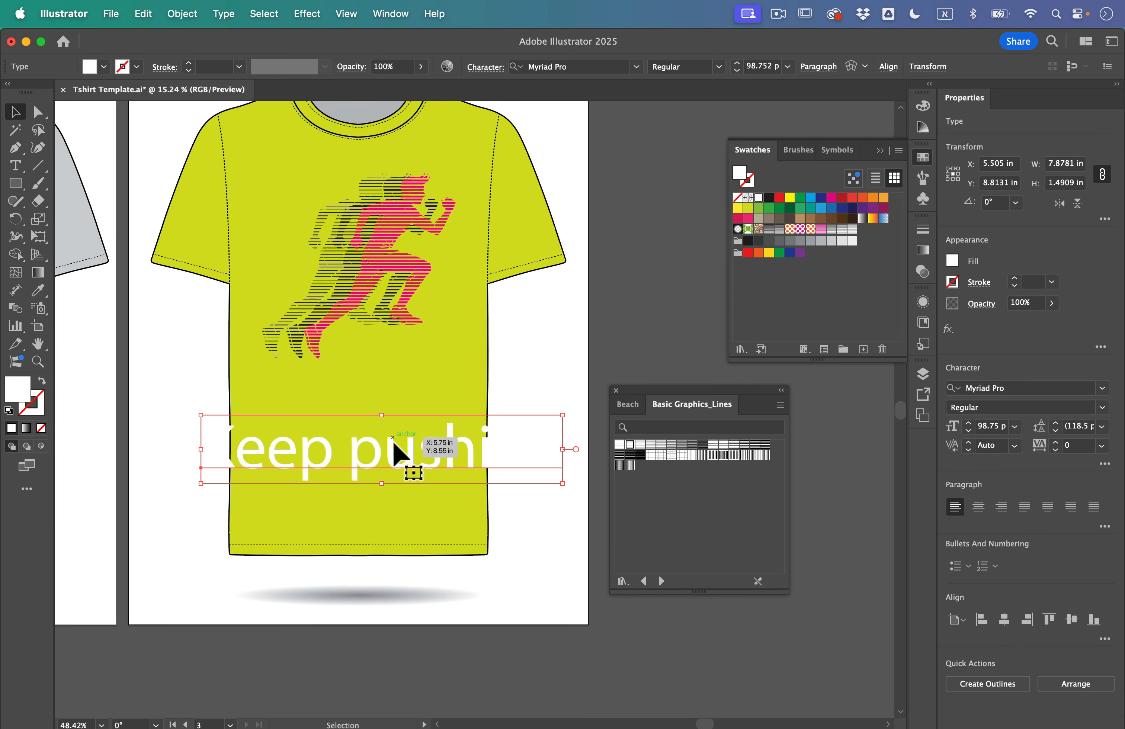
drag(571, 454, 379, 400)
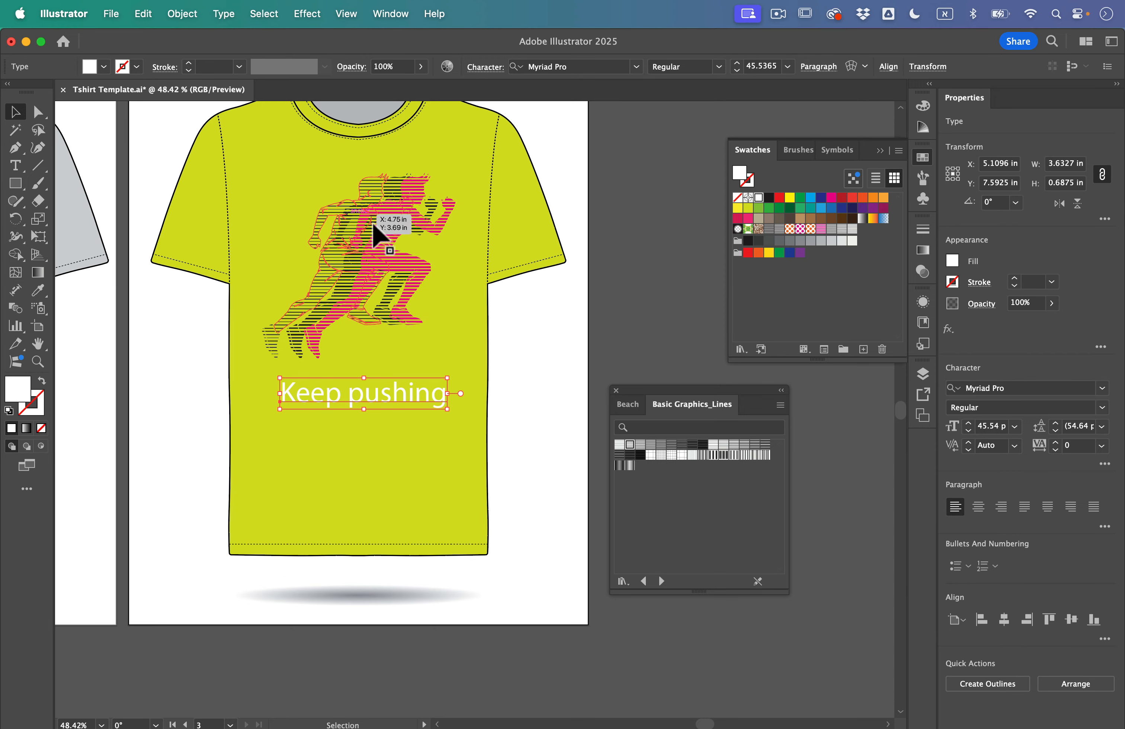
click(490, 348)
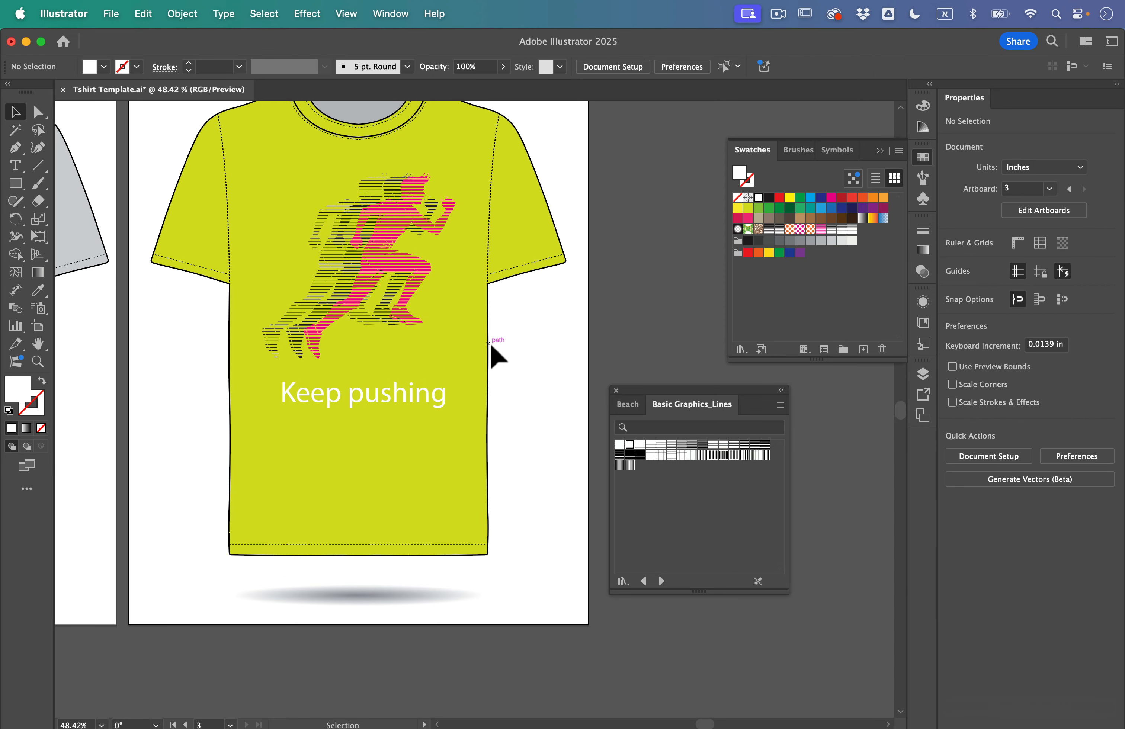
- Switch to the Adobe Fonts website in the browser and open its full font catalogue
key(ctrl+Right)
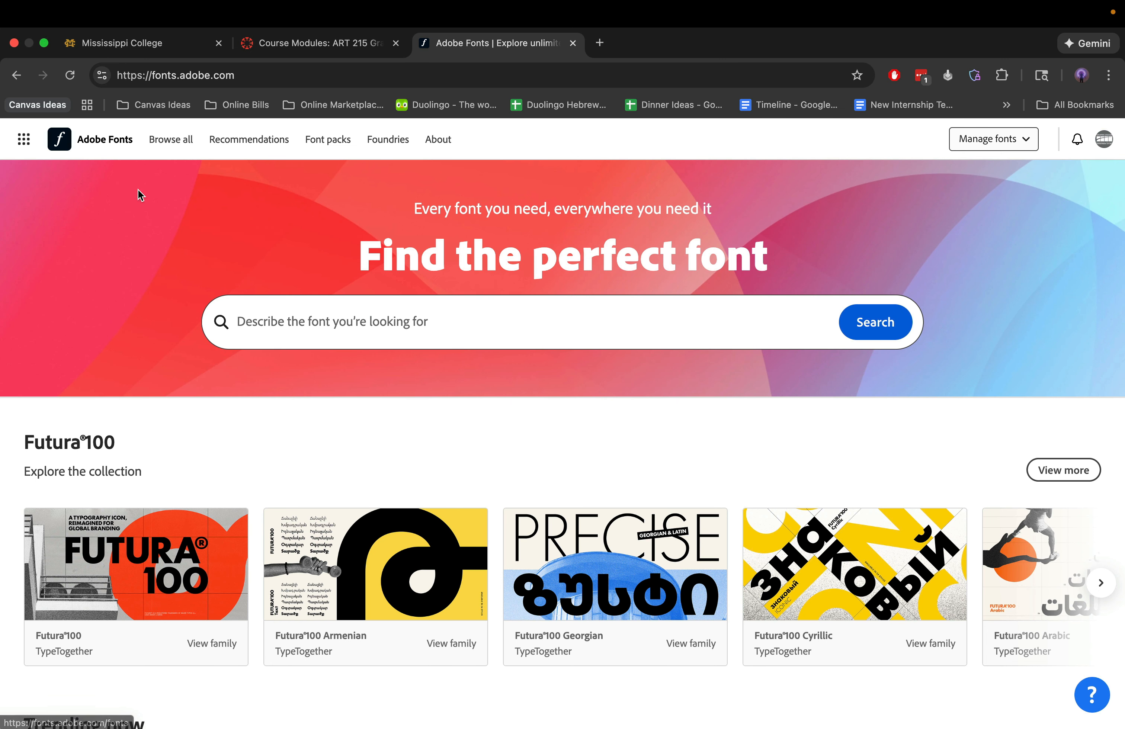
scroll(373, 486, down, 10)
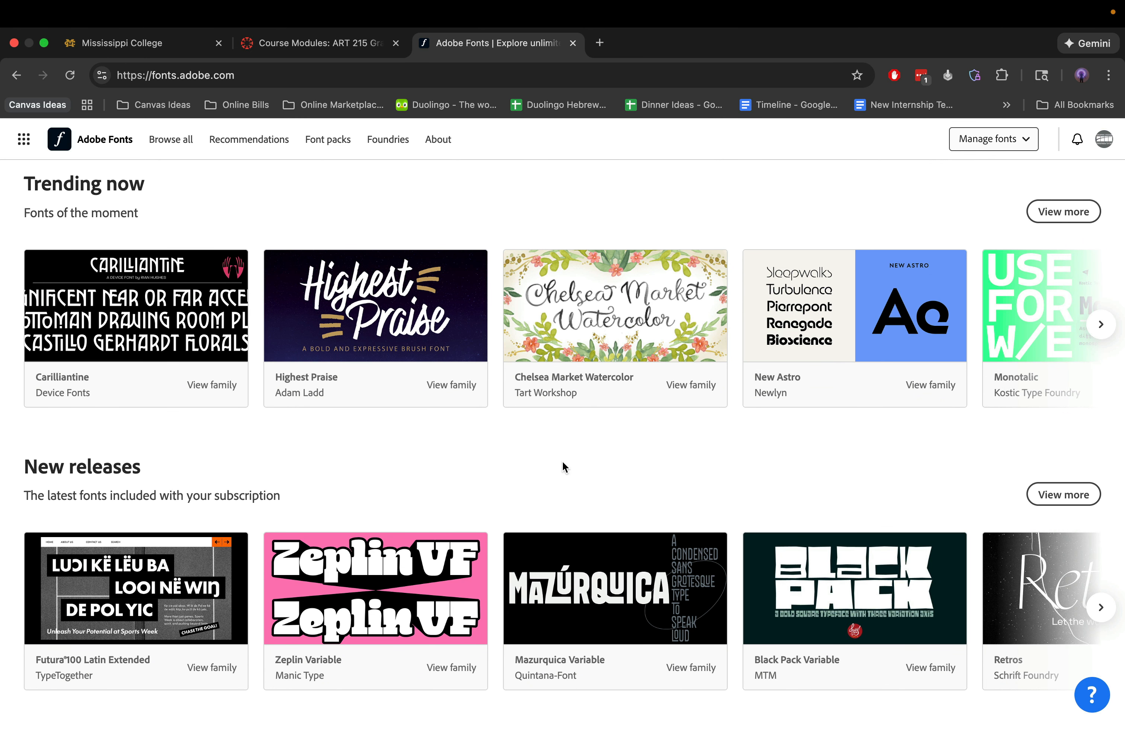
scroll(562, 462, up, 10)
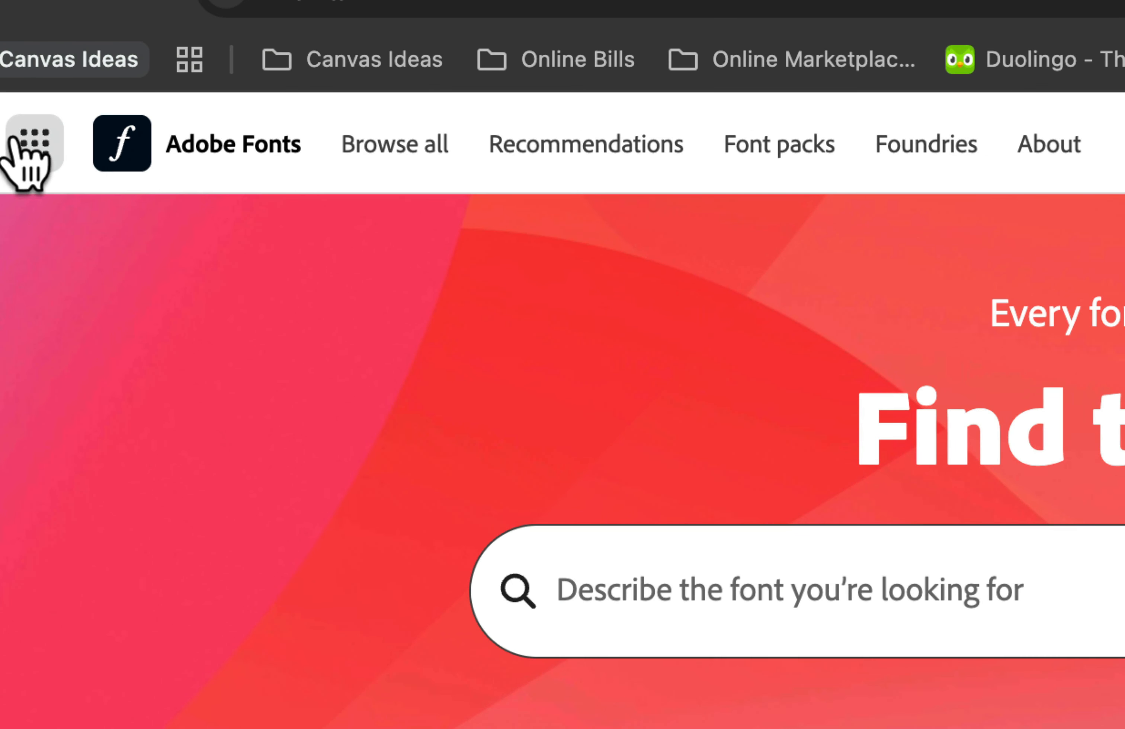
click(406, 144)
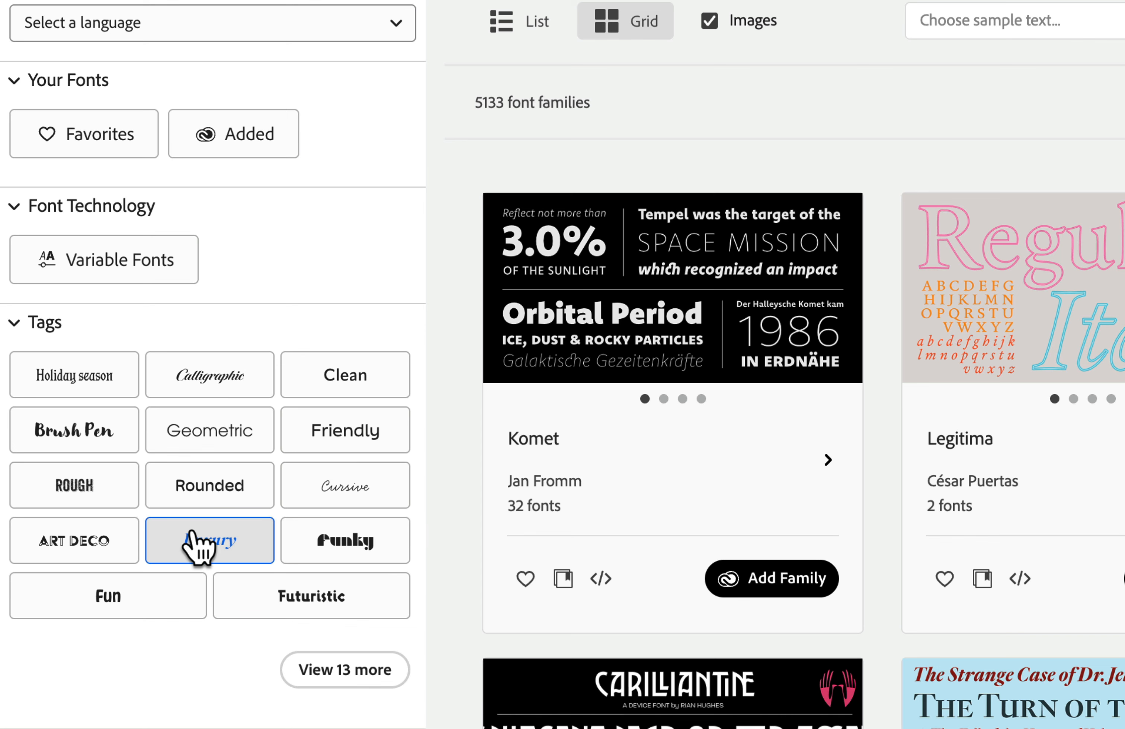
- Expand the complete list of font tags and filter the catalogue by the College tag
click(326, 671)
scroll(243, 653, down, 2)
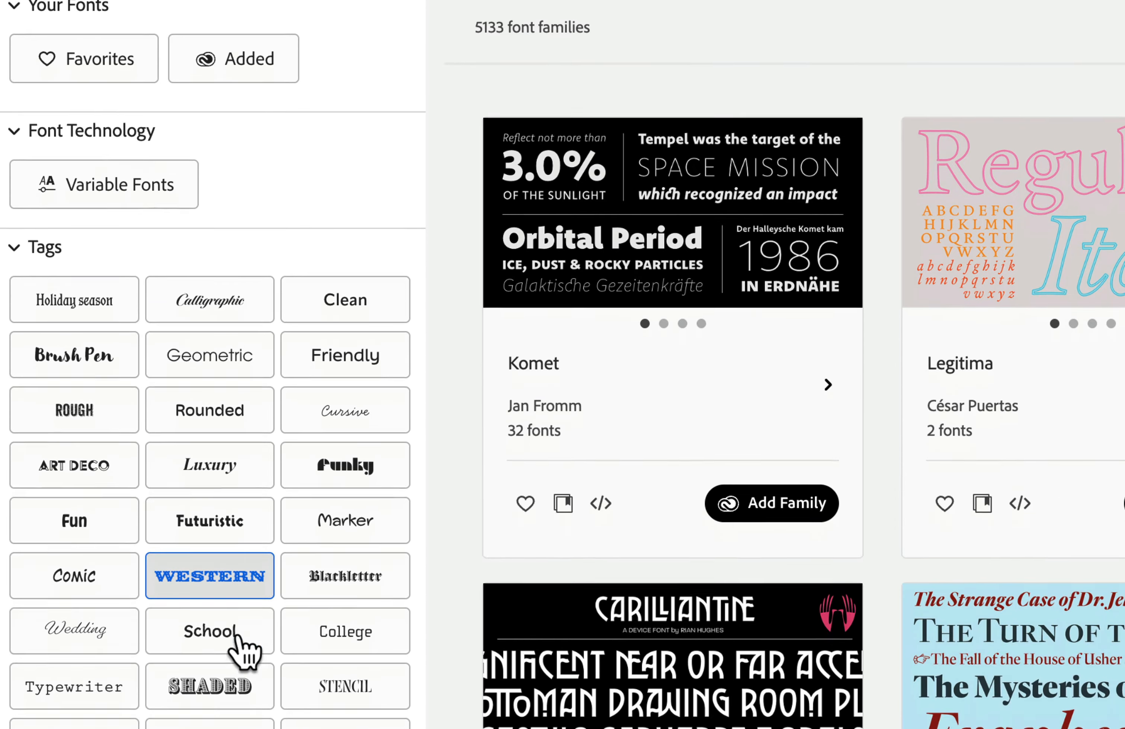
scroll(243, 653, down, 5)
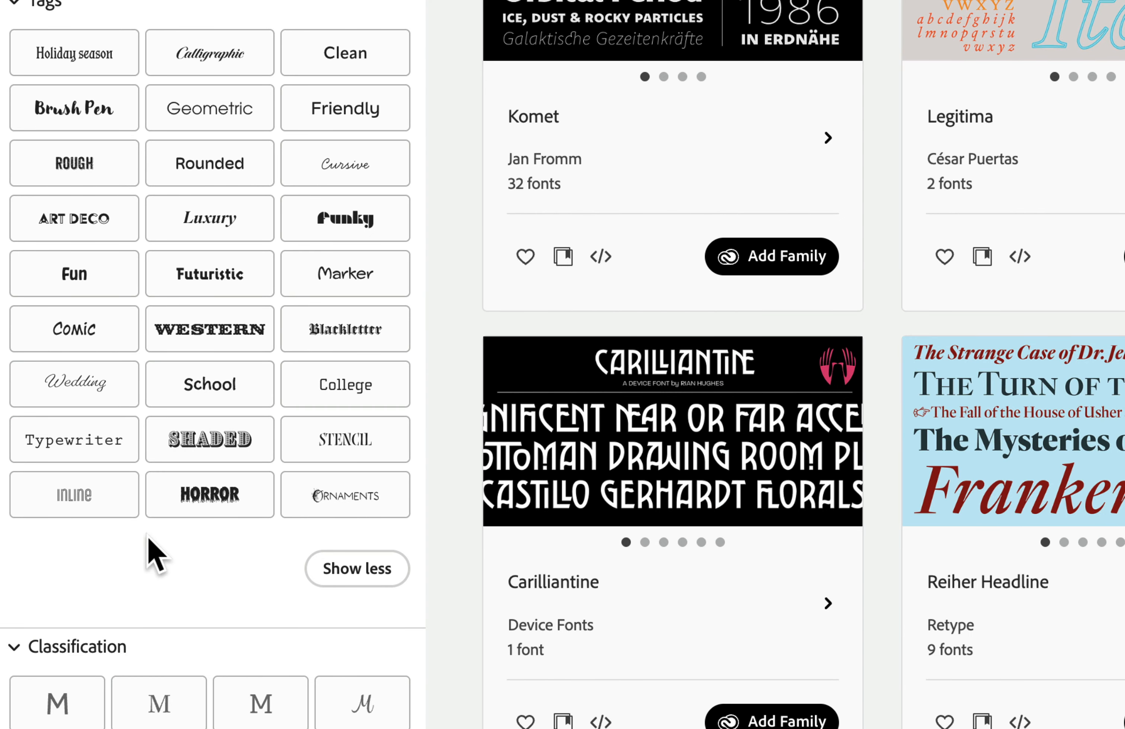
click(338, 387)
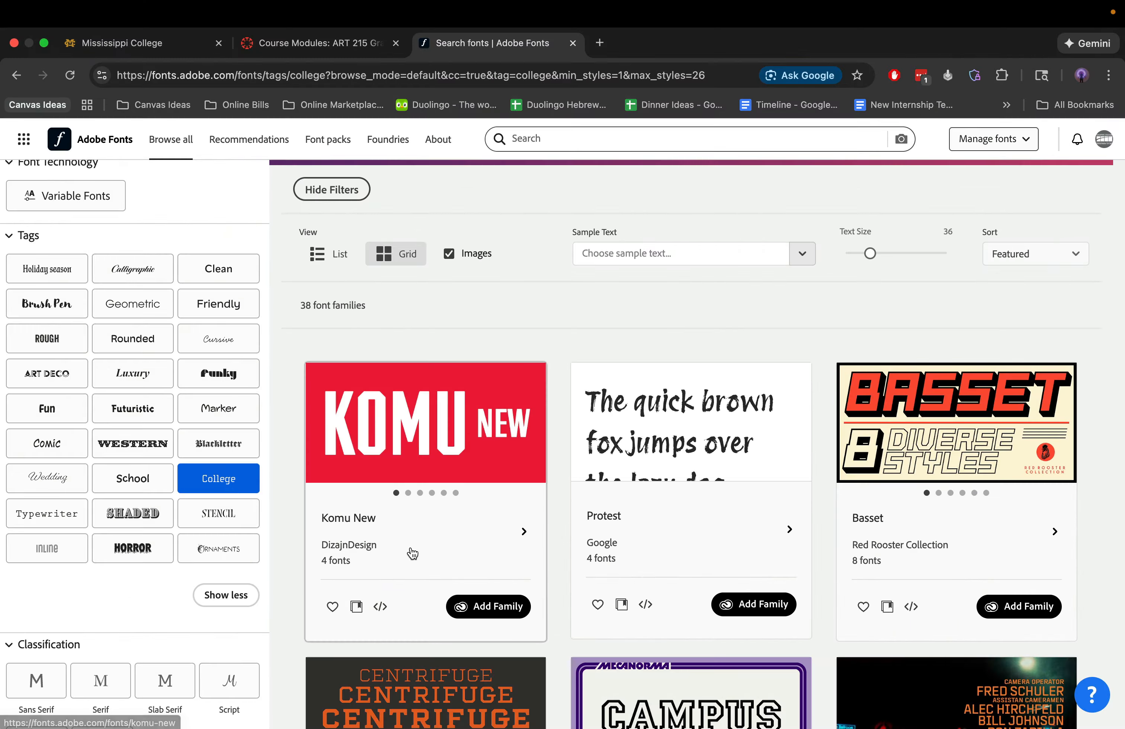
- Add the Basset font family to the Adobe apps from the College results and open the Creative Cloud app
scroll(412, 553, down, 3)
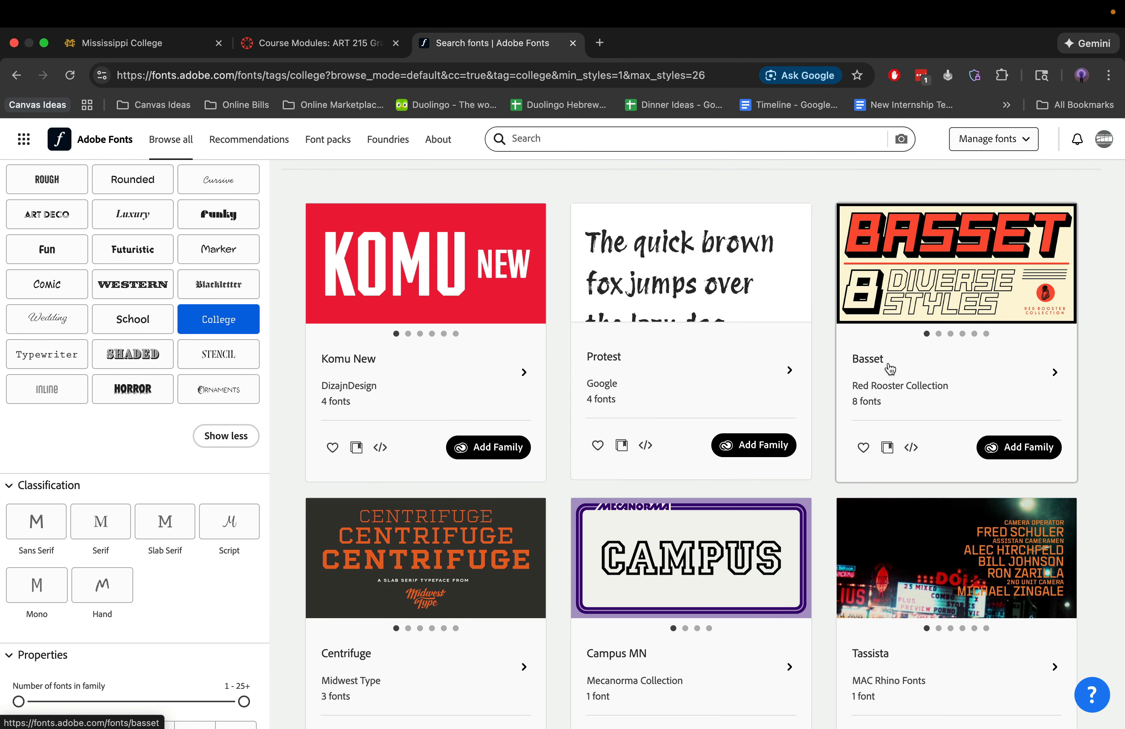
click(1026, 449)
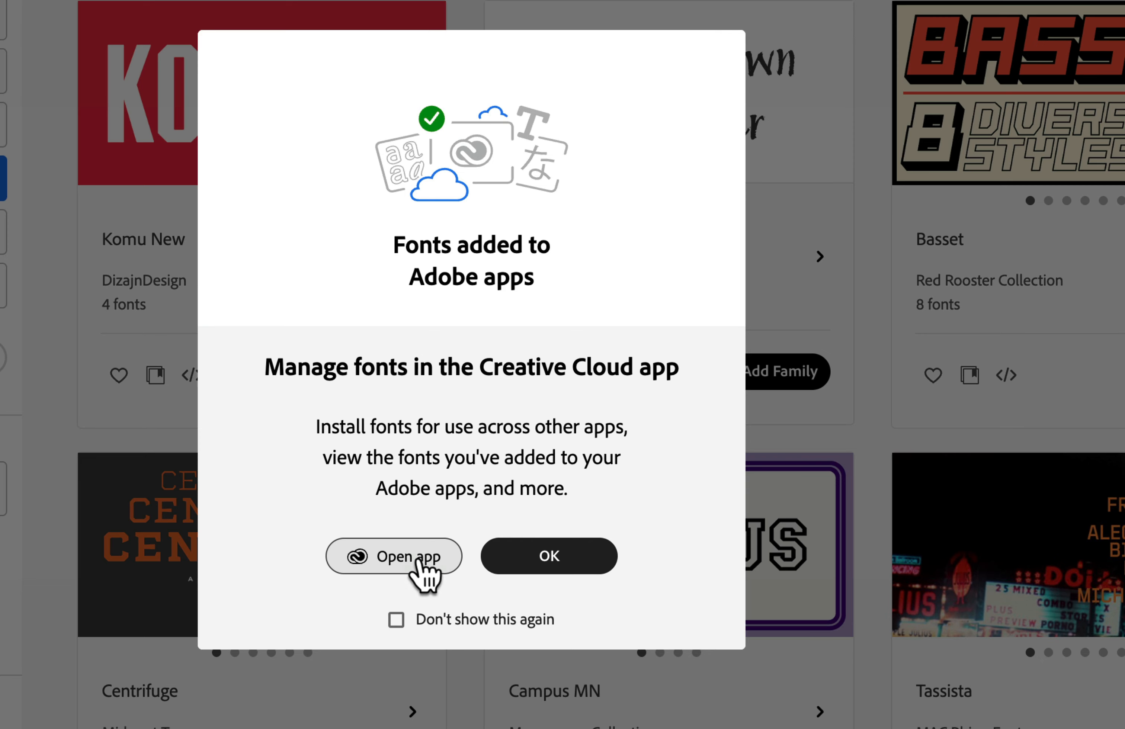
click(419, 559)
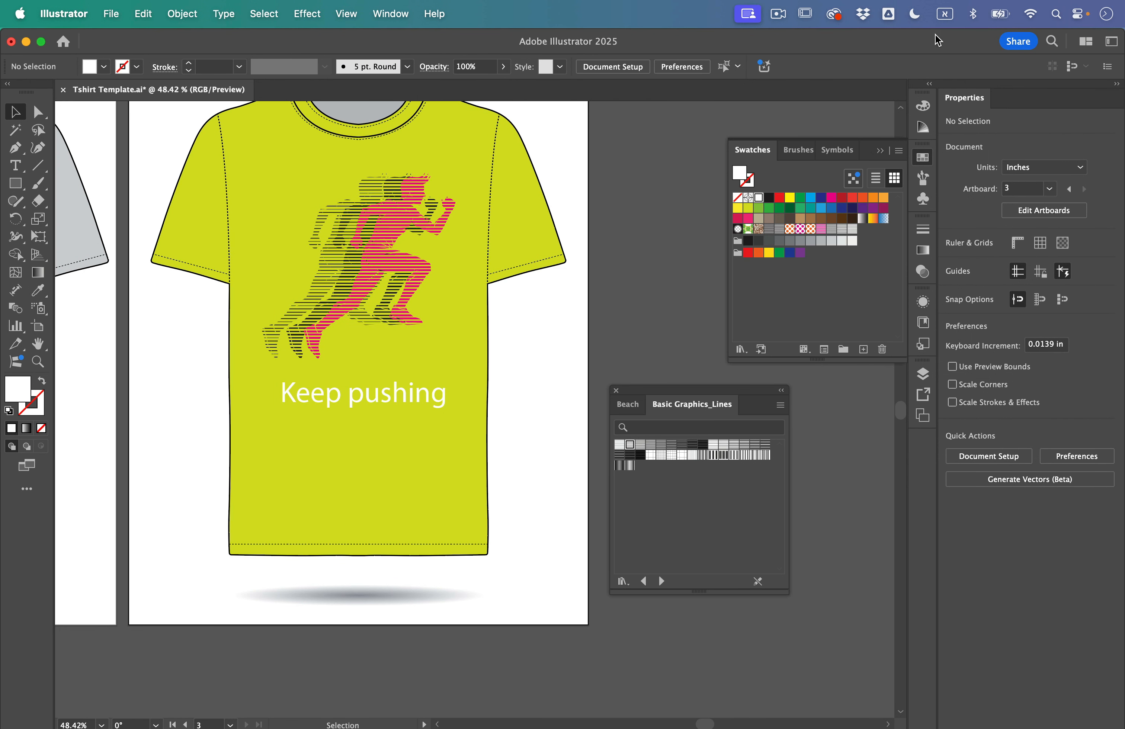
- Show the recently added fonts in Creative Cloud and install the whole Basset family for other local apps
click(835, 14)
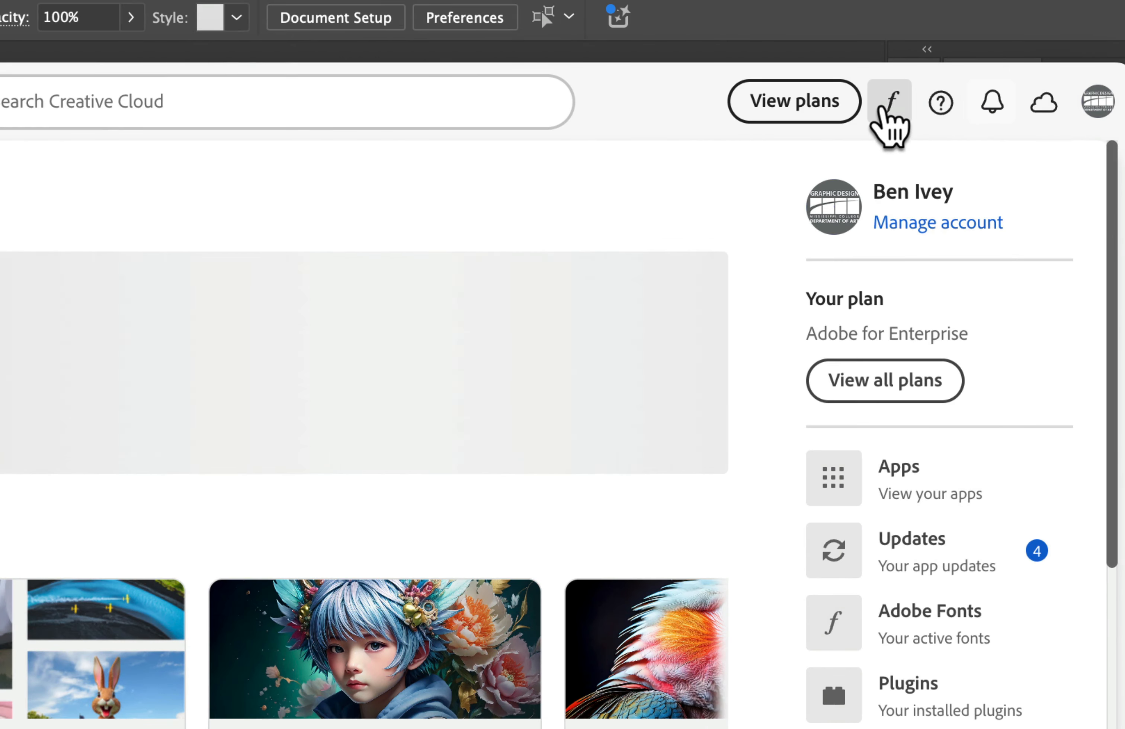
click(911, 114)
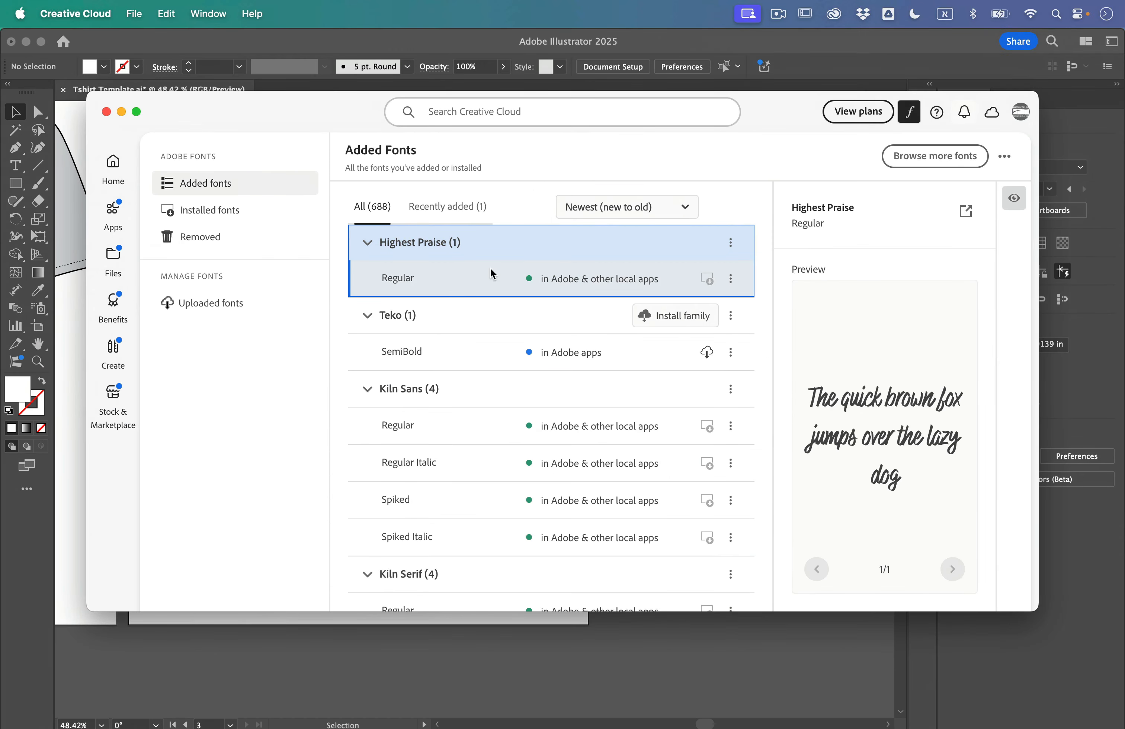
click(457, 210)
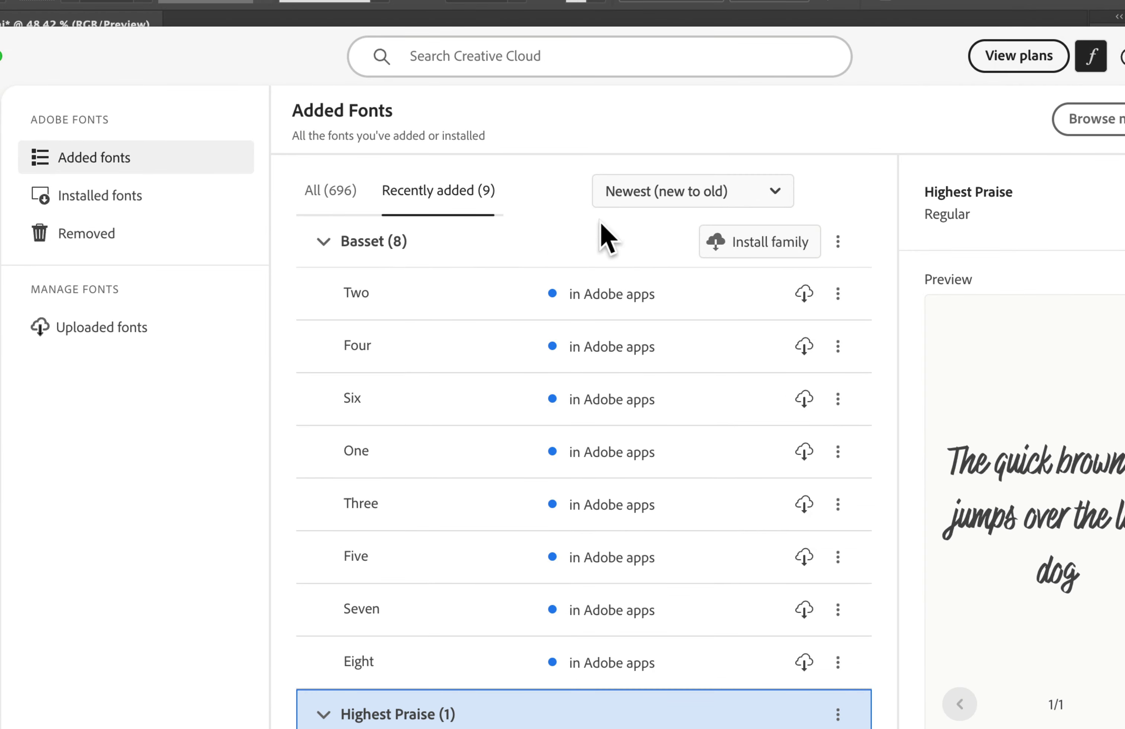
click(786, 251)
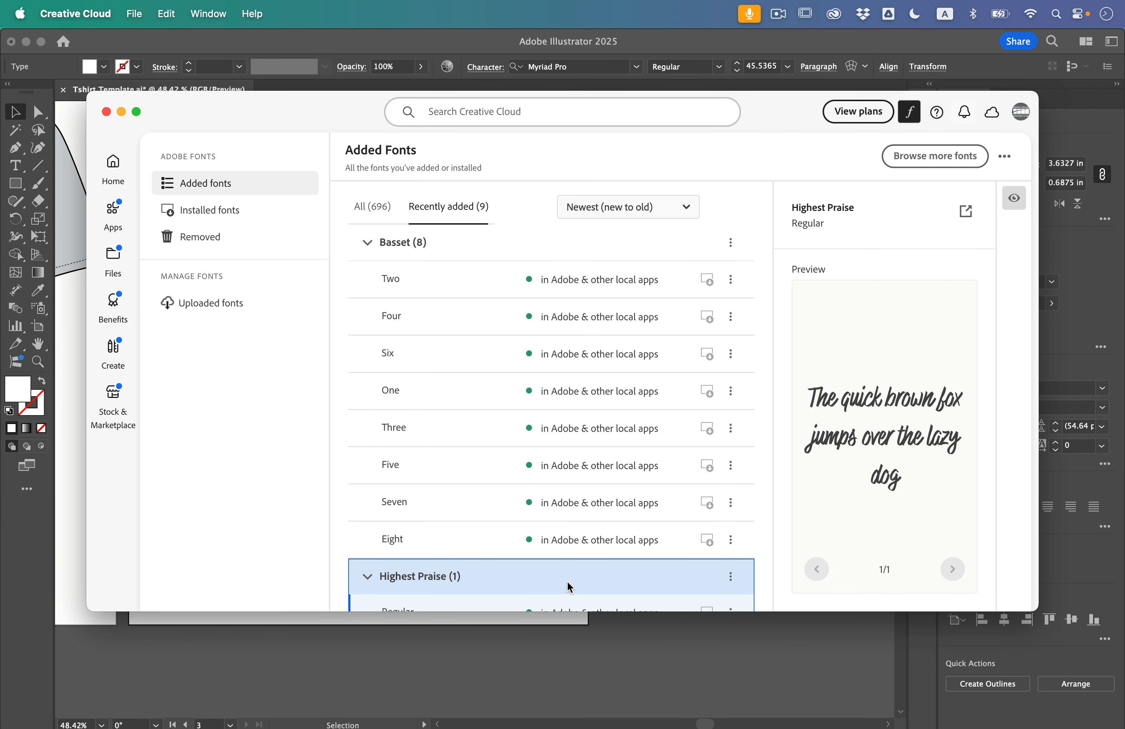
- Return to Illustrator and change the "Keep pushing" slogan's font to Basset Seven
click(574, 647)
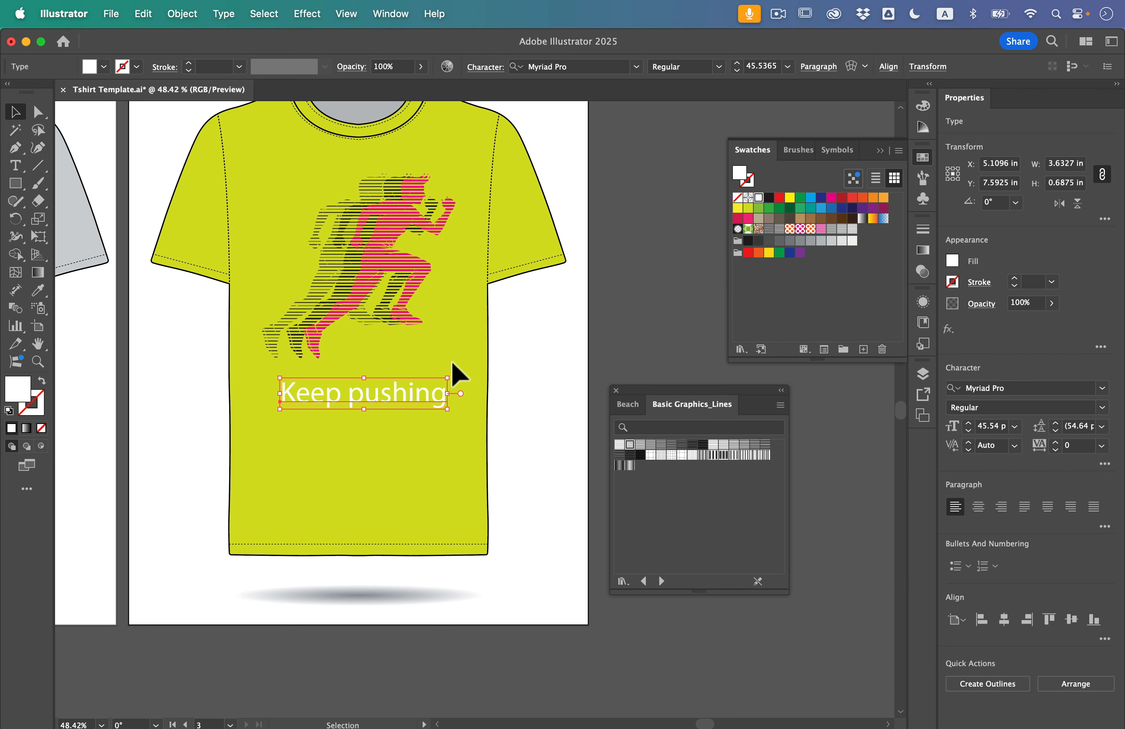
scroll(455, 374, left, 3)
scroll(455, 374, up, 1)
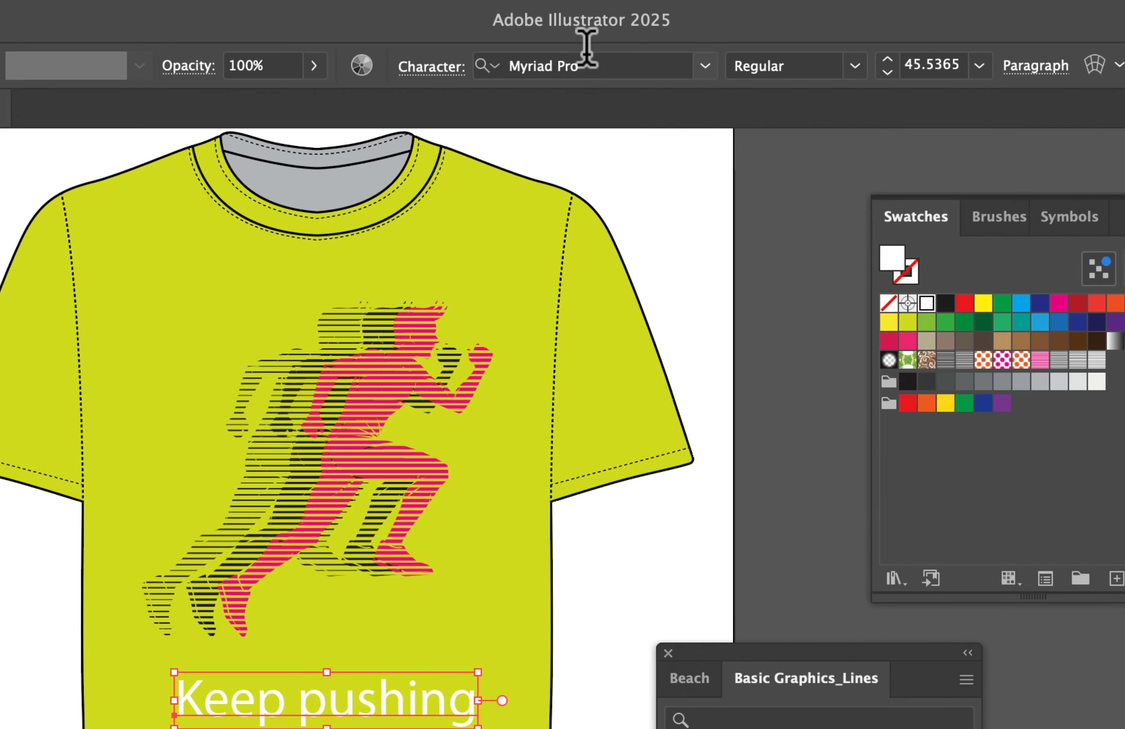
click(559, 66)
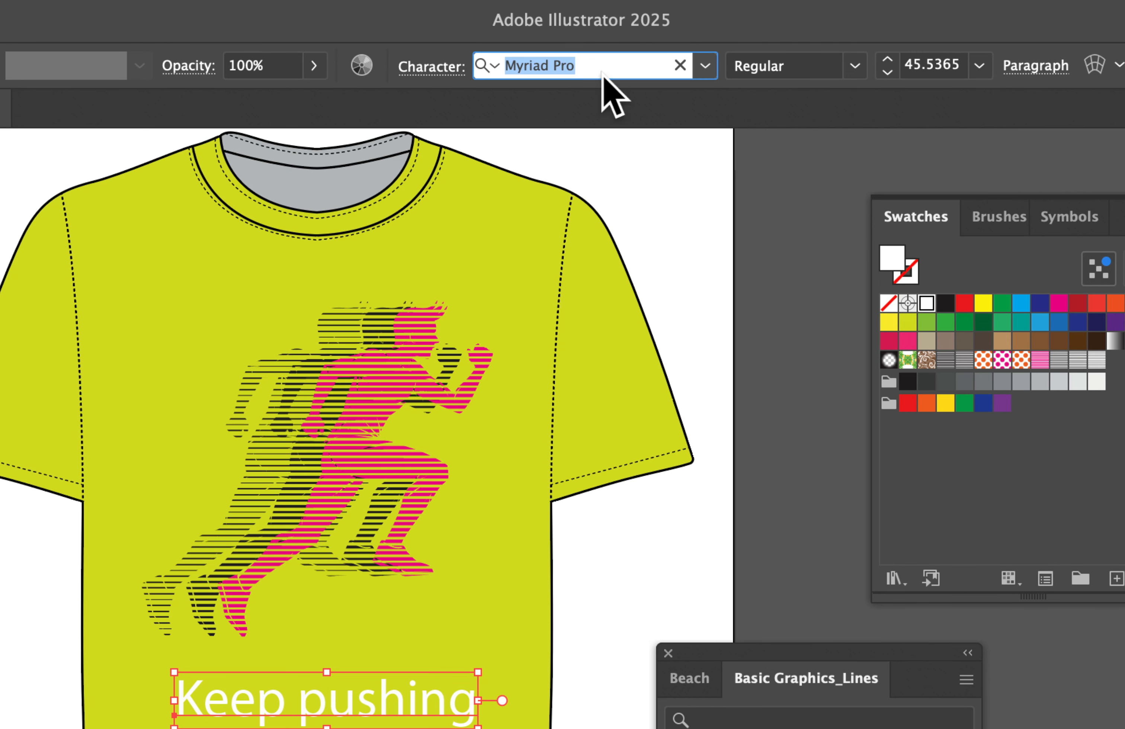
text(bass)
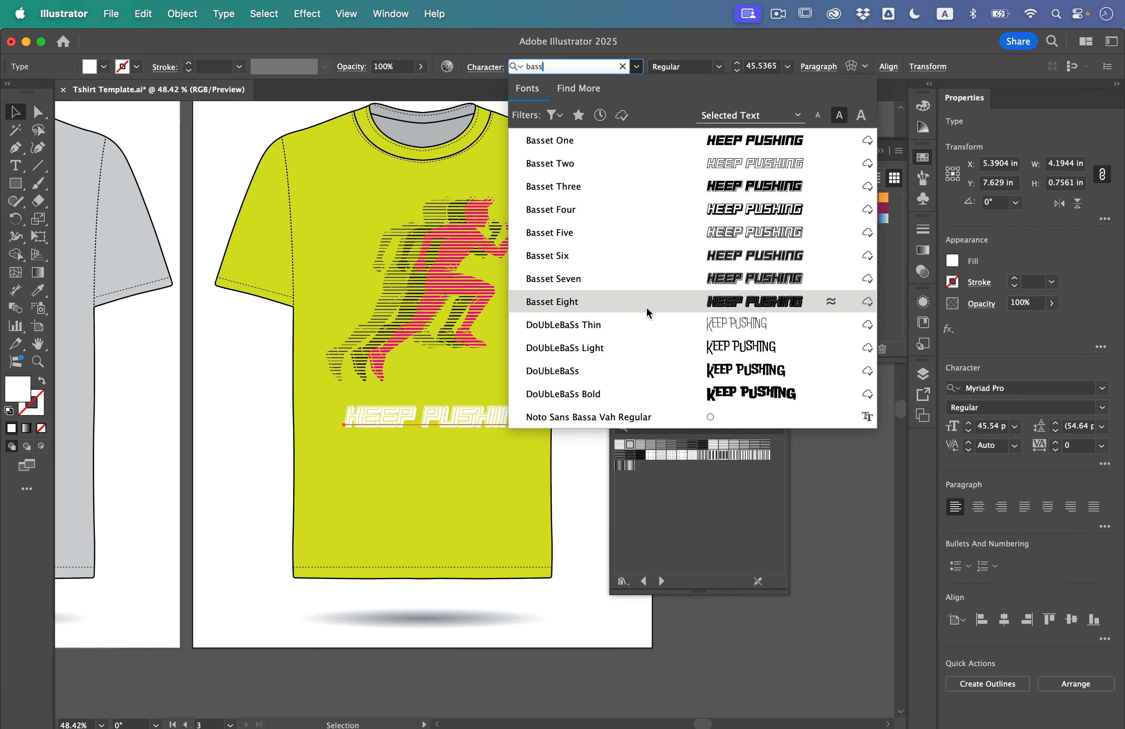
click(652, 273)
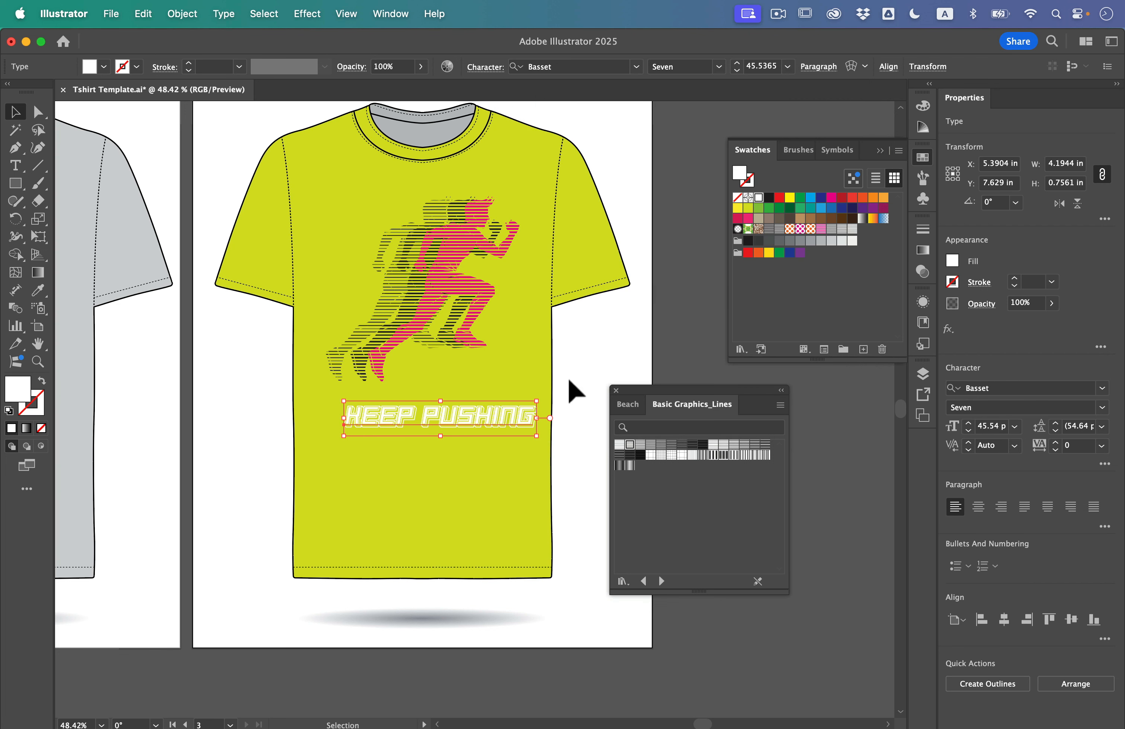
- Shift the slogan slightly up and left beneath the runners, centred at about X 5.09 in, Y 7.45 in
scroll(500, 492, up, 3)
click(472, 483)
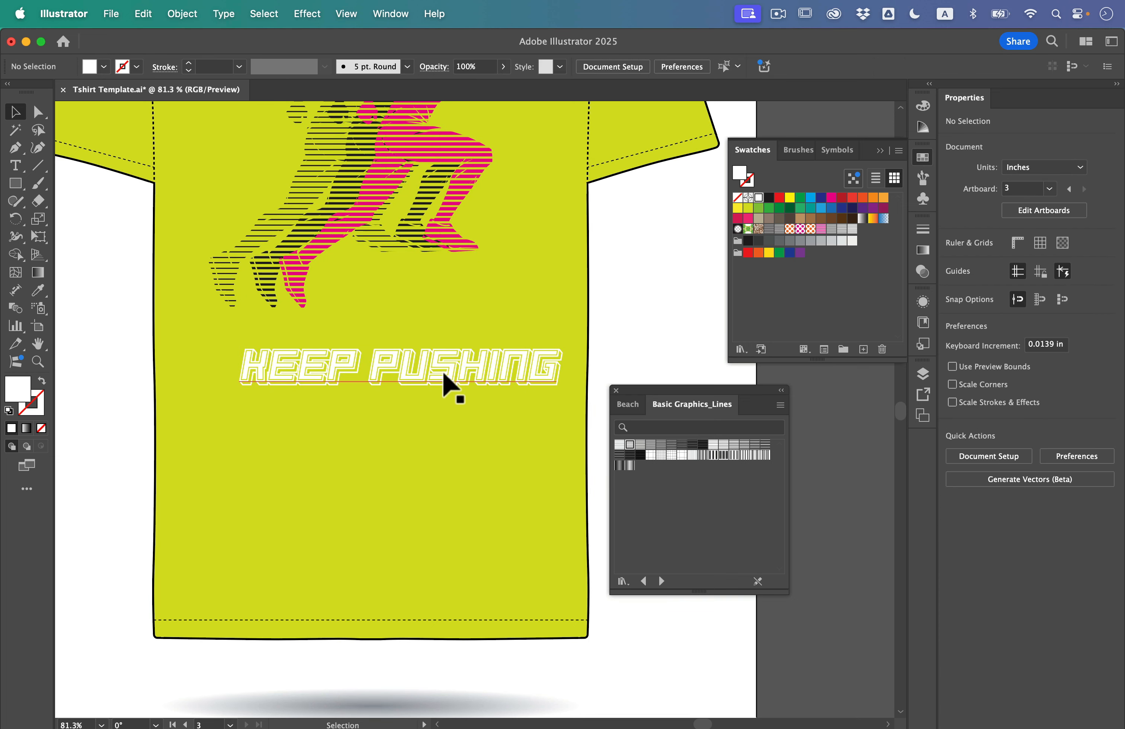
mouse_move(443, 376)
mouse_down()
mouse_move(426, 378)
mouse_move(426, 367)
mouse_up()
- Fill the "Keep pushing" slogan with the same magenta as the front runner and deselect it
scroll(354, 319, up, 5)
scroll(354, 319, left, 3)
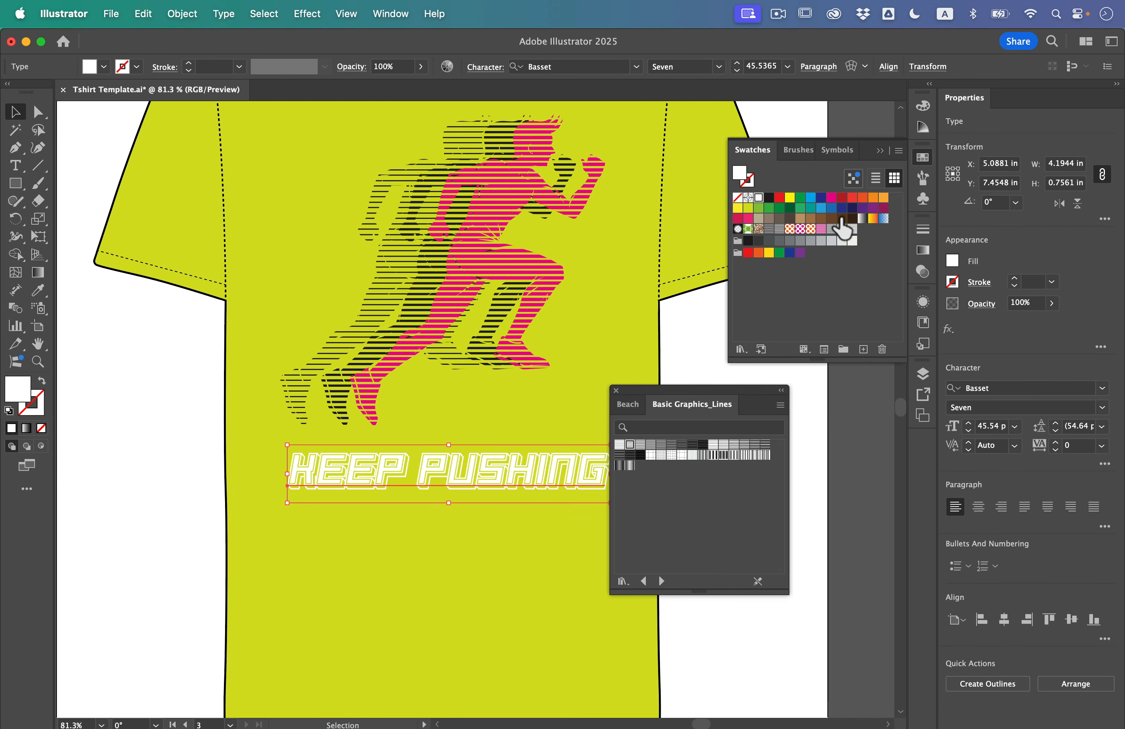
click(832, 199)
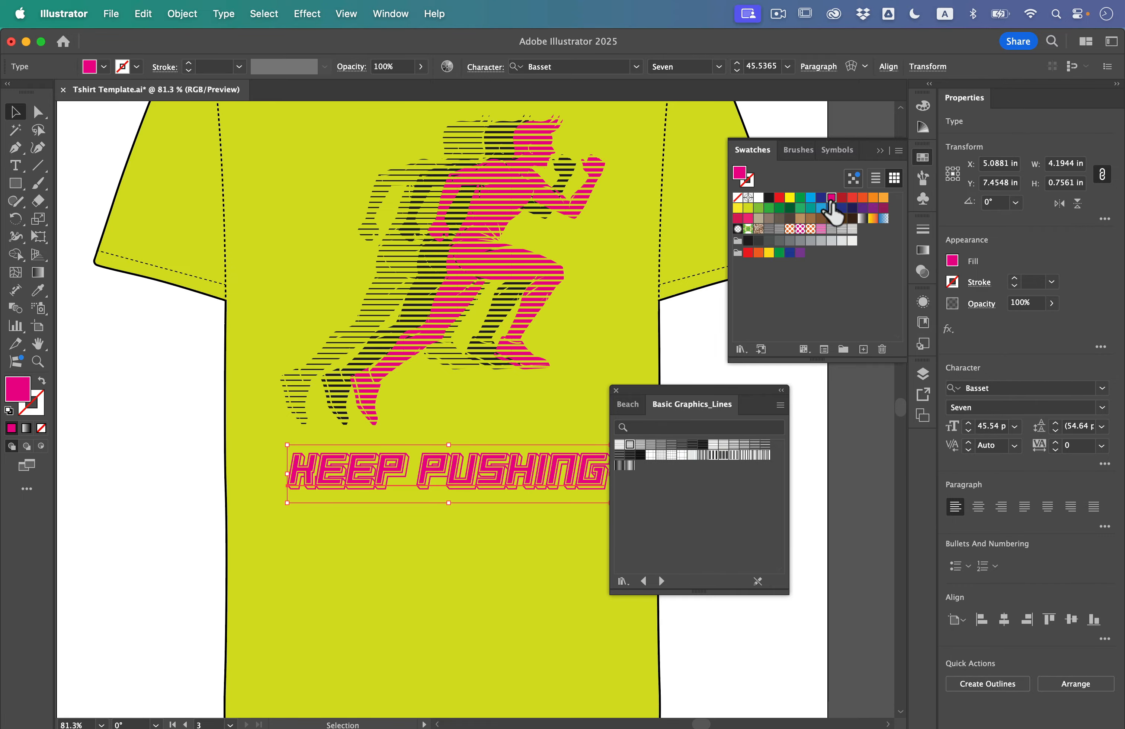
click(850, 448)
scroll(425, 413, down, 4)
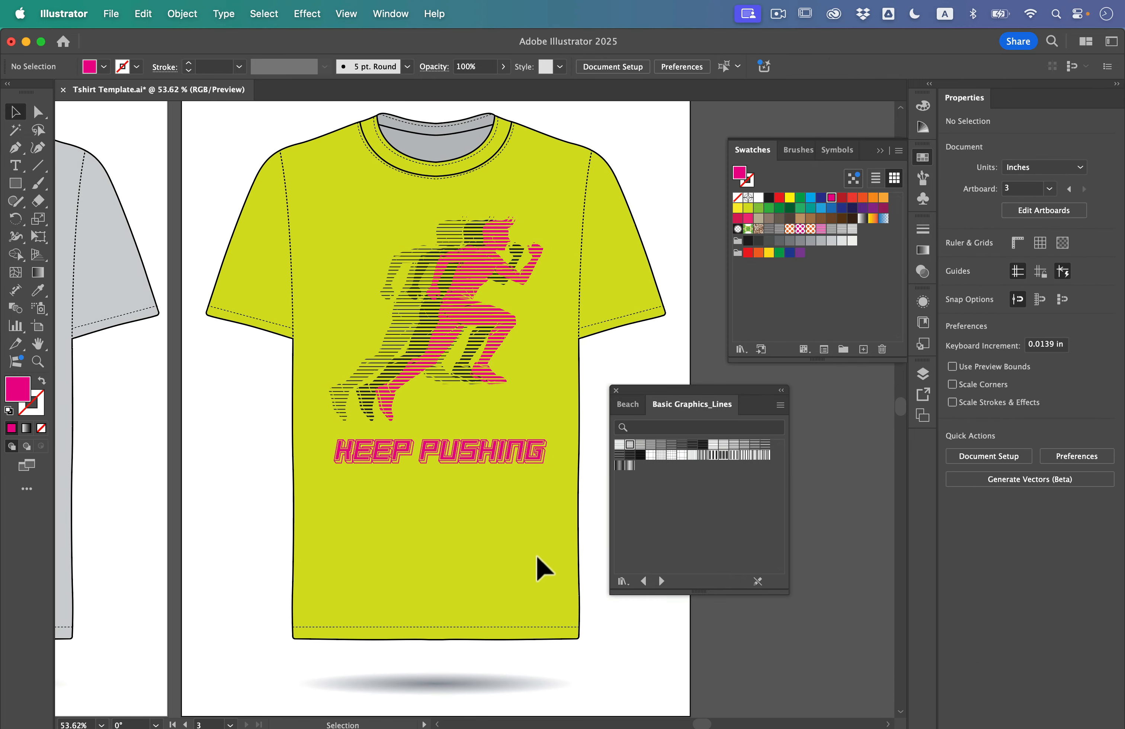
scroll(537, 555, down, 2)
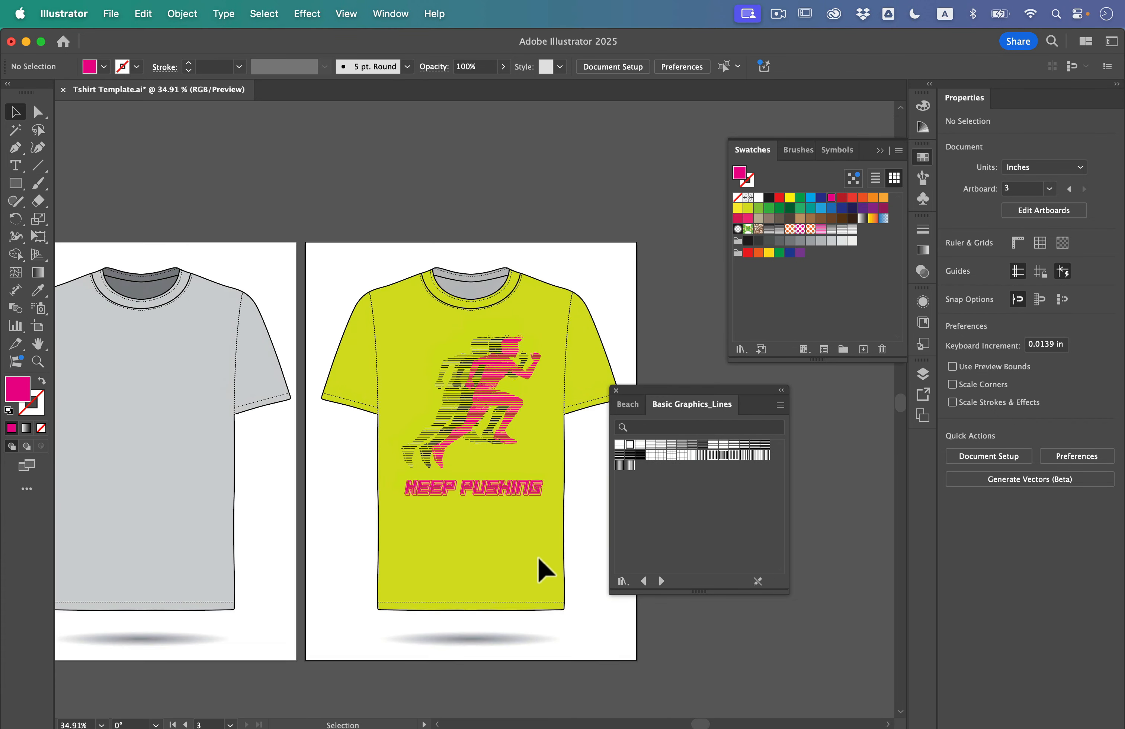
- Bring the fist-and-dumbbell artwork onto the gray shirt's chest and scale it down to about 6.18 in wide
scroll(537, 555, left, 10)
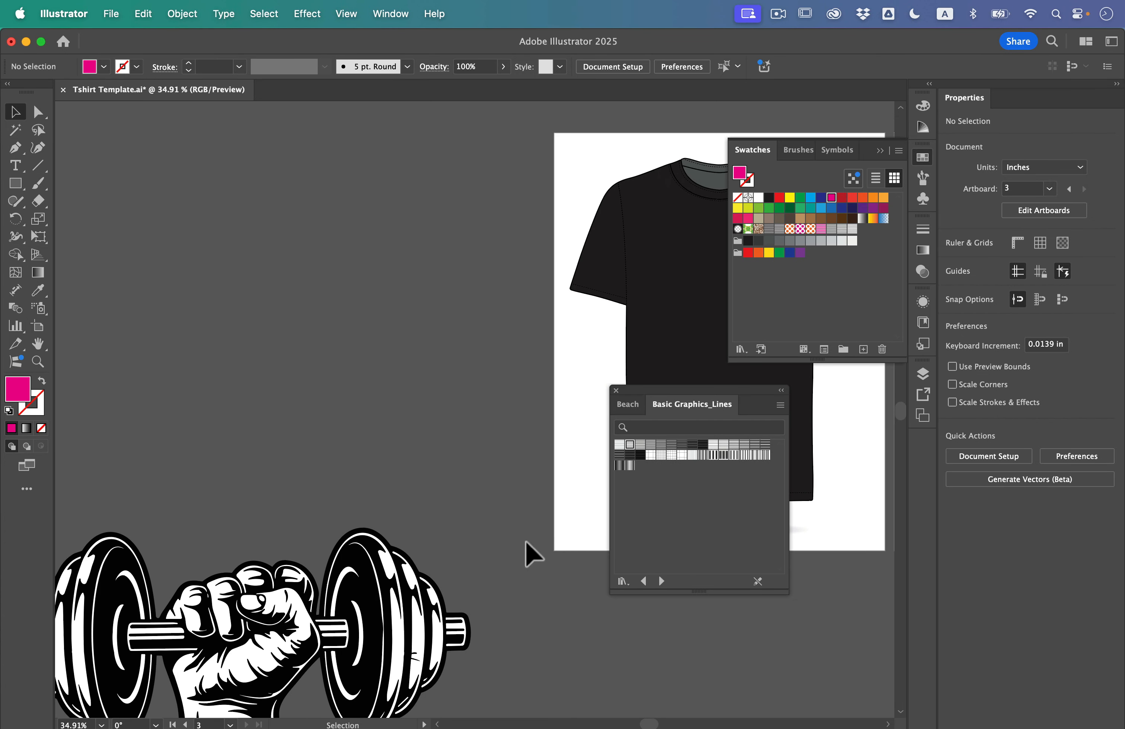
scroll(525, 571, down, 5)
scroll(525, 571, left, 3)
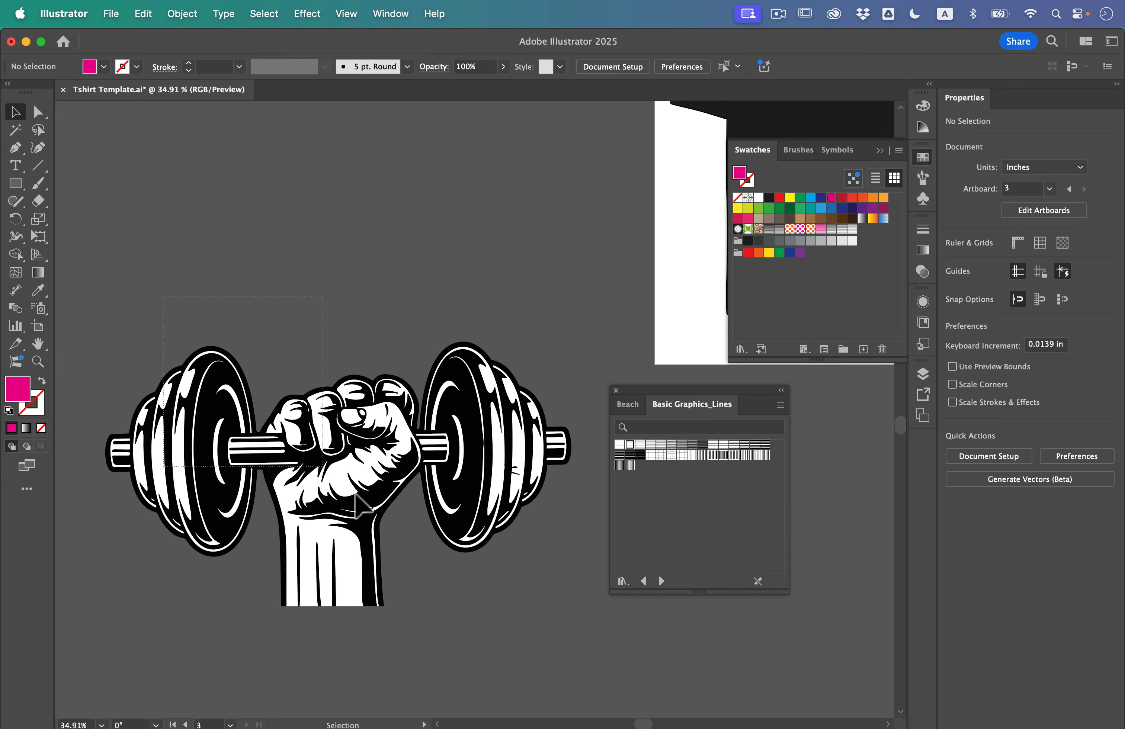
click(519, 611)
scroll(514, 610, down, 3)
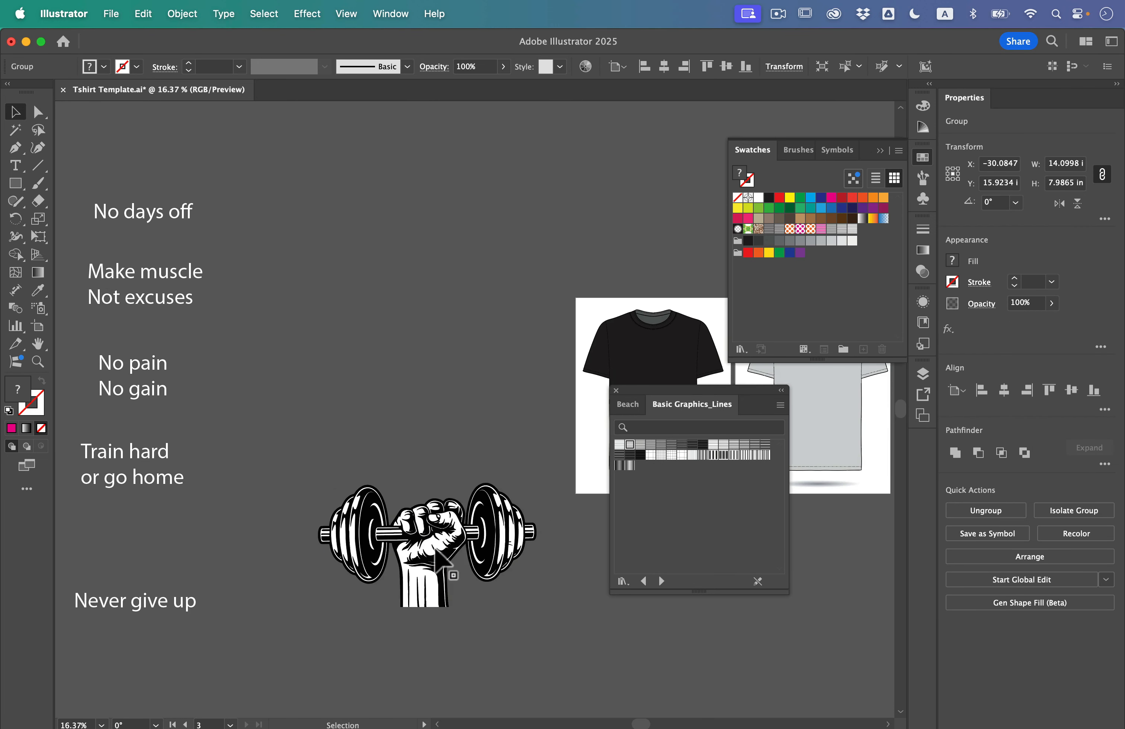
scroll(449, 578, right, 5)
drag(385, 550, 593, 401)
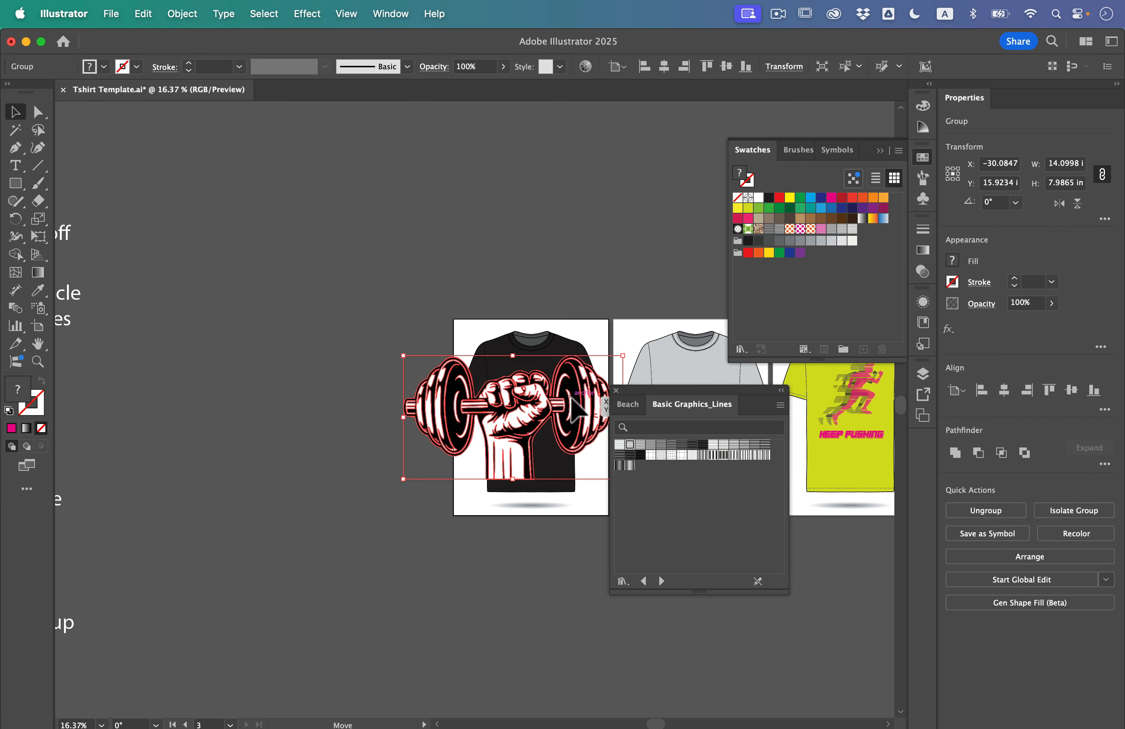
scroll(575, 409, right, 5)
scroll(576, 410, right, 5)
drag(375, 390, 557, 379)
drag(492, 350, 491, 394)
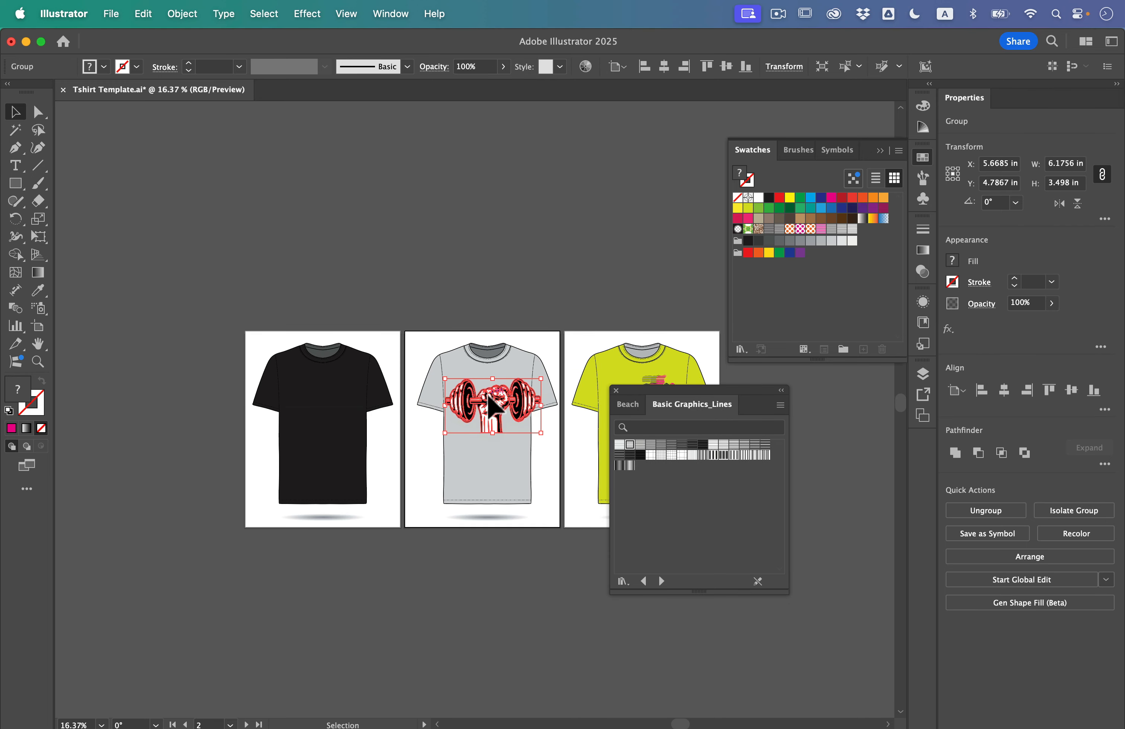
- Scale the dumbbell artwork down further to about 4.99 in wide and recentre it on the gray shirt
scroll(487, 394, up, 5)
scroll(488, 394, right, 2)
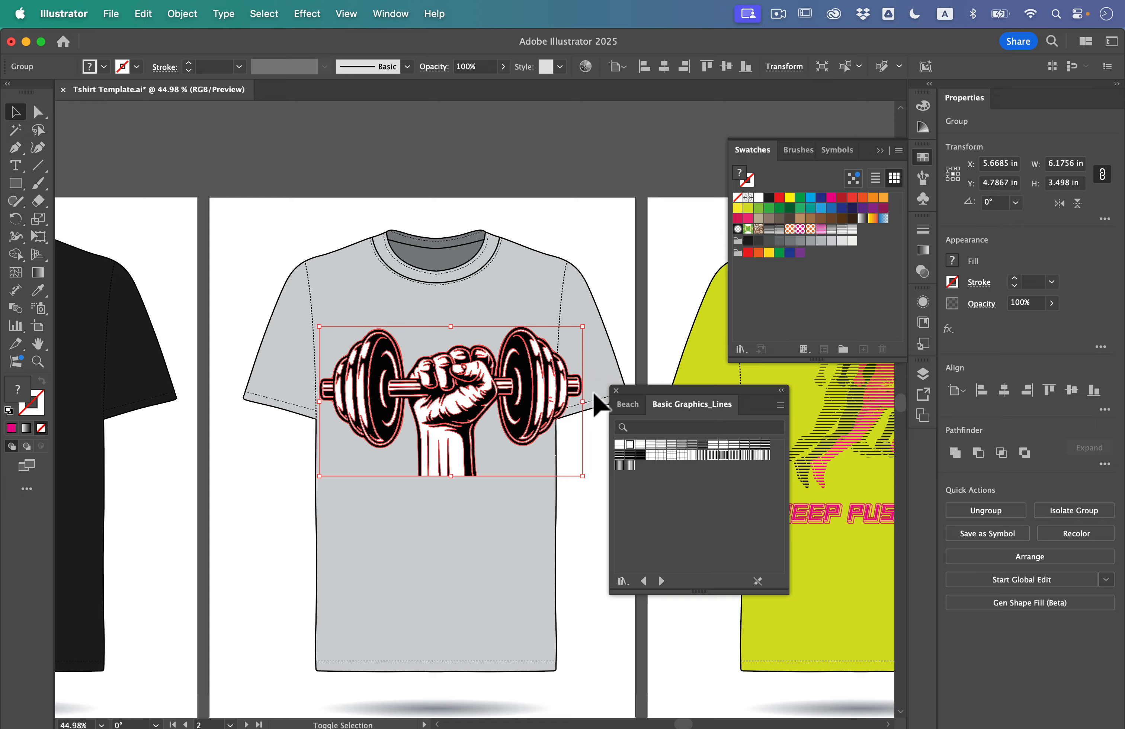
drag(588, 410, 528, 402)
drag(484, 351, 507, 360)
scroll(473, 356, up, 4)
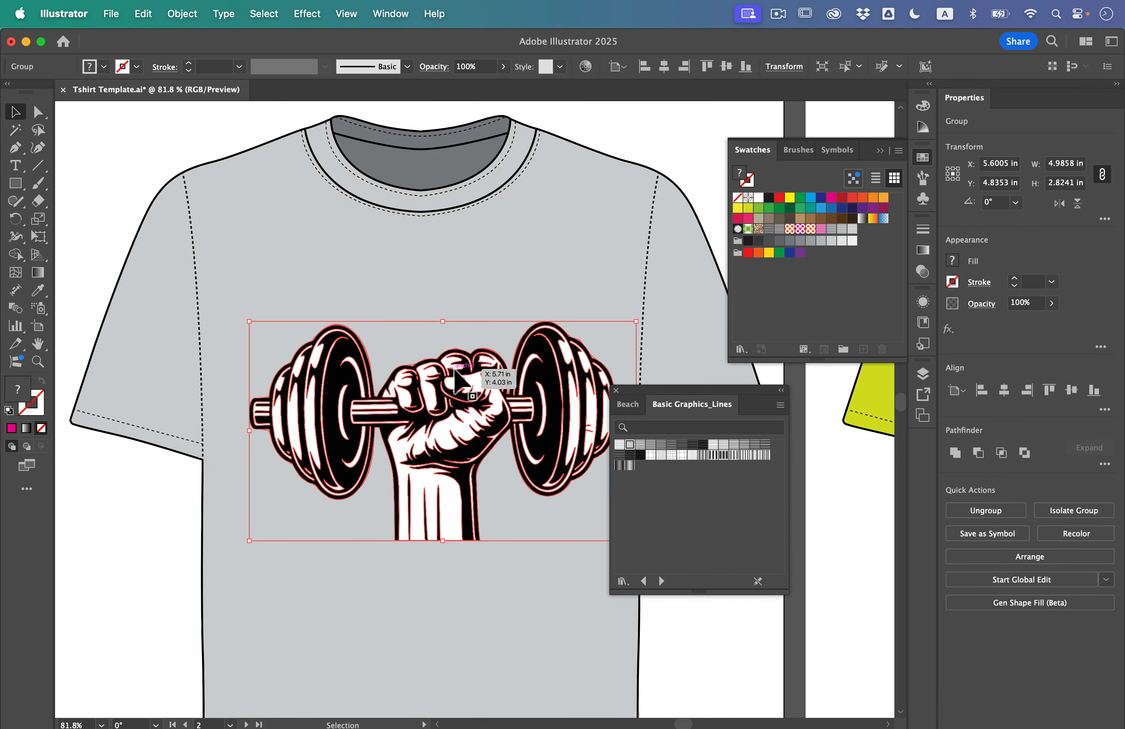
- Ungroup the dumbbell artwork, pull its white fill shapes away from the black line art and delete them
click(201, 143)
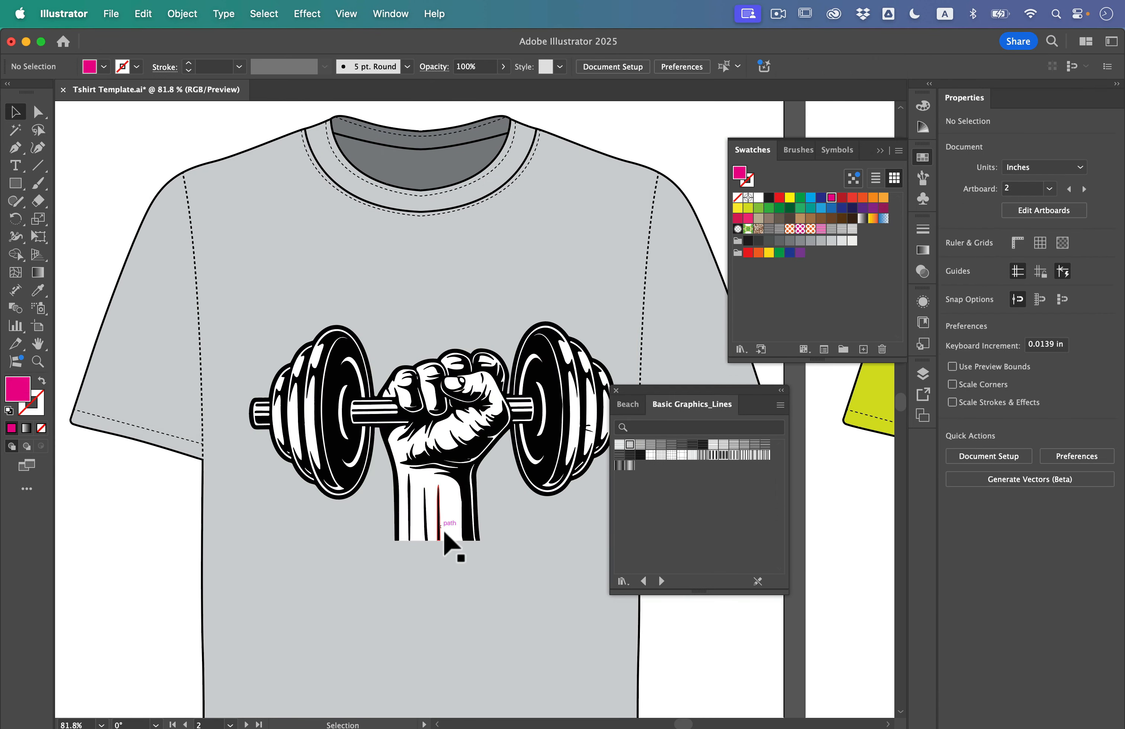
click(456, 513)
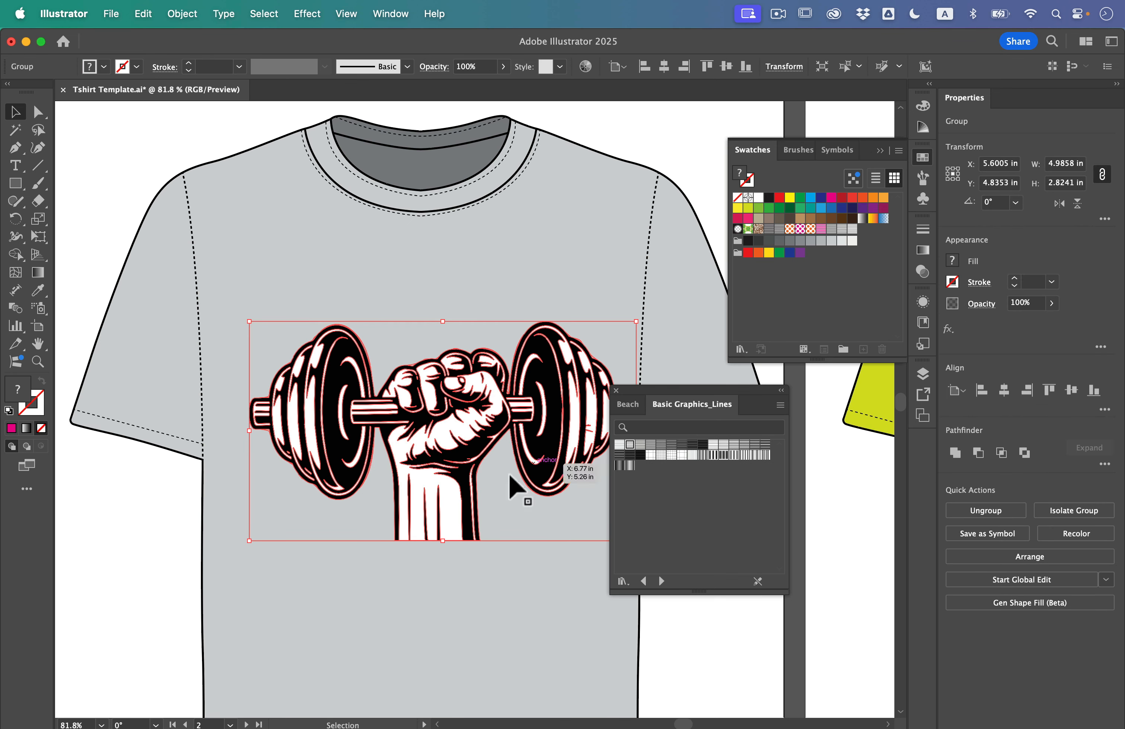
key(super+shift+g)
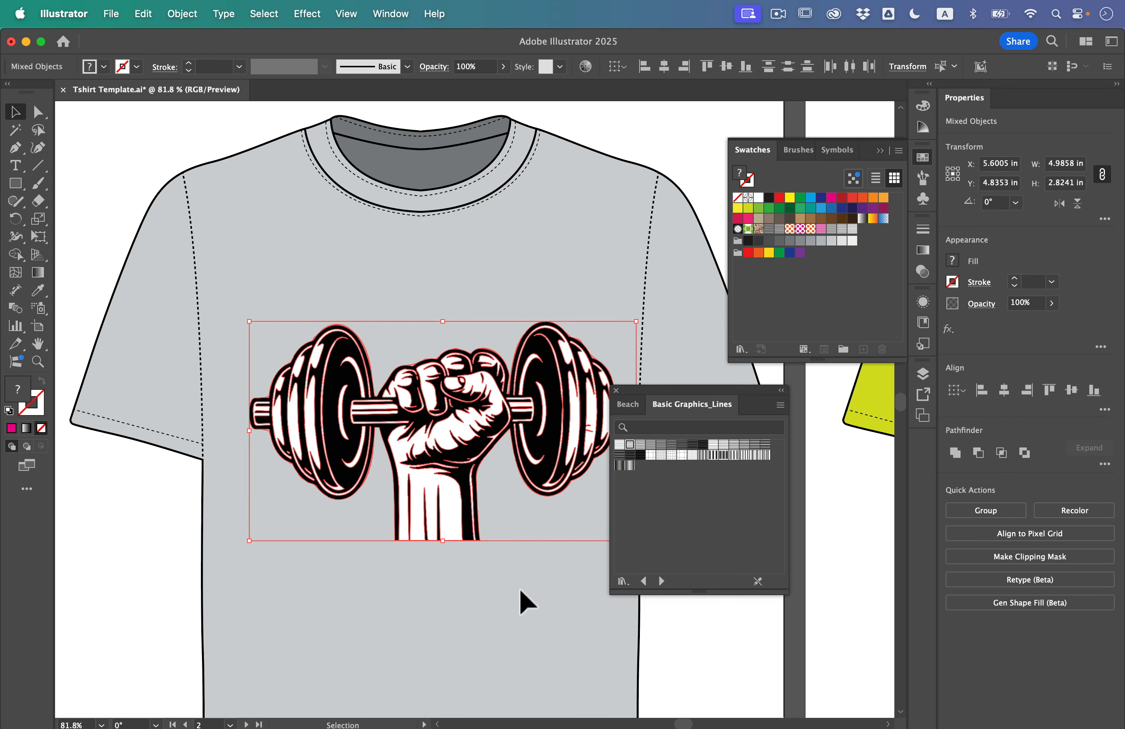
click(526, 601)
drag(455, 532, 415, 655)
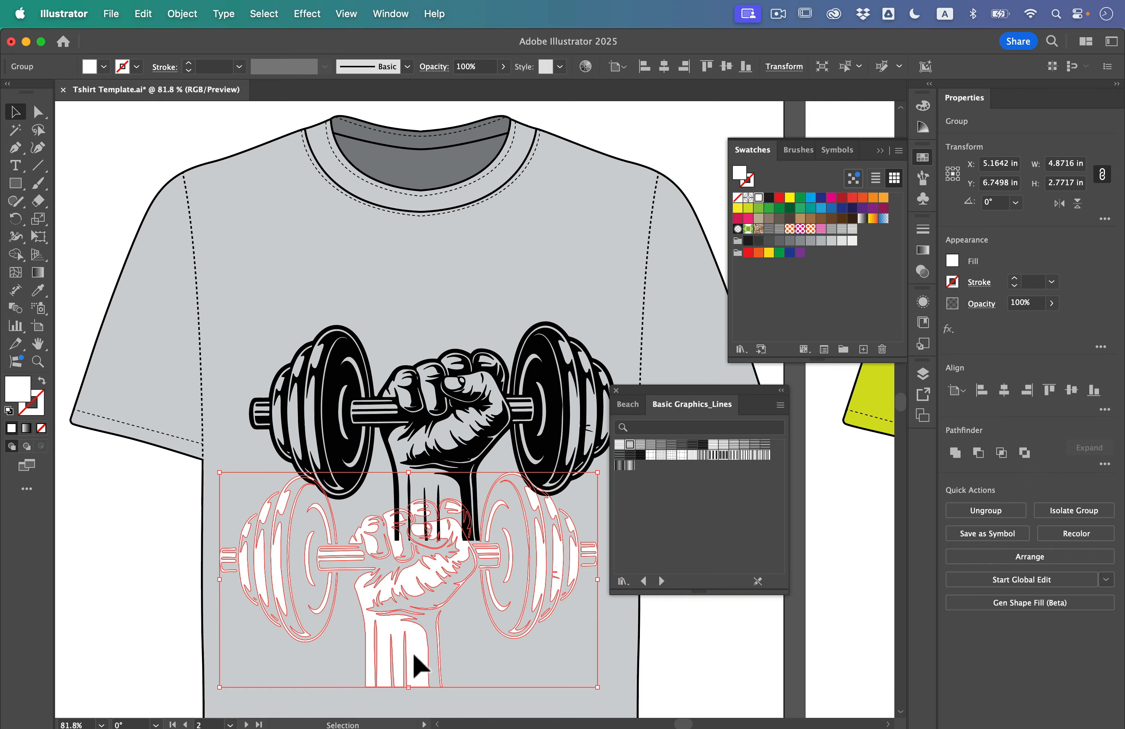
key(Delete)
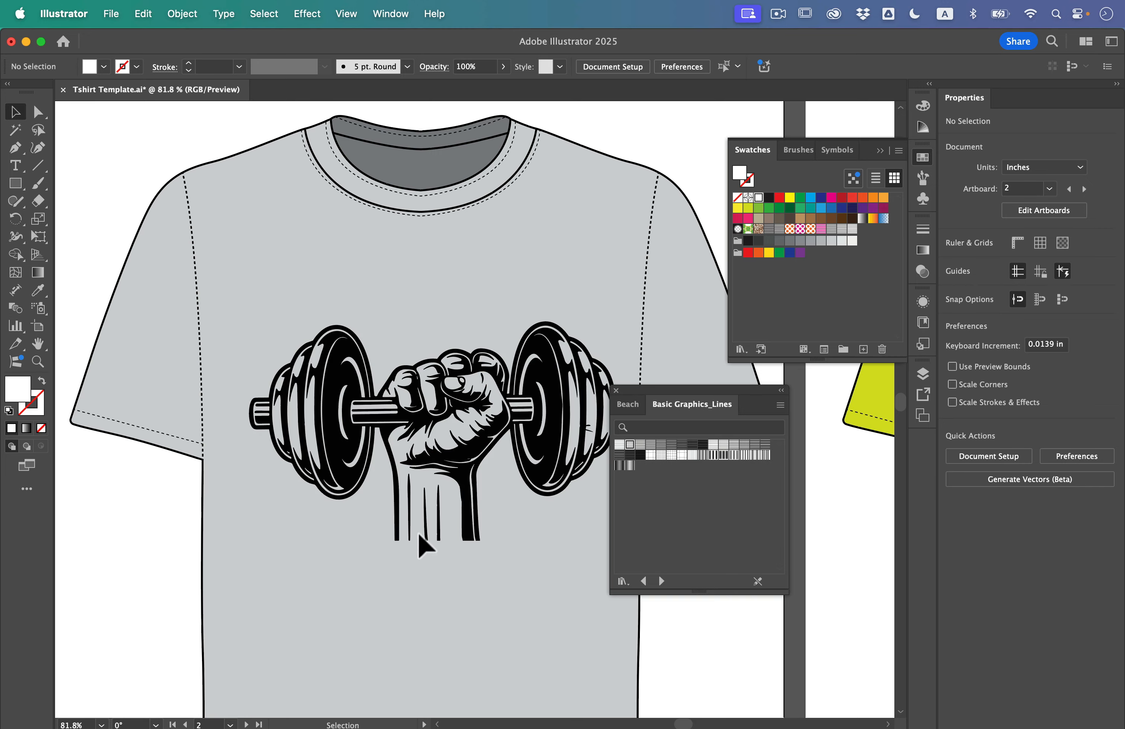
- Check the paths of the remaining black dumbbell artwork and clear the selection
click(550, 479)
key(a)
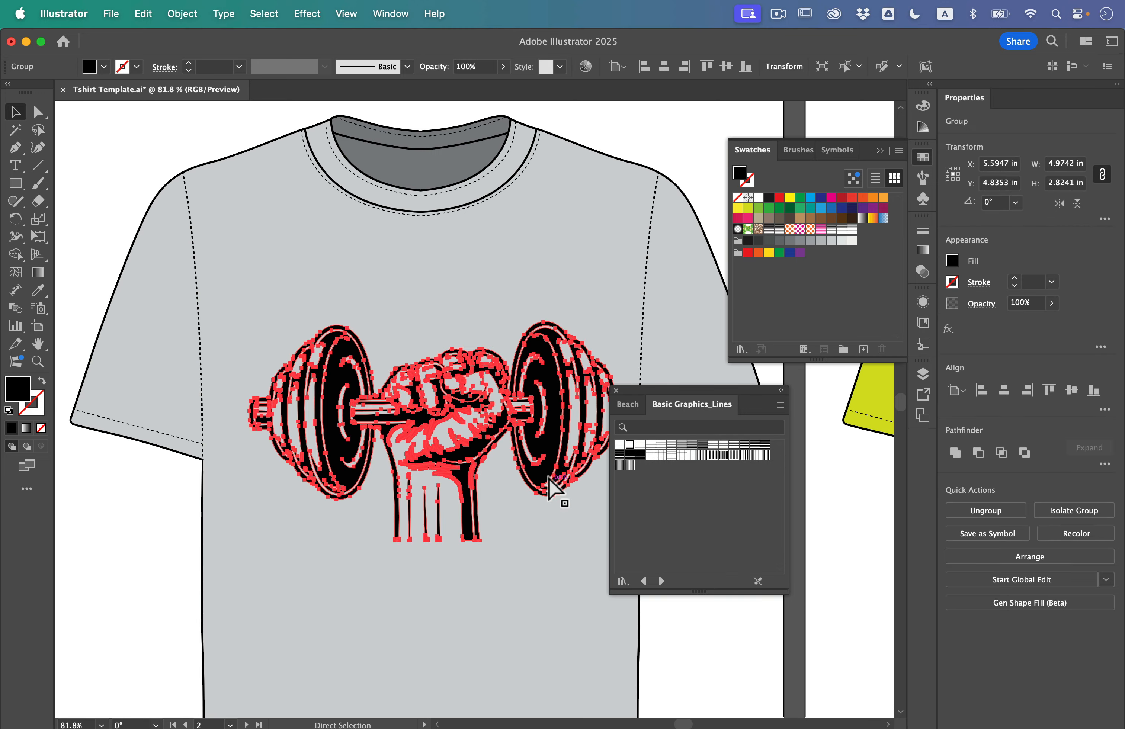
click(665, 658)
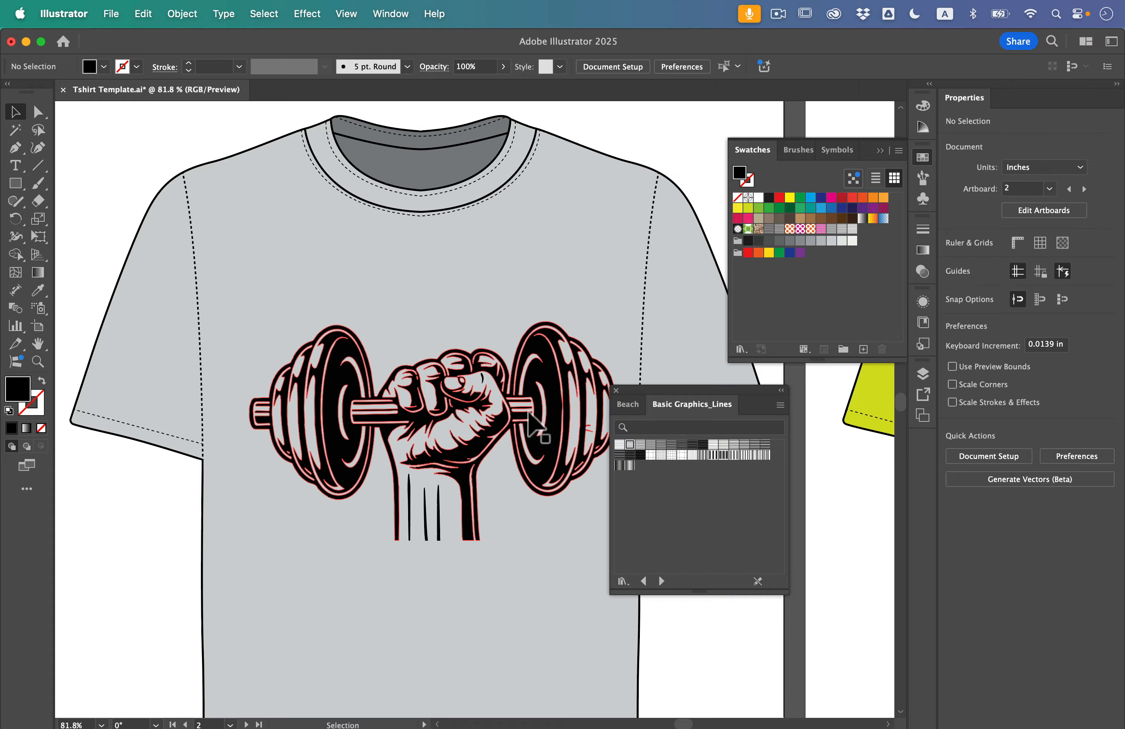
- Move the "Make muscle Not excuses" slogan from the text list beside the artboards onto the gray shirt
scroll(458, 405, down, 5)
scroll(462, 419, left, 10)
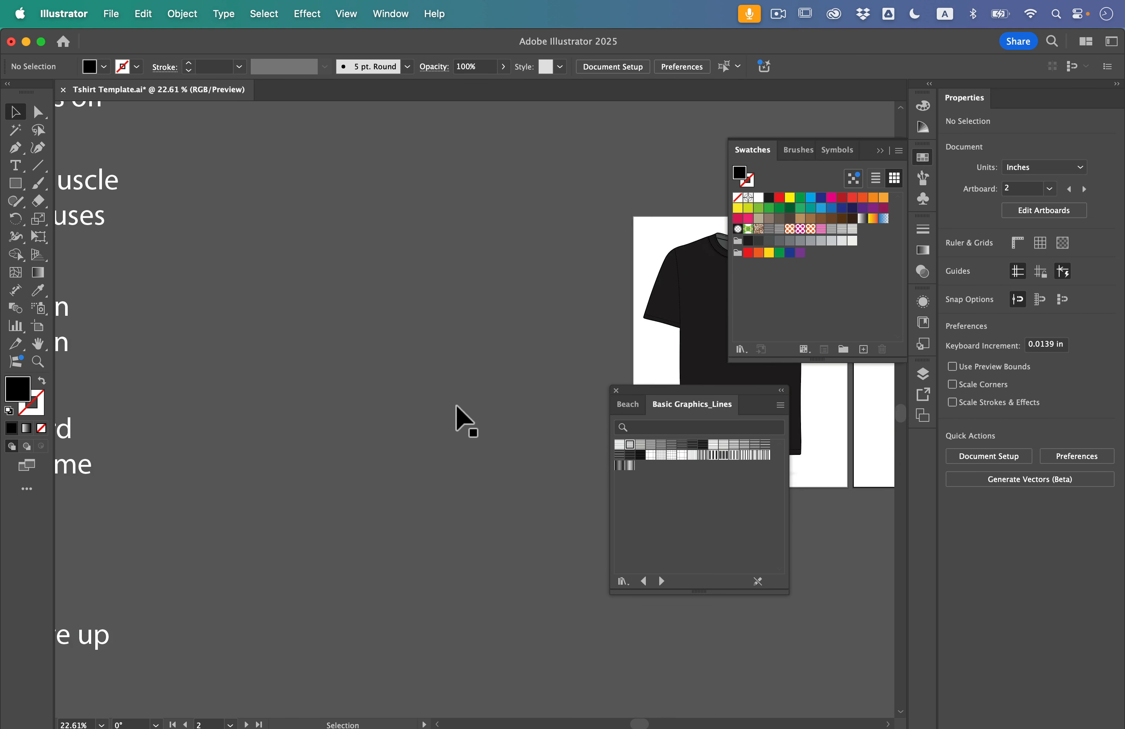
scroll(456, 406, up, 3)
scroll(455, 406, left, 2)
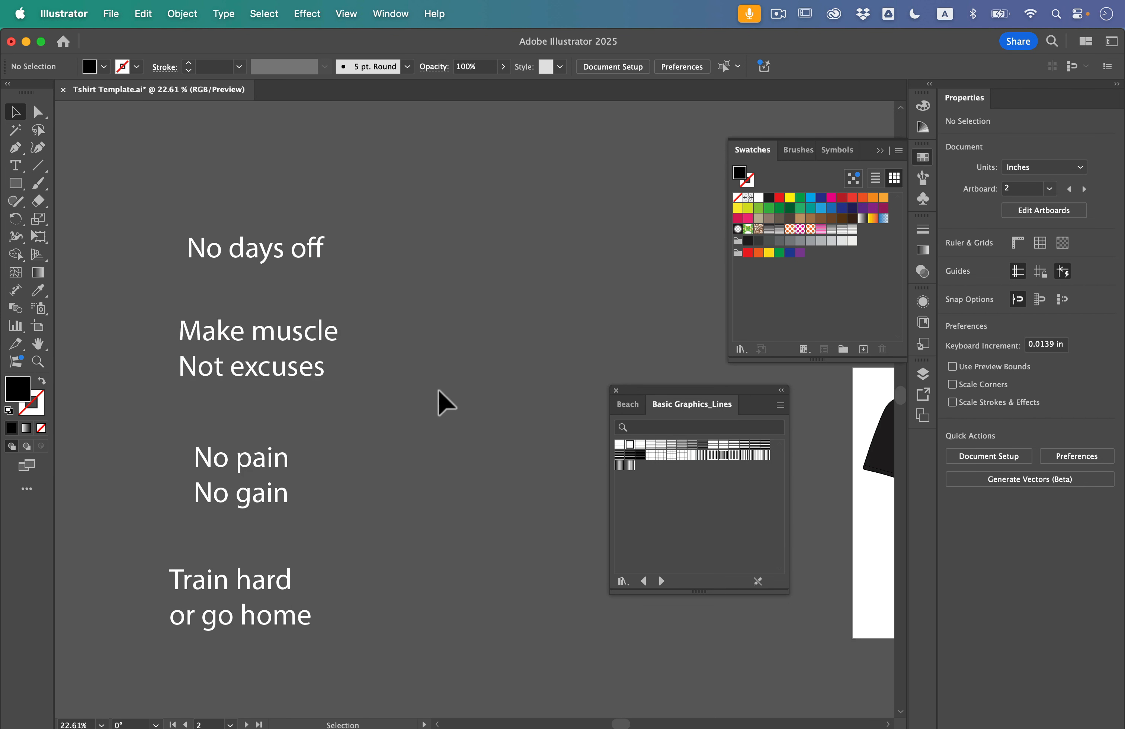
drag(270, 327, 409, 321)
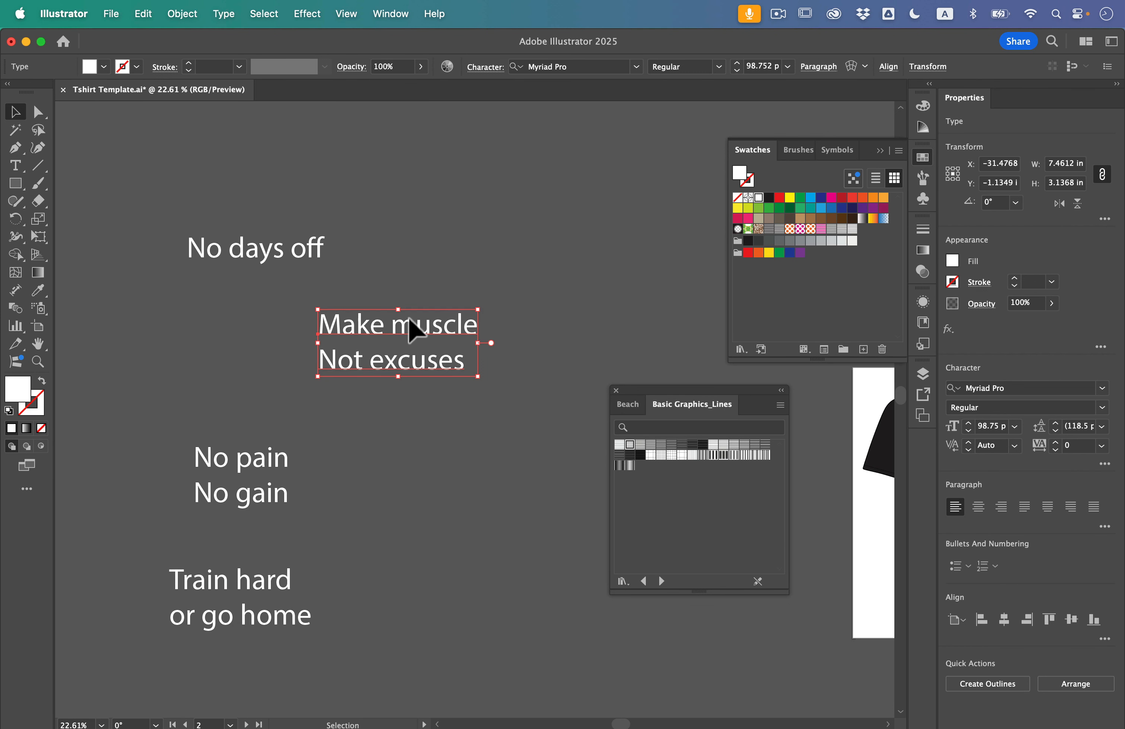
key(super+x)
scroll(408, 317, right, 8)
scroll(410, 327, up, 8)
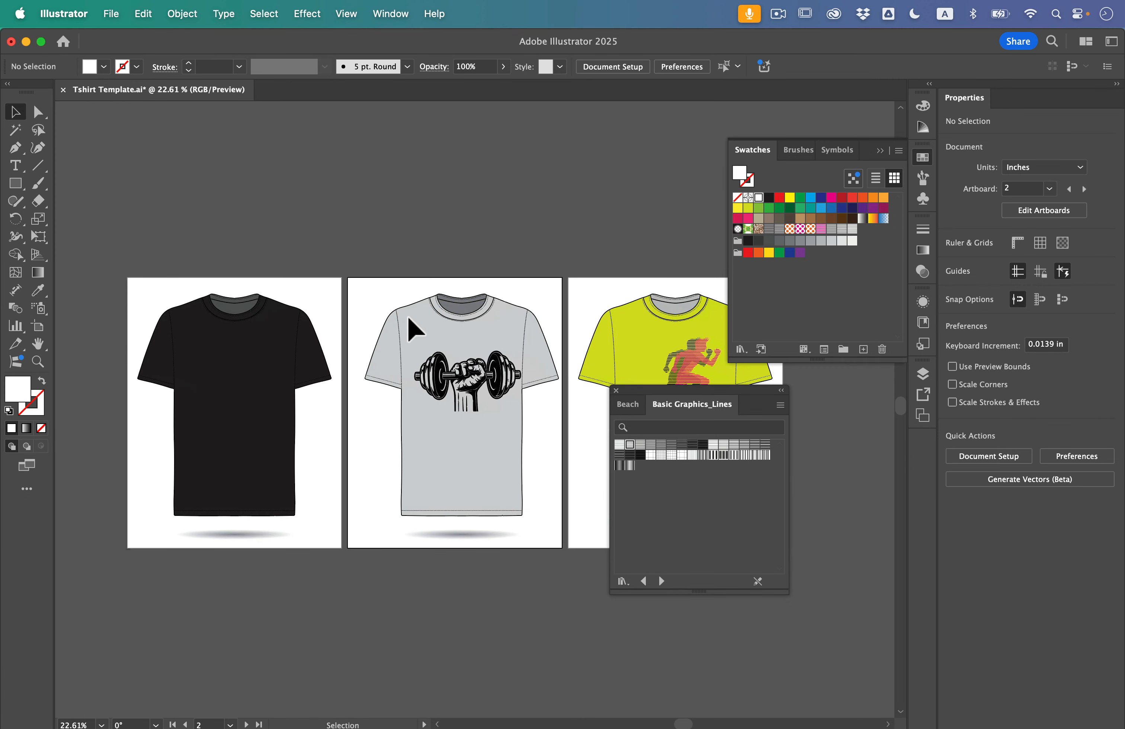
key(super+v)
scroll(449, 416, down, 5)
scroll(449, 416, right, 3)
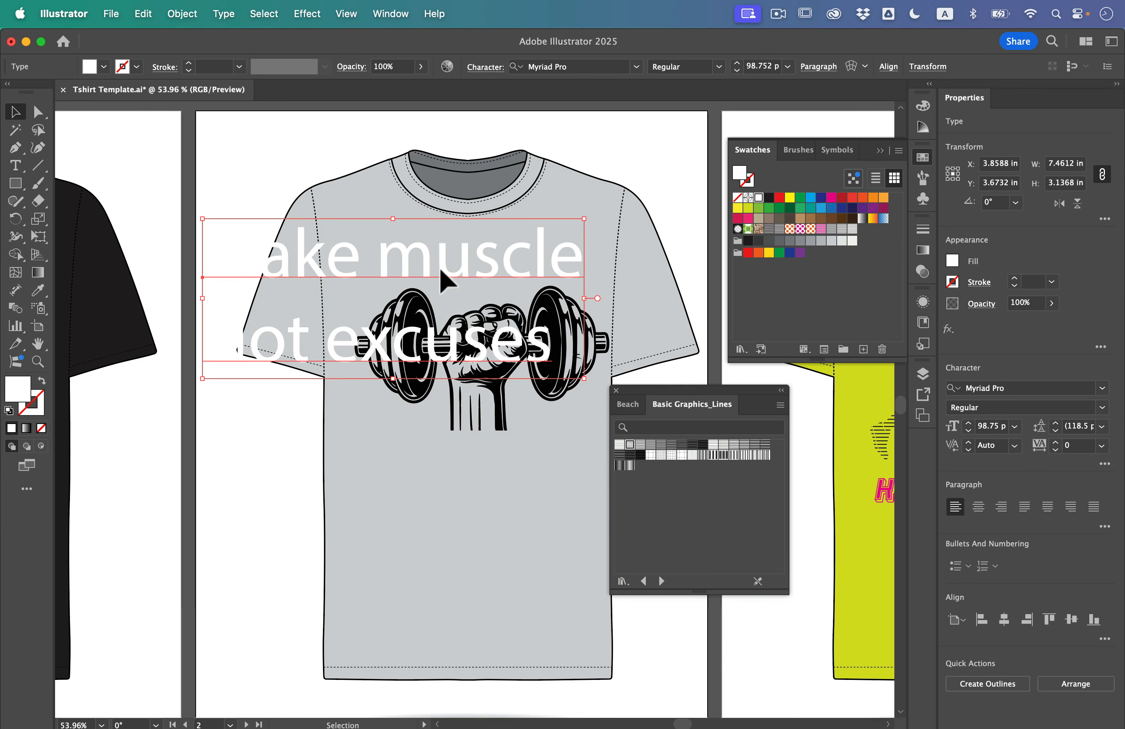
- Scale the slogan down to about 3.73 in wide and place it below the dumbbell artwork
drag(442, 281, 482, 455)
drag(436, 408, 473, 494)
scroll(469, 503, down, 1)
scroll(469, 503, right, 1)
scroll(474, 513, down, 1)
scroll(473, 514, right, 1)
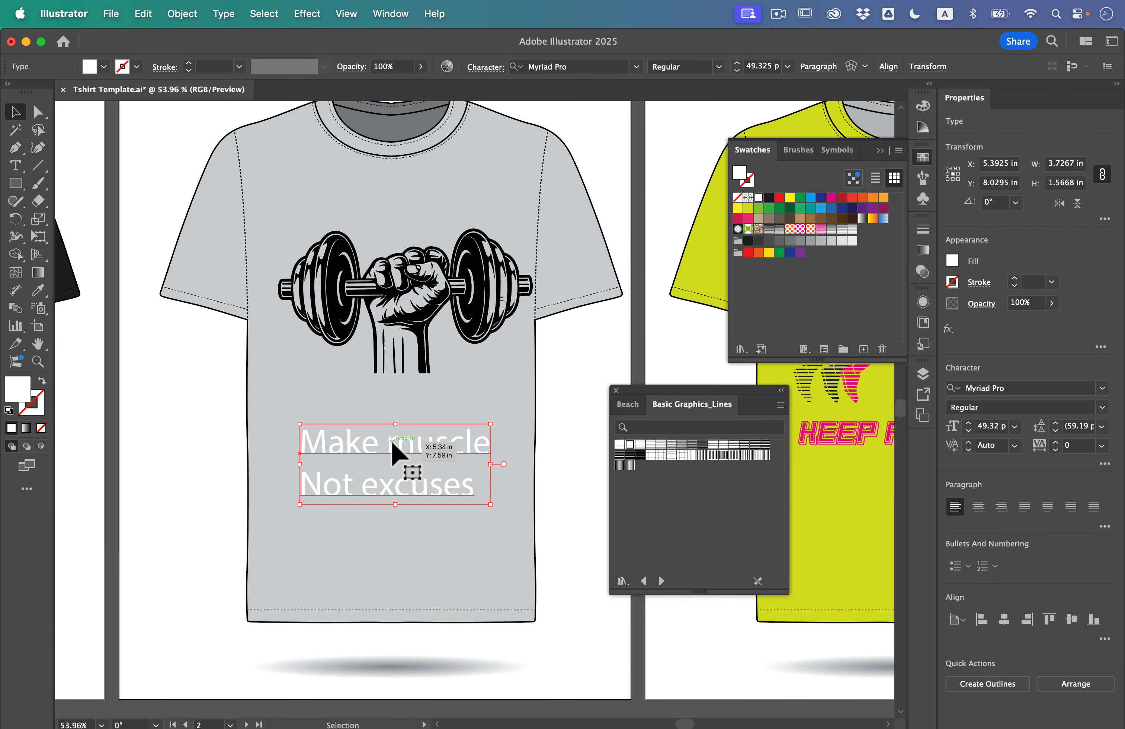
- Cut the "Make muscle" line out of the slogan and paste it as separate text above the dumbbell artwork
triple_click(393, 442)
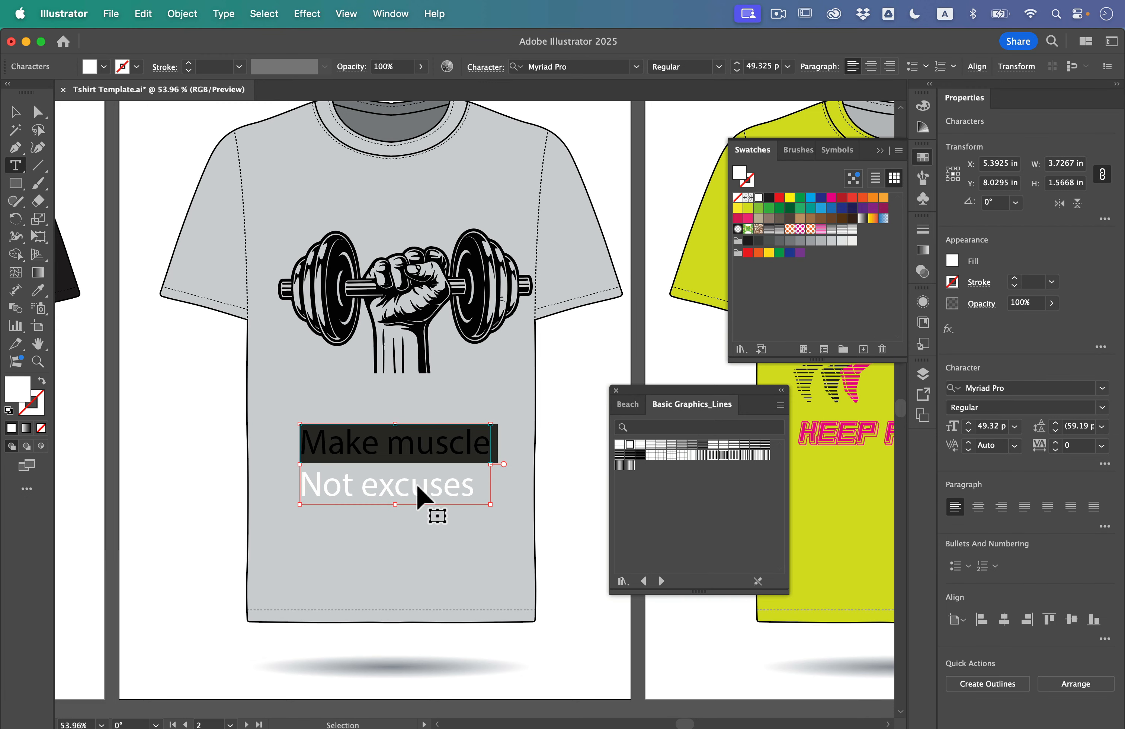
key(BackSpace)
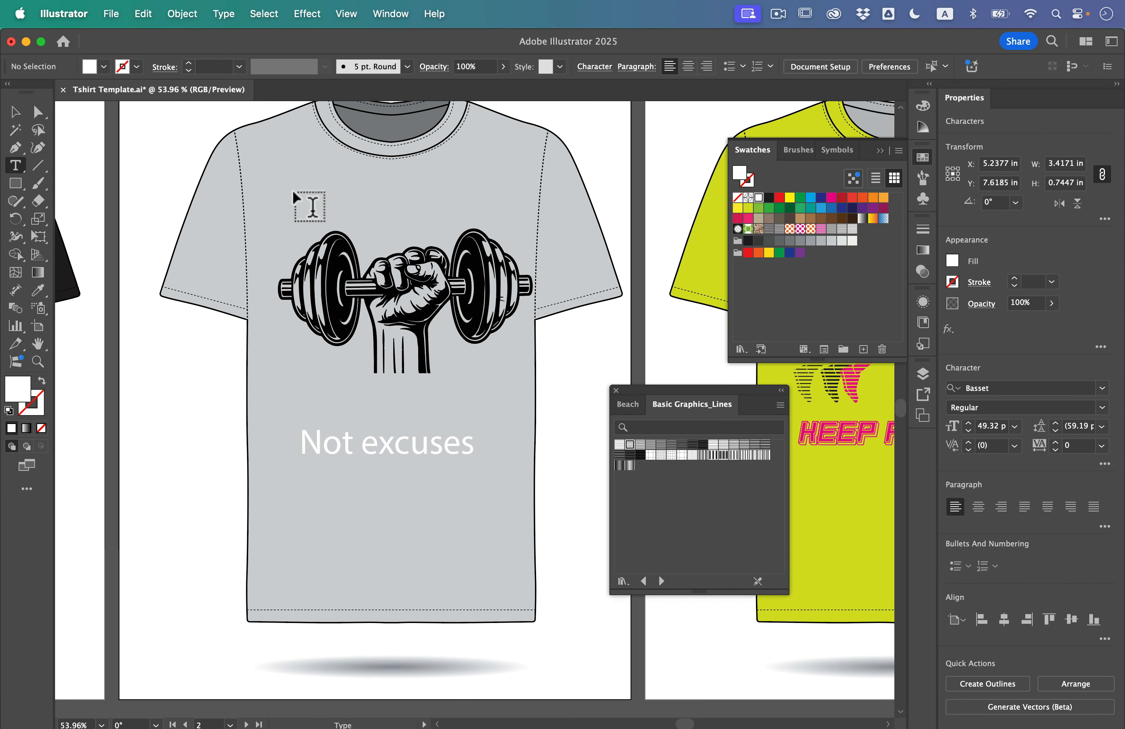
click(304, 194)
key(super+v)
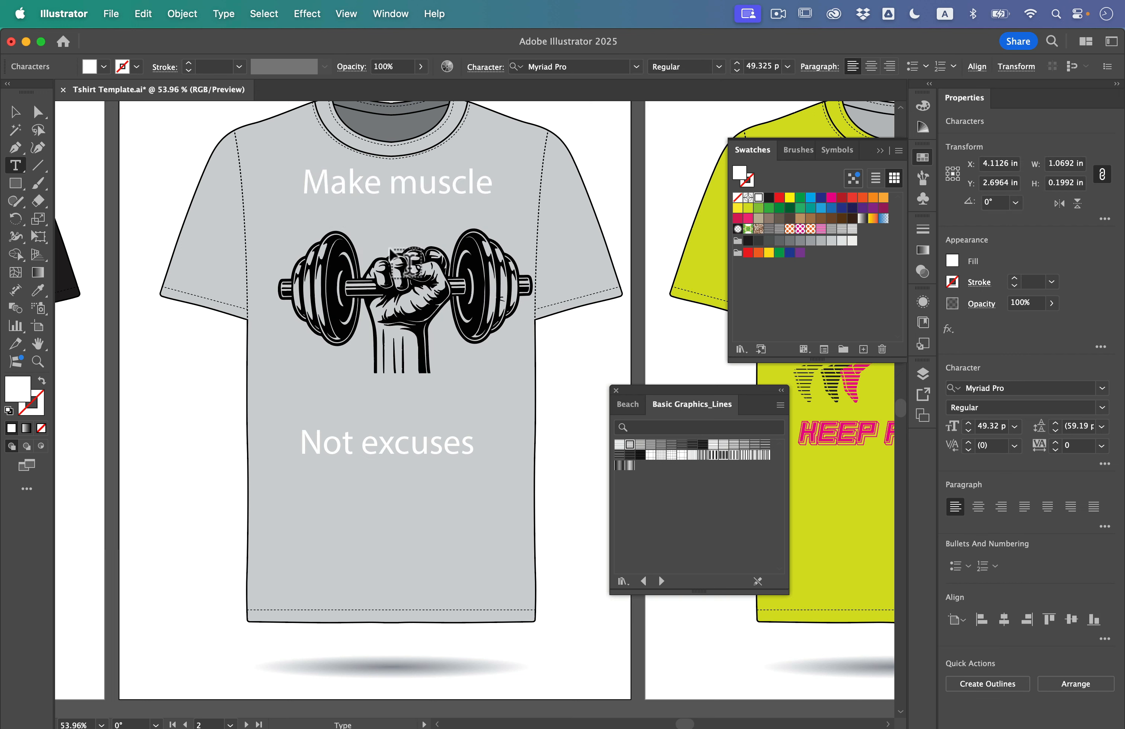
key(Escape)
key(y)
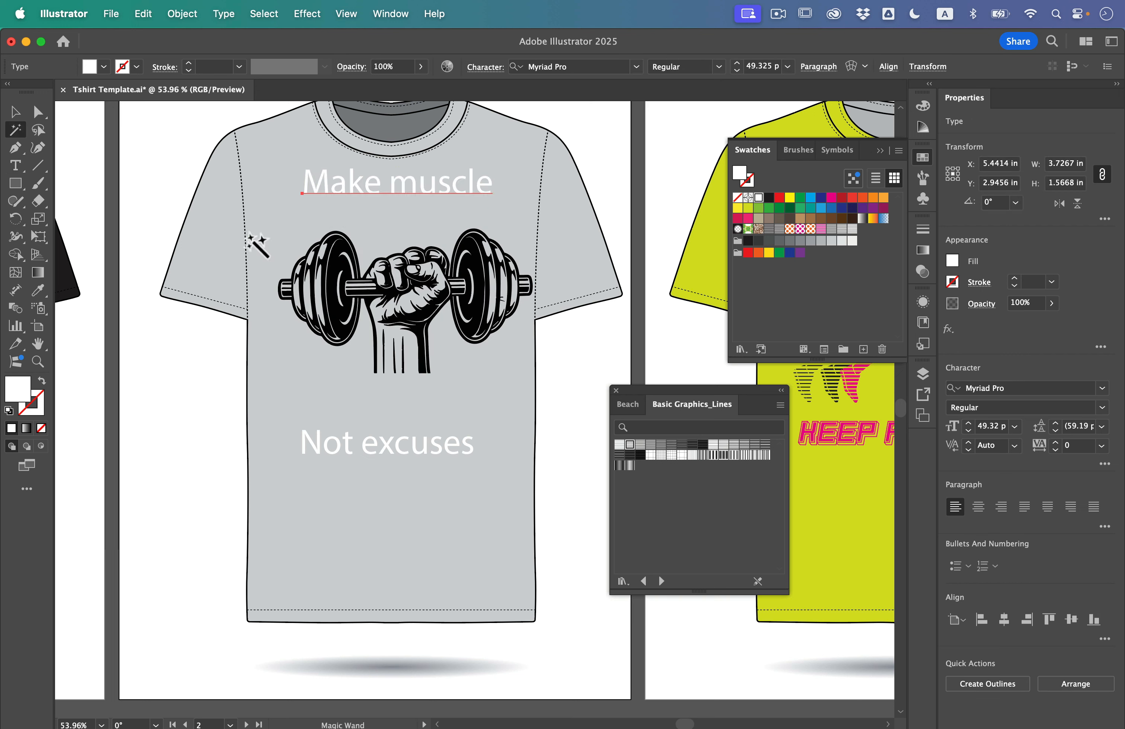
- Remove the empty trailing line from the "Make muscle" text and finish editing it
key(t)
click(341, 191)
key(Down)
key(BackSpace)
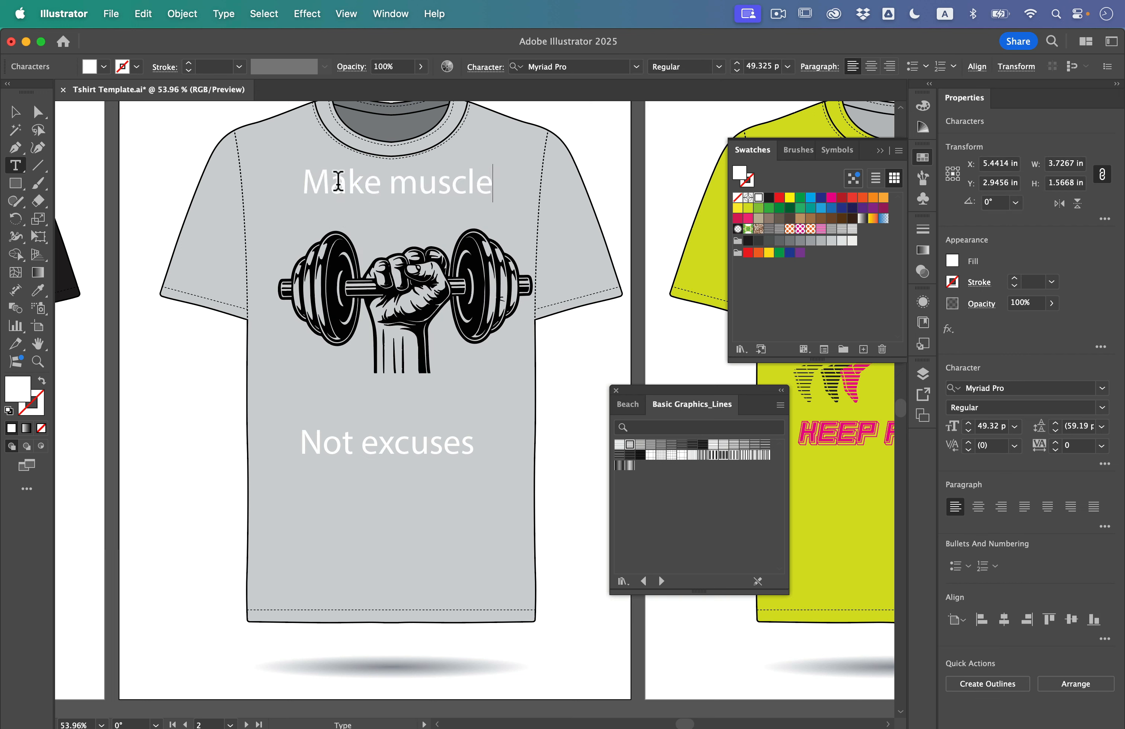
key(Escape)
- Reposition both slogan lines and the dumbbell artwork so the fist sits between "Make muscle" above and "Not excuses" below
drag(360, 190, 362, 198)
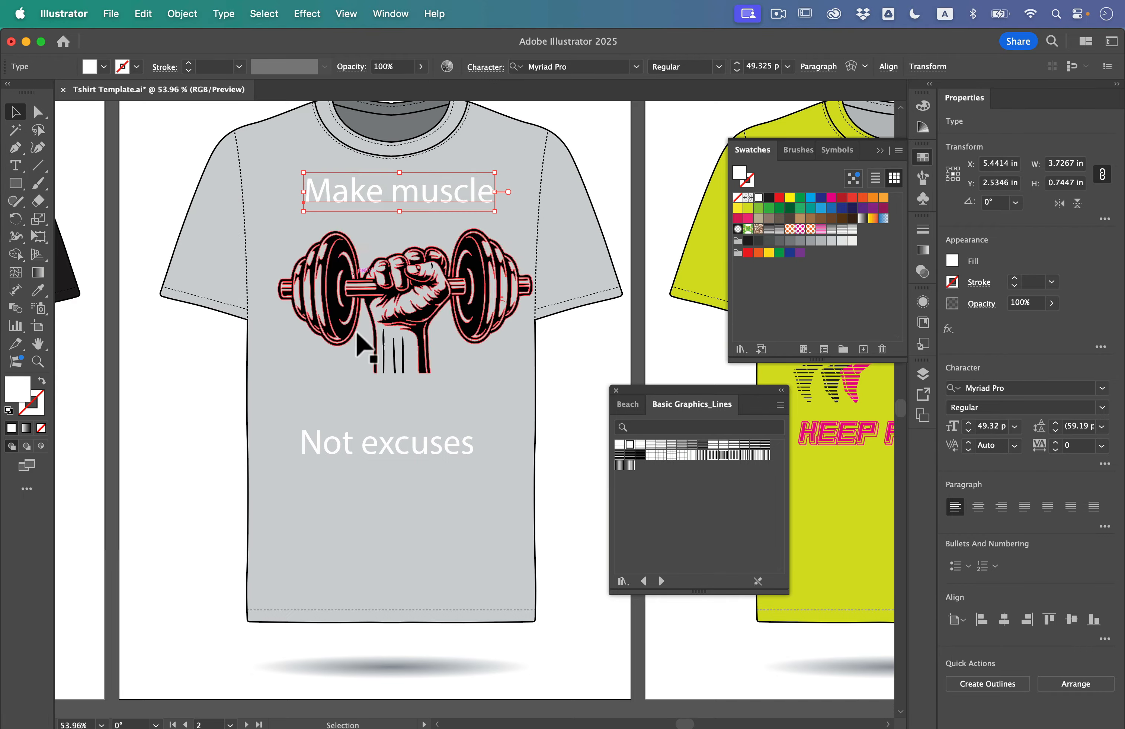
drag(366, 455, 384, 432)
drag(400, 279, 398, 301)
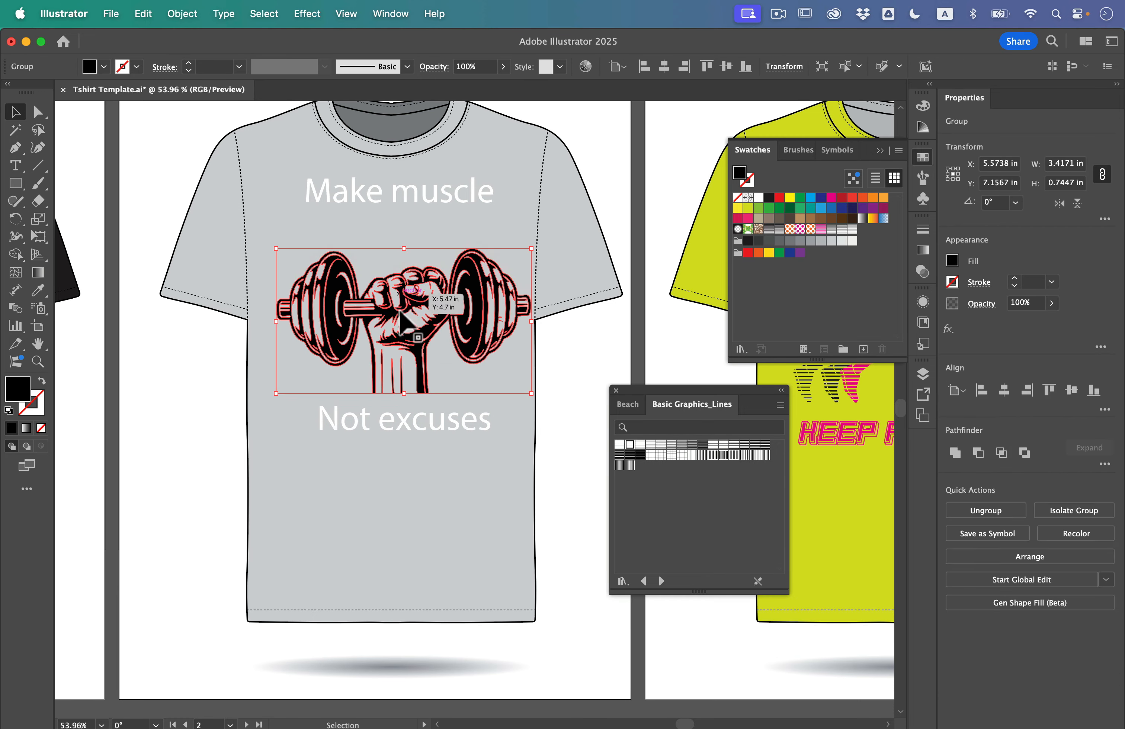
click(411, 422)
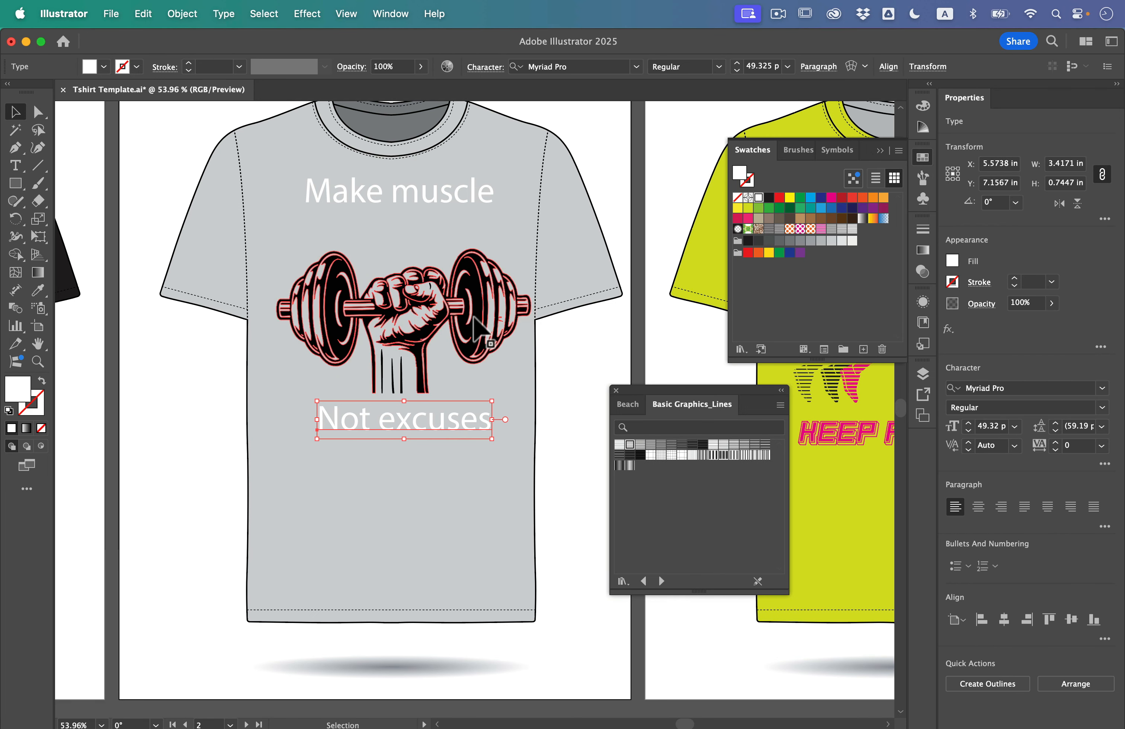
- Switch to the Adobe Fonts page in the browser and filter the font families by the Rough tag
key(ctrl+Right)
click(729, 473)
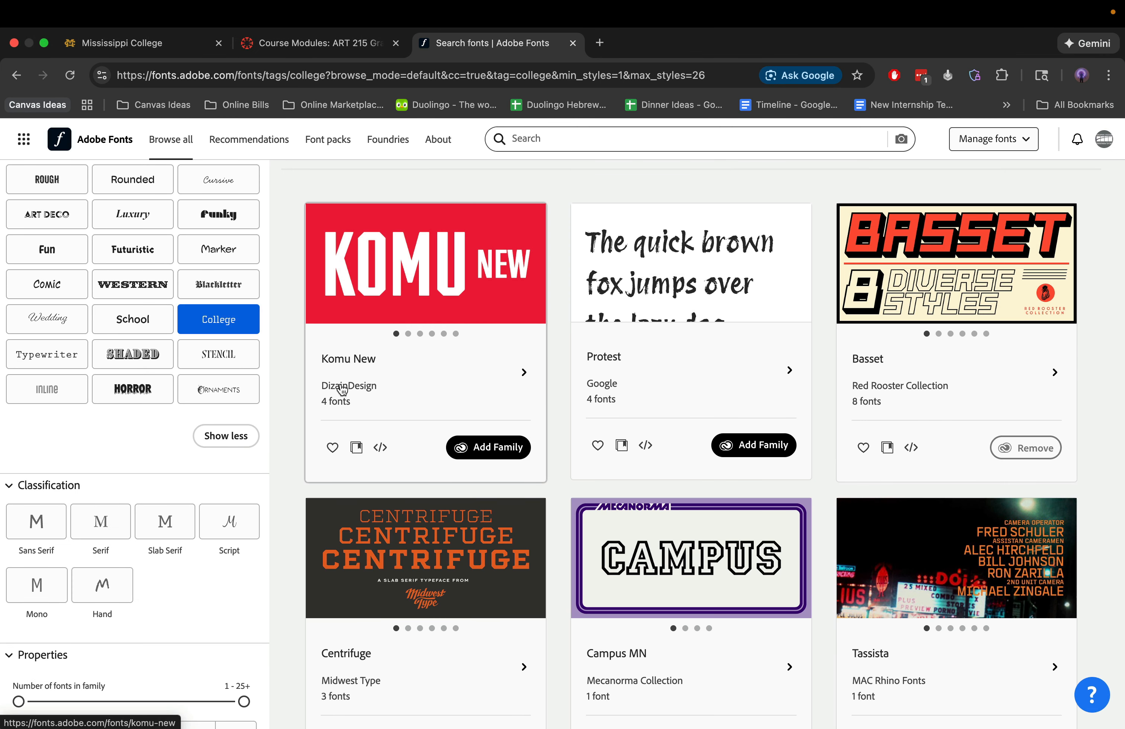
scroll(51, 318, up, 3)
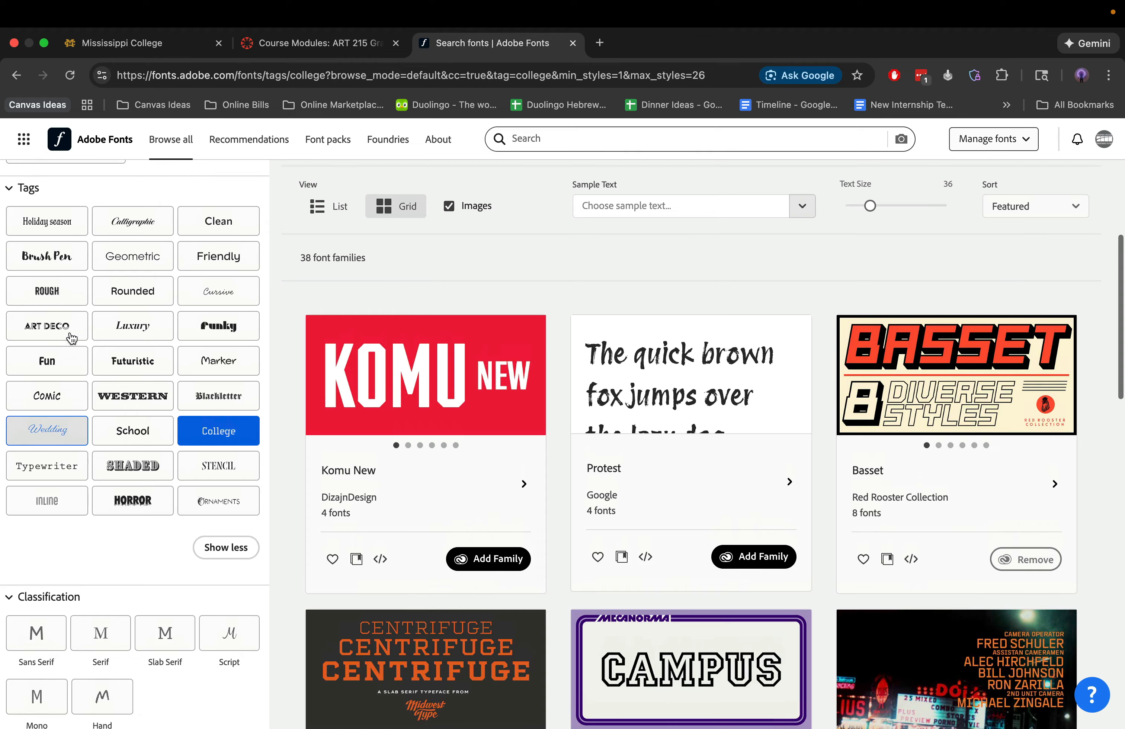
click(51, 300)
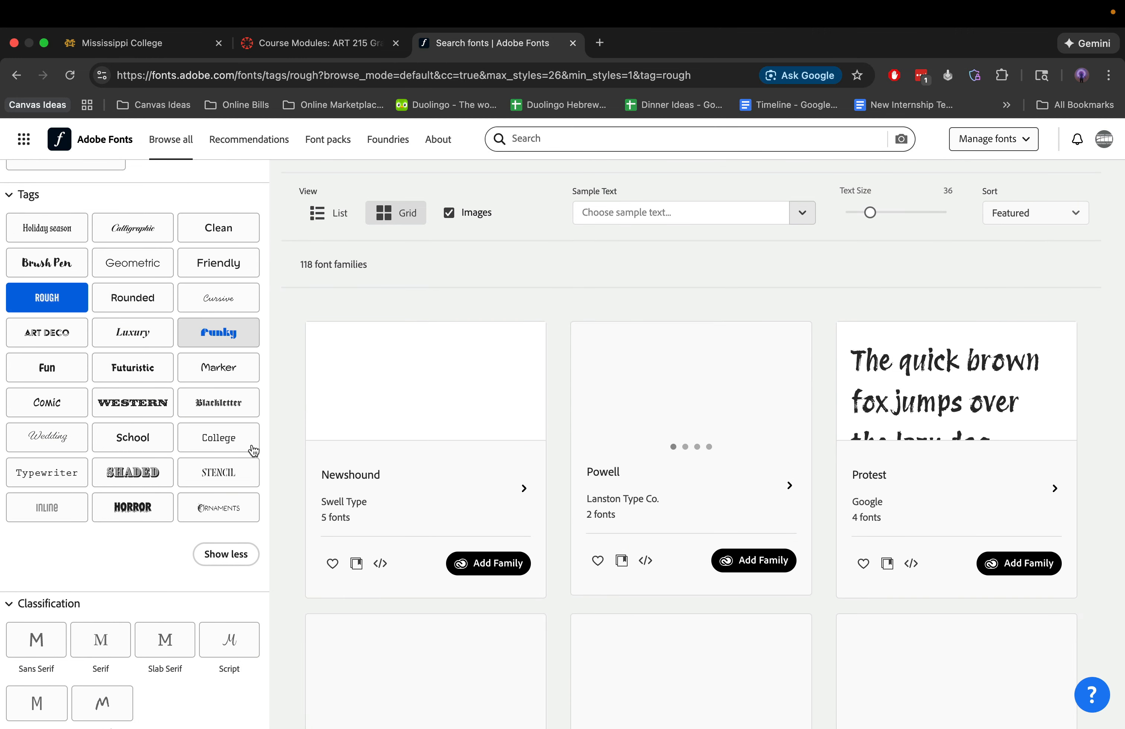
- Look through the rough font families and view the sample images of CC Zzzap and CC Chills
scroll(433, 497, down, 10)
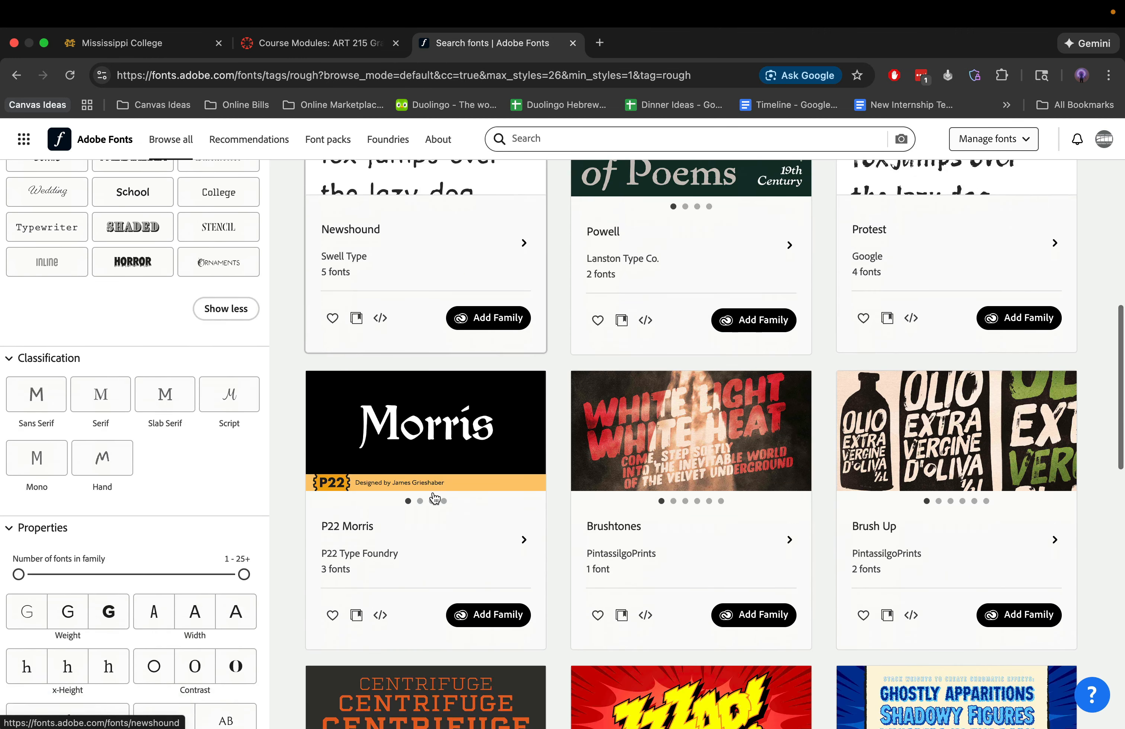
scroll(431, 494, up, 1)
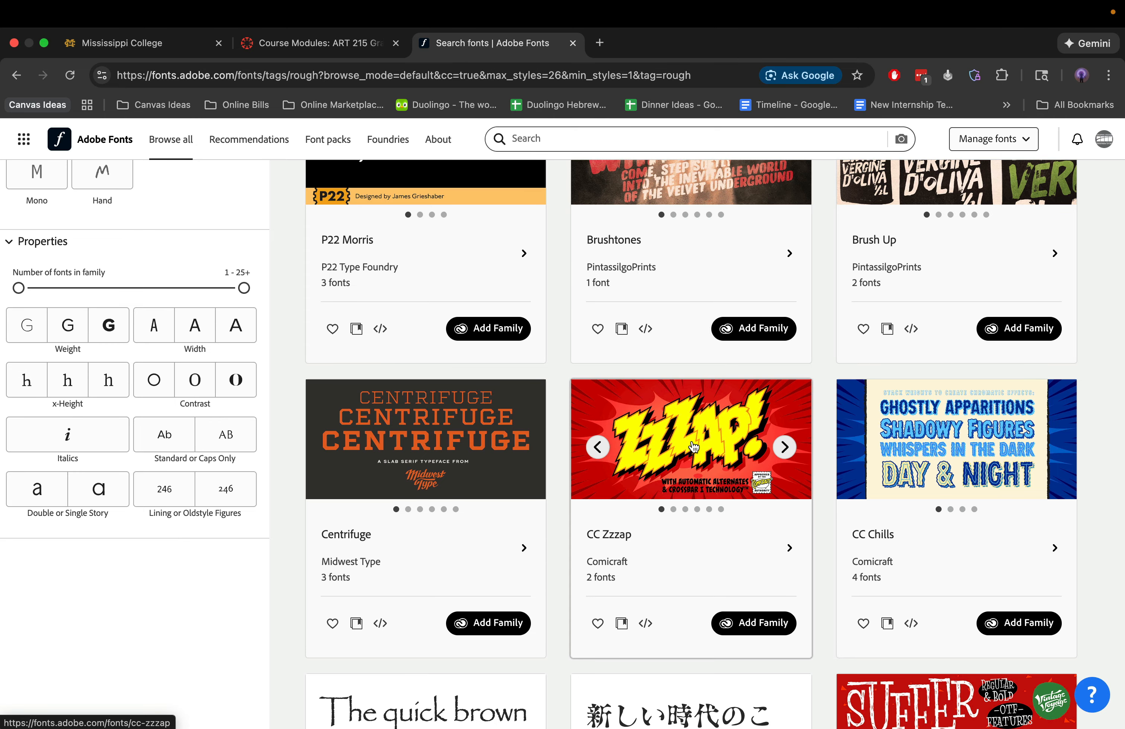
click(785, 445)
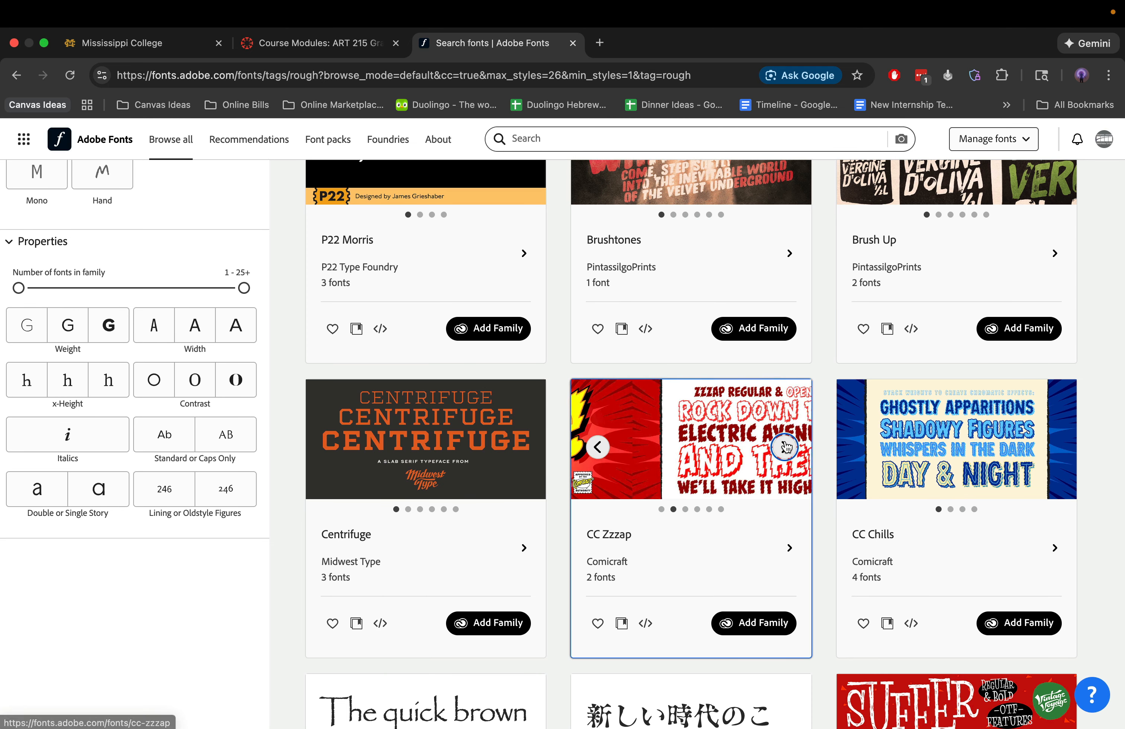
click(785, 446)
click(785, 447)
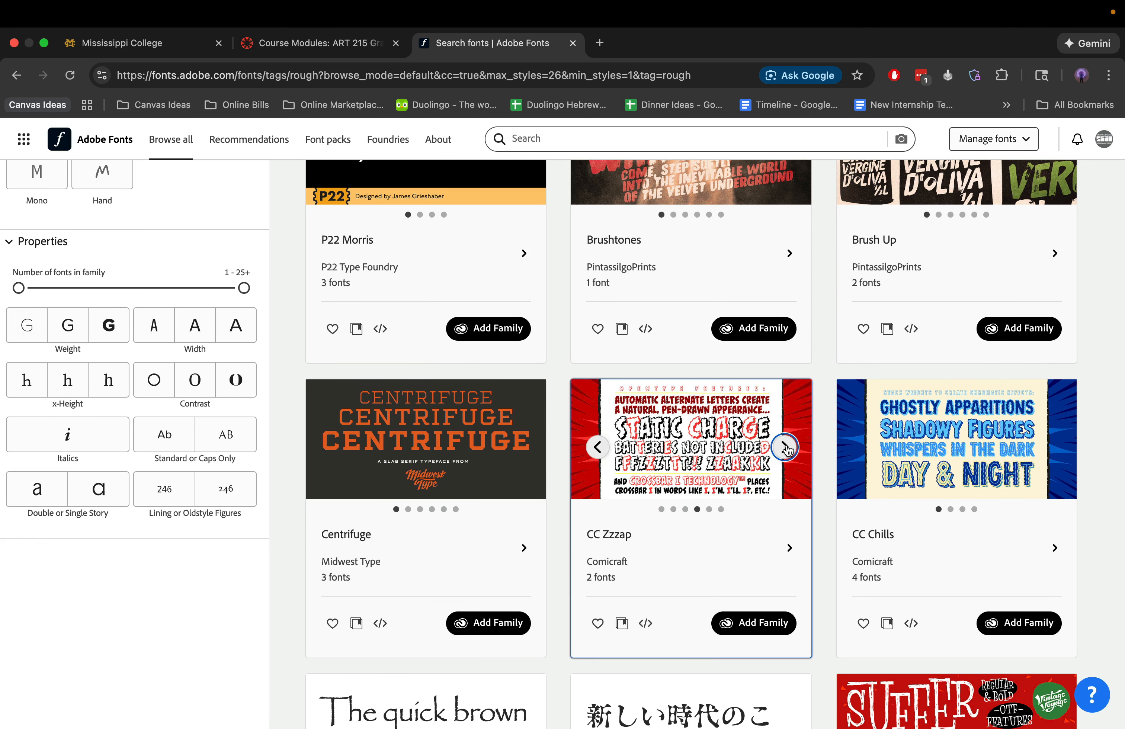
scroll(786, 426, down, 2)
click(1049, 388)
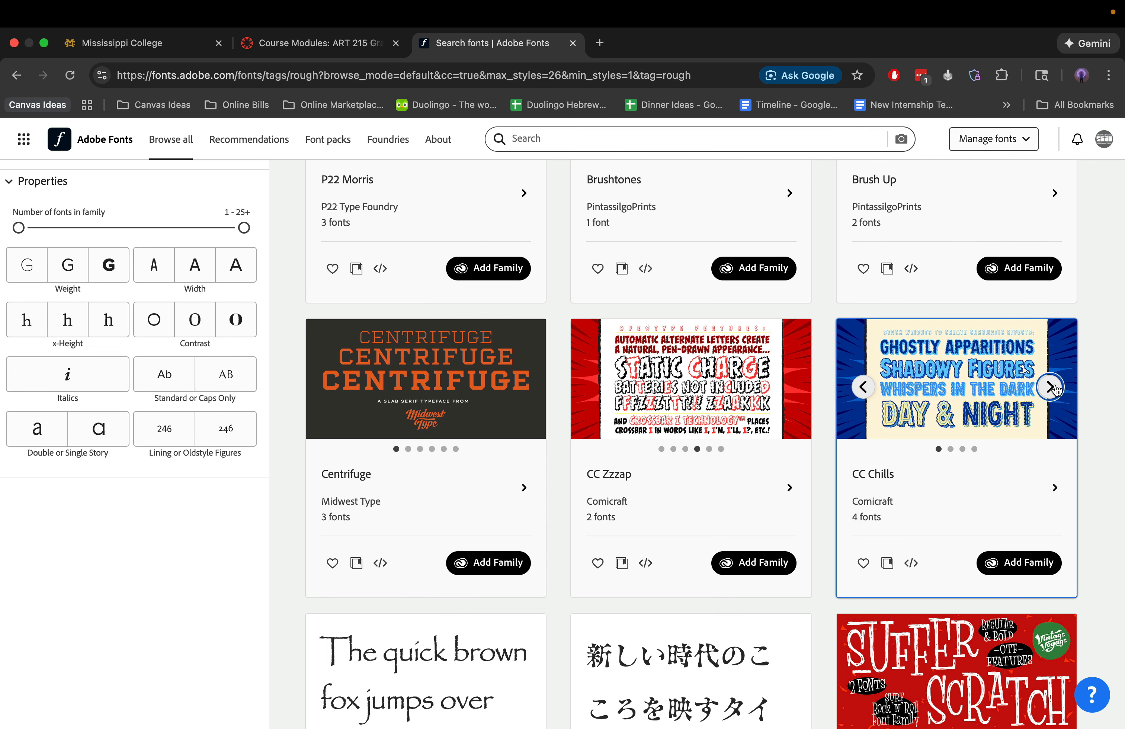
click(1049, 387)
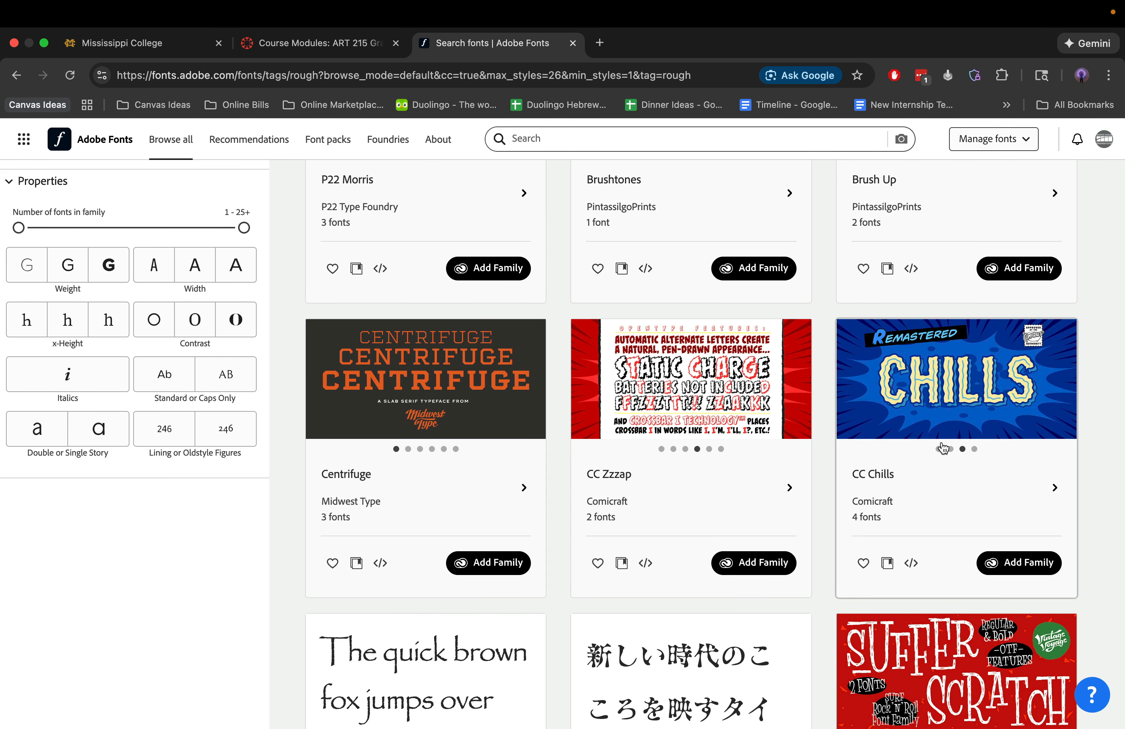
- Add the CC Chills family to the Adobe apps and bring up the Creative Cloud font manager
click(1028, 563)
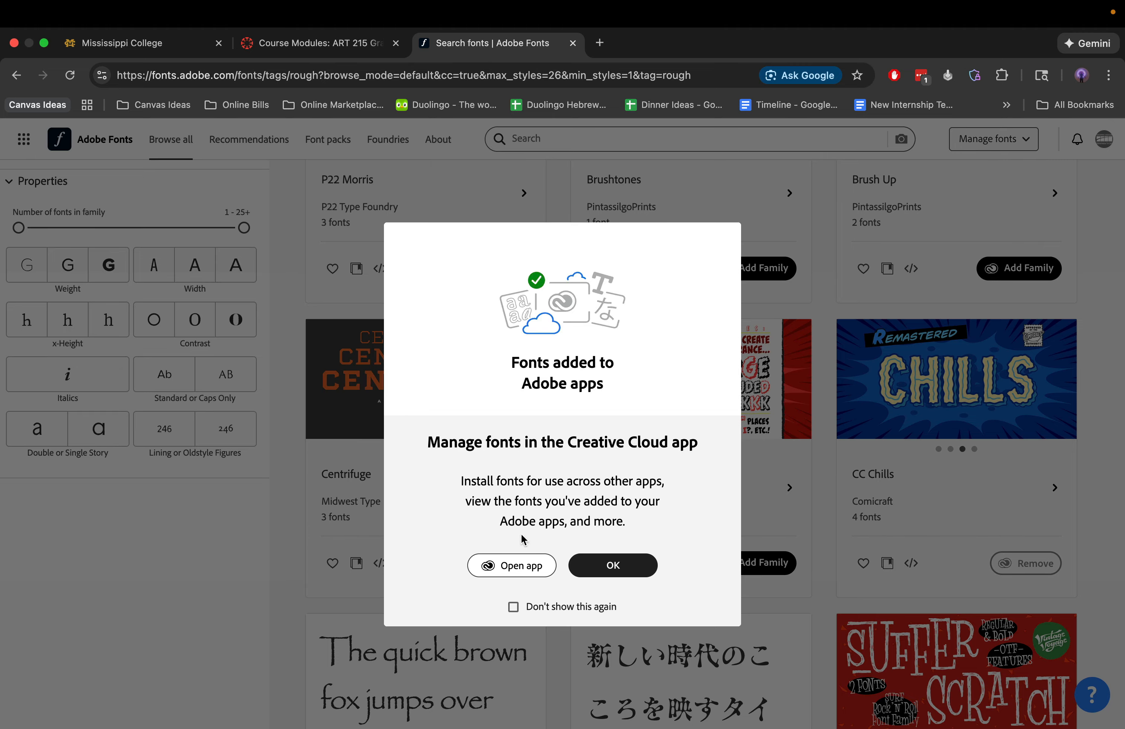
click(521, 564)
key(ctrl+Left)
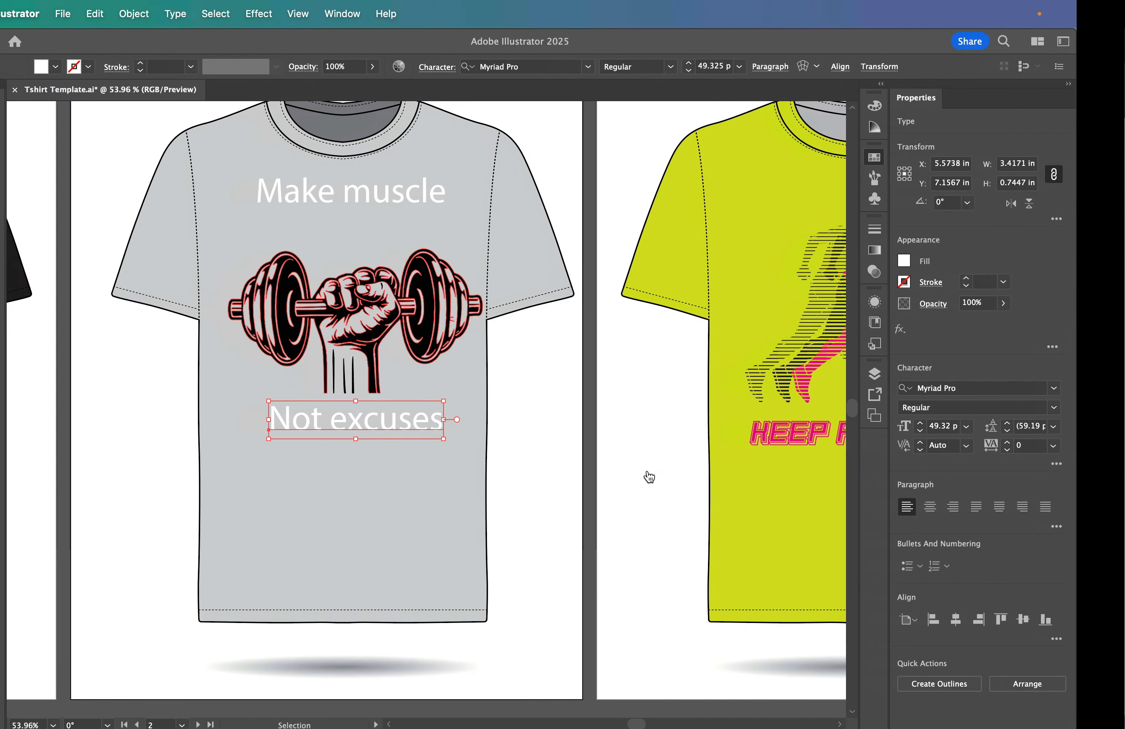
key(ctrl+Up)
click(405, 265)
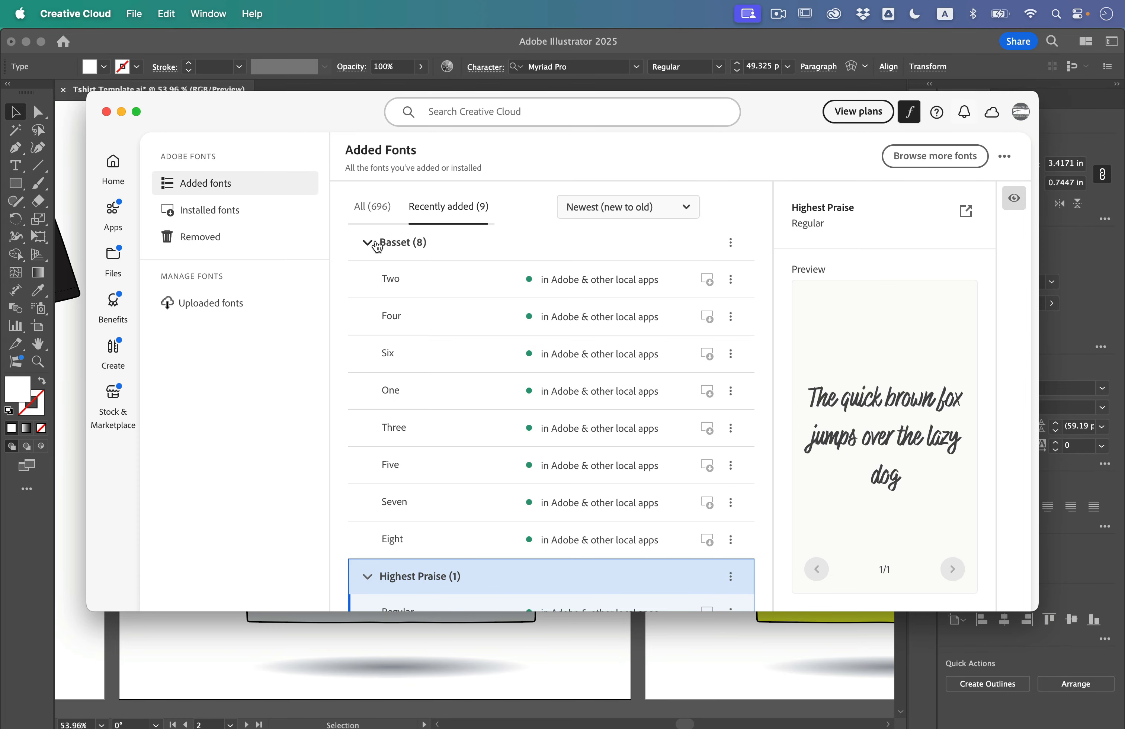
- Refresh the recently added fonts, expand CCChills and install the whole family for other local apps
click(368, 243)
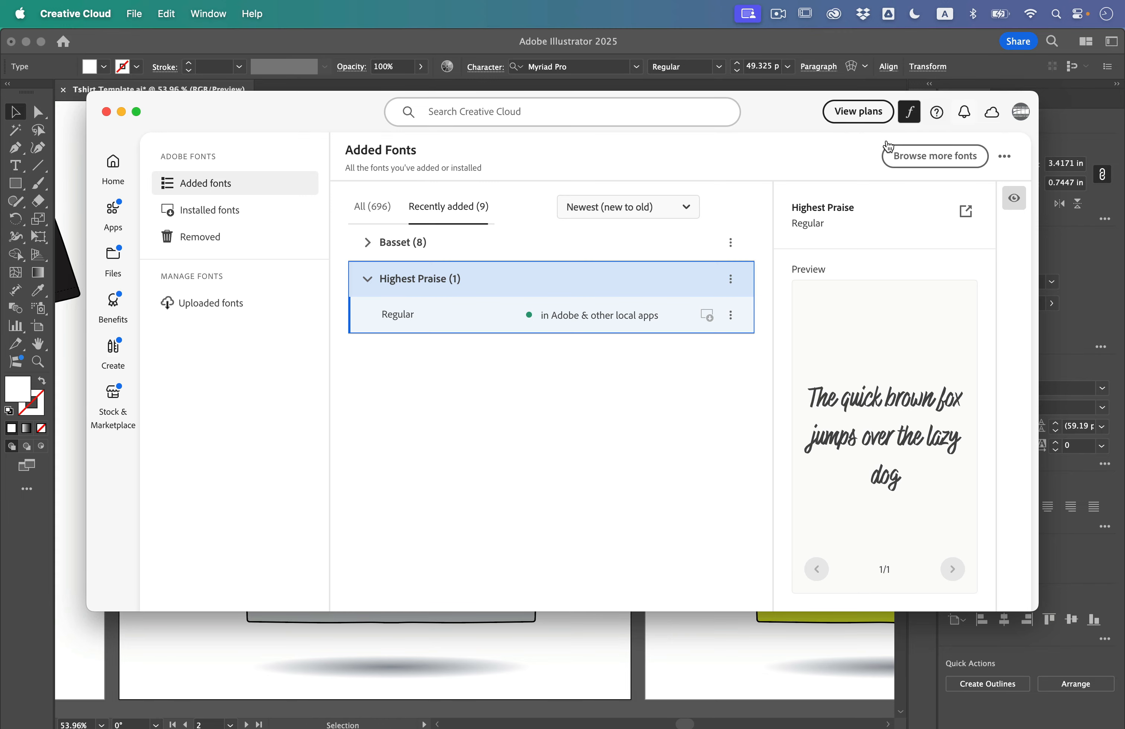
click(376, 203)
click(452, 220)
click(368, 244)
click(368, 246)
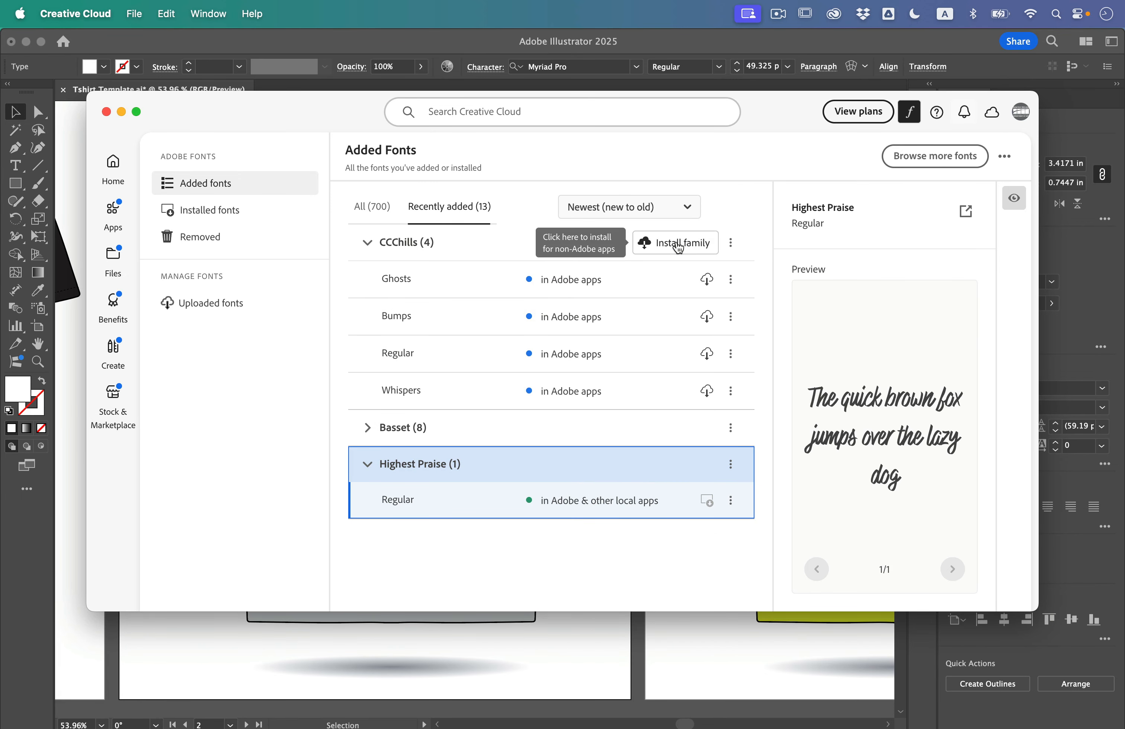
click(678, 245)
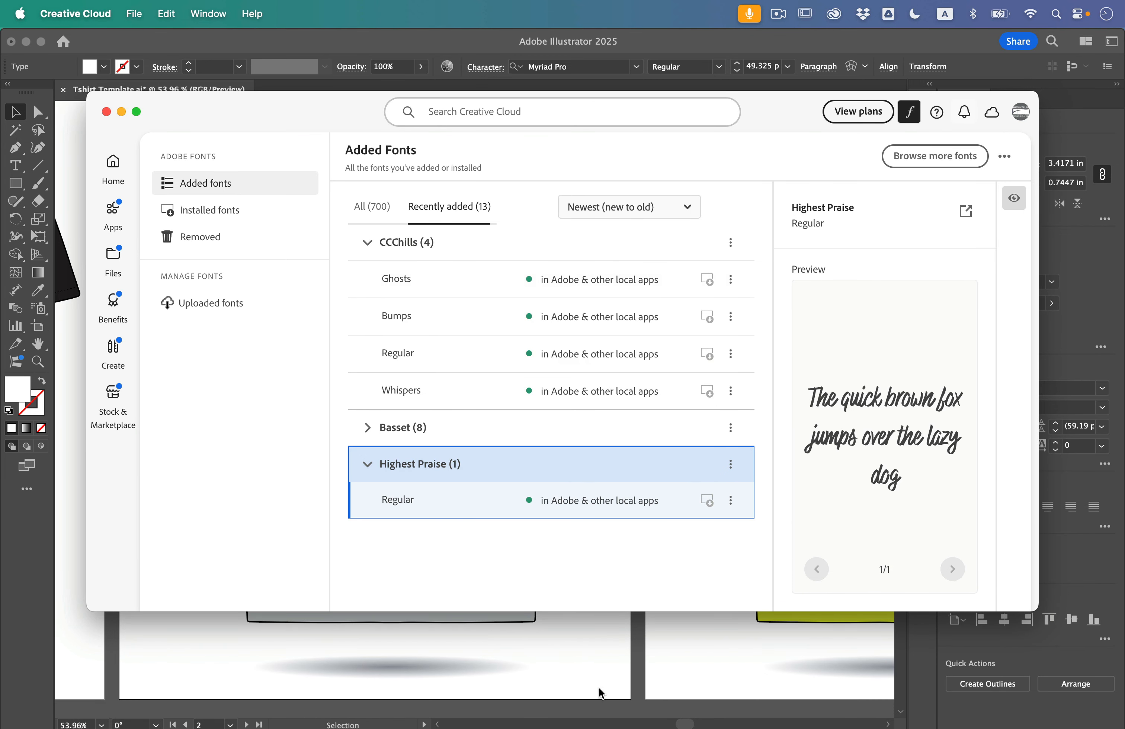
- Switch back to Illustrator, compare the CCChills variants on the "Make muscle" text and apply the plain CCChills font
click(615, 661)
click(373, 207)
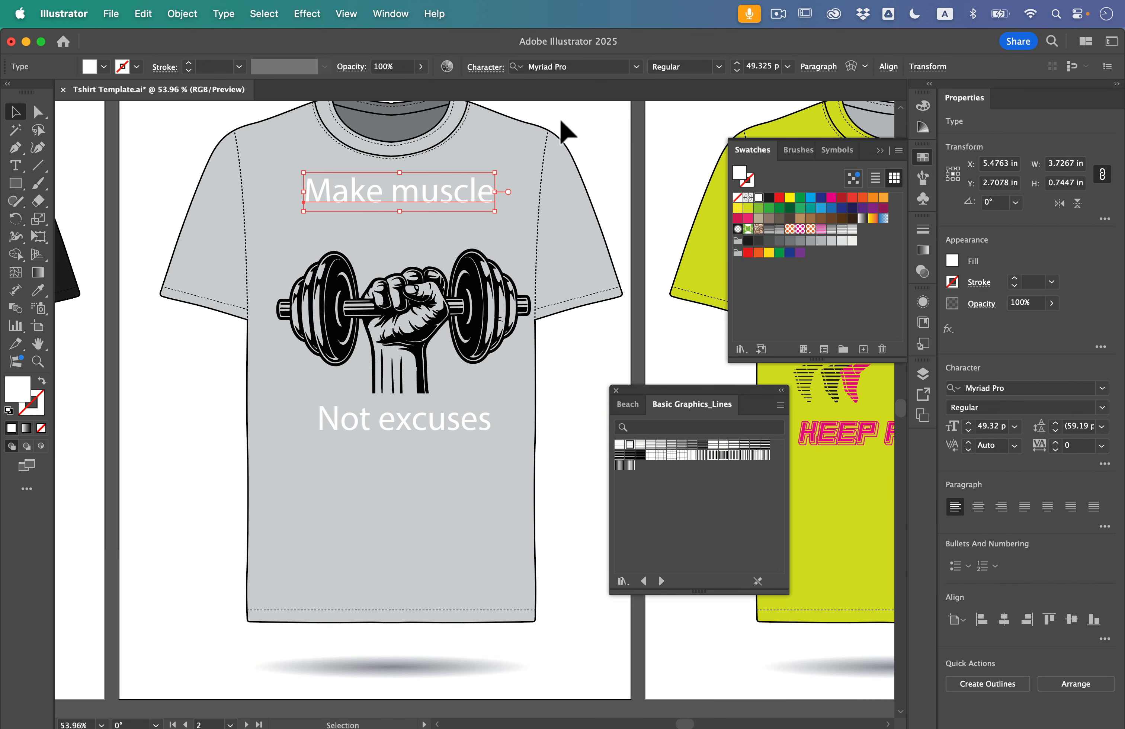
click(590, 66)
text(cc)
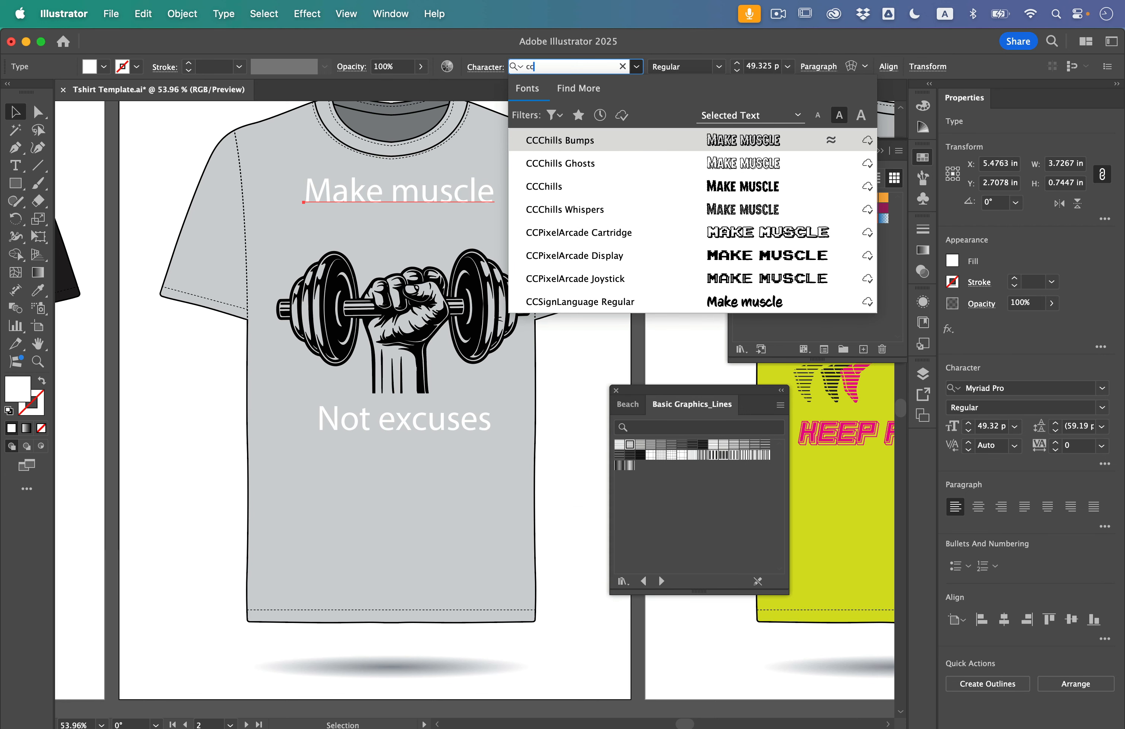
key(Down)
key(Down)
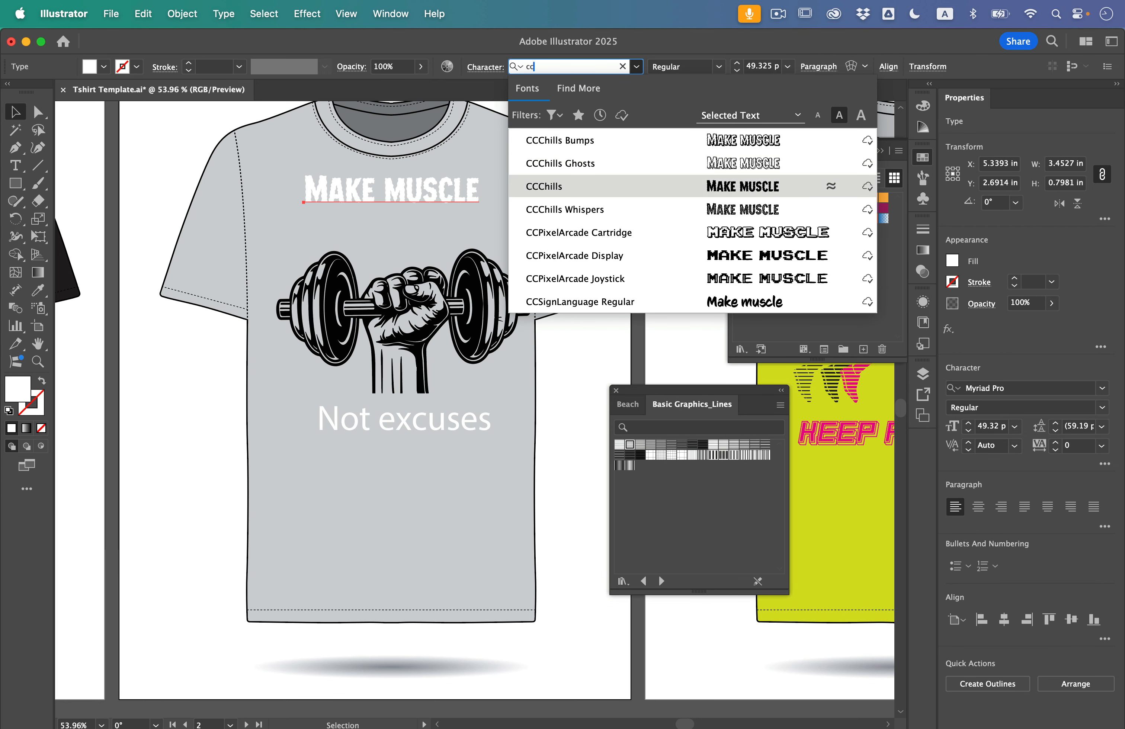
key(Down)
key(Down)
key(Up)
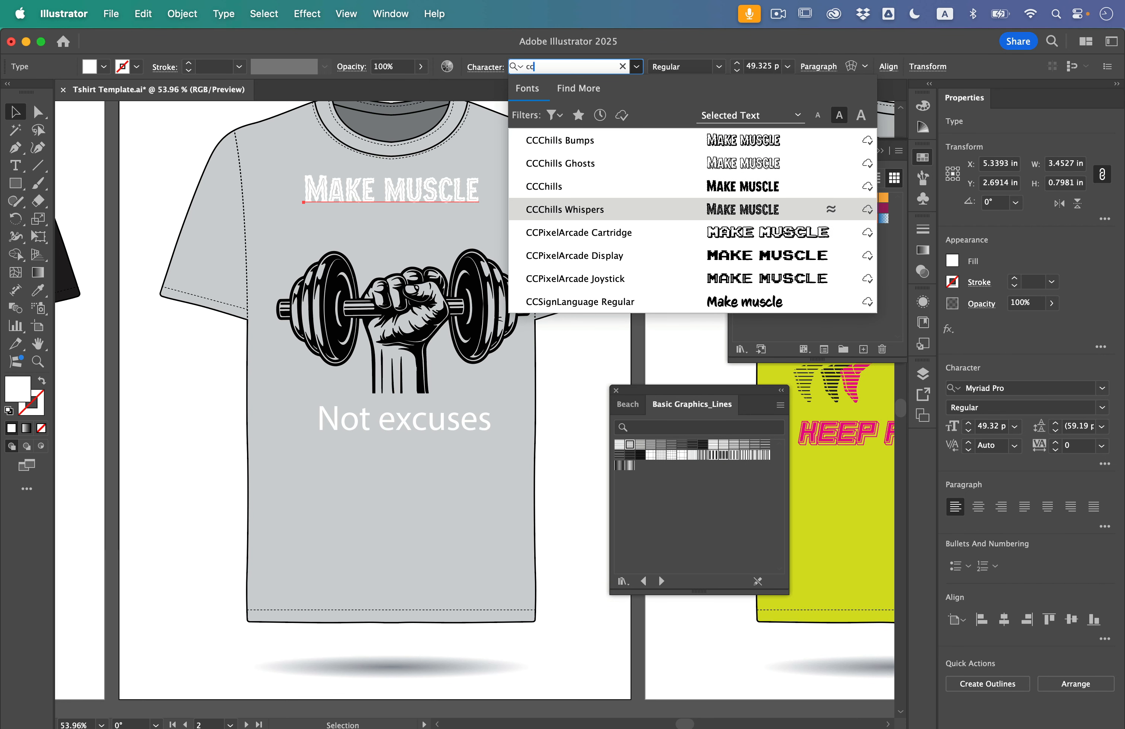
key(Up)
key(Up)
key(Down)
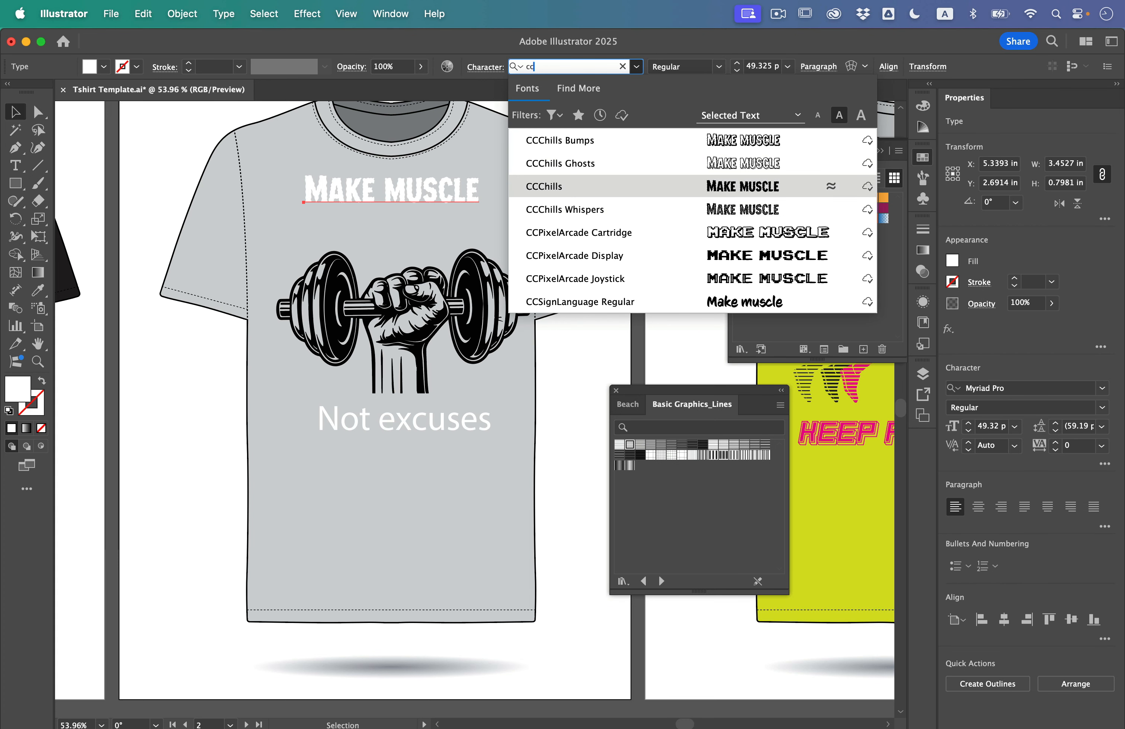
key(Return)
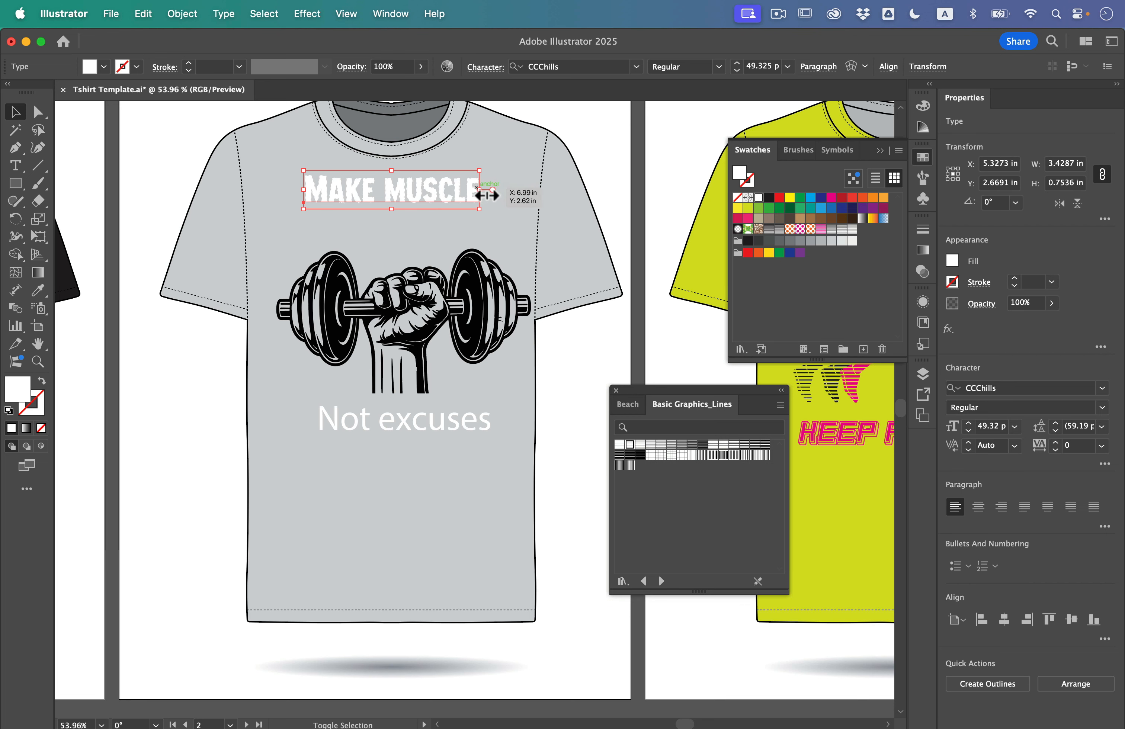
- Scale the "Make muscle" text above the fist to about 55 pt and set it in all caps
drag(487, 195, 465, 211)
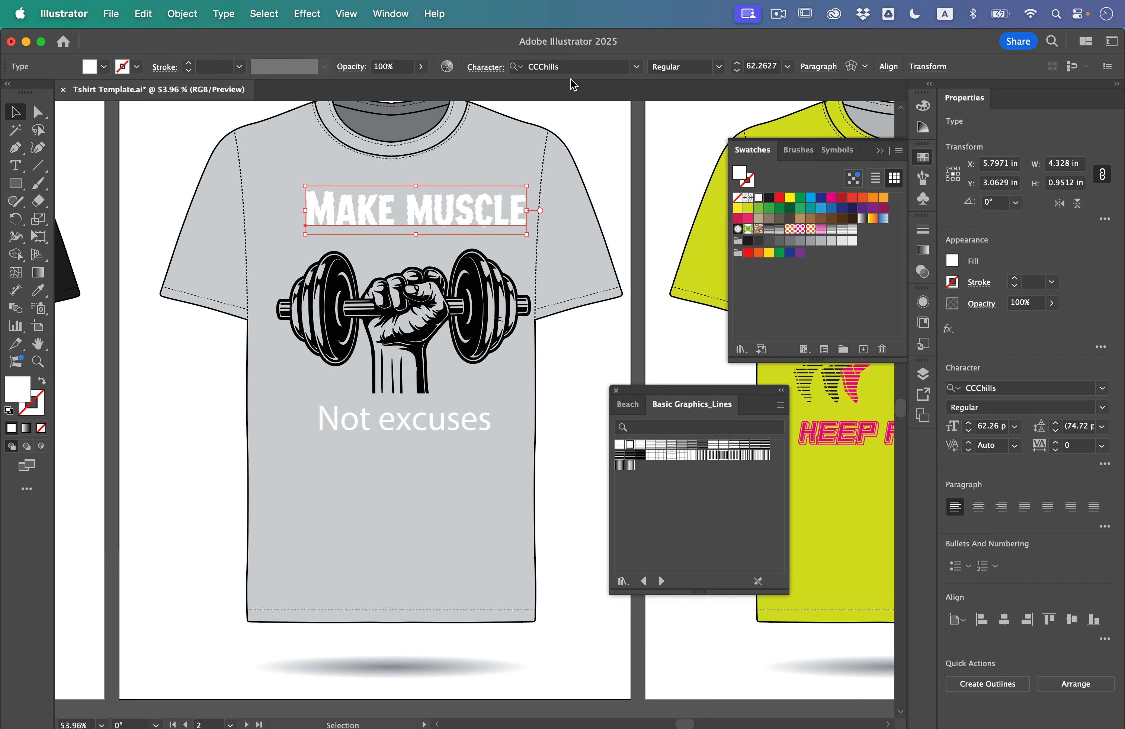
click(487, 68)
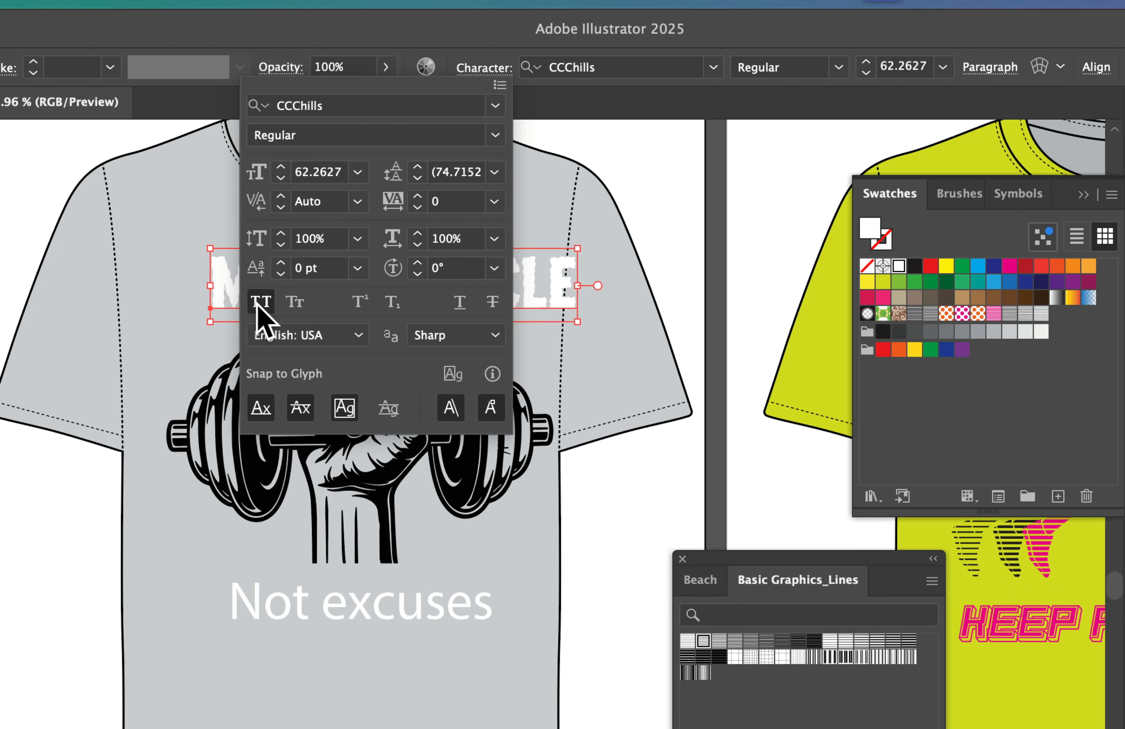
click(159, 225)
drag(578, 287, 530, 308)
- Filter the fonts by "cc" for the "Not excuses" text, compare the CCChills variants and apply CCChills Bumps
click(403, 601)
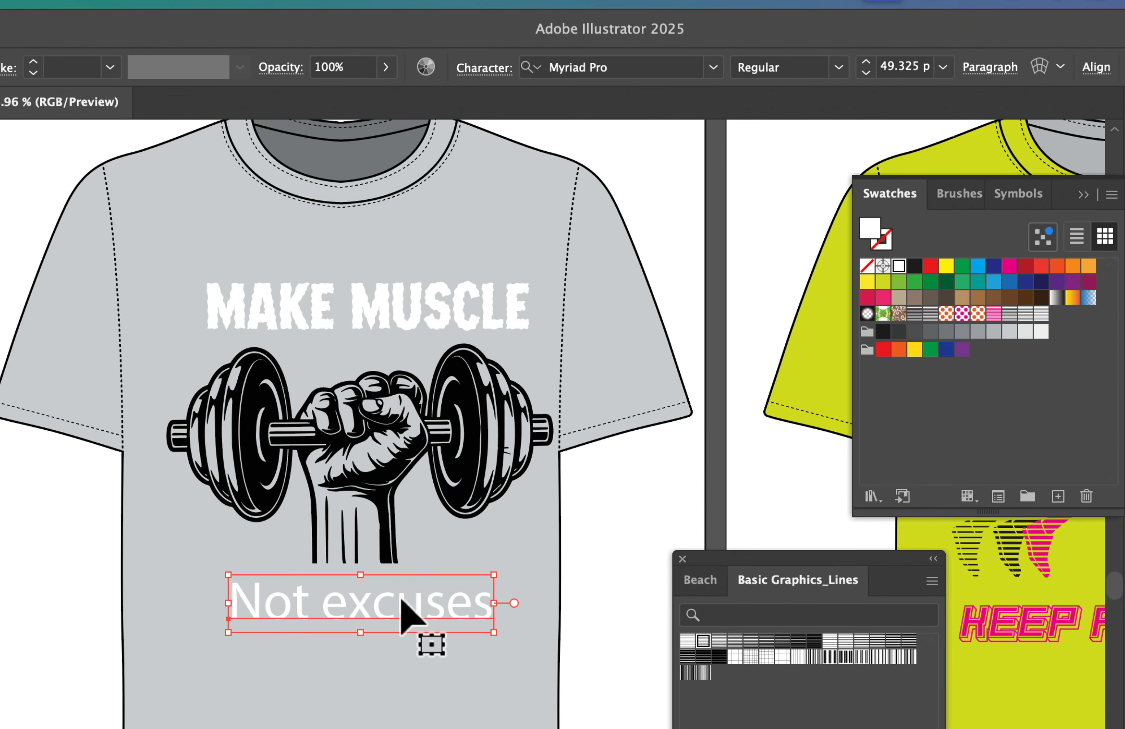
click(601, 67)
text(cc)
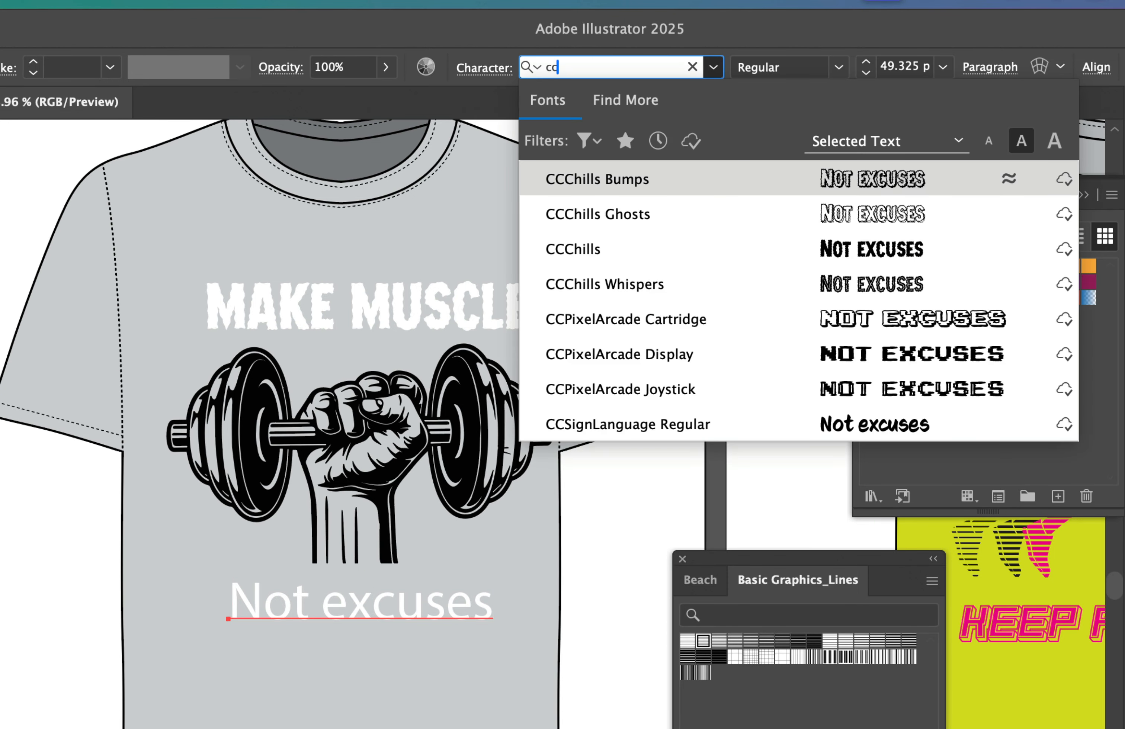
key(Down)
key(Down)
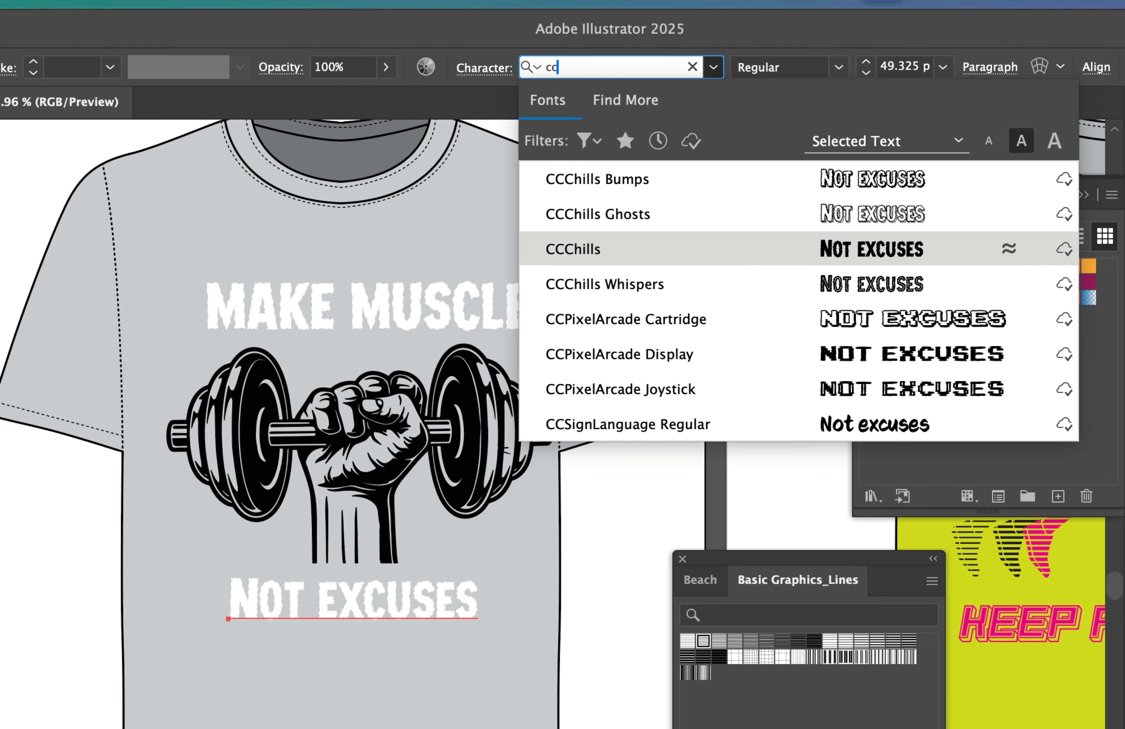
key(Up)
key(Up)
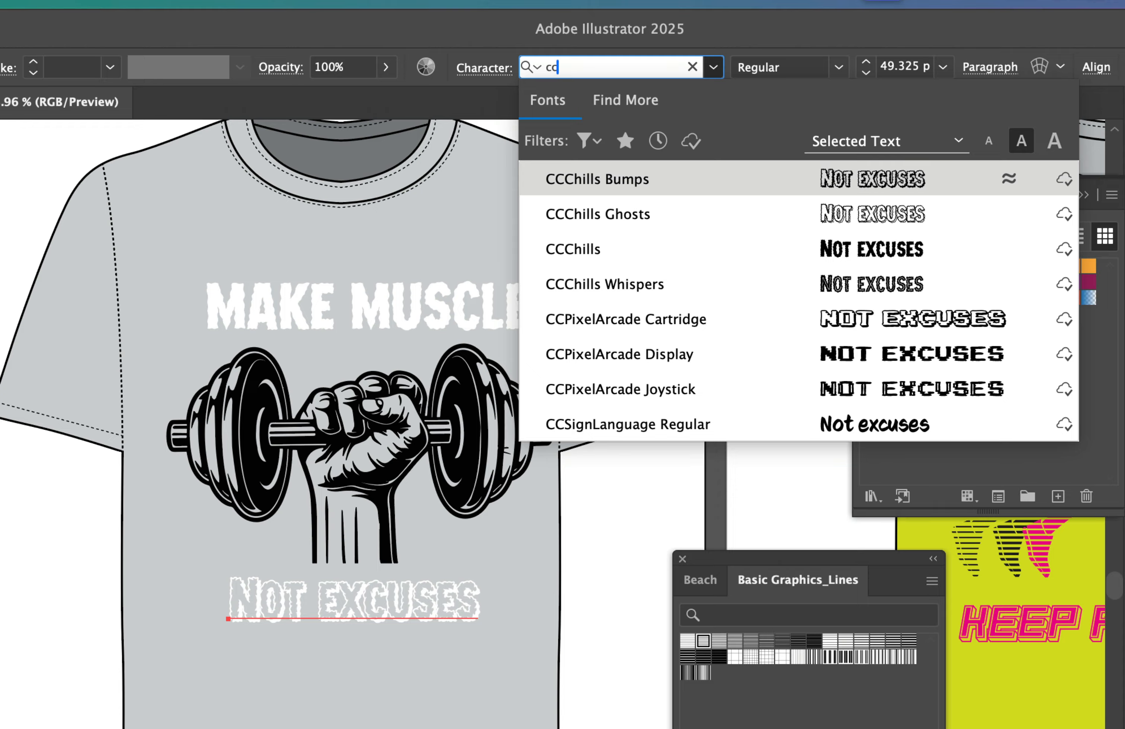
key(Return)
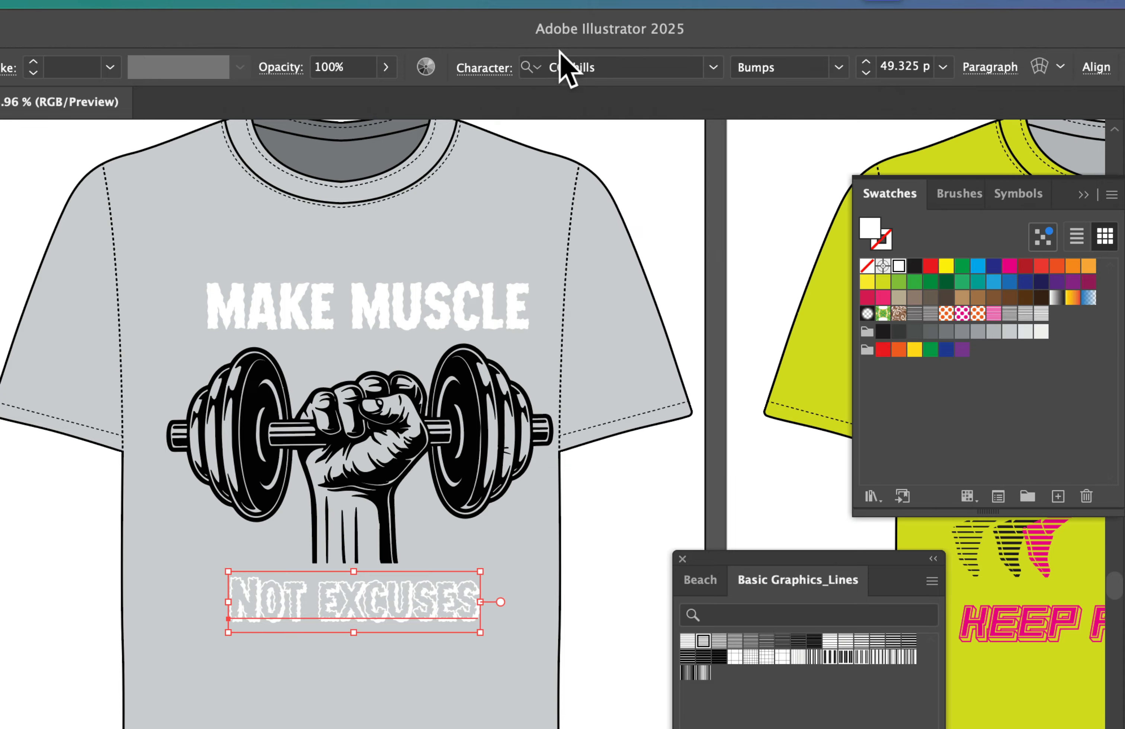
- Set the "Not excuses" text in all caps with a tracking of 30
click(496, 69)
click(261, 302)
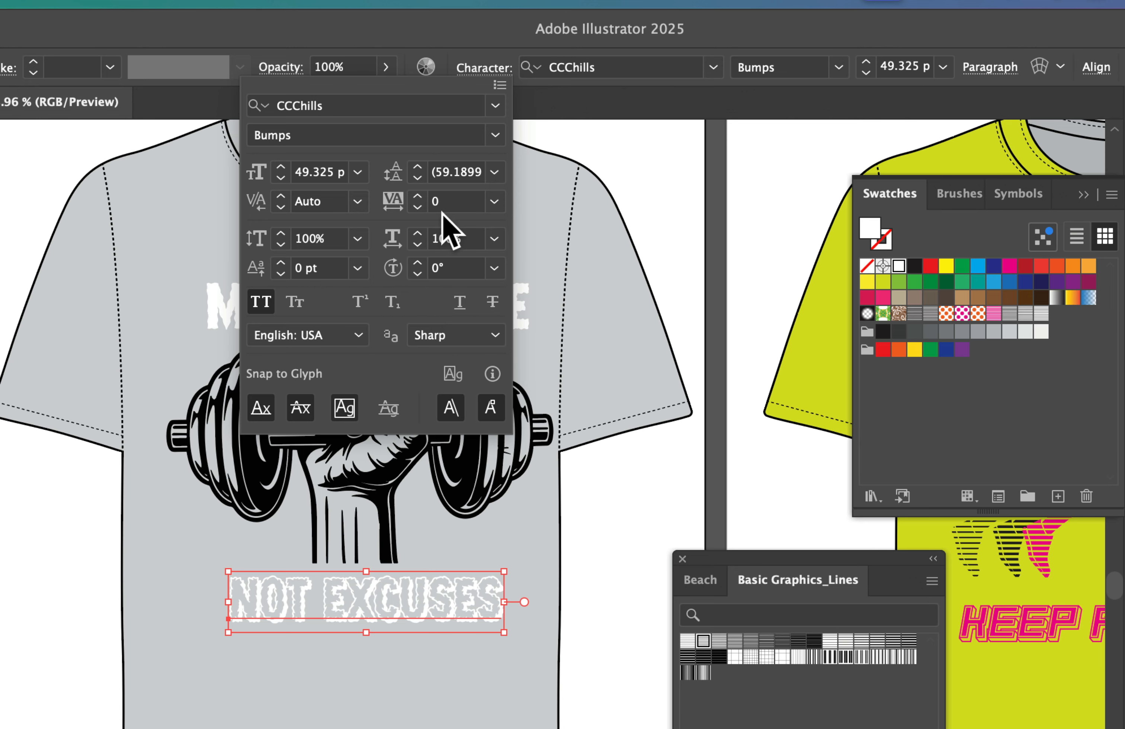
click(417, 197)
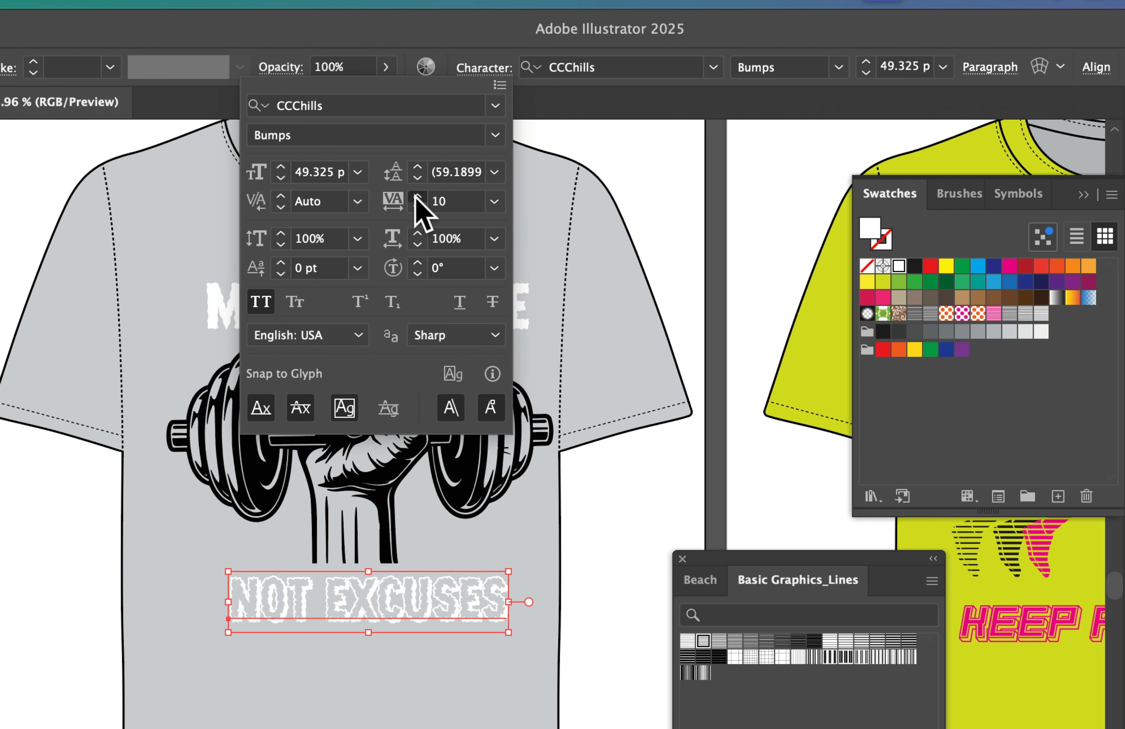
click(417, 197)
click(417, 197)
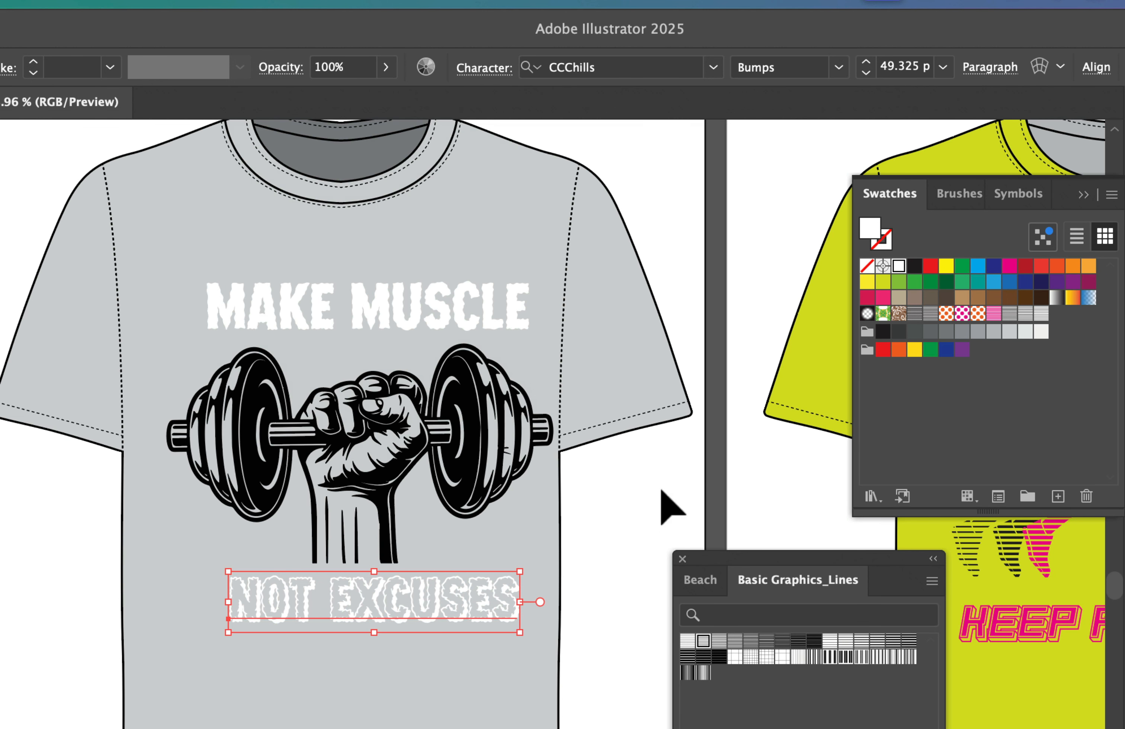
click(661, 490)
- Reposition the dumbbell fist, "Not excuses" and "Make muscle" slightly lower on the gray shirt
scroll(434, 588, left, 2)
scroll(434, 589, down, 1)
scroll(434, 589, right, 2)
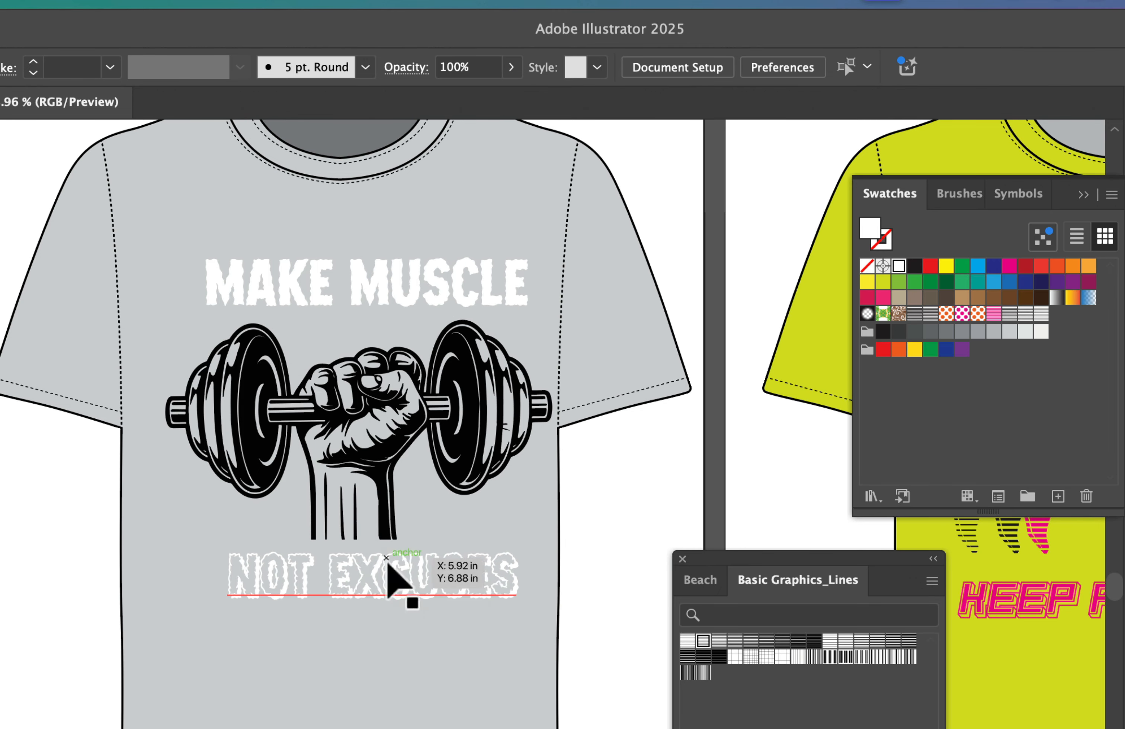
scroll(385, 665, left, 1)
scroll(385, 664, down, 1)
scroll(385, 665, down, 1)
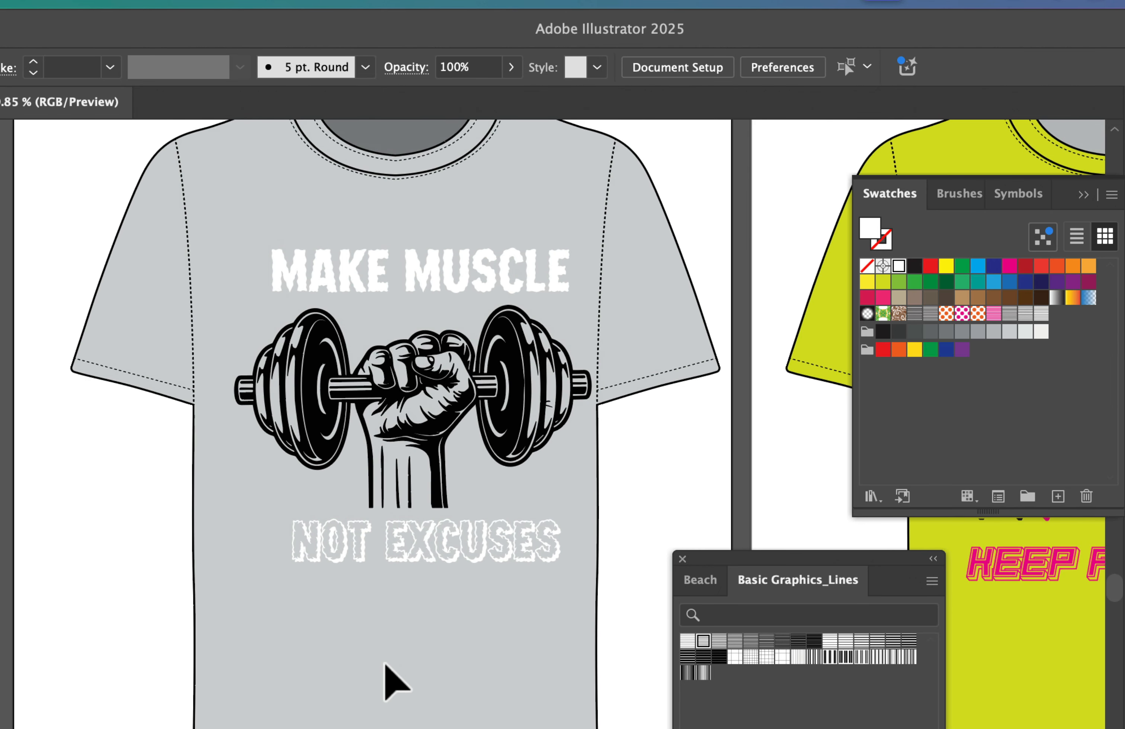
drag(430, 456, 432, 476)
drag(435, 551, 424, 593)
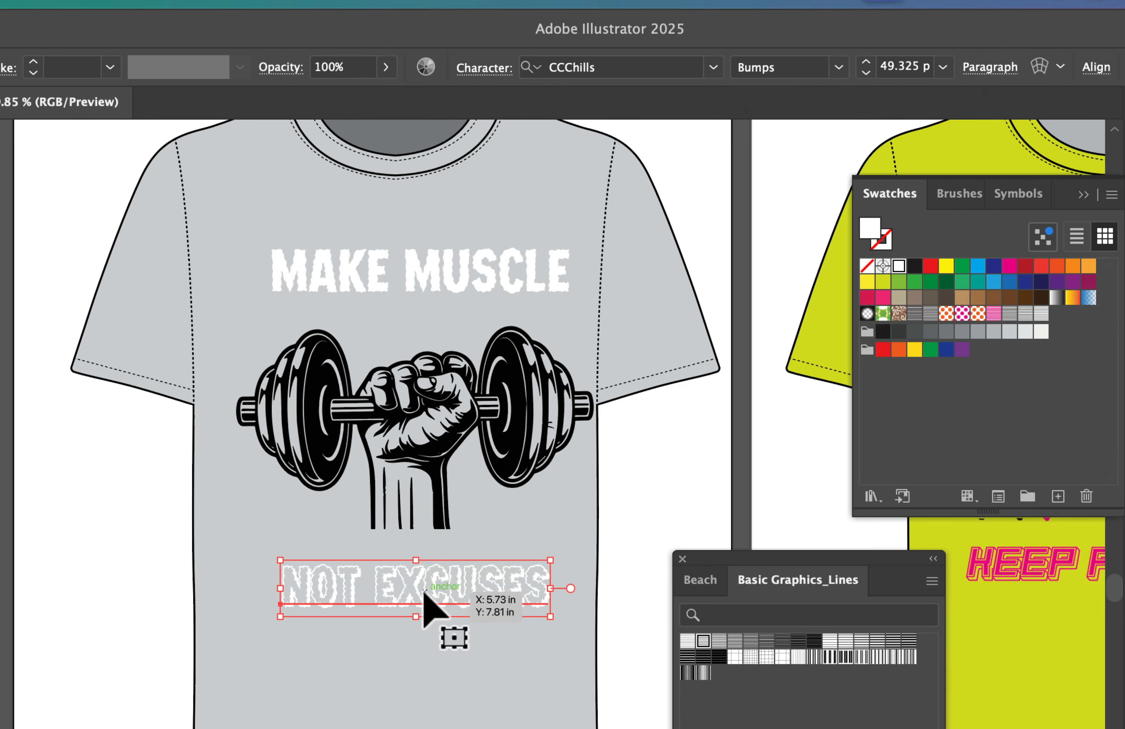
drag(452, 272, 455, 291)
- Fill both the "Make muscle" and "Not excuses" texts with the black swatch
click(914, 266)
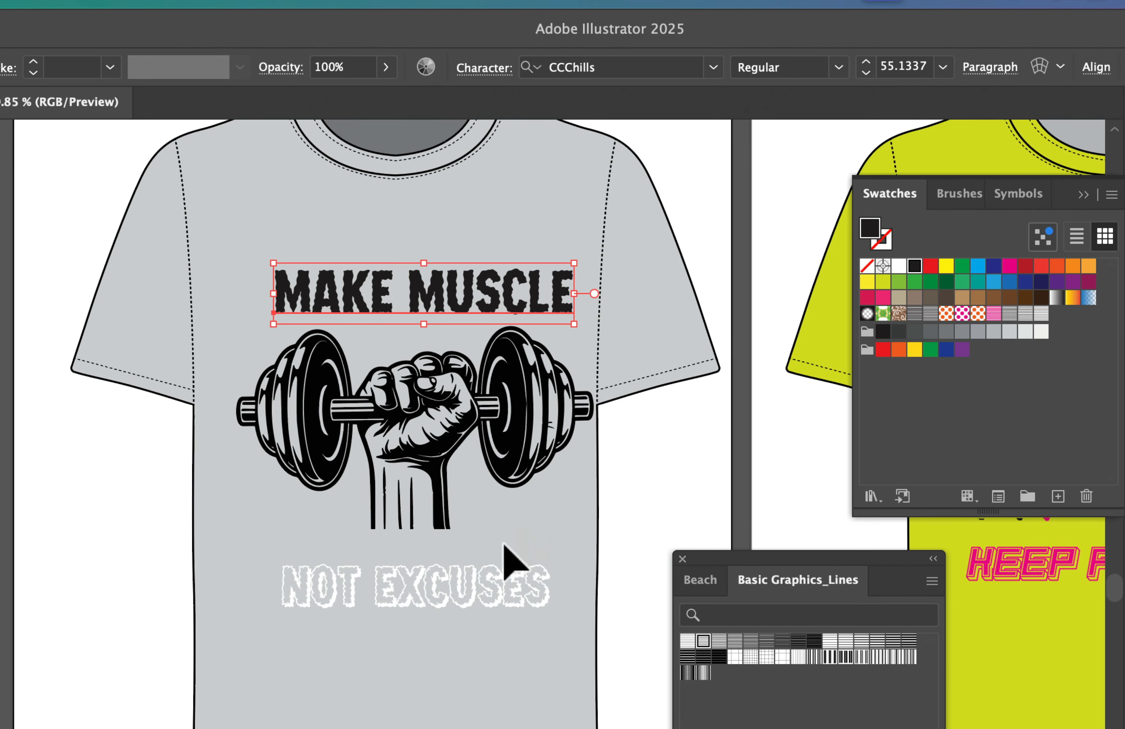
click(492, 566)
click(918, 268)
click(678, 466)
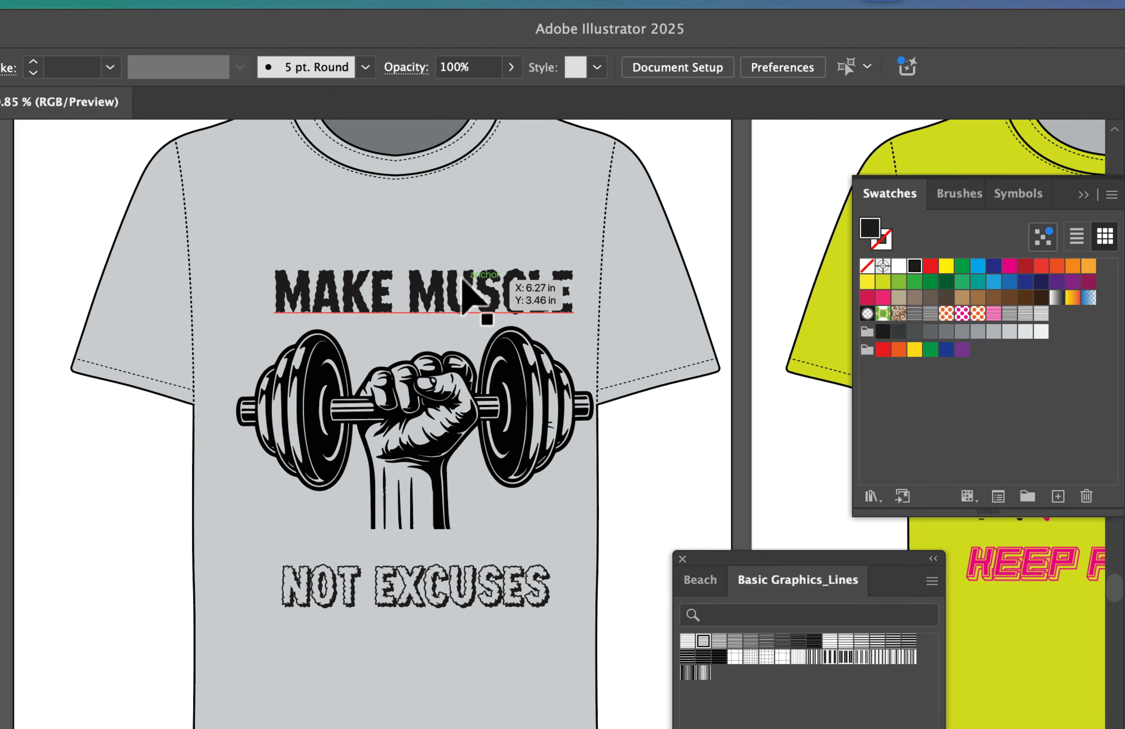
- Start a Make with Warp envelope distortion on the "Make muscle" text and keep the warp settings clear of the artwork
click(483, 296)
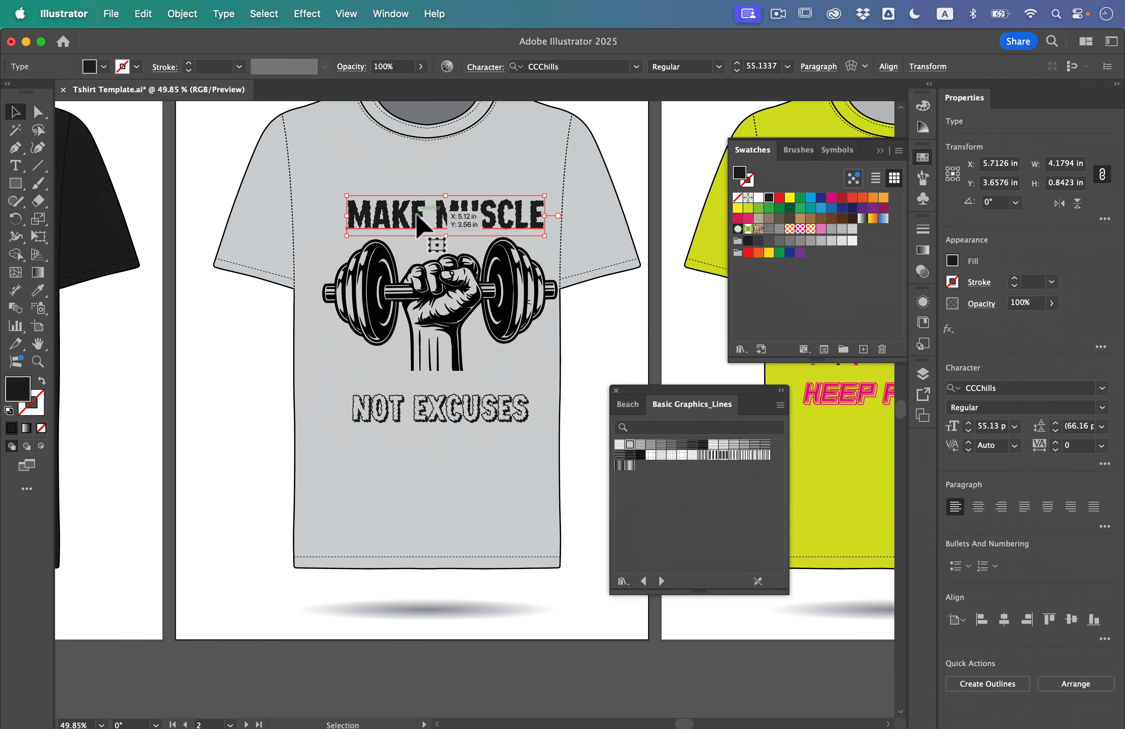
click(185, 12)
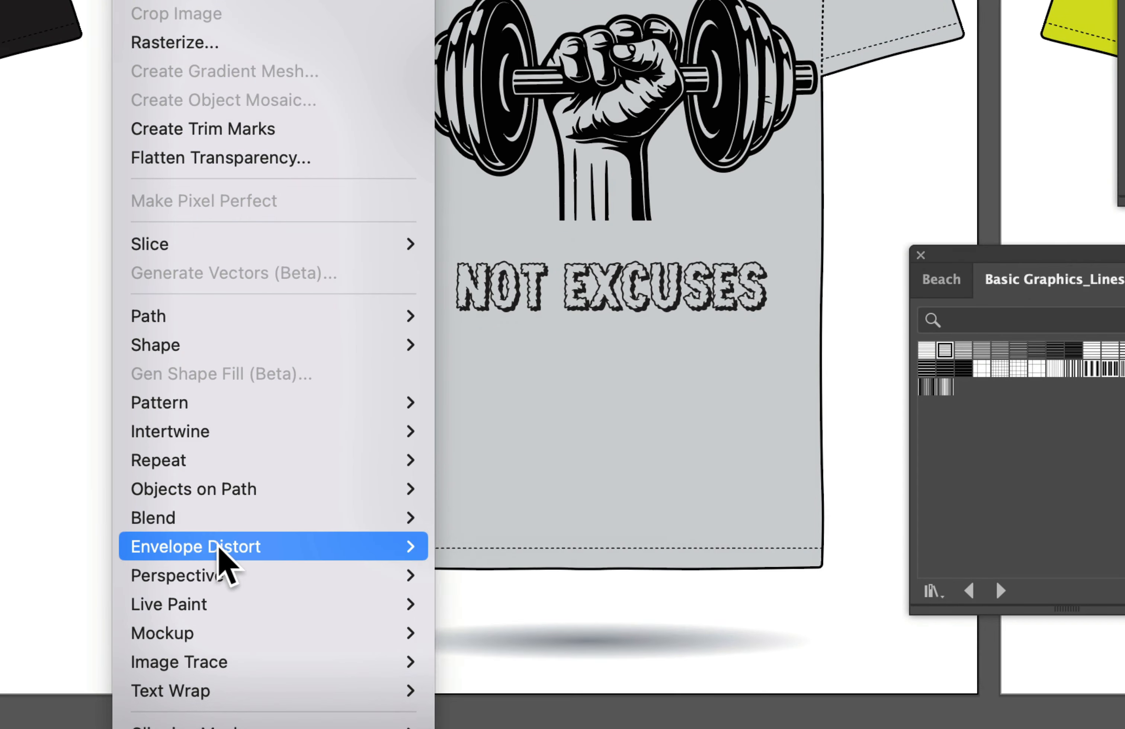
mouse_move(220, 551)
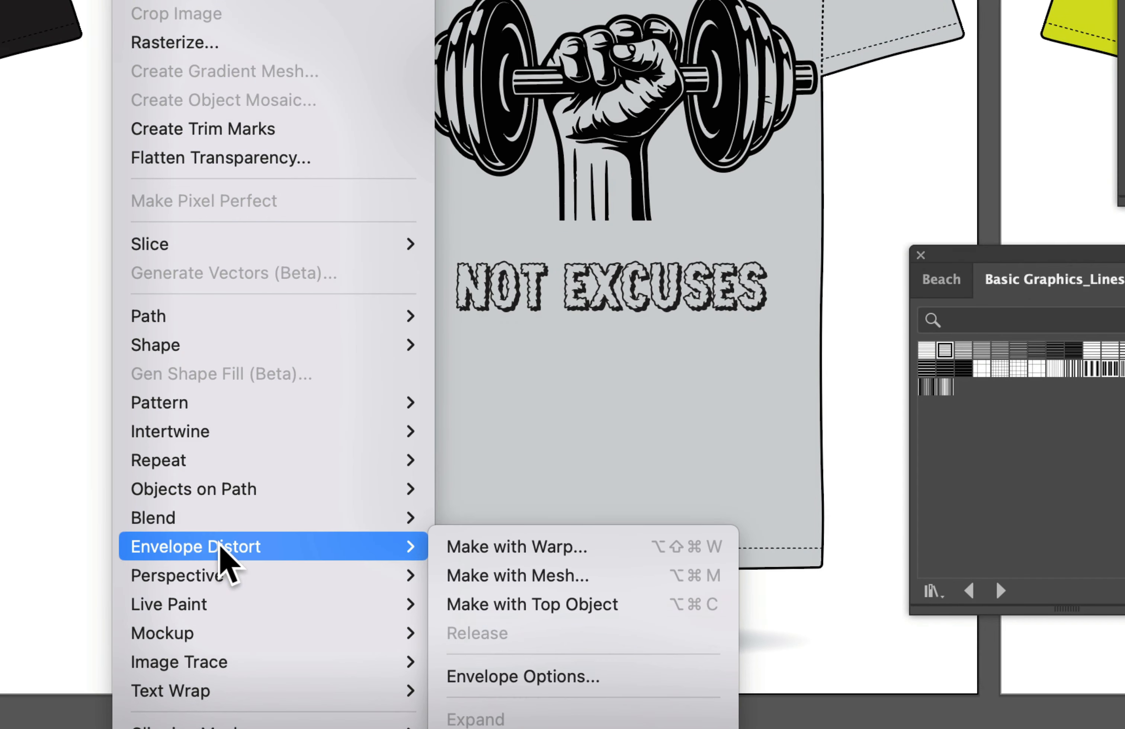
click(532, 552)
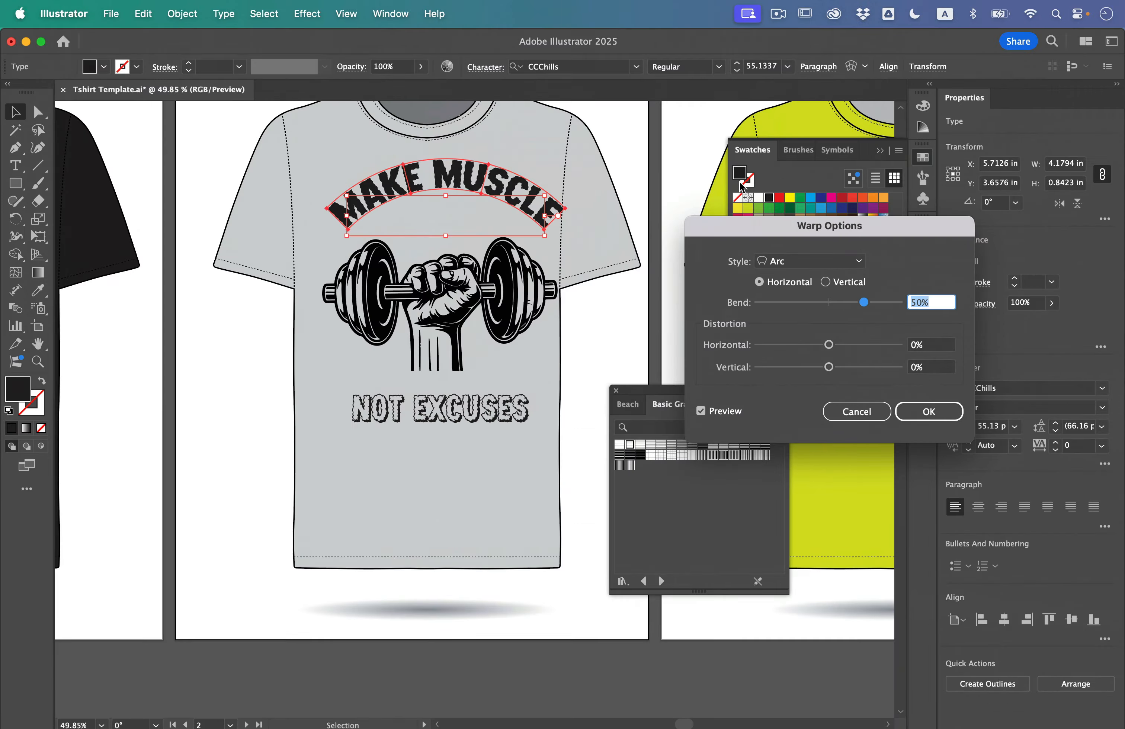
drag(746, 234, 654, 167)
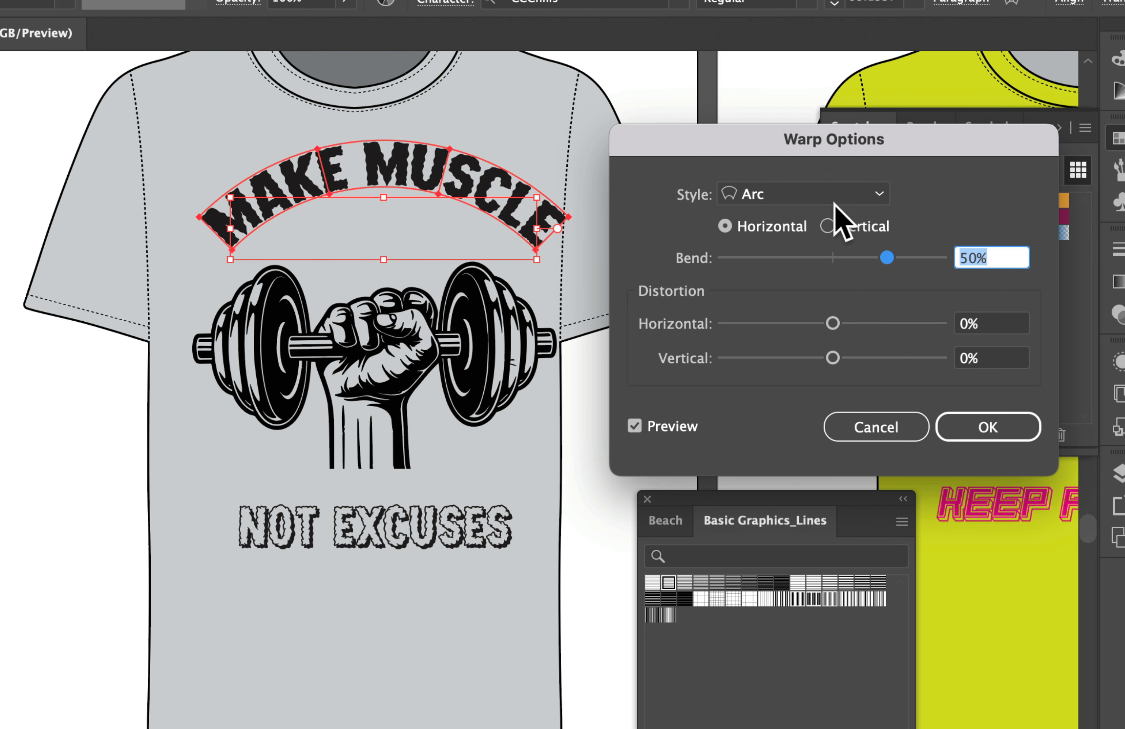
- Preview the Arc Upper, Shell Upper and Flag warp styles on the "Make muscle" text
click(767, 194)
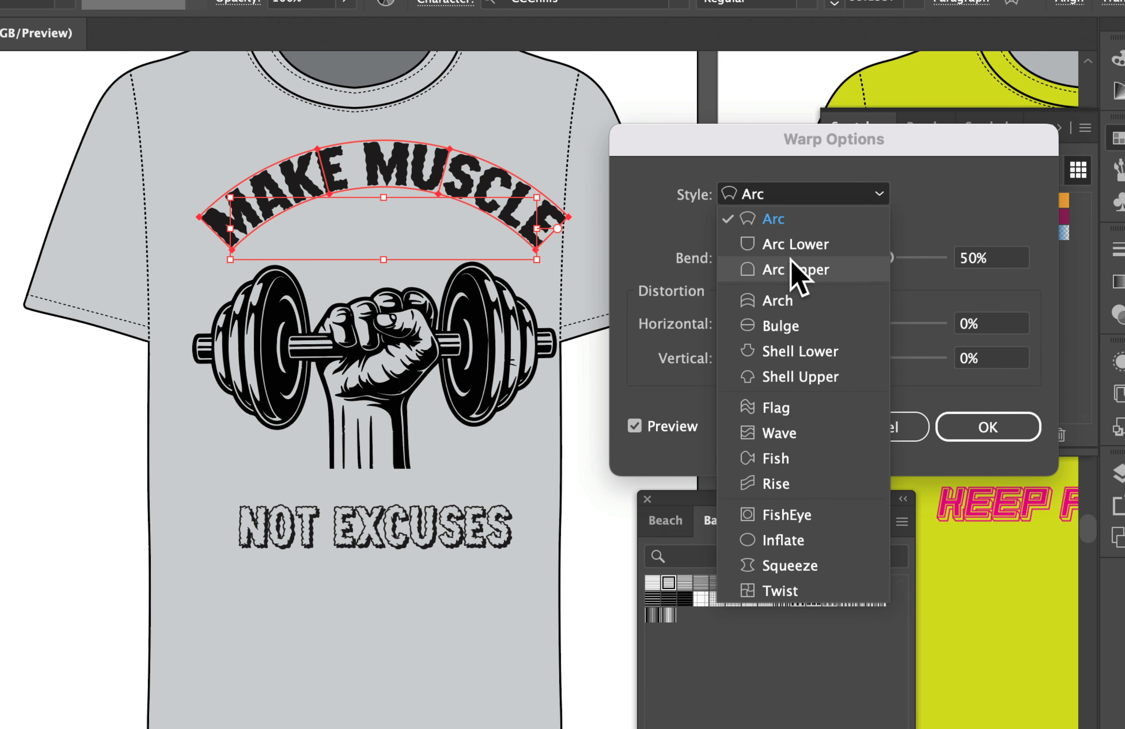
click(793, 270)
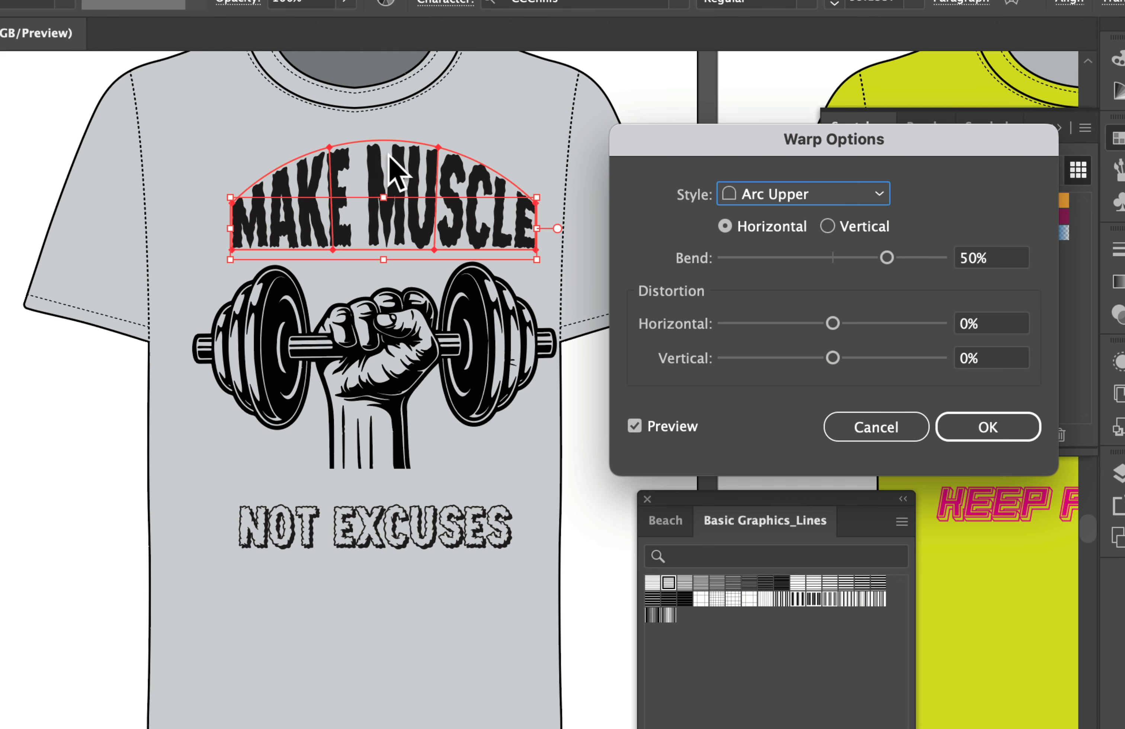
click(773, 195)
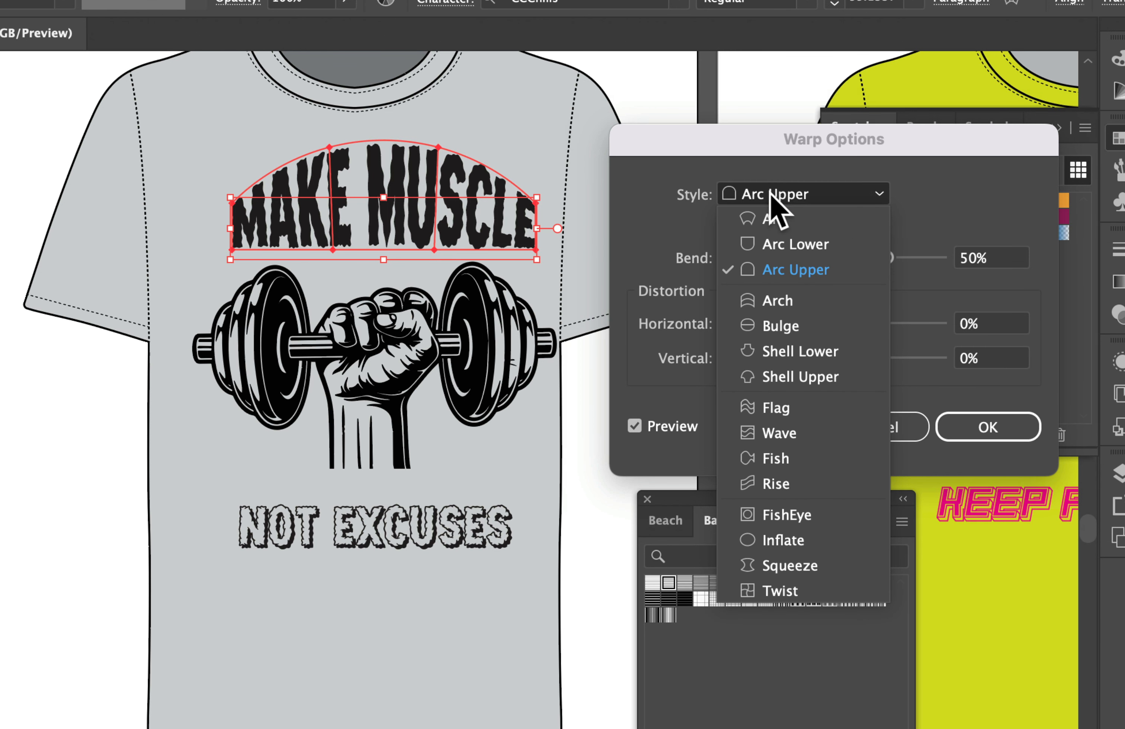
click(801, 377)
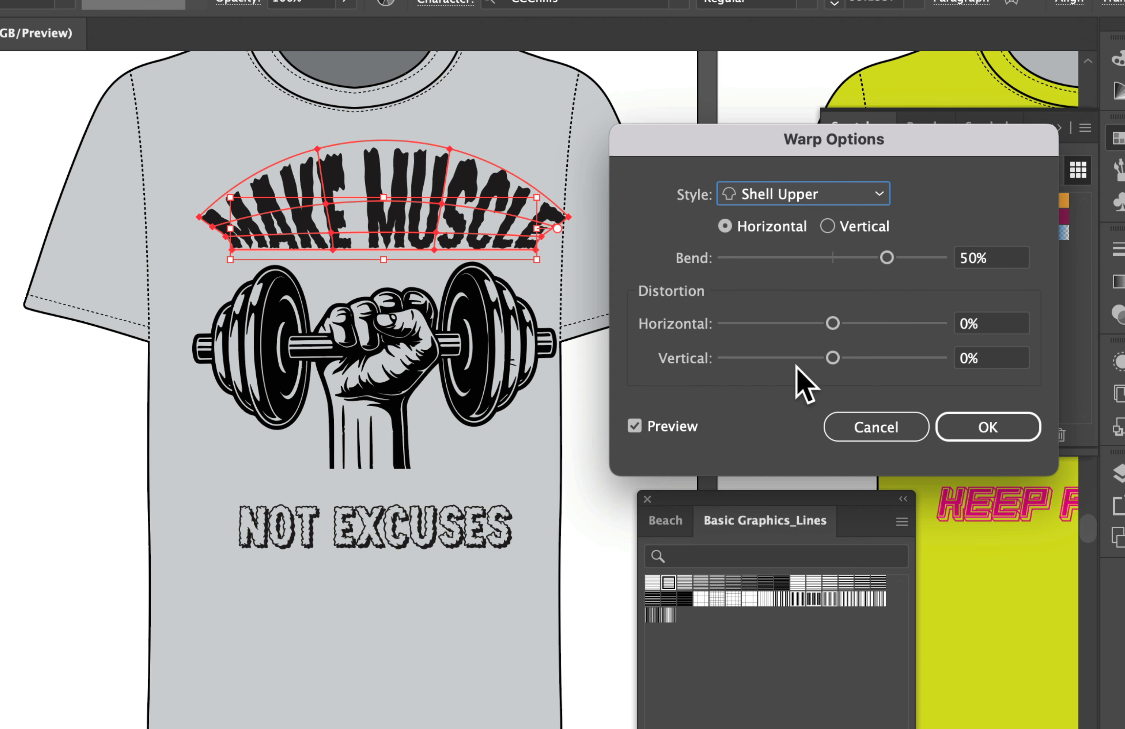
click(829, 187)
click(817, 412)
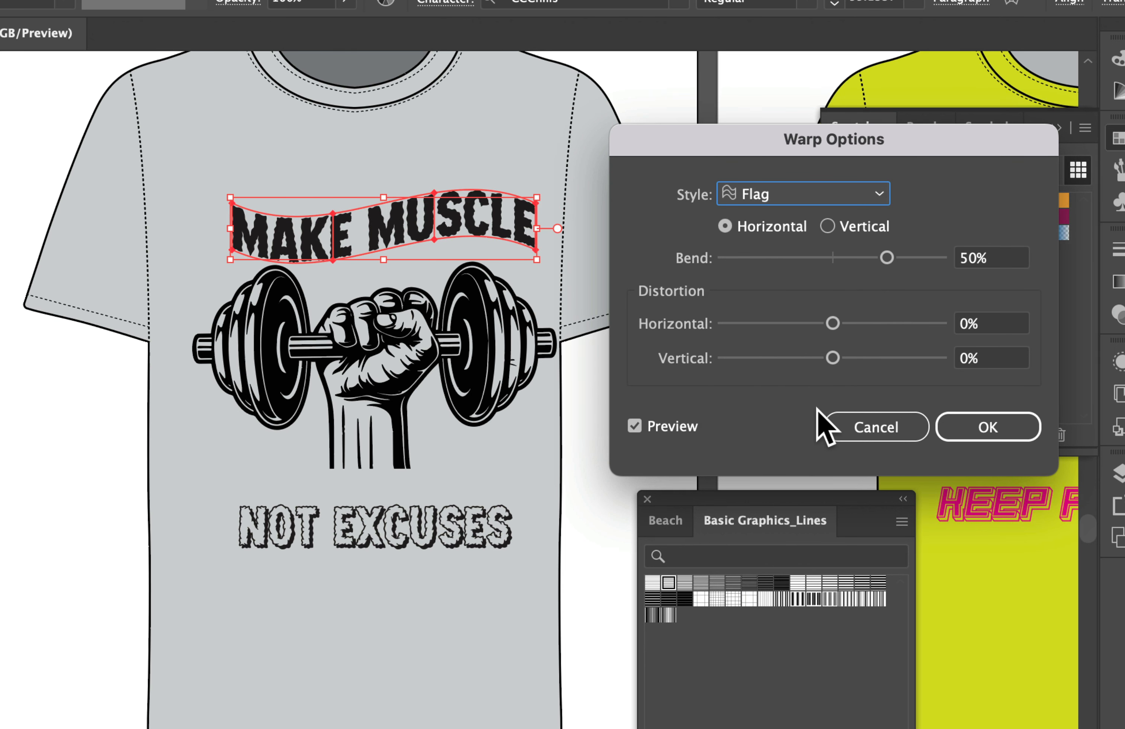
- Warp the "Make muscle" text with the horizontal Arc Upper style at a 36% bend
click(773, 191)
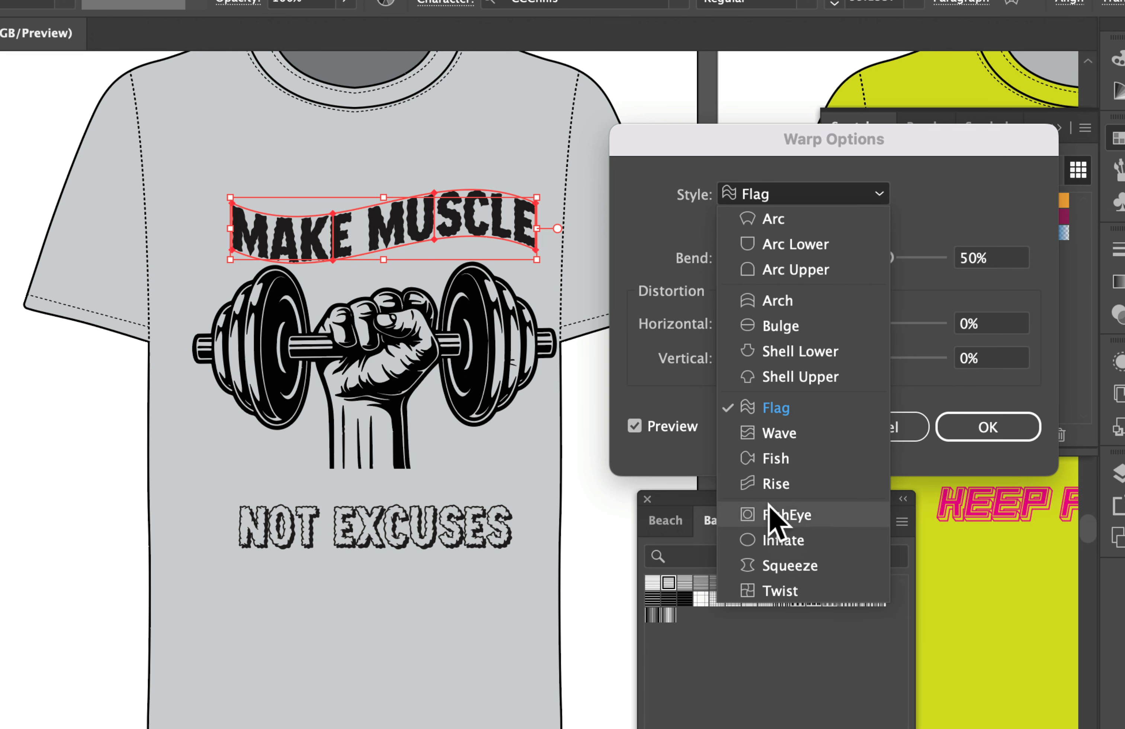
click(825, 270)
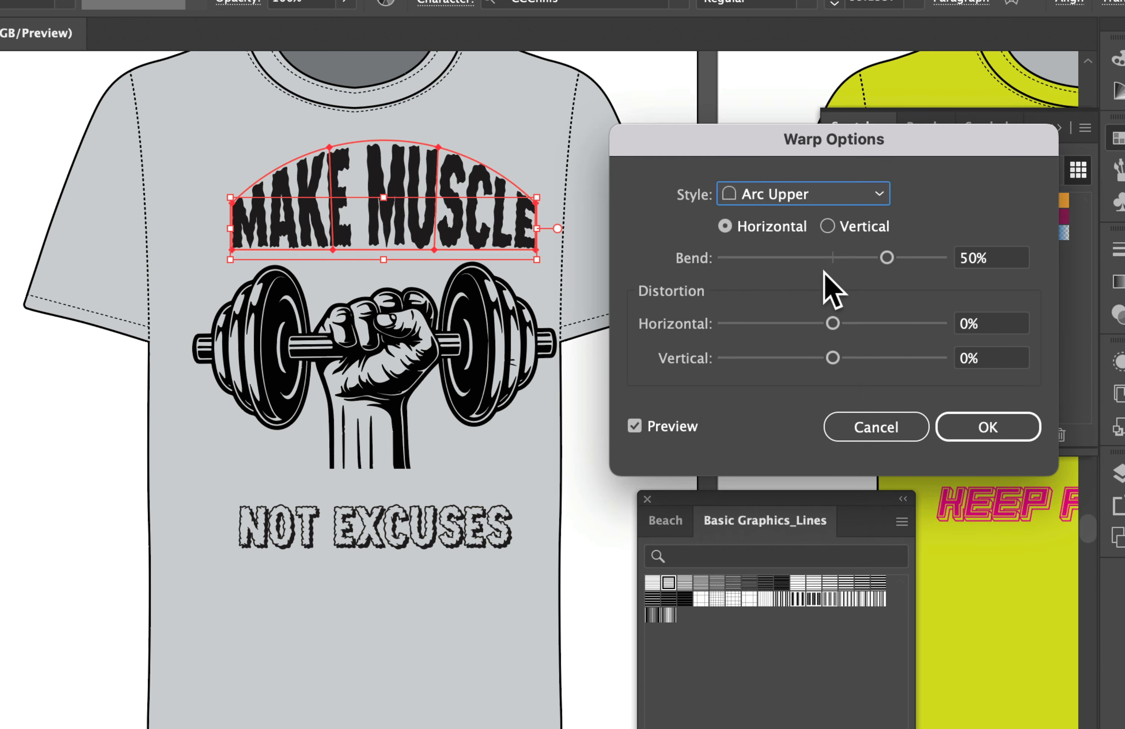
drag(886, 258, 867, 251)
click(982, 428)
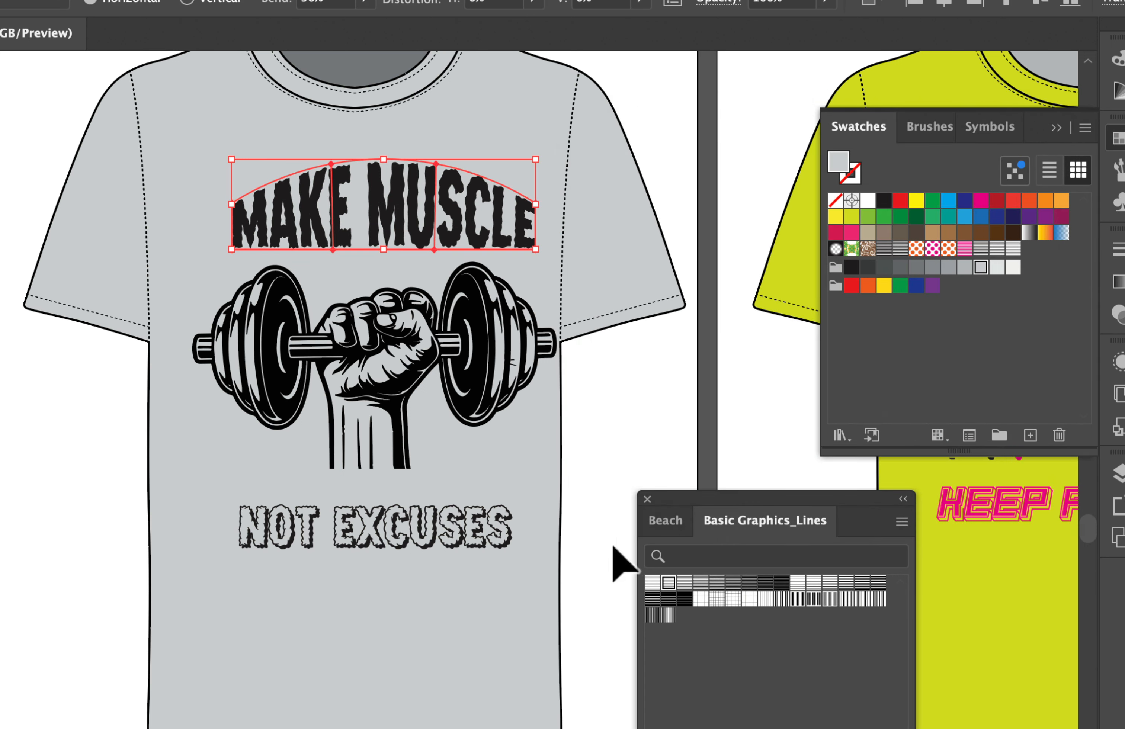
click(626, 418)
click(442, 523)
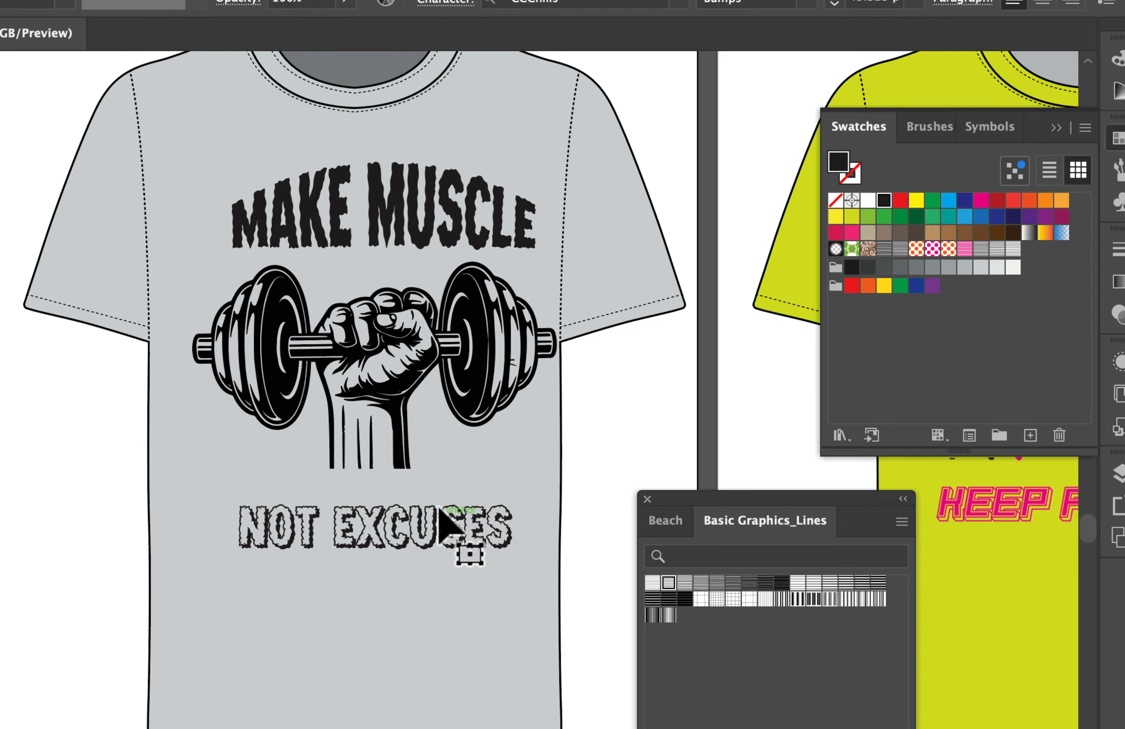
text(v)
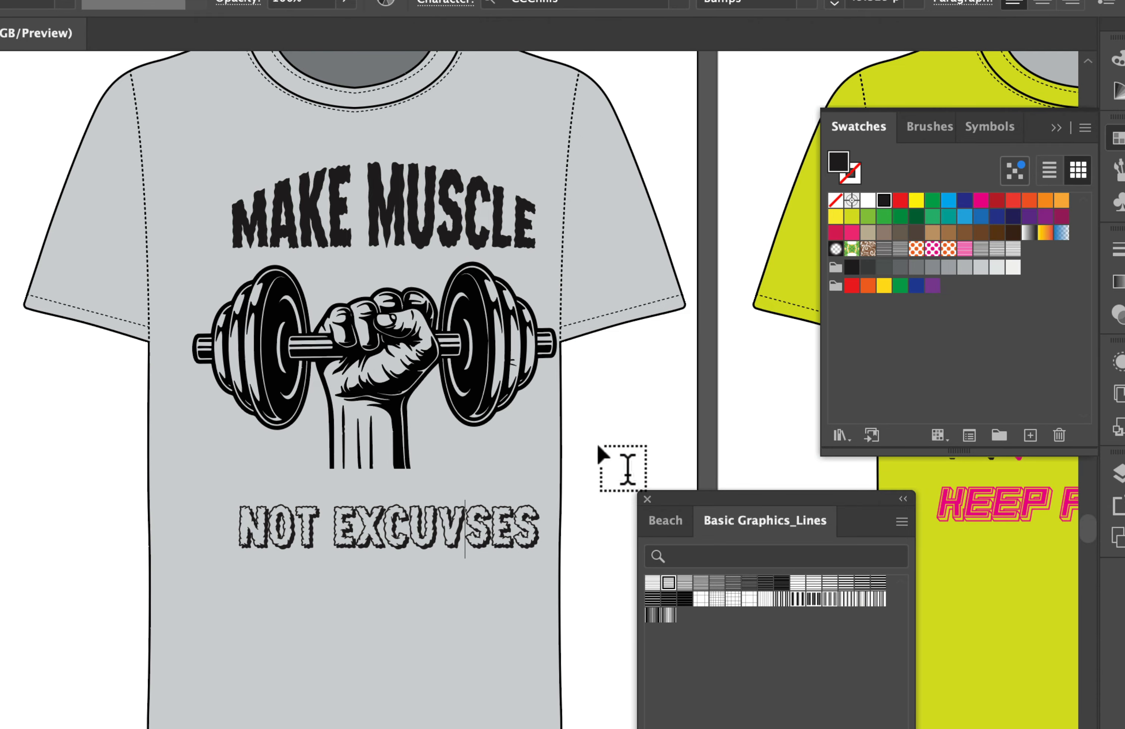
key(BackSpace)
key(Escape)
click(598, 446)
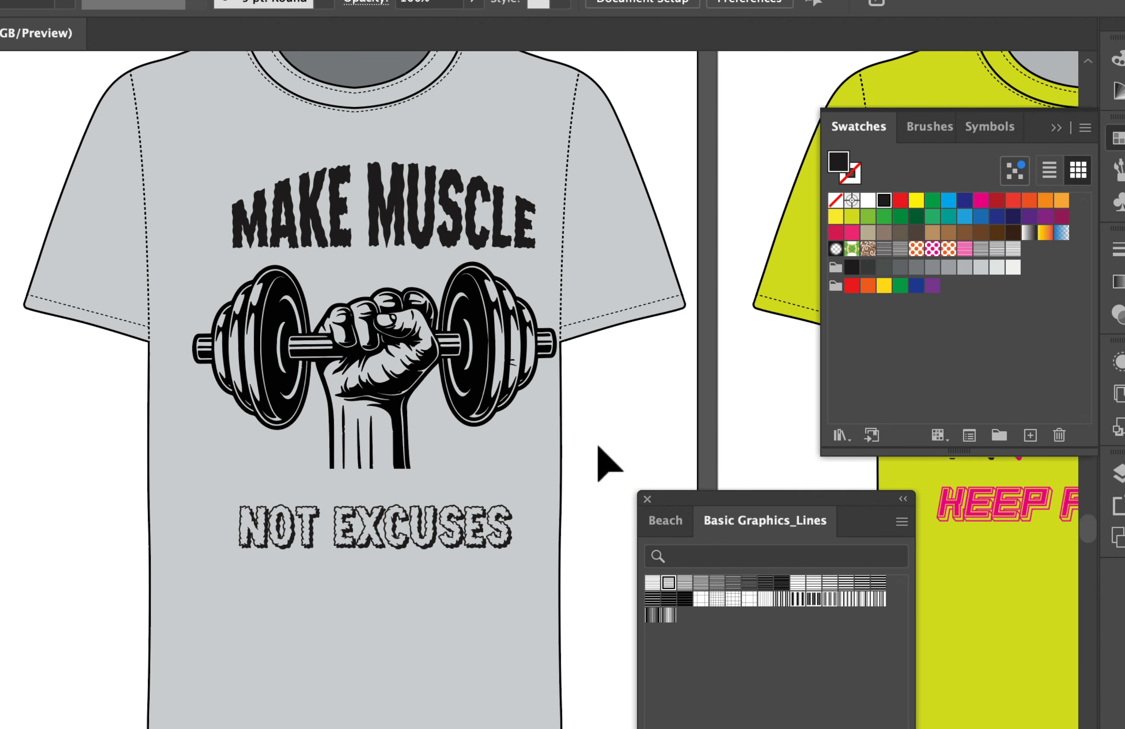
- Move the "Not excuses" text up closer to the fist and enlarge it to about 56 pt
drag(449, 530, 444, 504)
drag(505, 538, 541, 547)
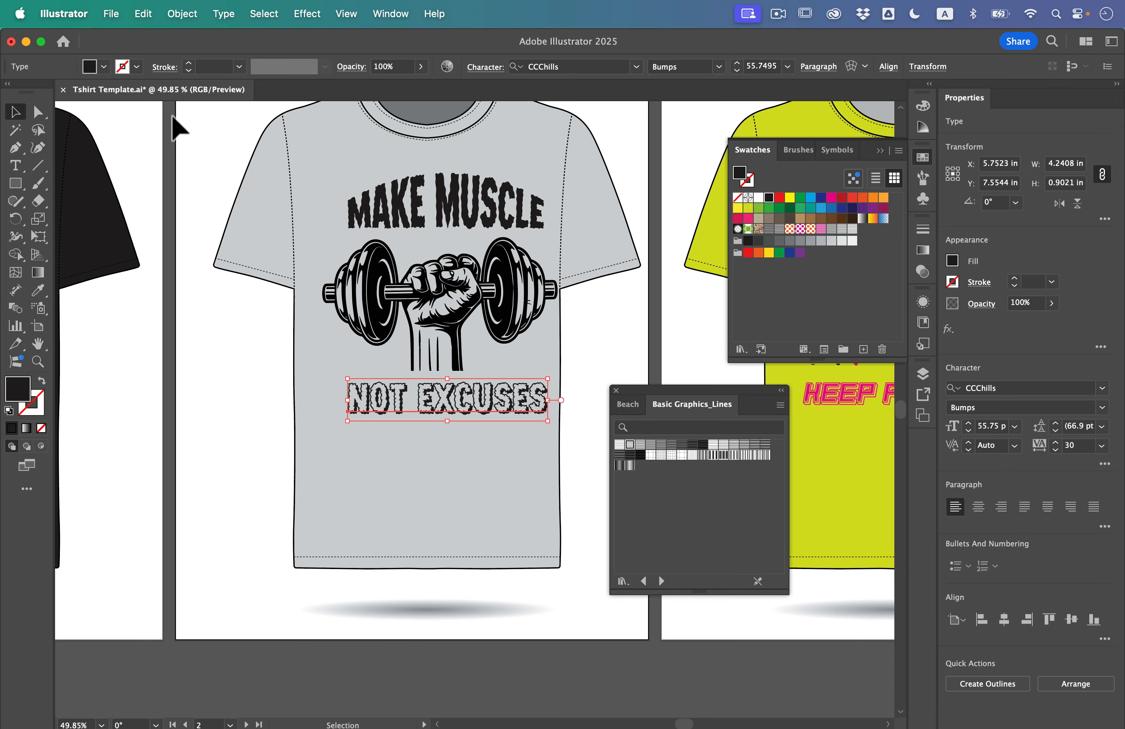
- Warp the "Not excuses" text with the horizontal Arc Lower style at a 36% bend
click(182, 13)
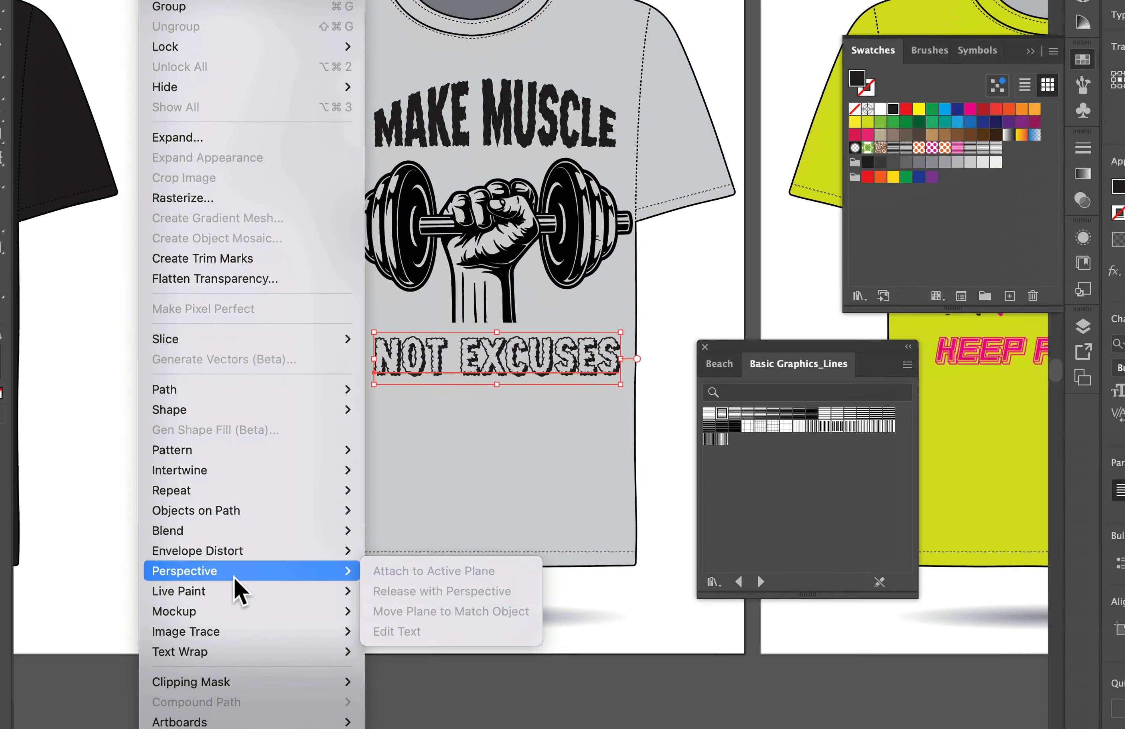
mouse_move(236, 557)
click(455, 545)
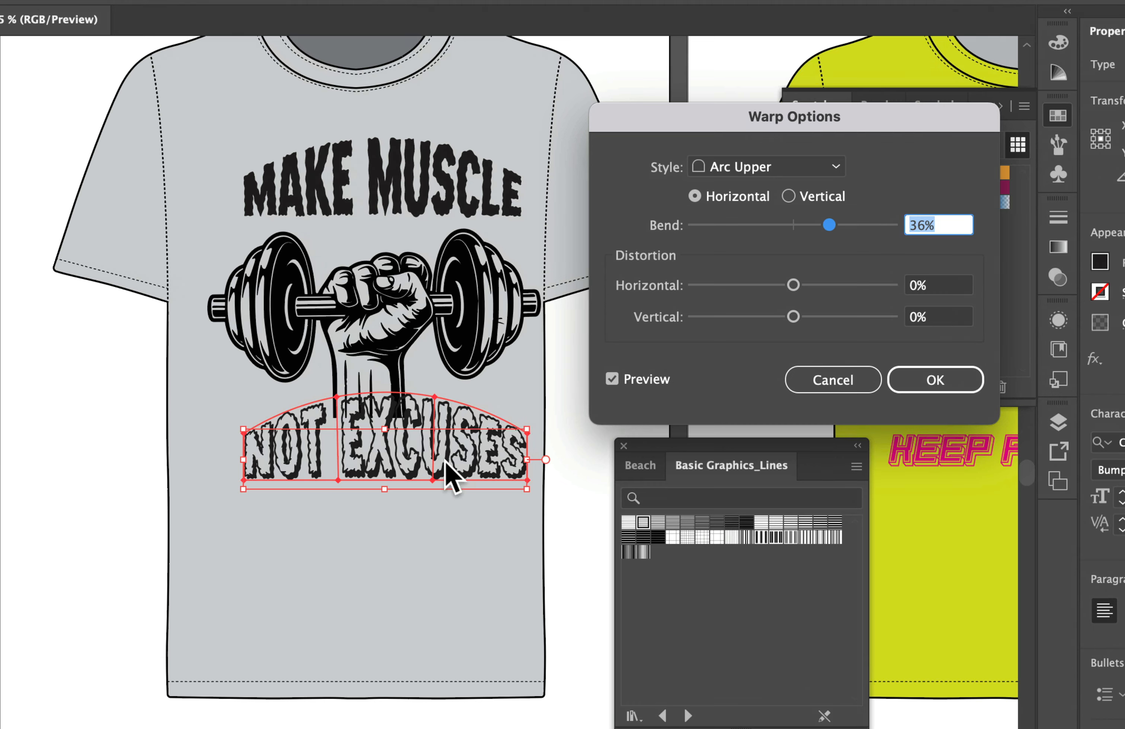
click(758, 168)
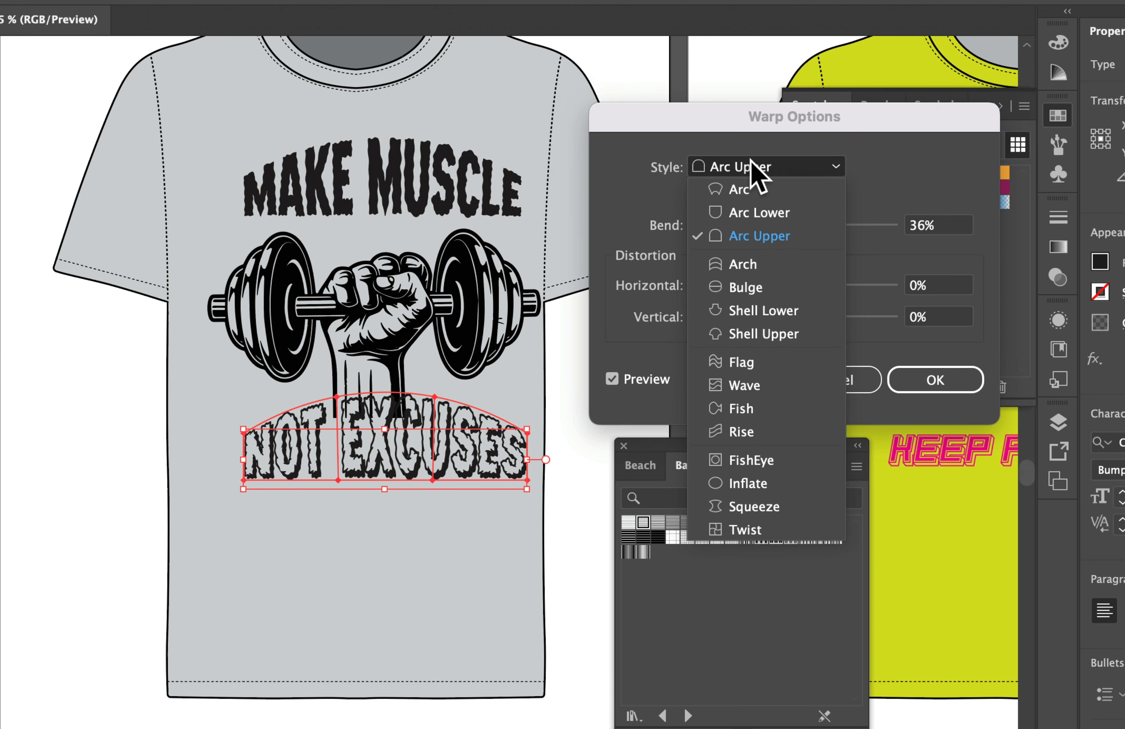
click(767, 213)
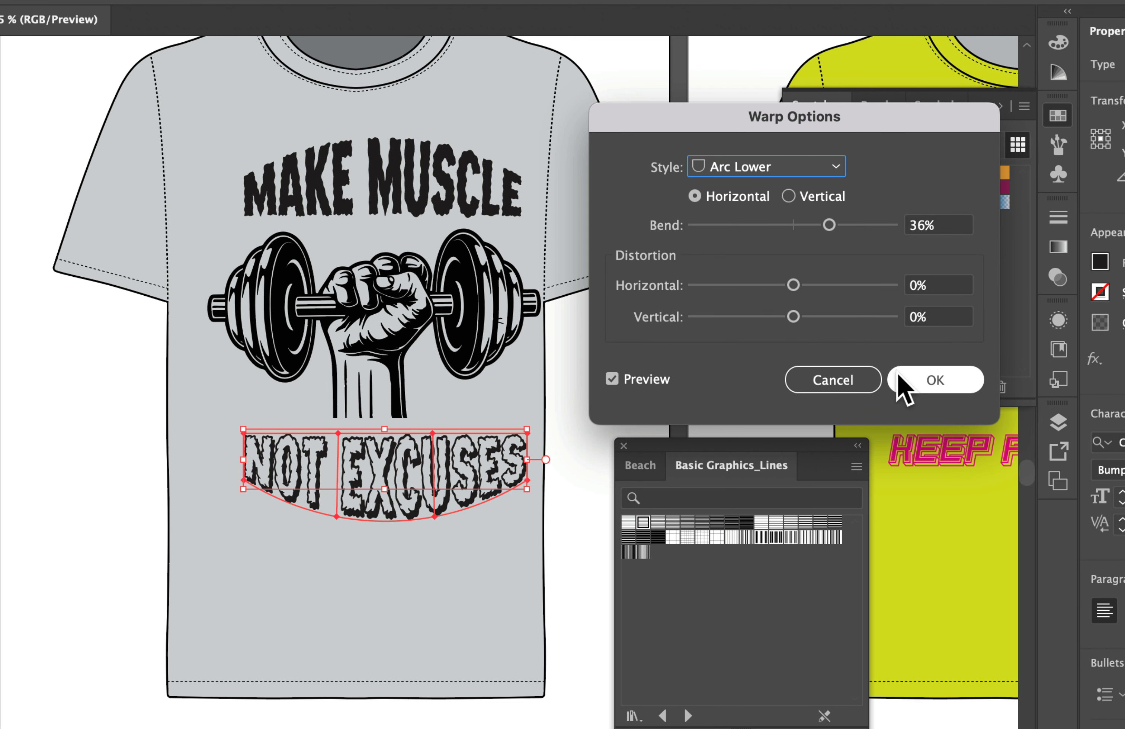
click(904, 384)
click(585, 402)
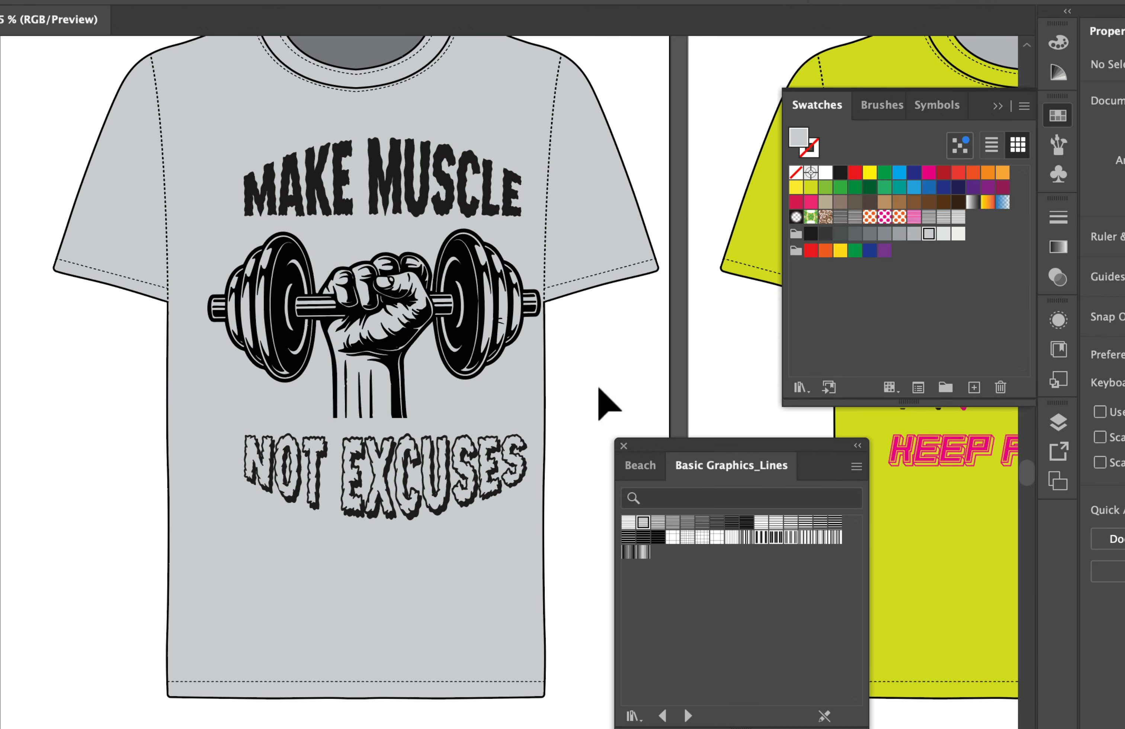
- Adjust the positions of both warped texts around the dumbbell fist and widen "Make muscle" to about 4.67 in
drag(432, 449, 429, 443)
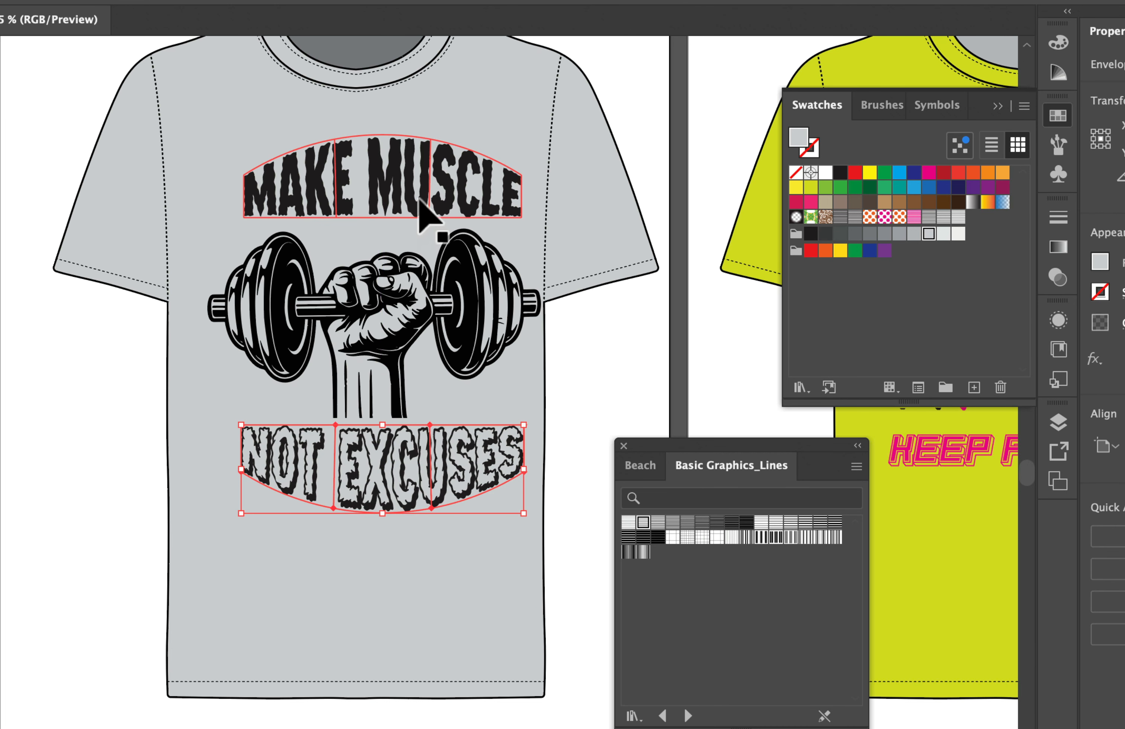
drag(419, 191, 422, 201)
drag(236, 184, 221, 183)
drag(519, 183, 534, 184)
scroll(534, 185, up, 2)
mouse_move(445, 496)
mouse_down()
mouse_move(436, 491)
mouse_move(440, 501)
mouse_up()
click(570, 425)
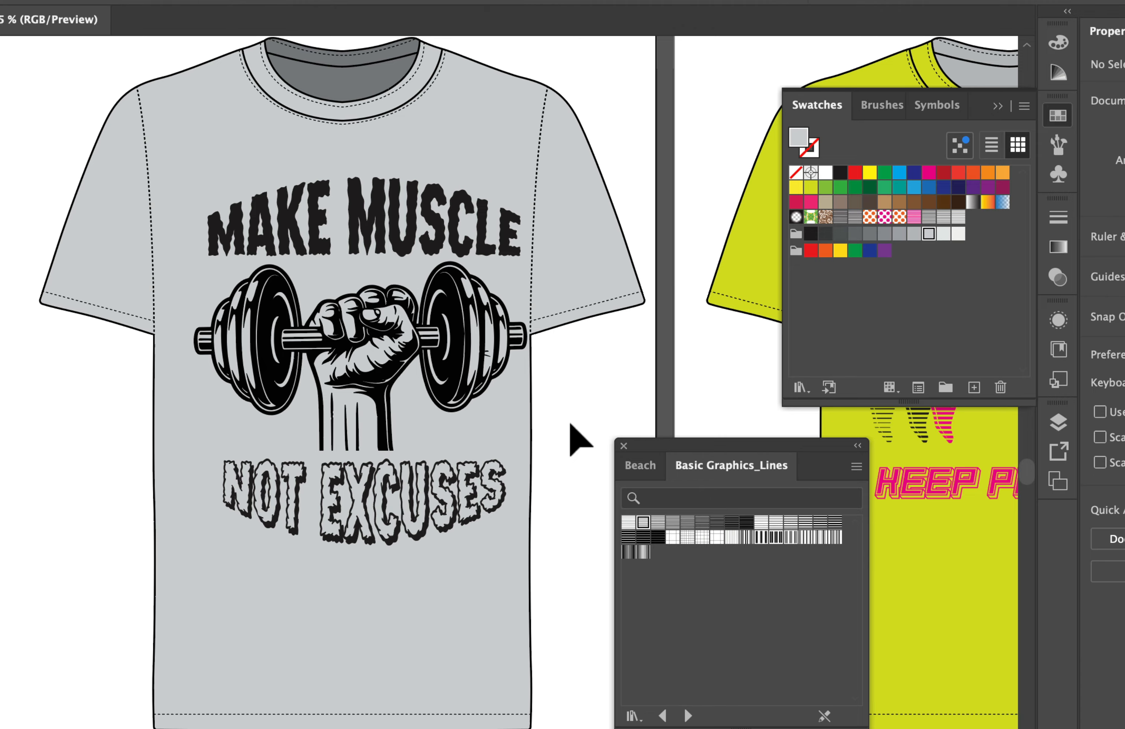
- Try blue and green fills on the dumbbell fist artwork, and settle on a dark red fill
click(471, 359)
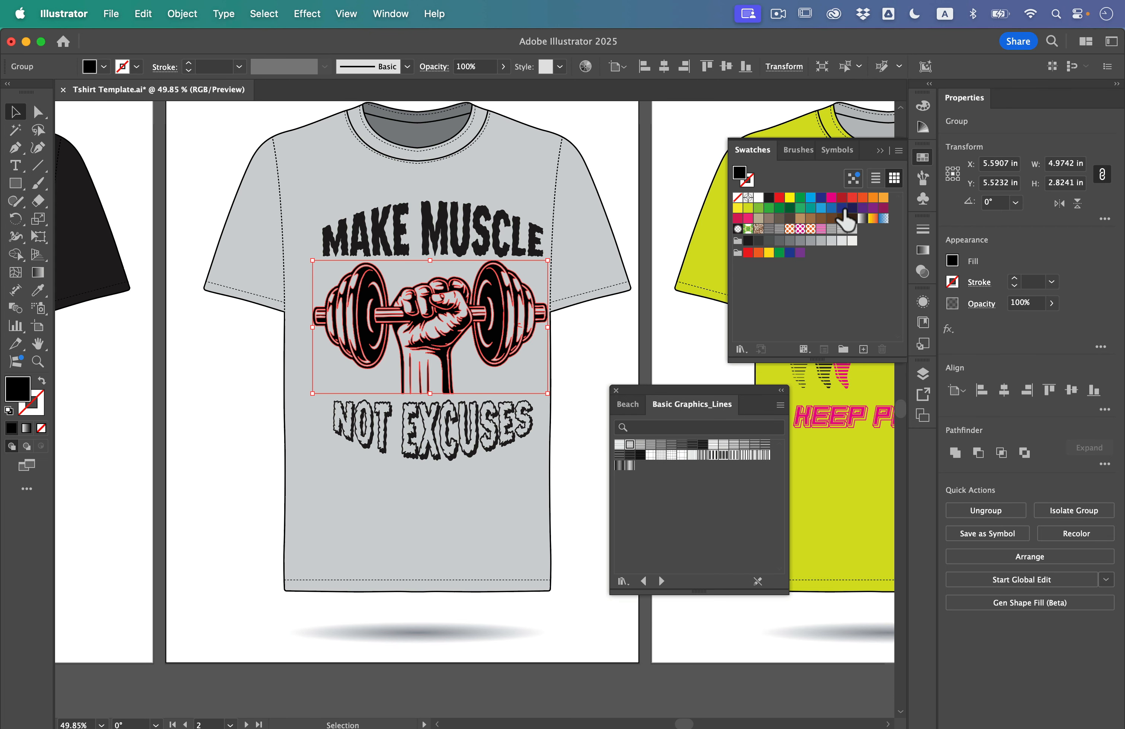
click(823, 208)
click(842, 209)
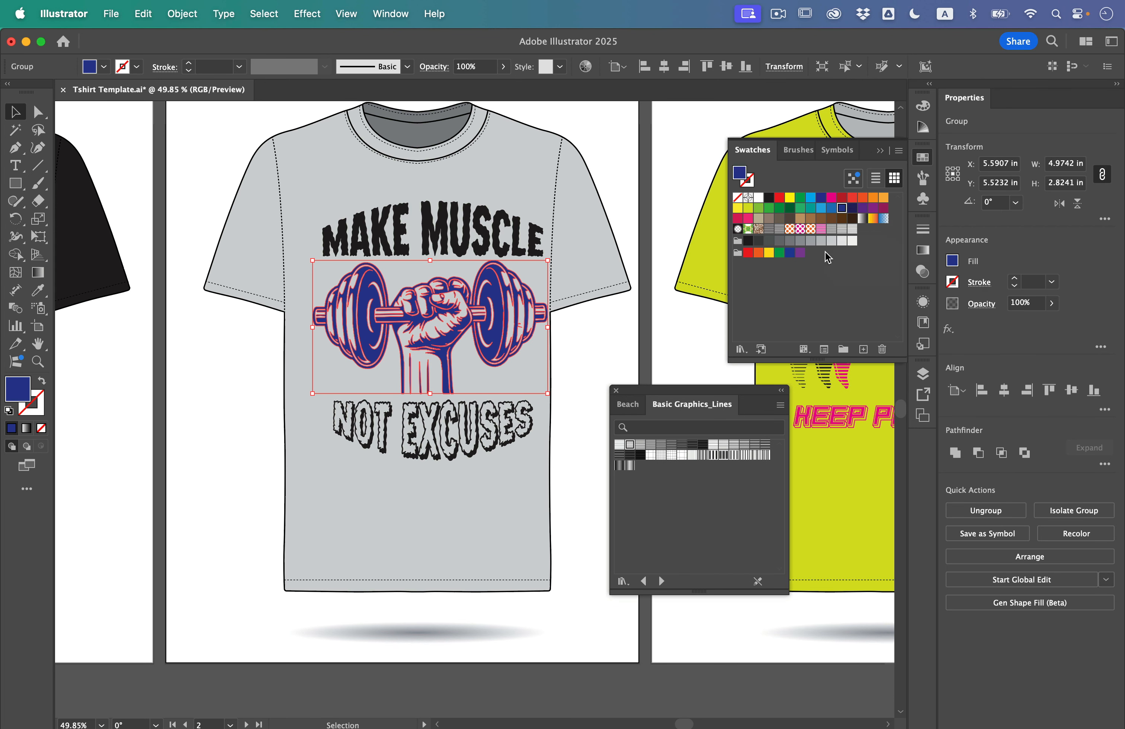
click(780, 208)
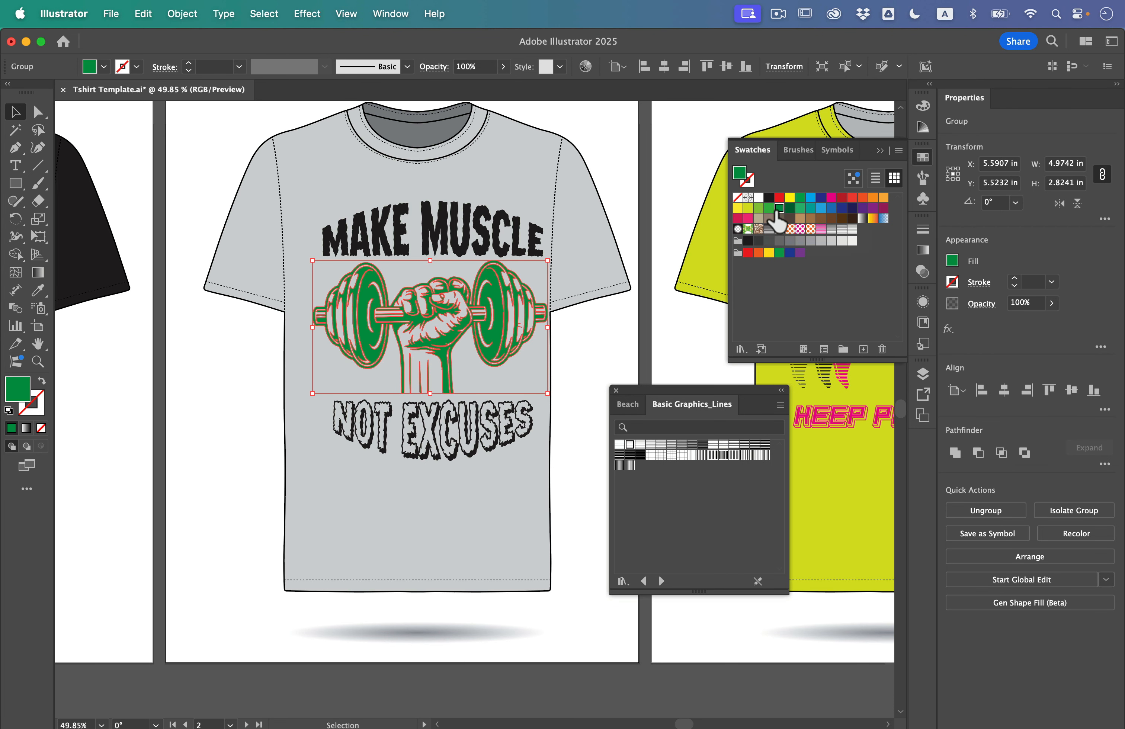
click(769, 208)
click(843, 198)
click(628, 320)
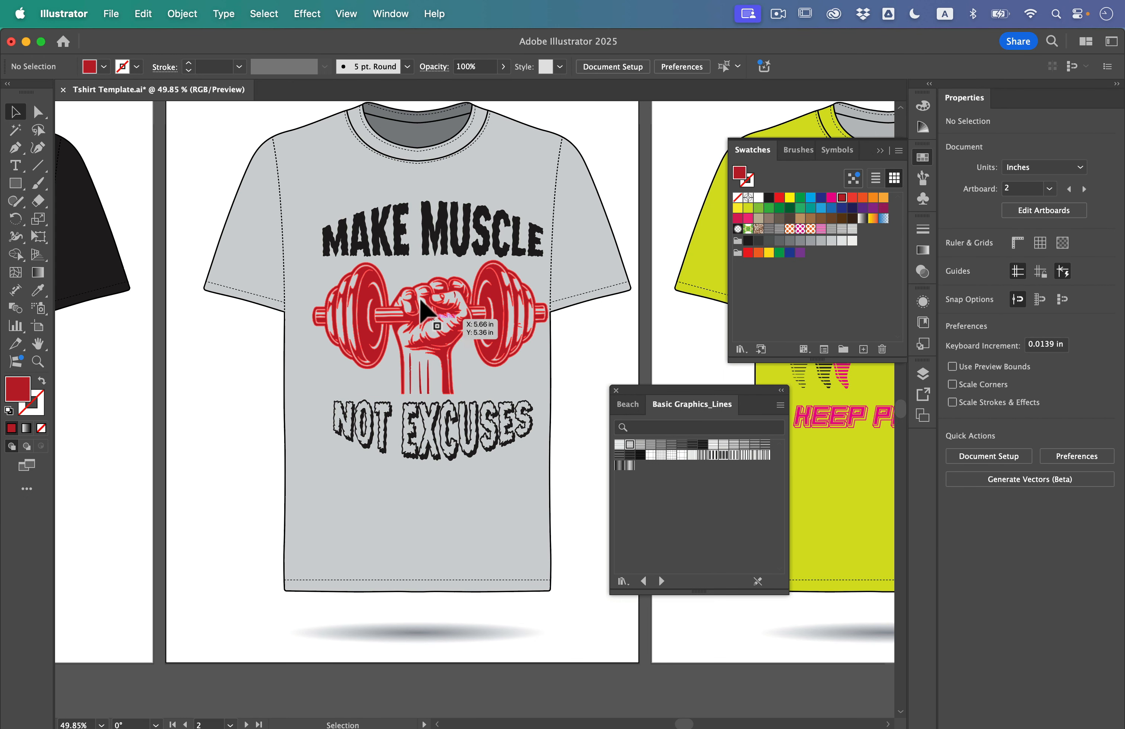
- Edit the contents of the warped "Make muscle" envelope and fill the text with the fist's dark red
click(432, 227)
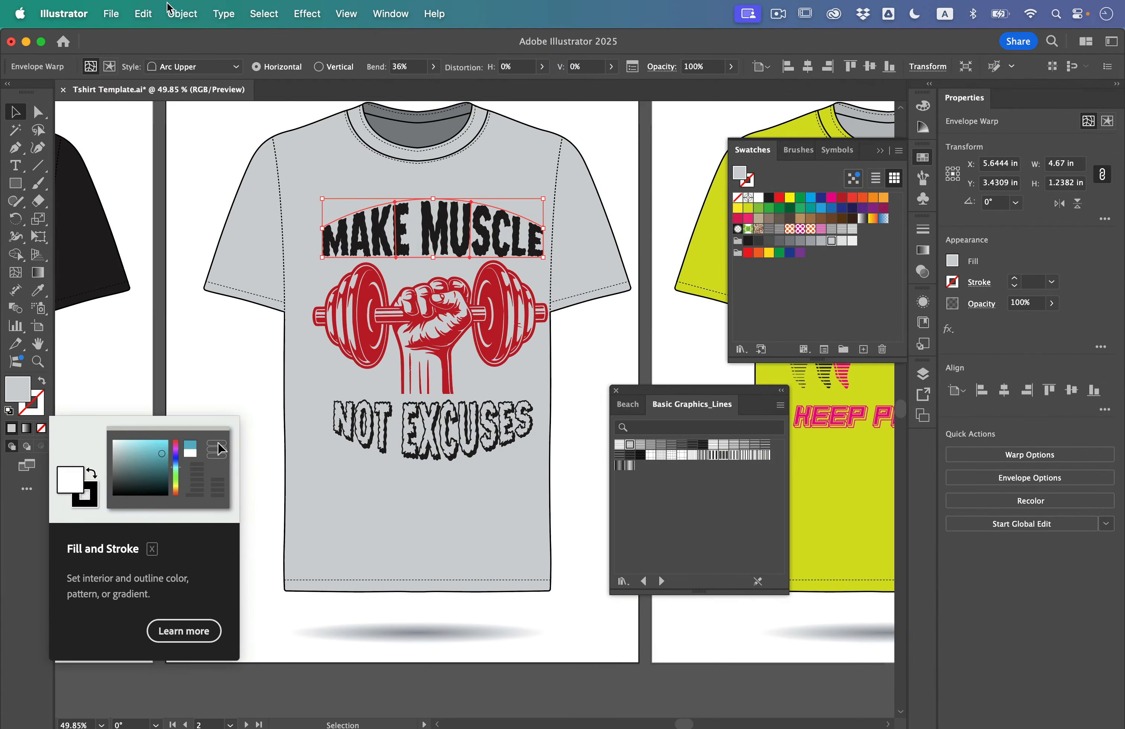
click(184, 14)
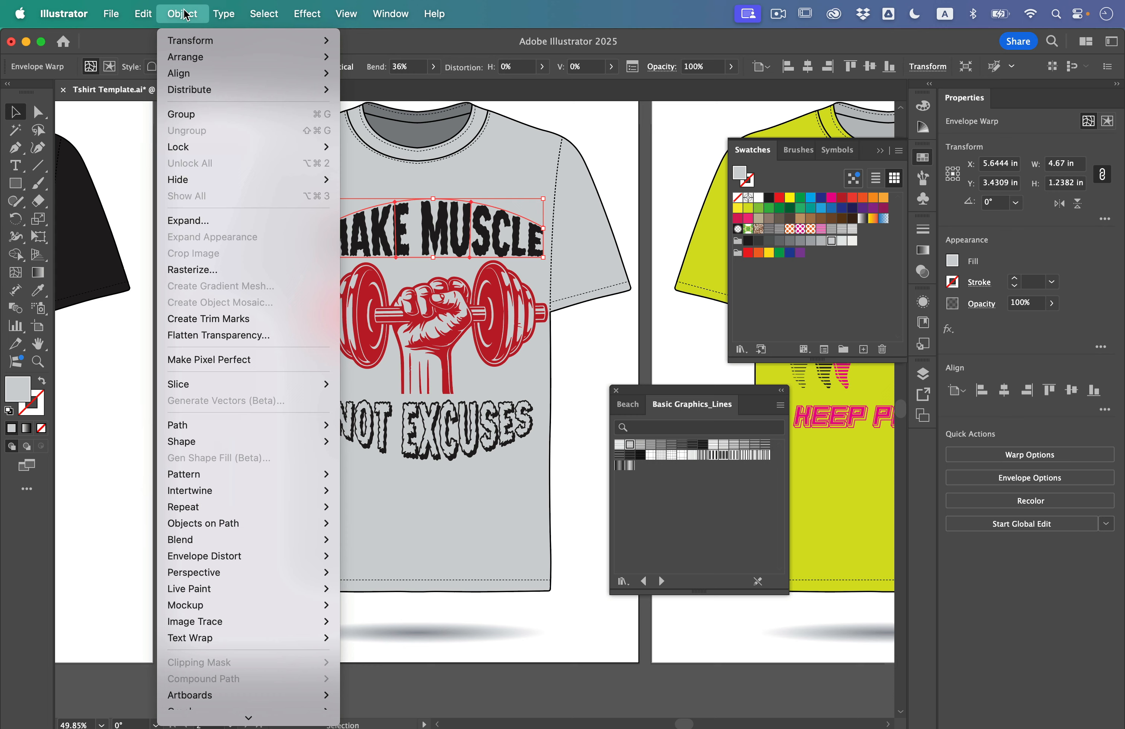
mouse_move(224, 557)
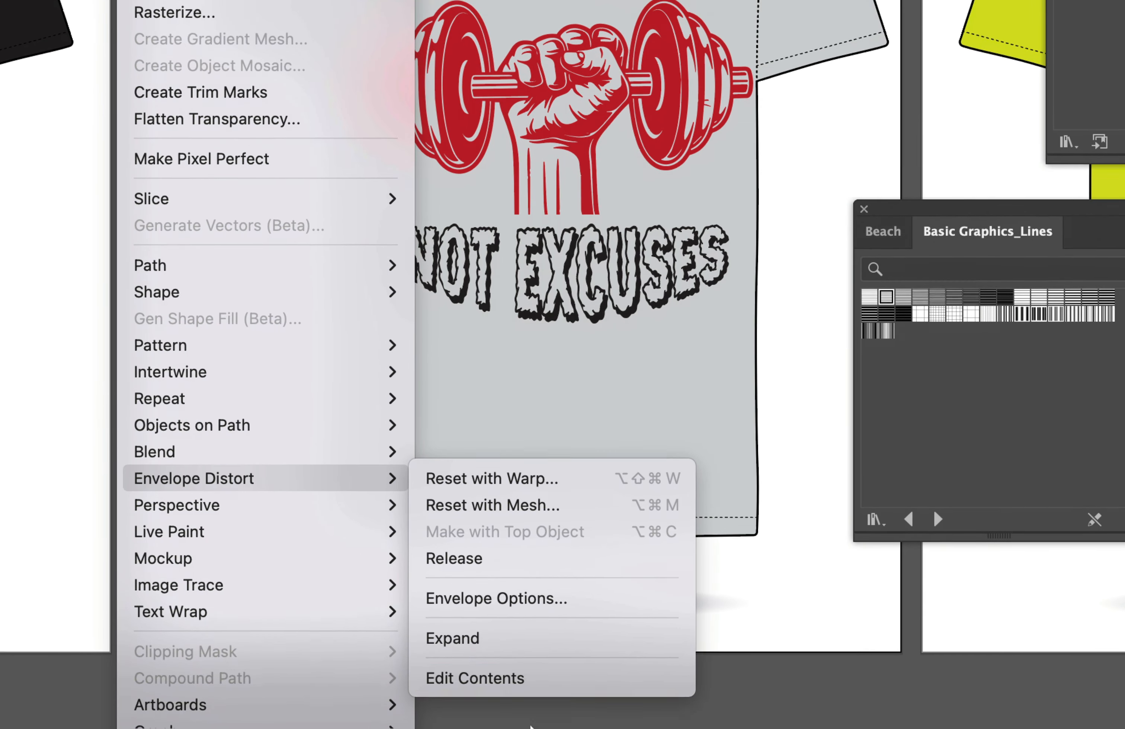
click(516, 678)
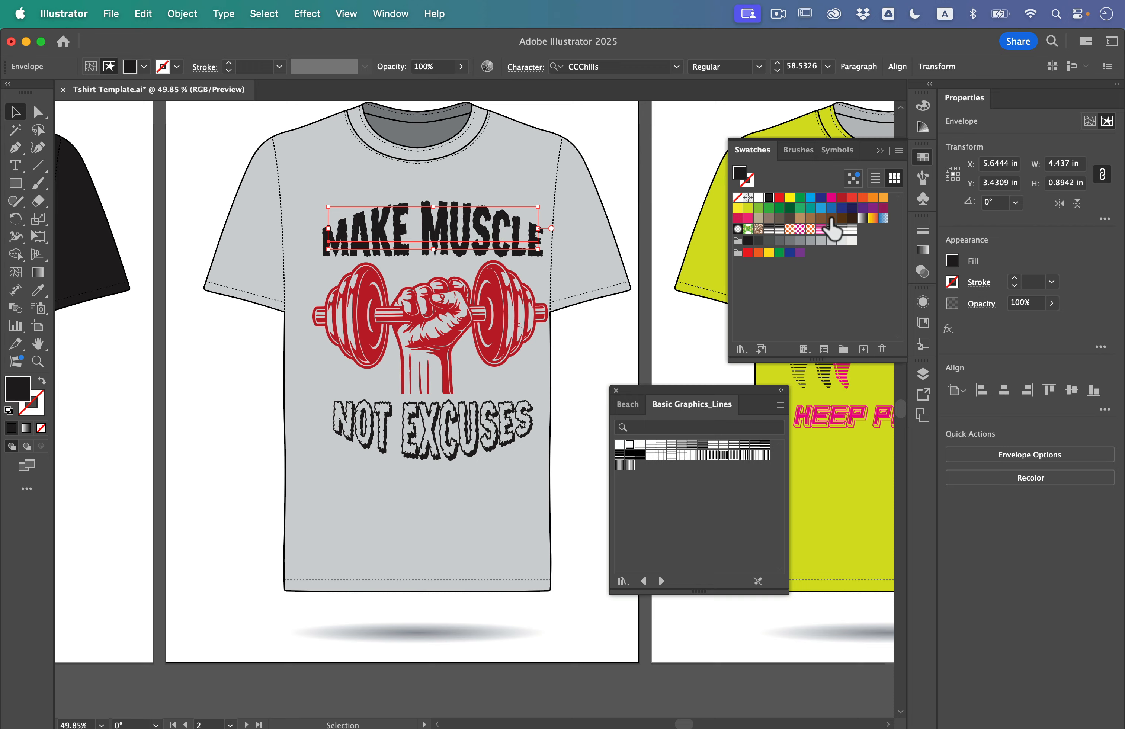
click(842, 197)
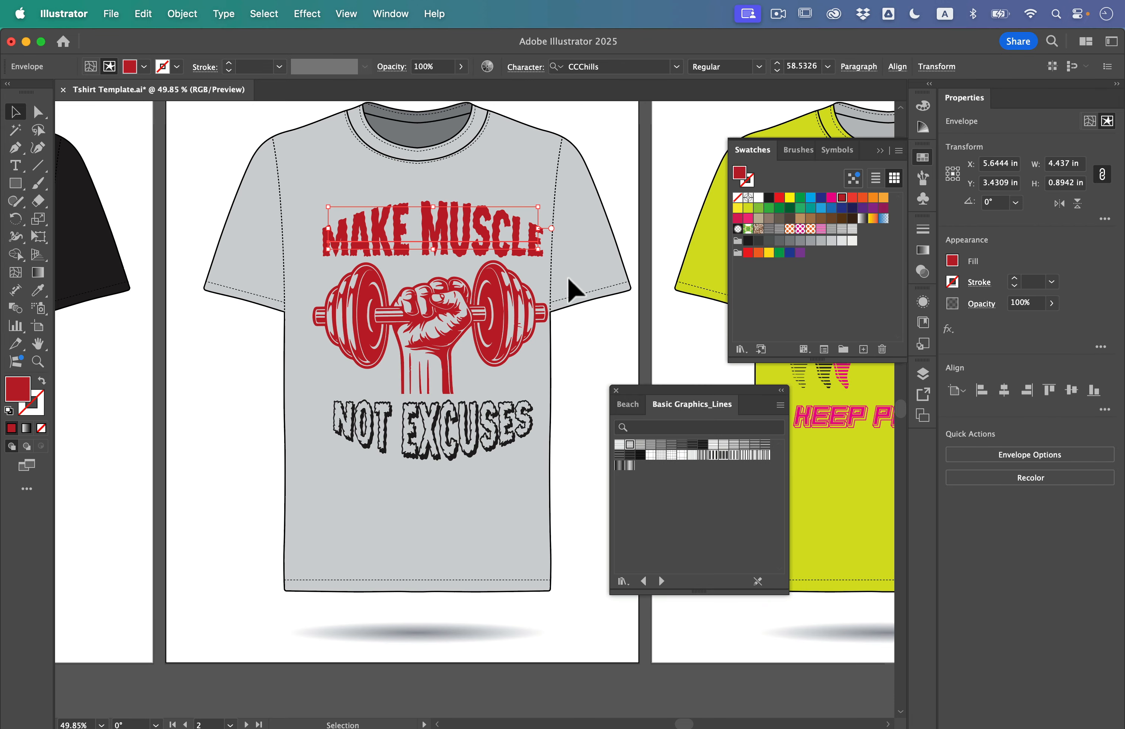
- Edit the contents of the "Not excuses" envelope, try red, orange, white, brown and navy fills, and settle on blue
click(450, 438)
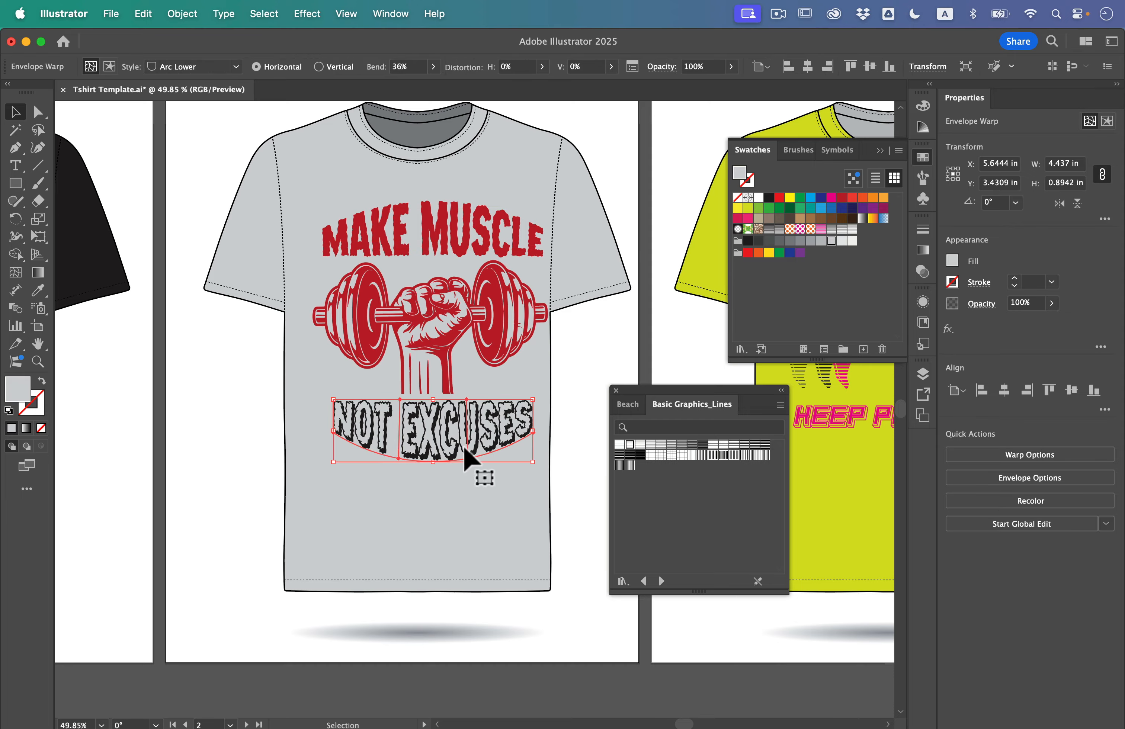
click(184, 18)
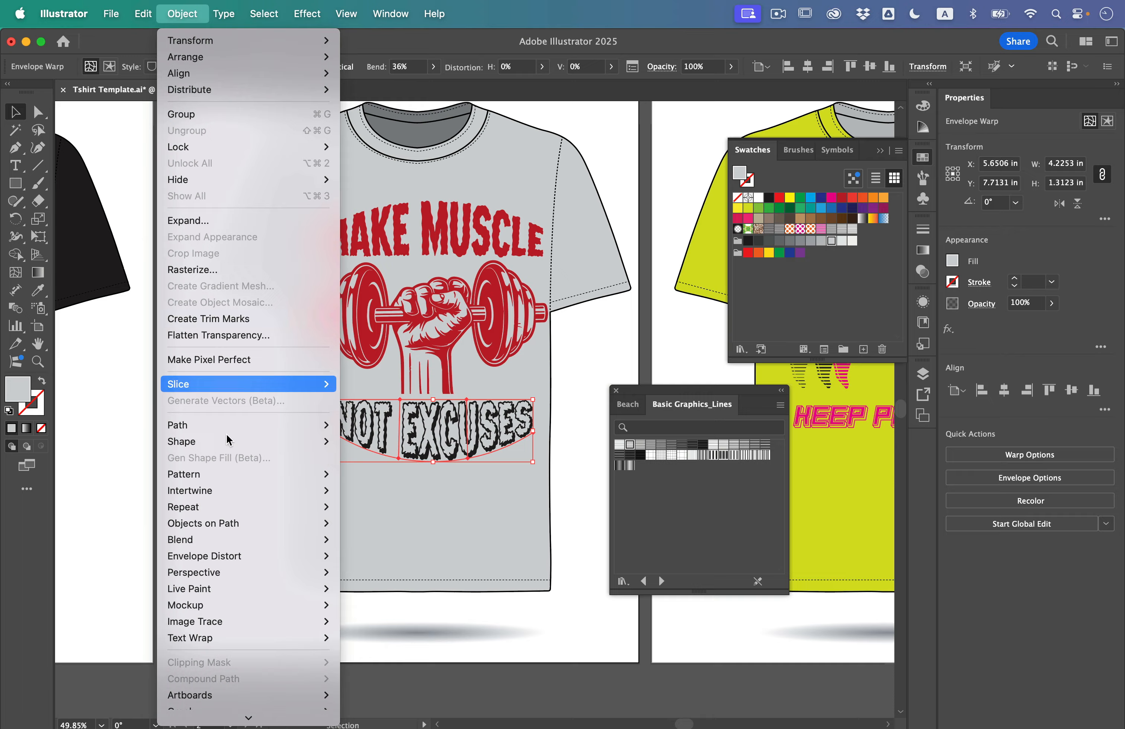
mouse_move(258, 561)
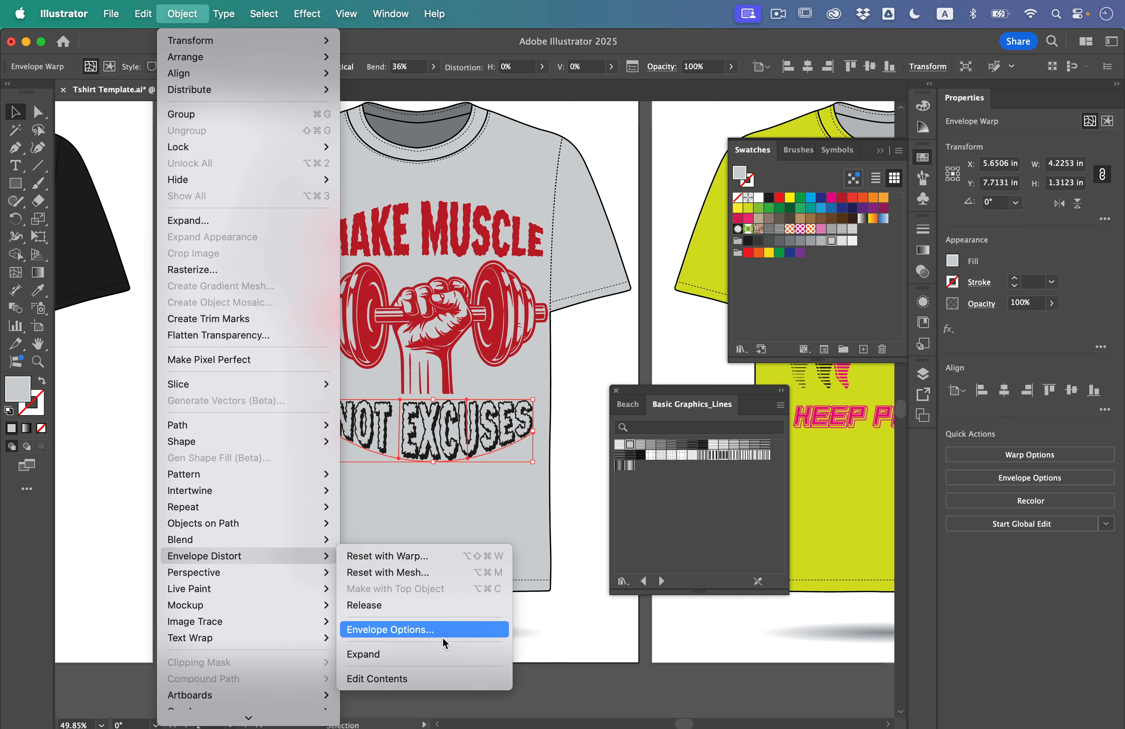
click(437, 678)
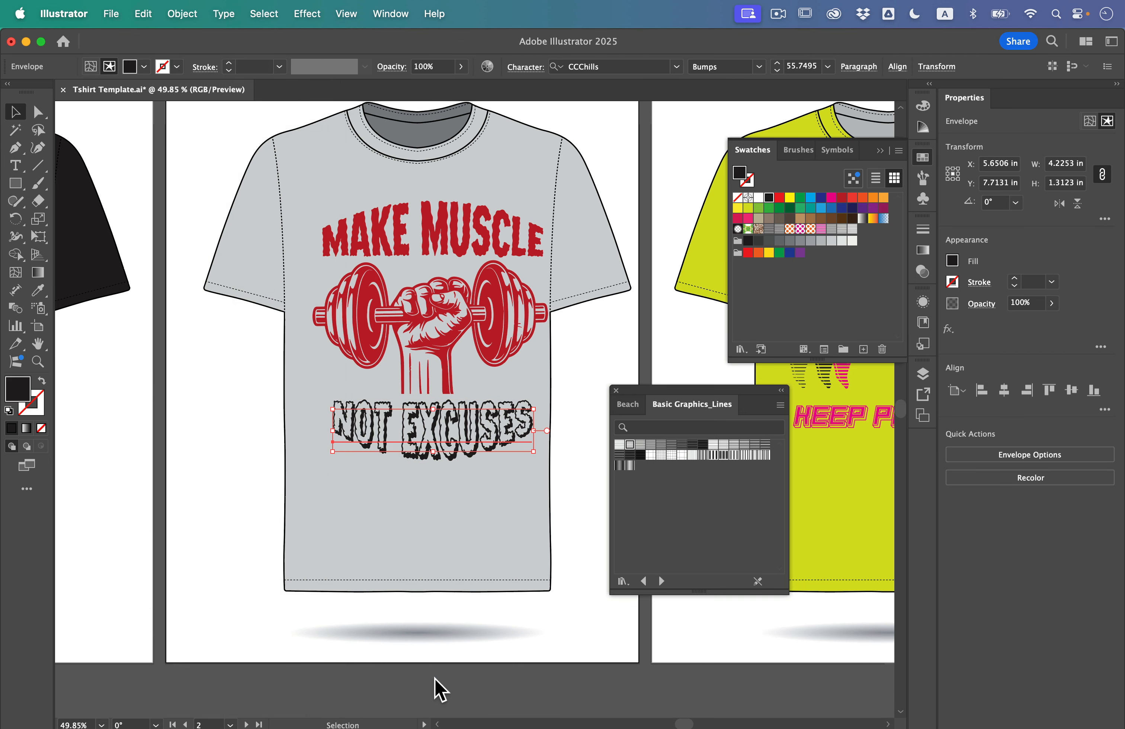
click(844, 199)
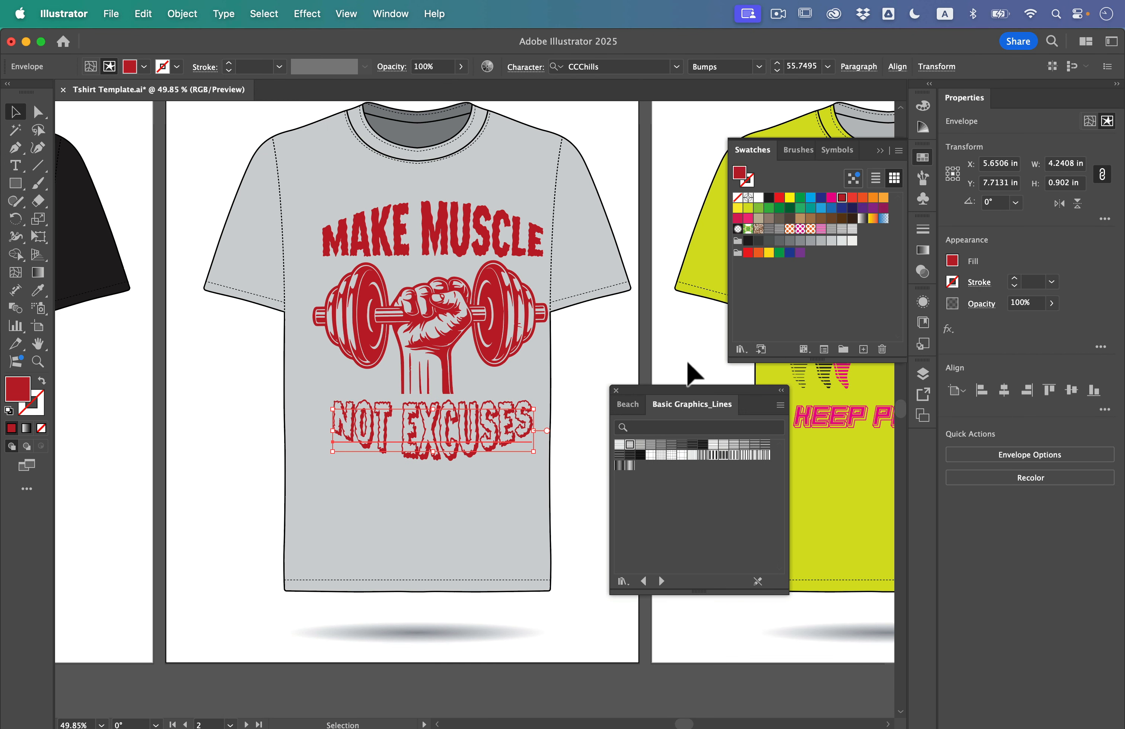
click(872, 197)
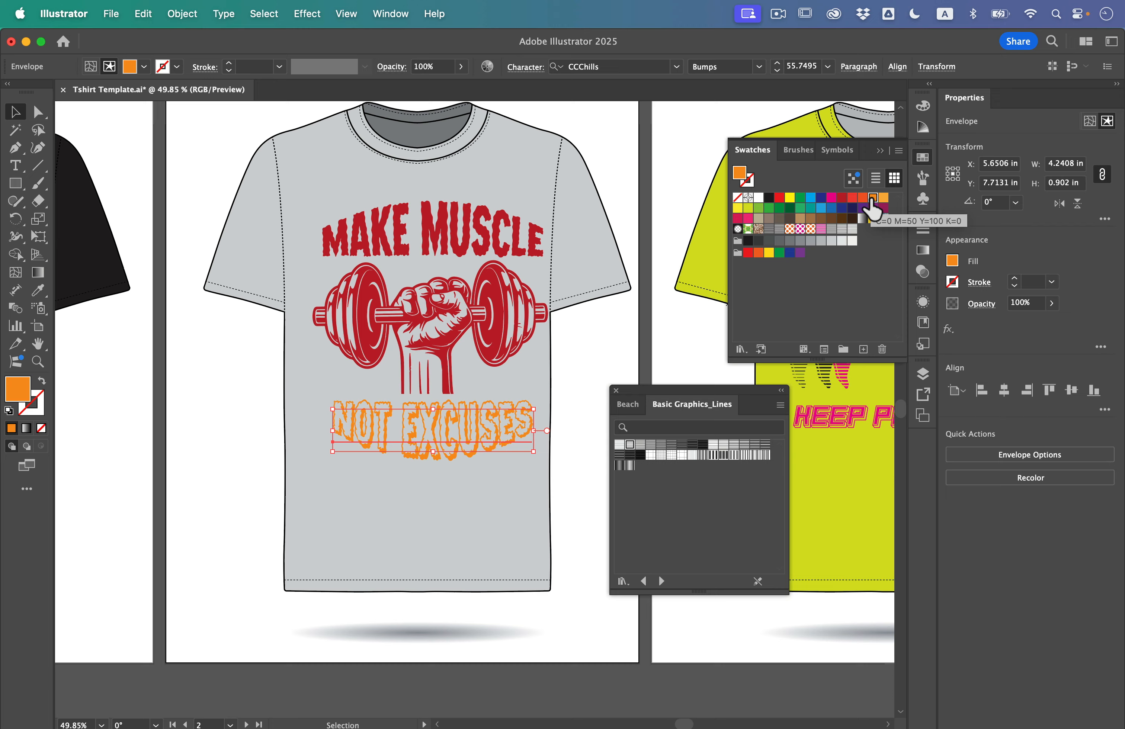
click(758, 197)
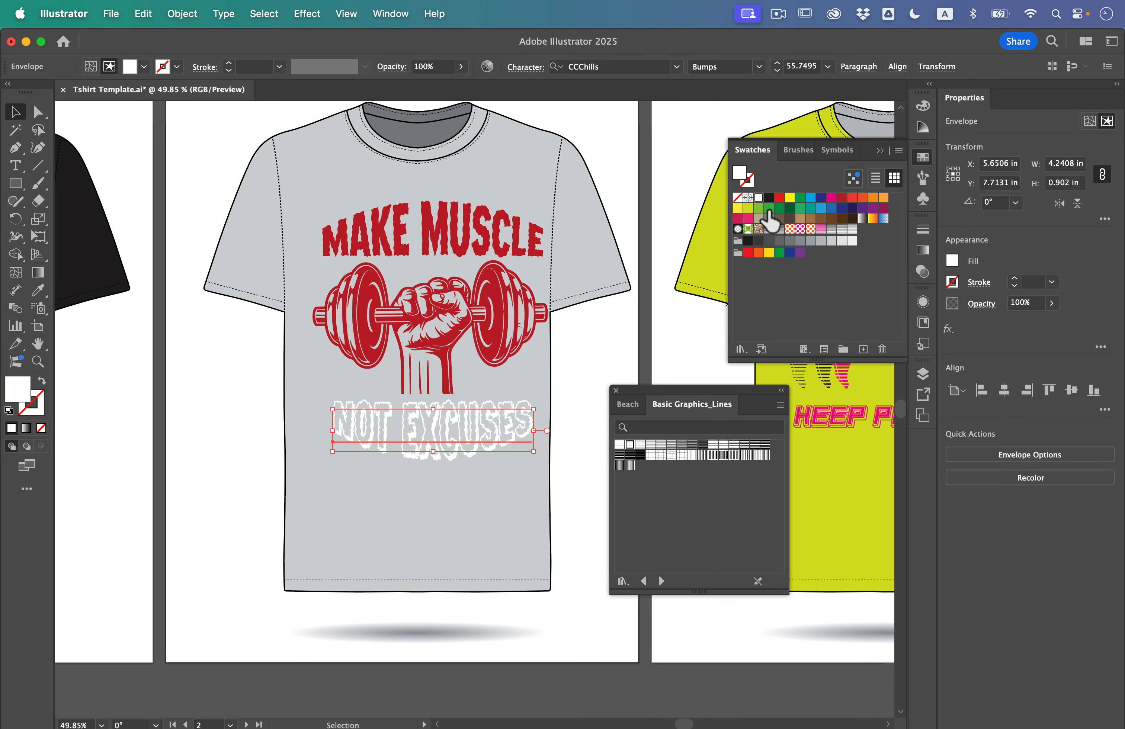
click(842, 219)
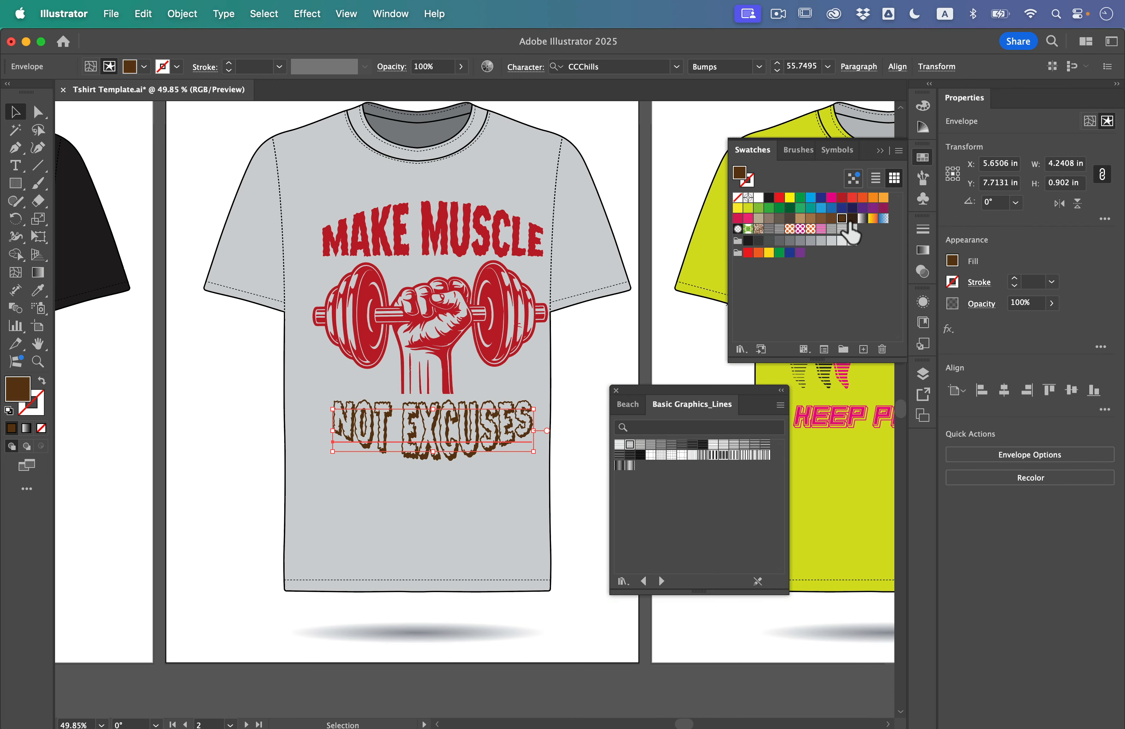
click(852, 208)
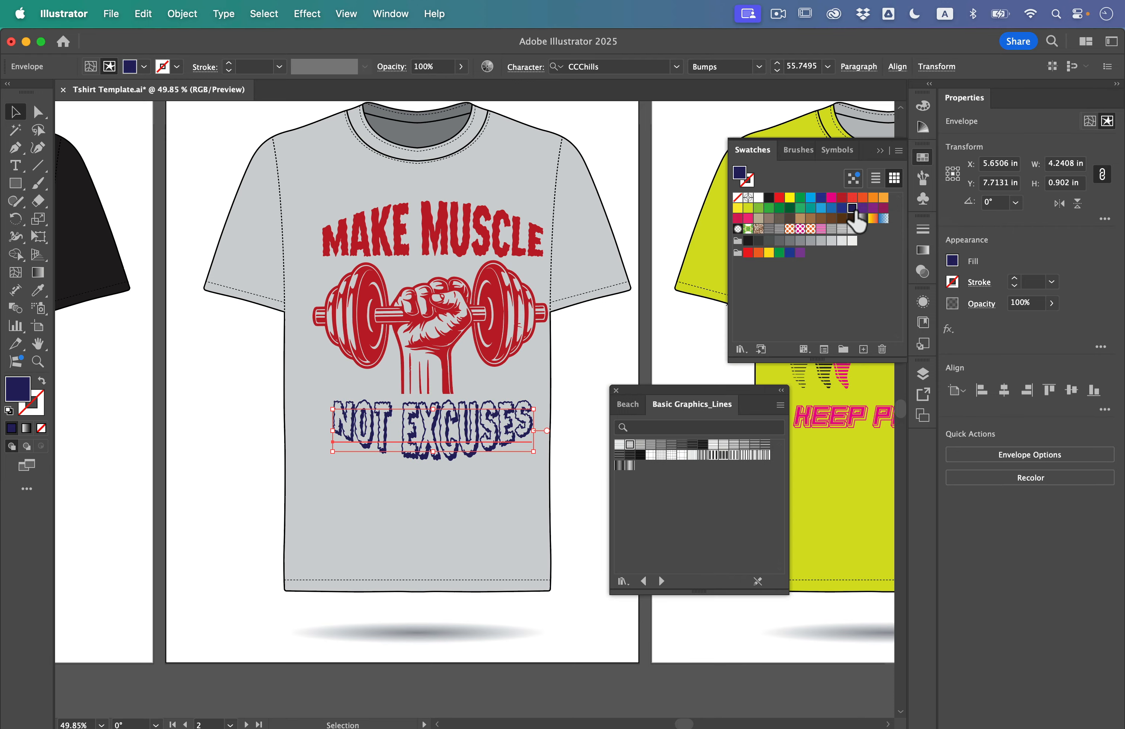
click(842, 208)
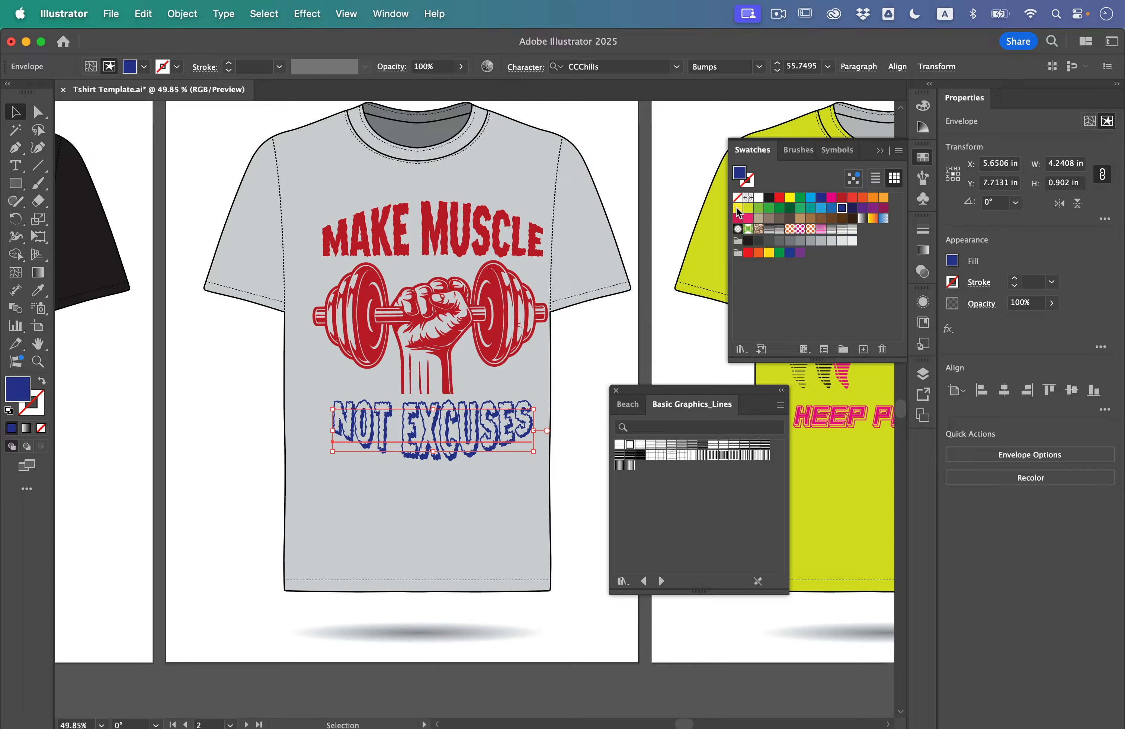
click(668, 309)
- Paste a copy of the red "Make muscle" text directly behind the original and fill the copy with blue
click(437, 246)
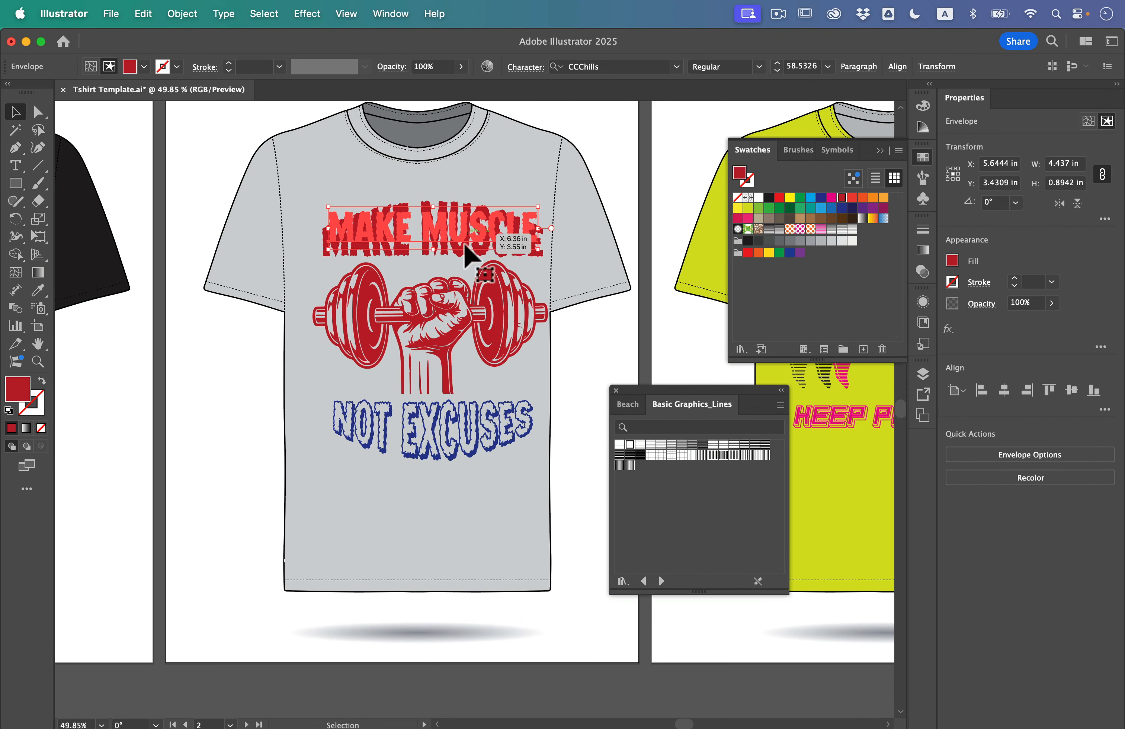
drag(518, 258, 515, 254)
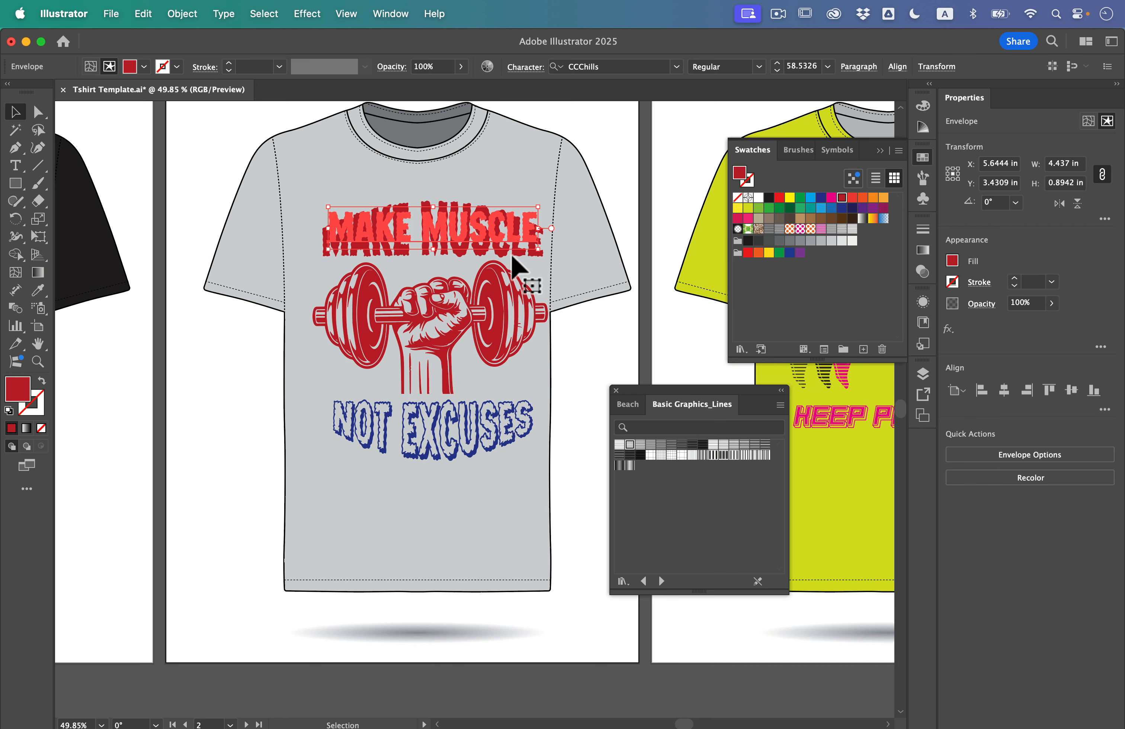
click(144, 14)
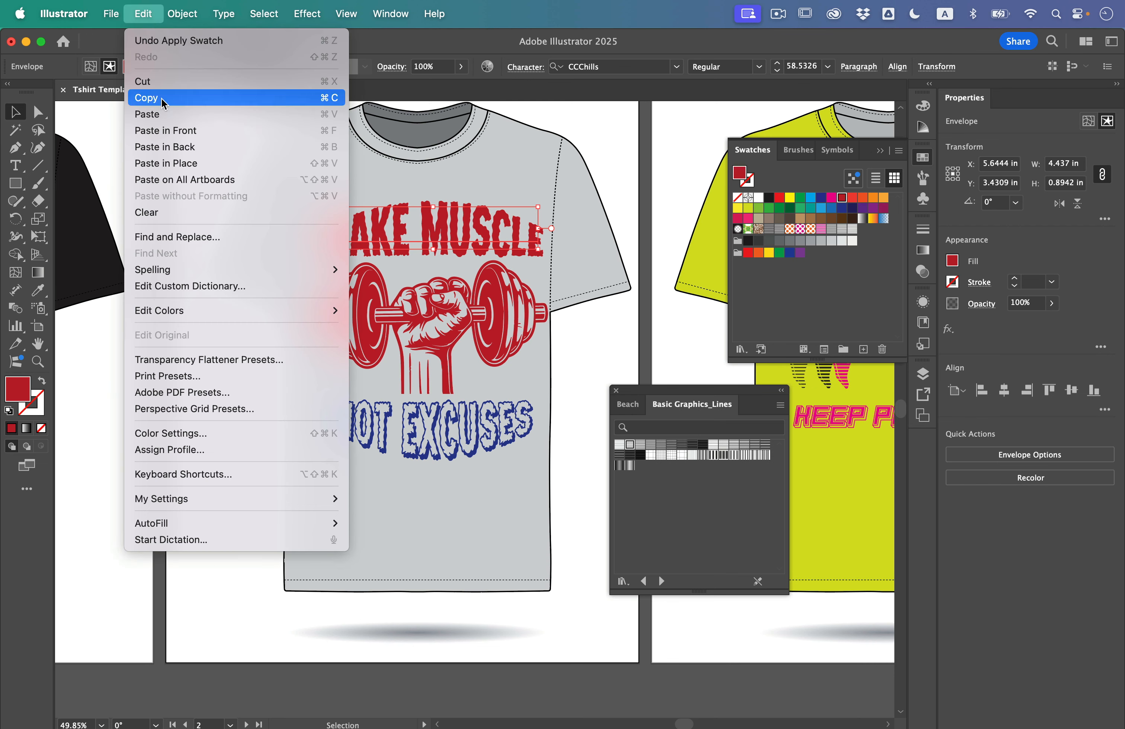
click(161, 98)
click(148, 16)
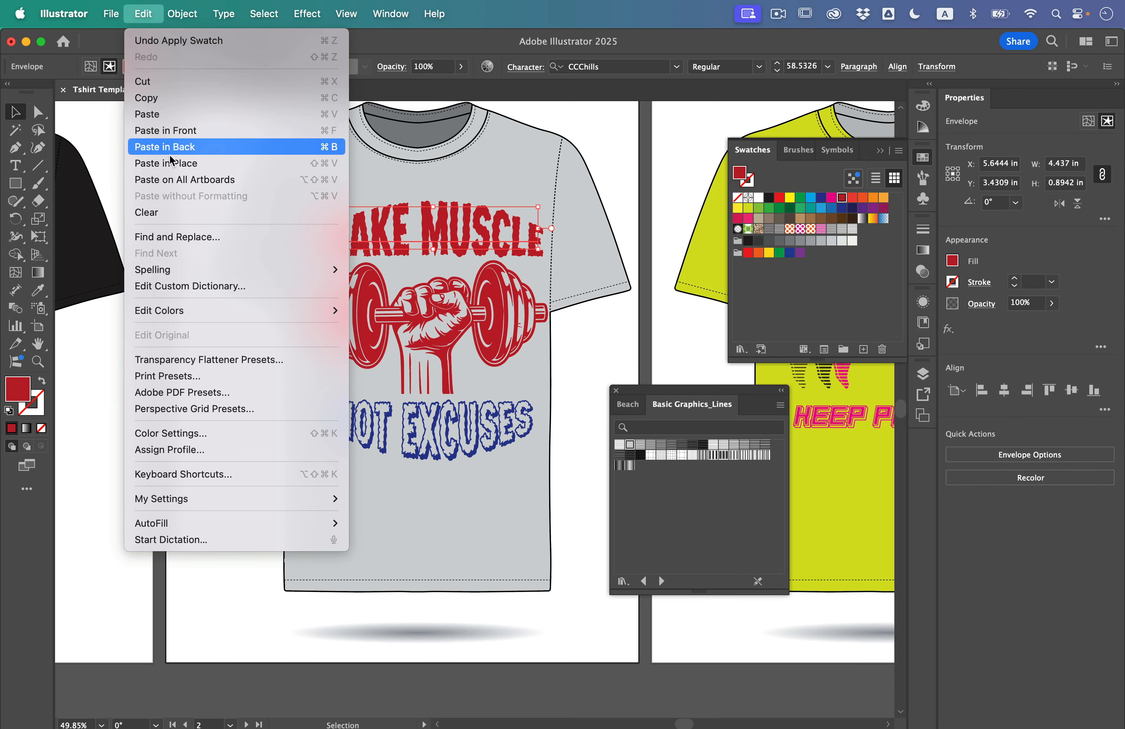
click(195, 150)
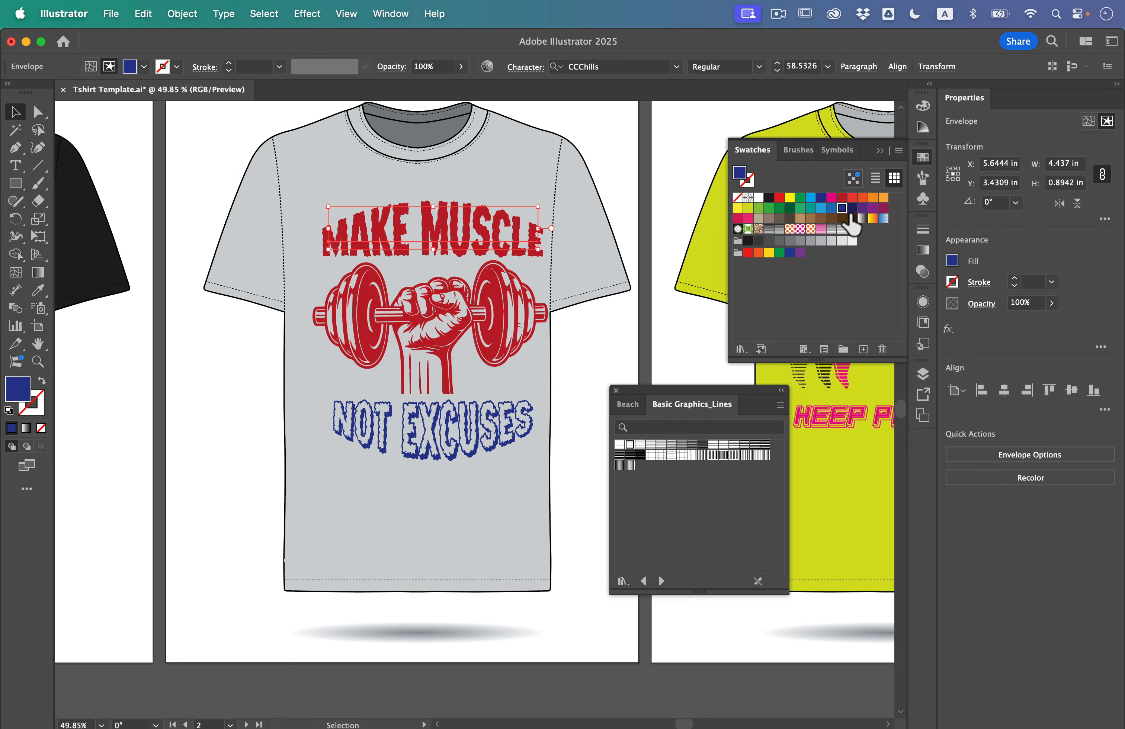
- Try offsetting the blue "Make muscle" copy by nudging its envelope contents, and nudge them back
key(Down)
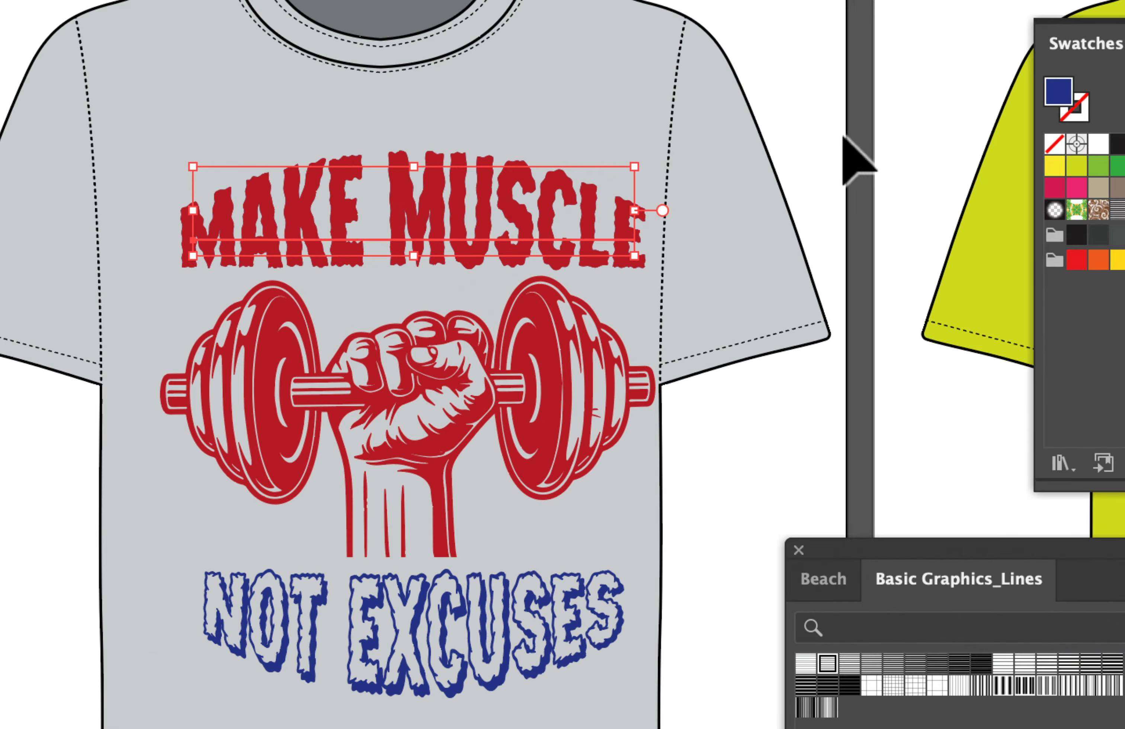
key(Down)
key(Down)
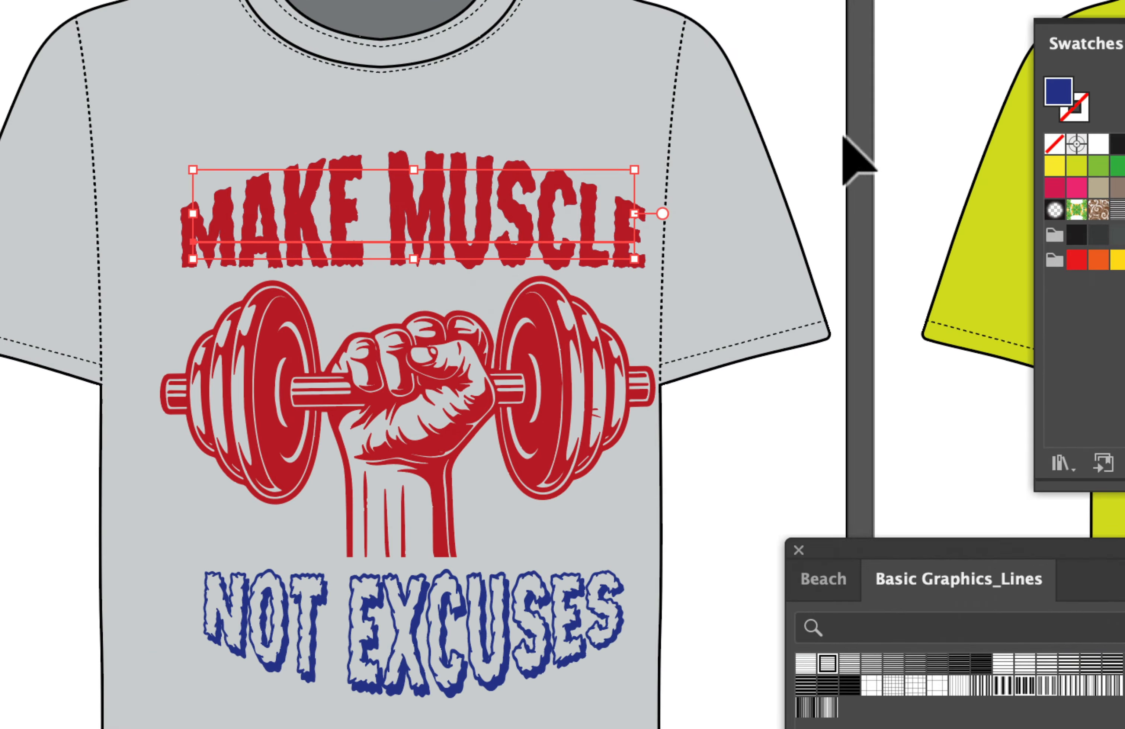
key(Right)
key(Left)
key(Up)
key(Up)
key(Up)
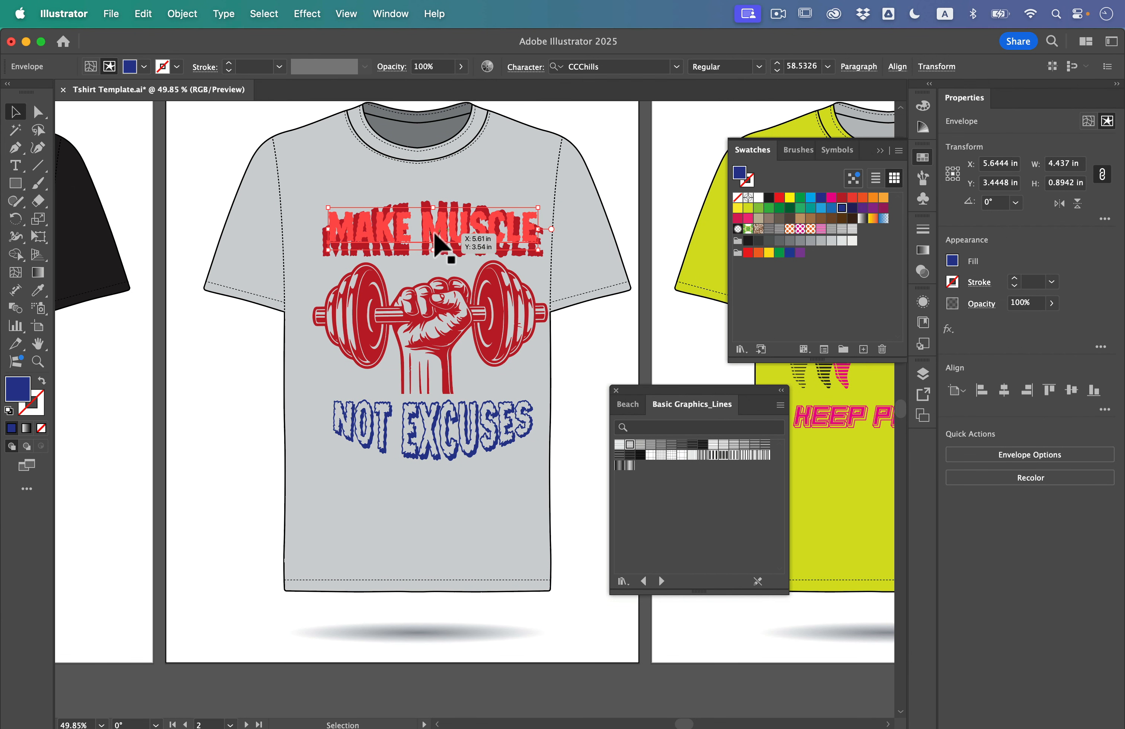
- Switch the blue "Make muscle" copy to envelope editing and nudge it four steps down and three steps right as a drop shadow
click(179, 14)
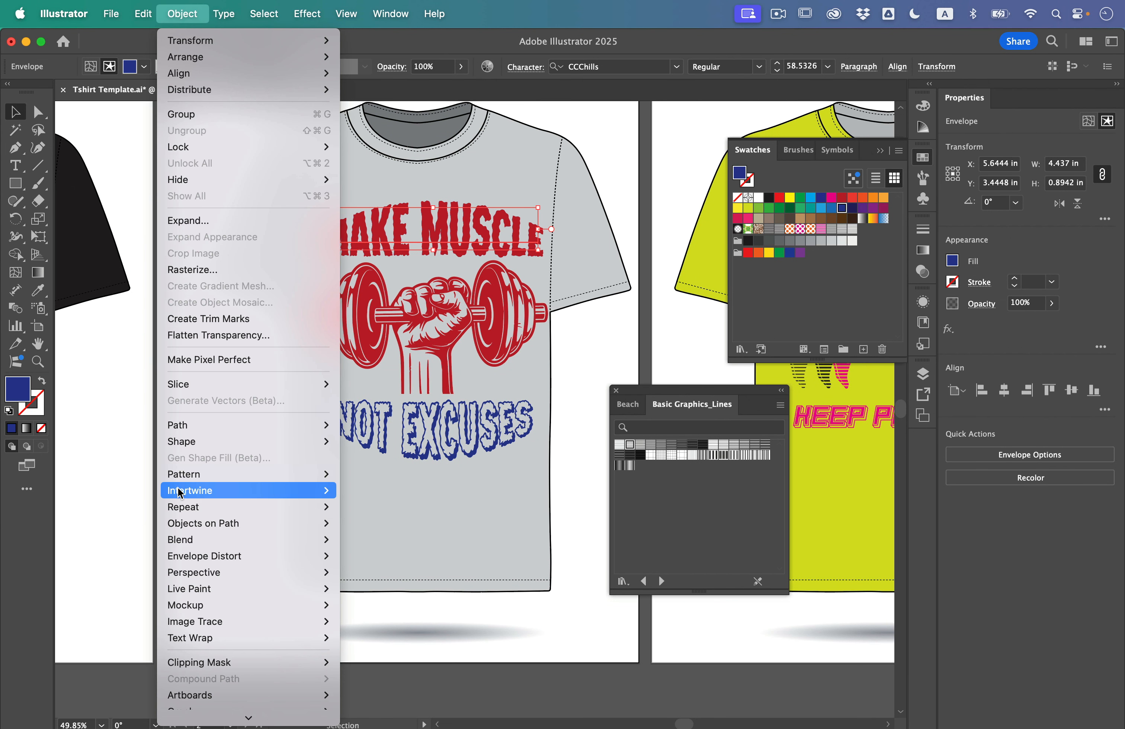
mouse_move(216, 556)
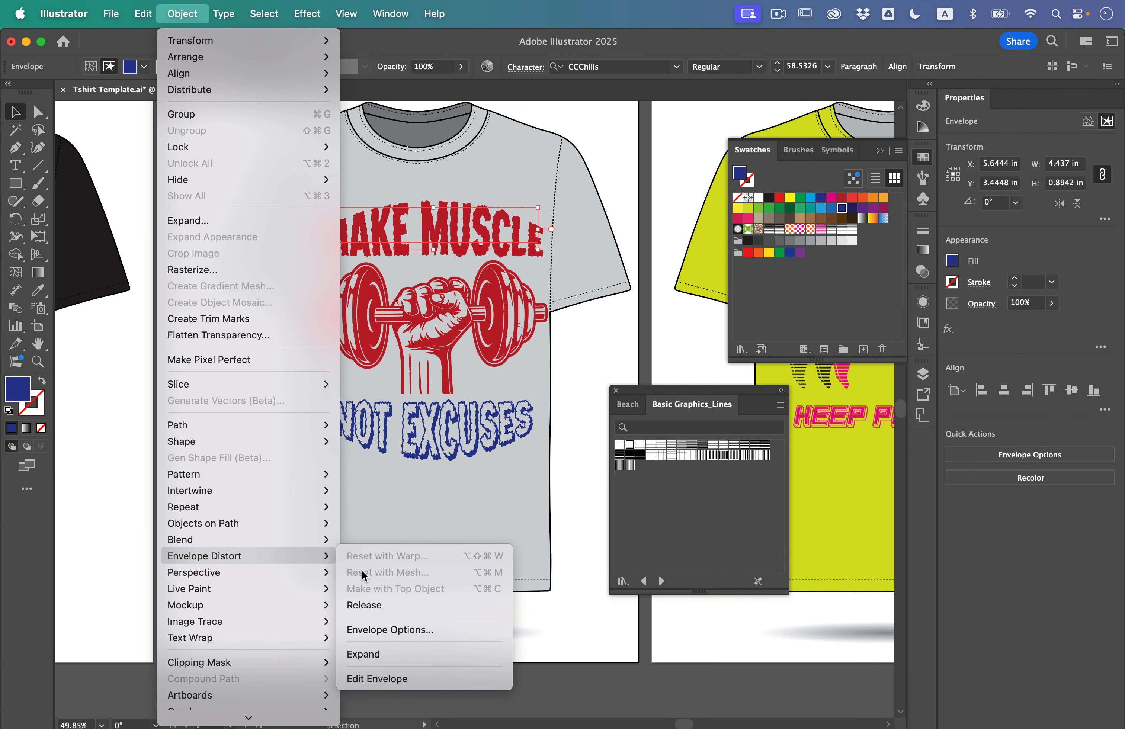
click(414, 681)
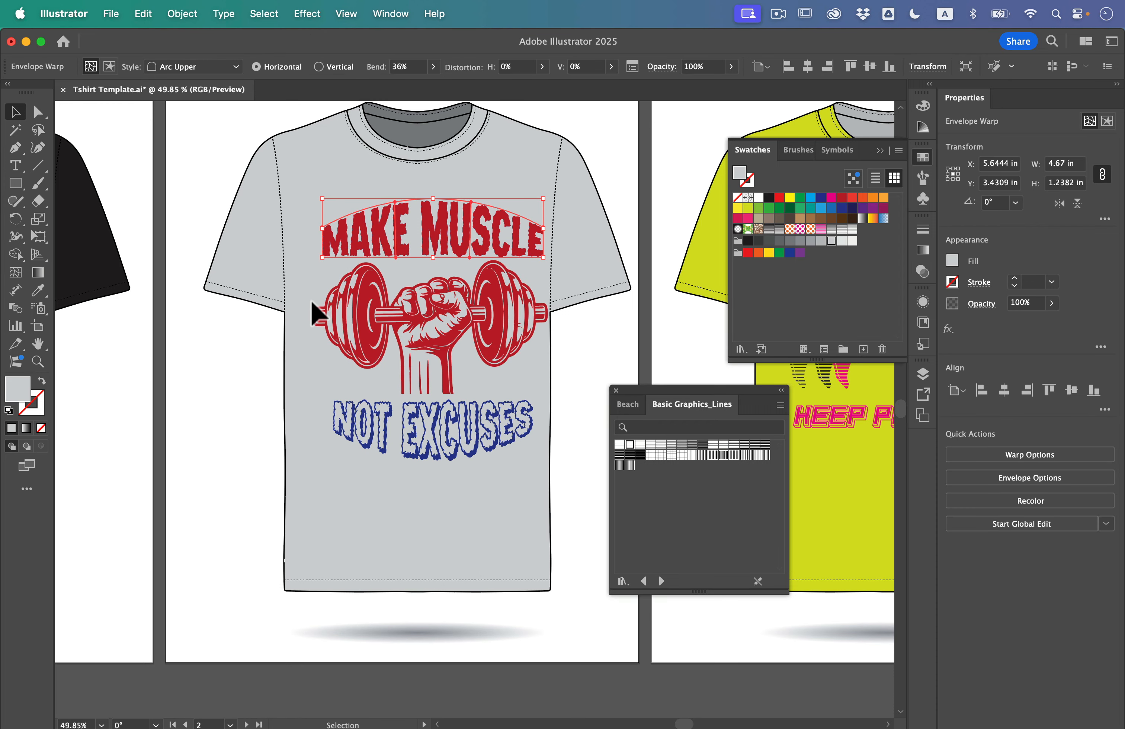
key(Down)
key(Down)
key(Down)
key(Down)
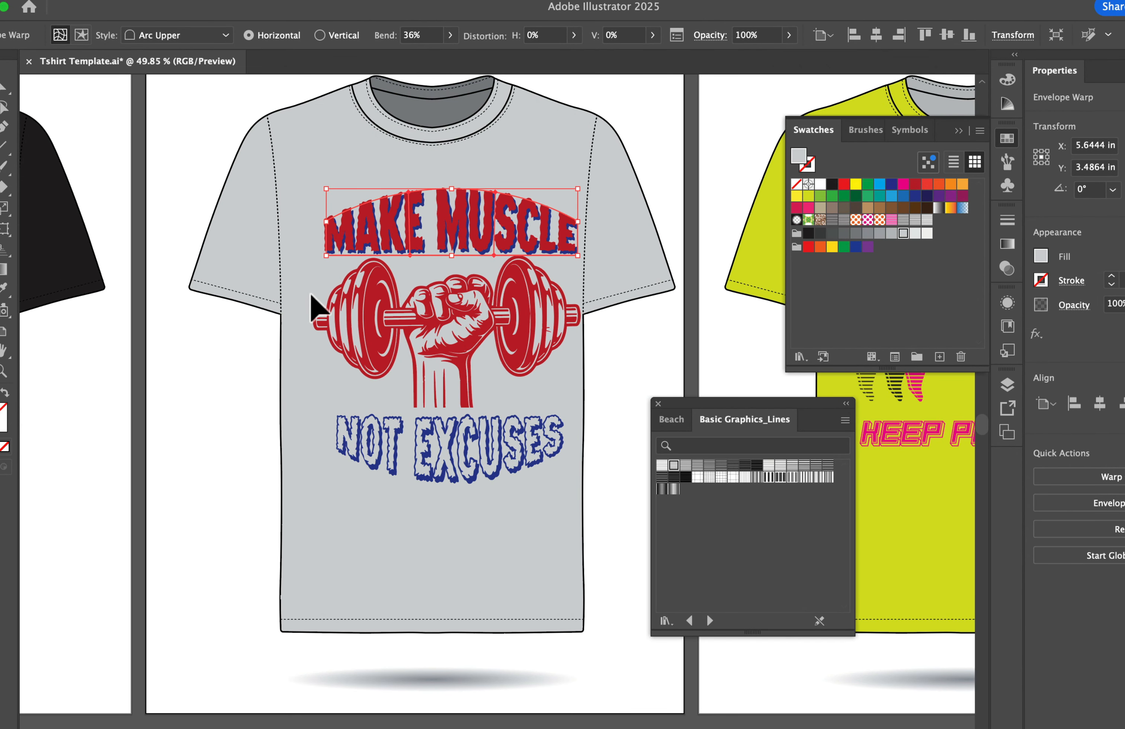
key(Right)
key(Right)
key(Right)
click(661, 347)
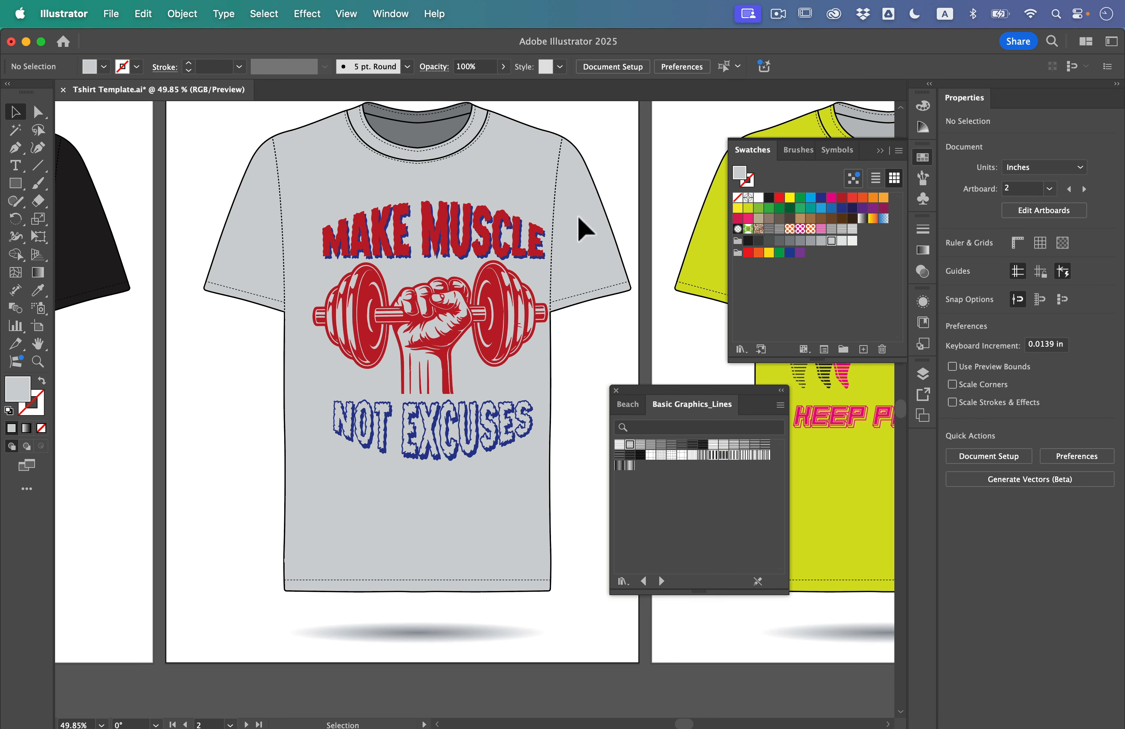
- Group the slogan texts with the dumbbell fist and centre the group on the gray shirt at about X 5.32 in, Y 5.57 in
drag(582, 226, 413, 434)
key(super+g)
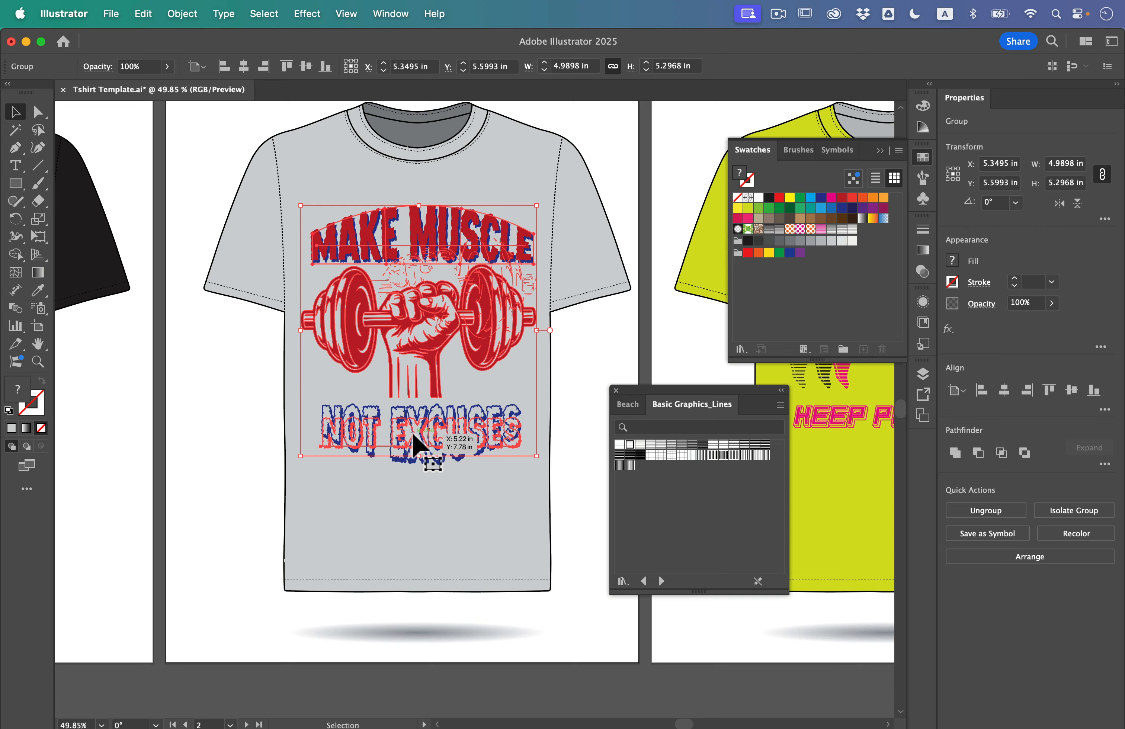
key(Left)
key(Left)
key(Up)
key(Up)
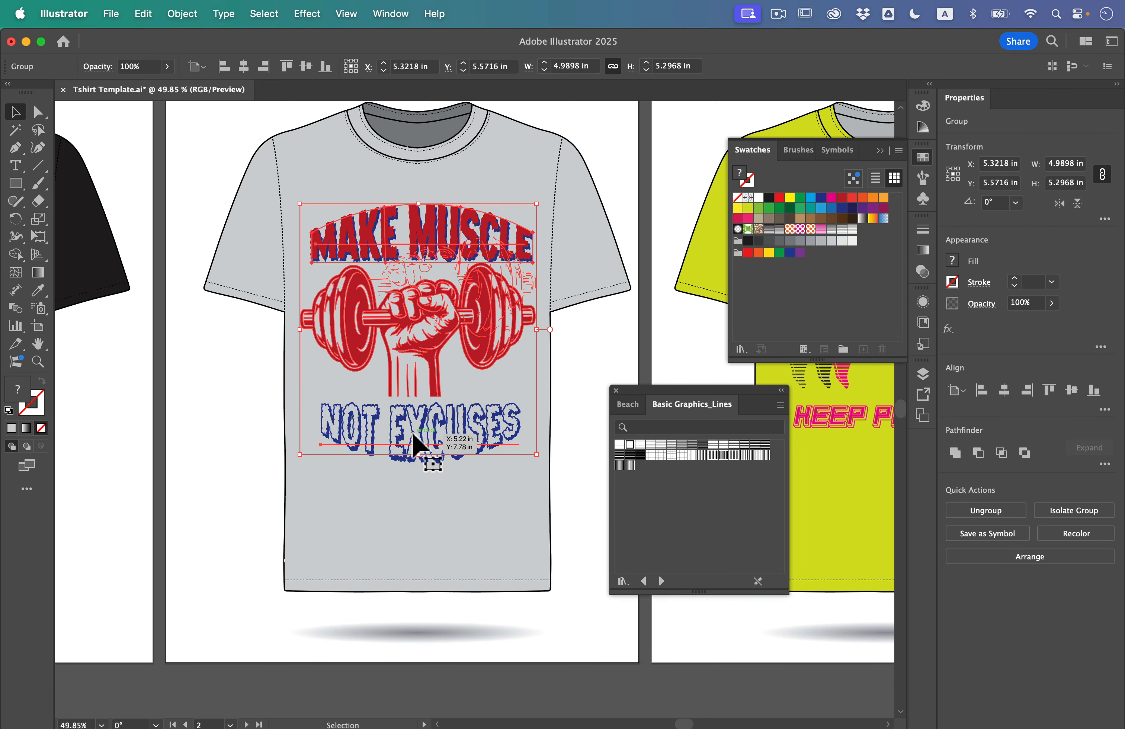
click(621, 330)
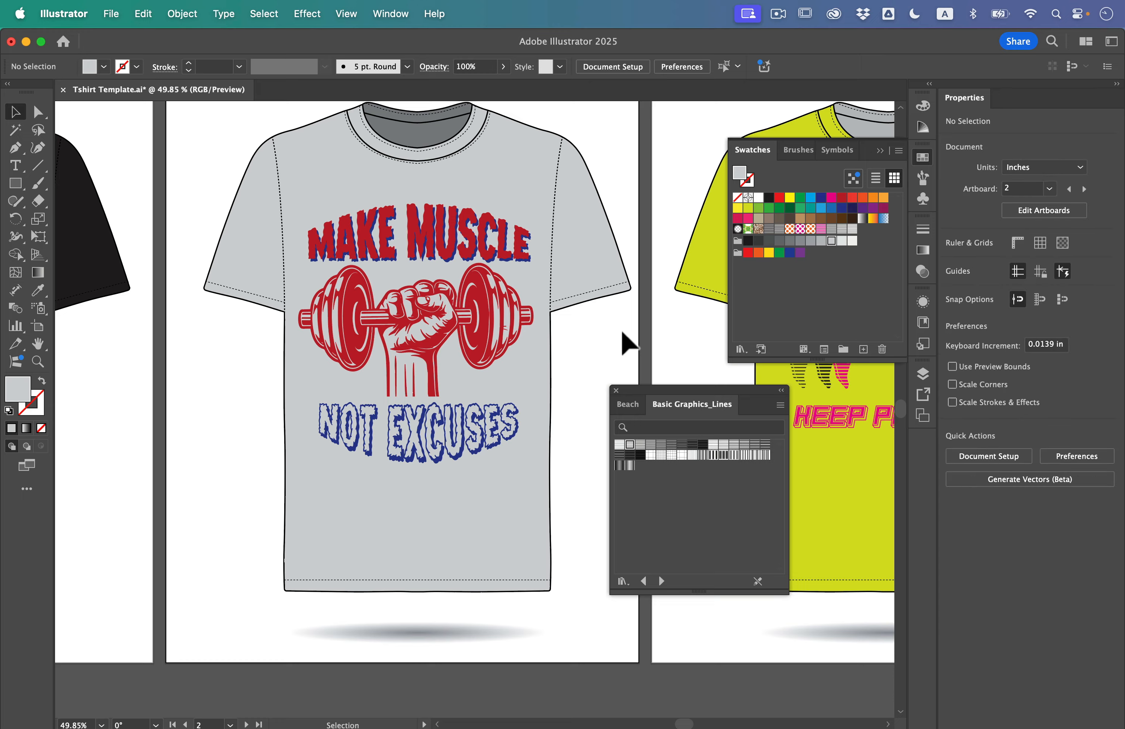
- Move the "Train hard or go home" text onto the black shirt's chest and scale it down to about 4.34 in wide
scroll(418, 357, down, 5)
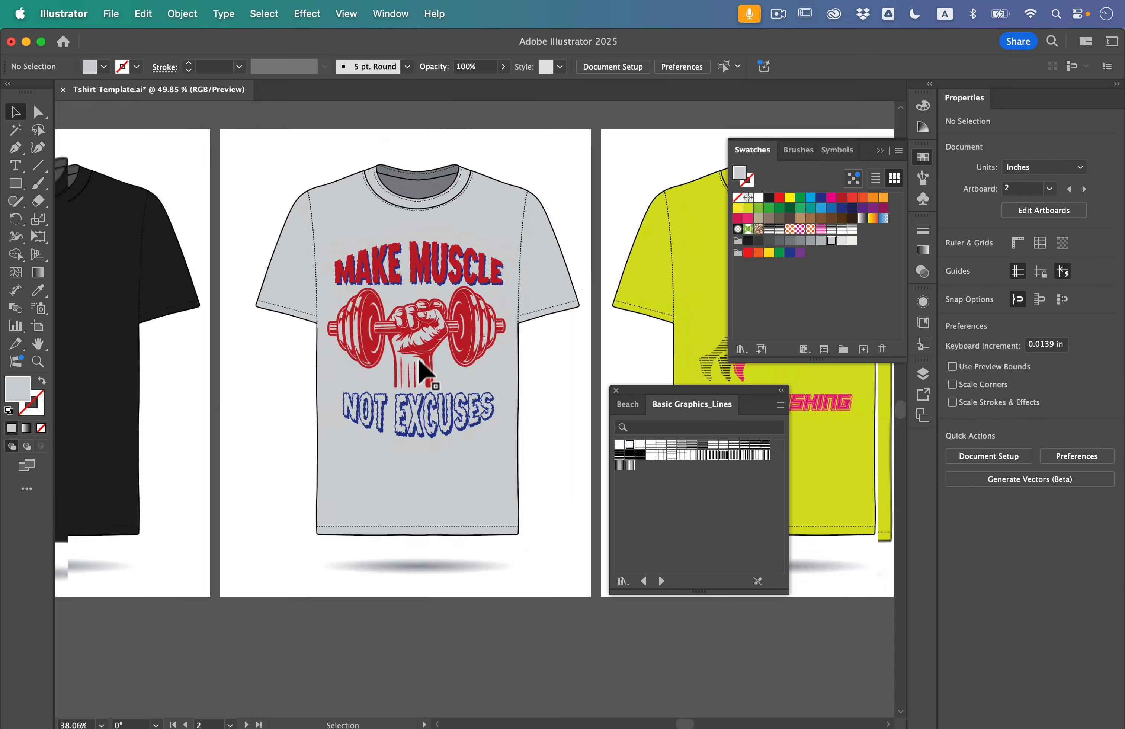
scroll(416, 357, left, 5)
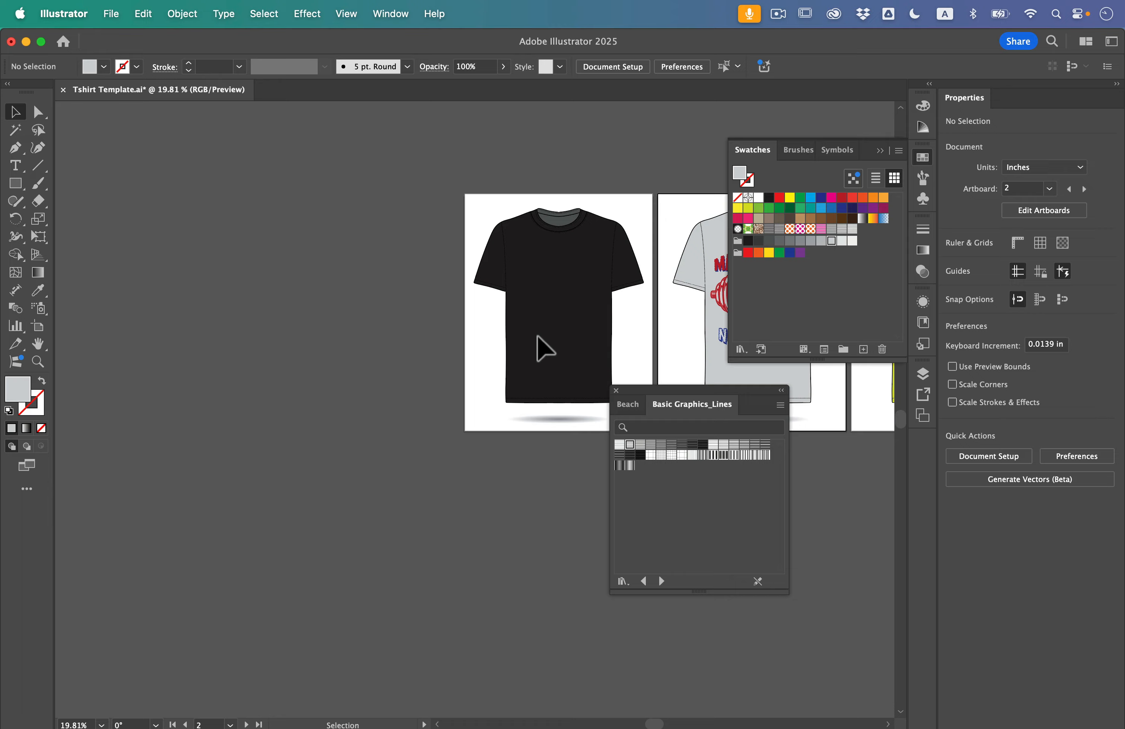
scroll(540, 347, down, 3)
scroll(536, 335, left, 3)
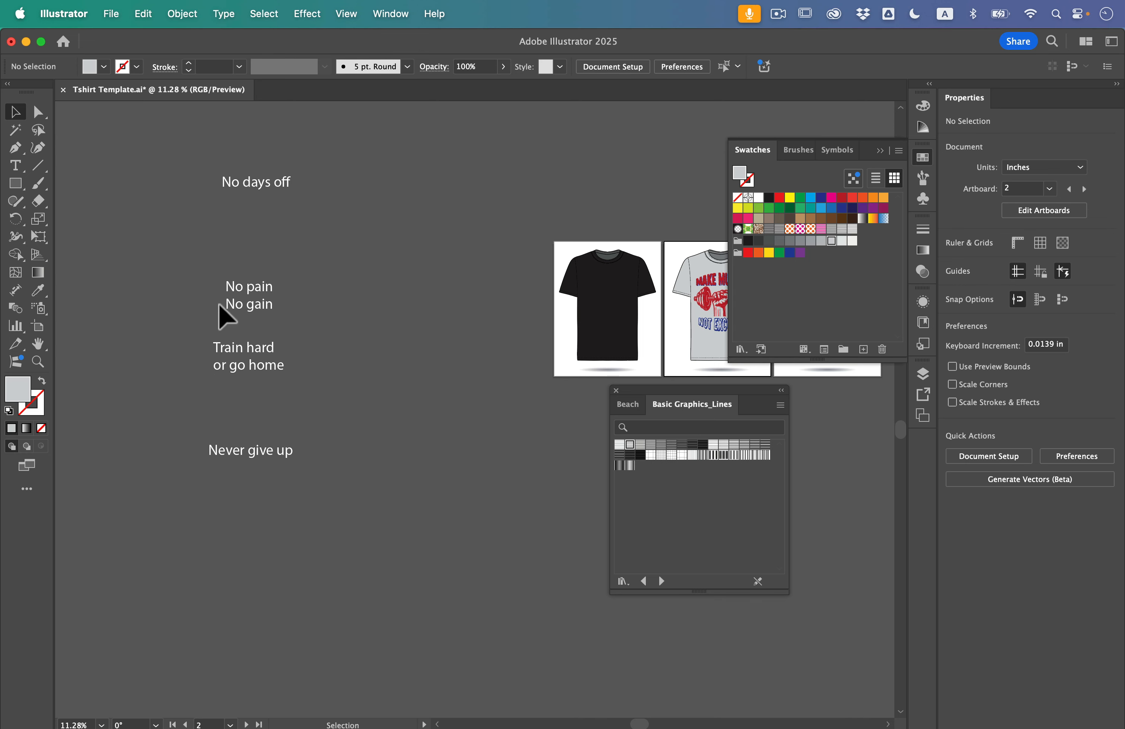
drag(278, 366, 615, 313)
scroll(615, 313, up, 5)
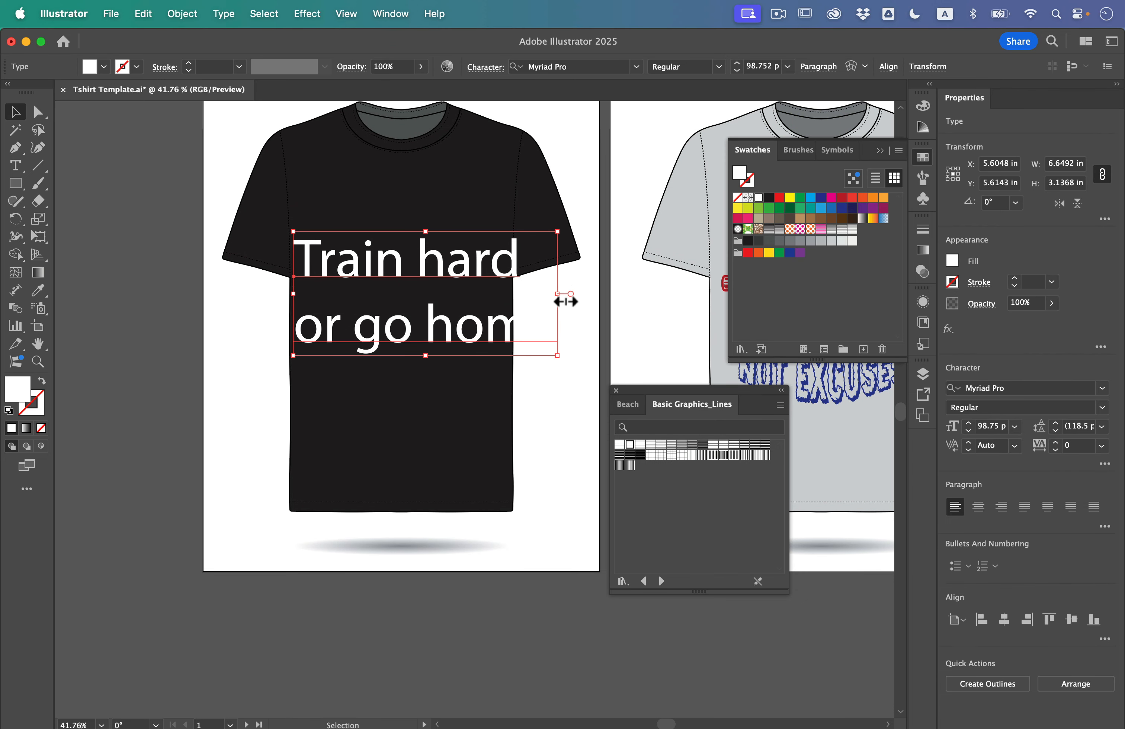
drag(564, 301, 477, 368)
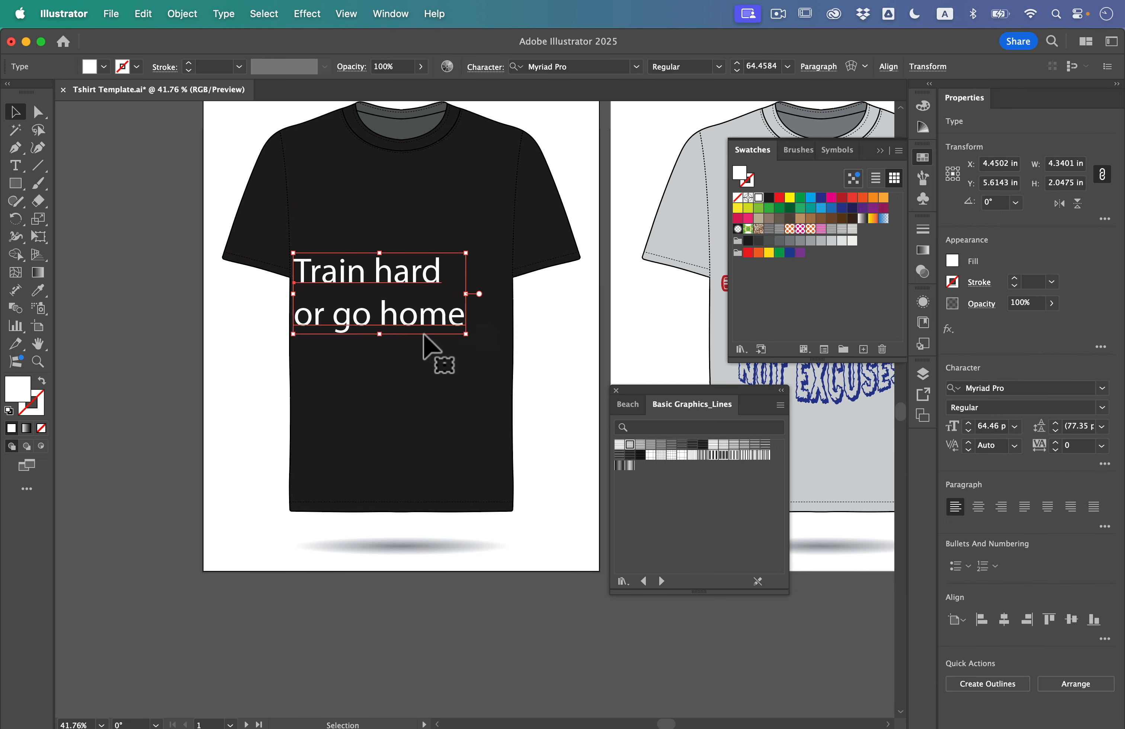
drag(426, 315, 436, 315)
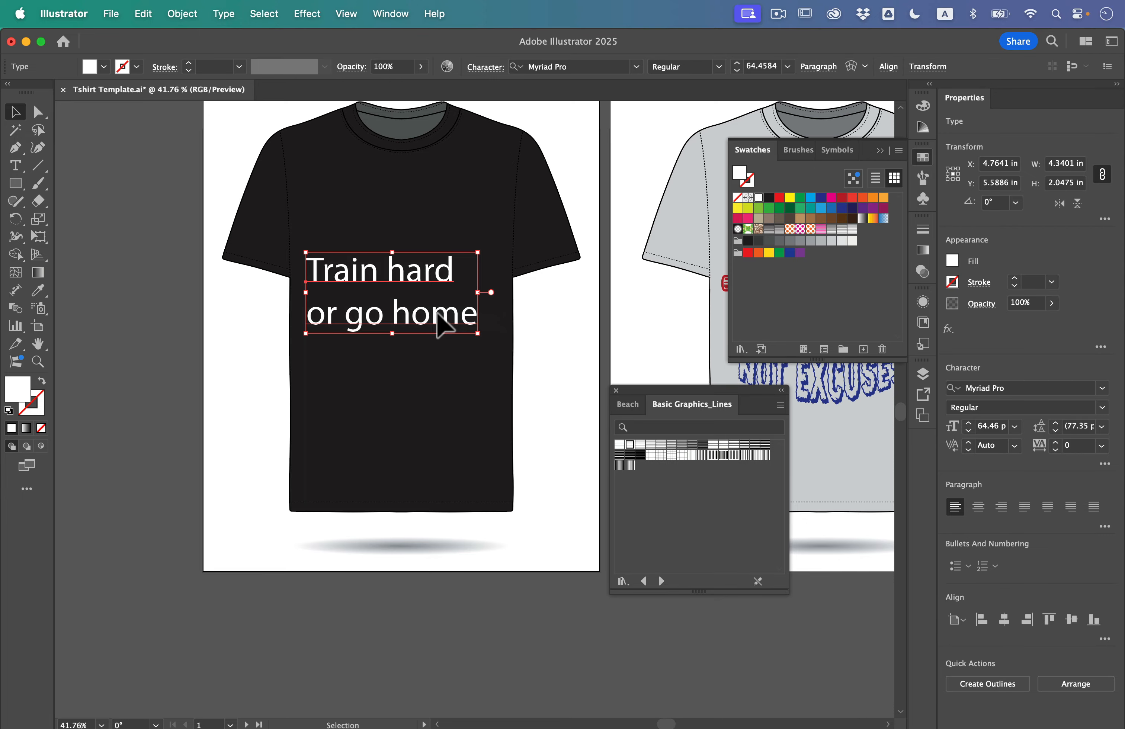
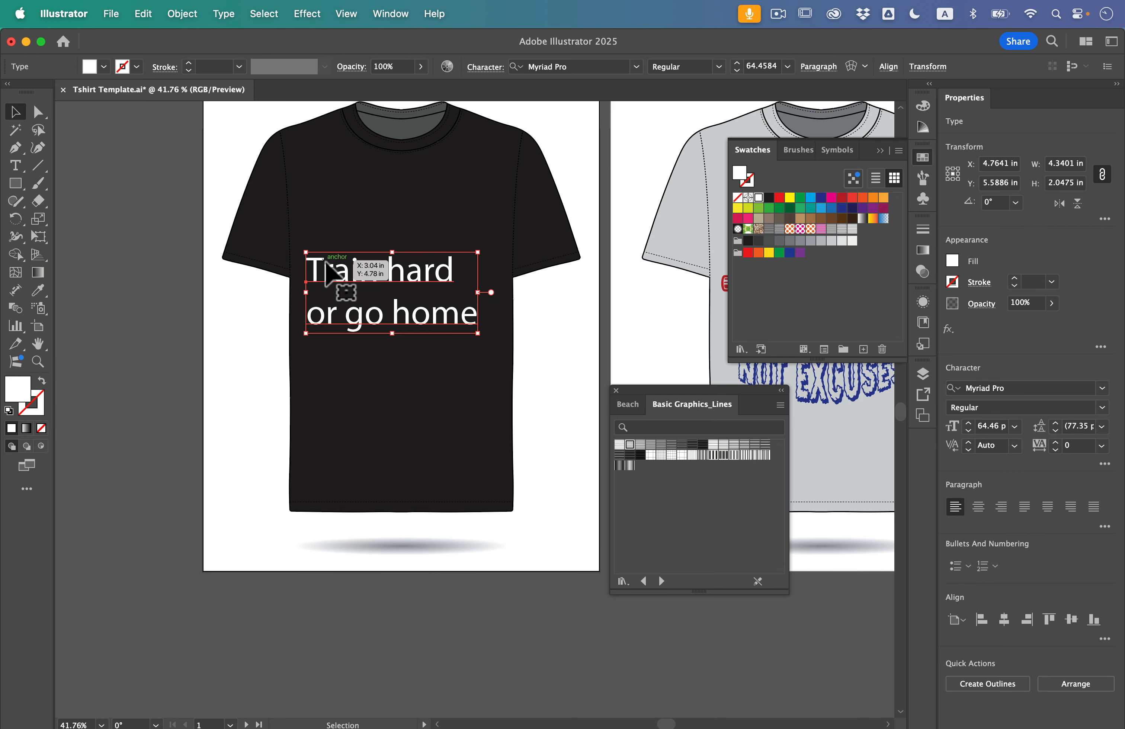
- Remove "Train" from the phrase on the black shirt and add it as a separate text object above
double_click(356, 276)
double_click(357, 276)
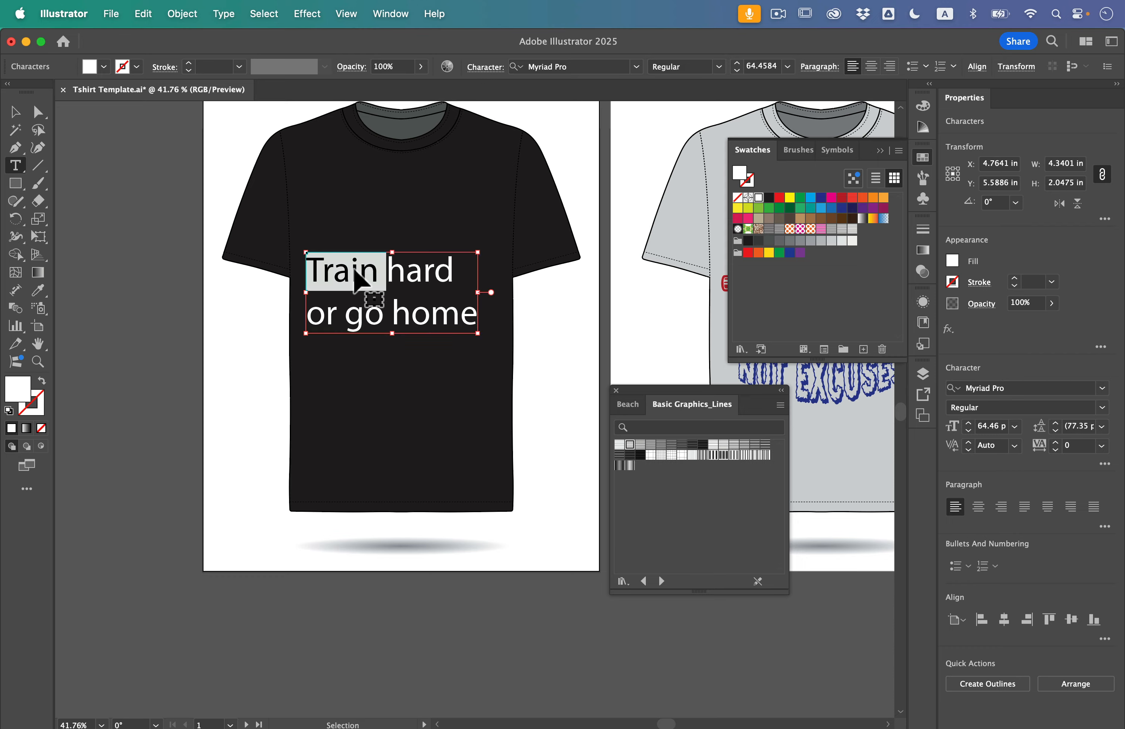
key(BackSpace)
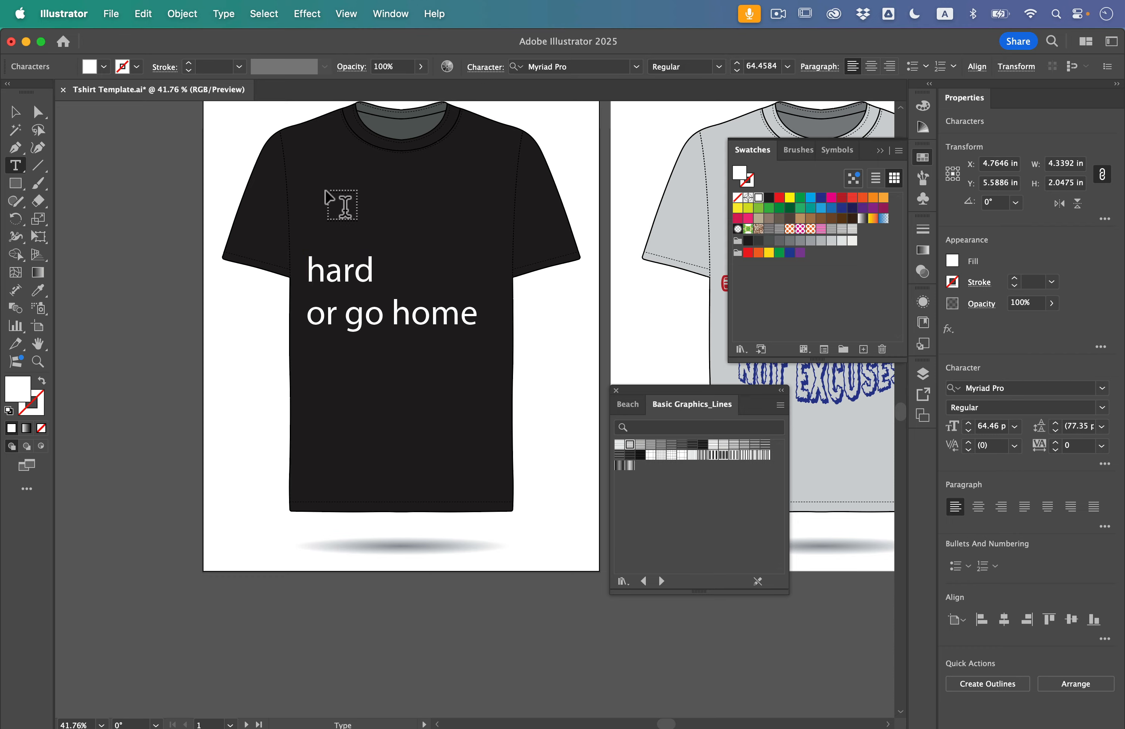
key(Escape)
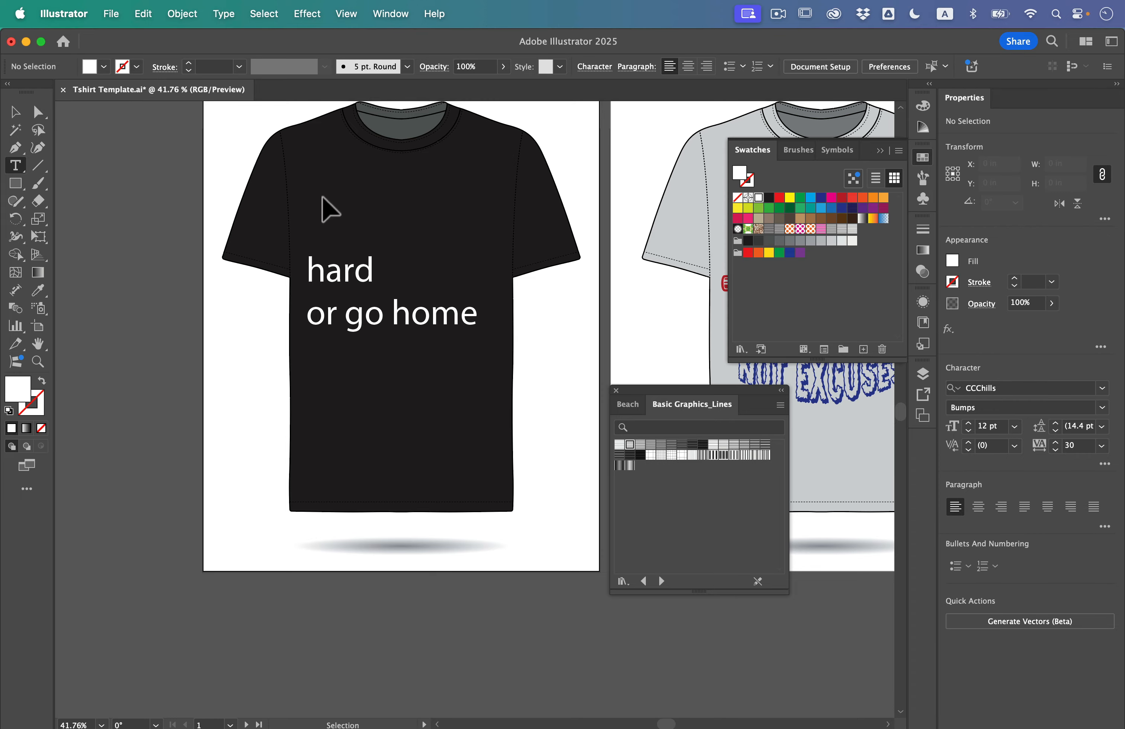
click(323, 196)
text(Train)
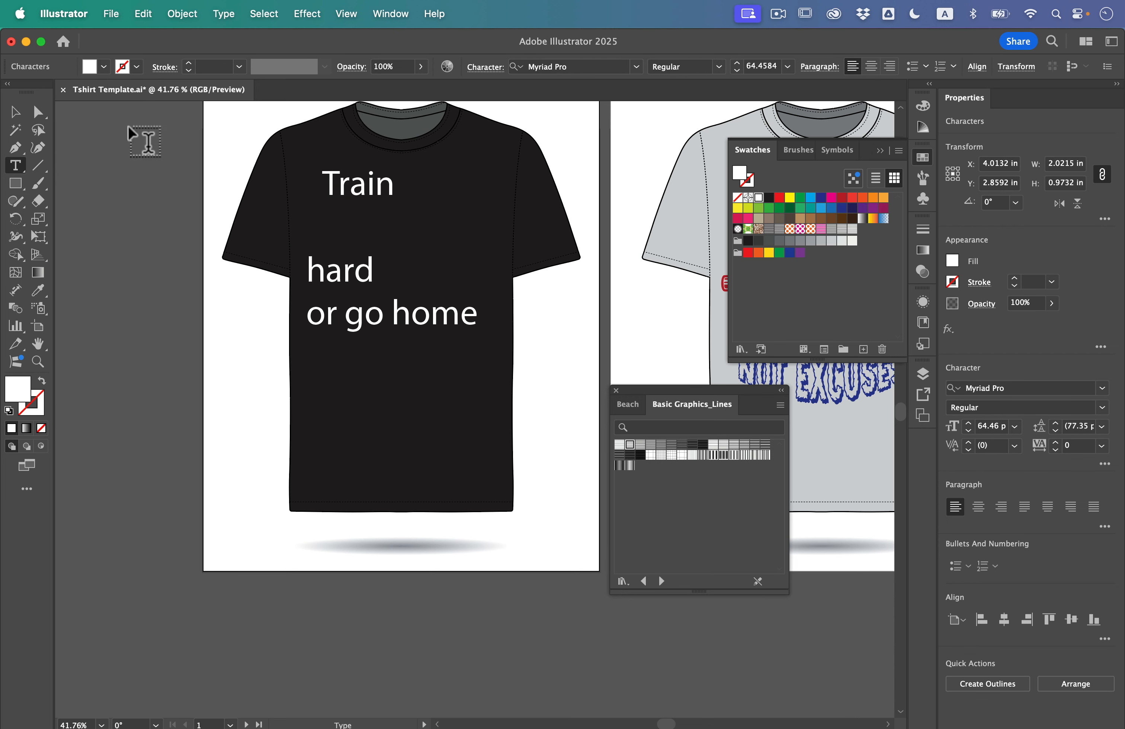
click(17, 113)
- Cut "hard" out of the phrase, paste it as its own text object, and place it beside "Train"
triple_click(352, 277)
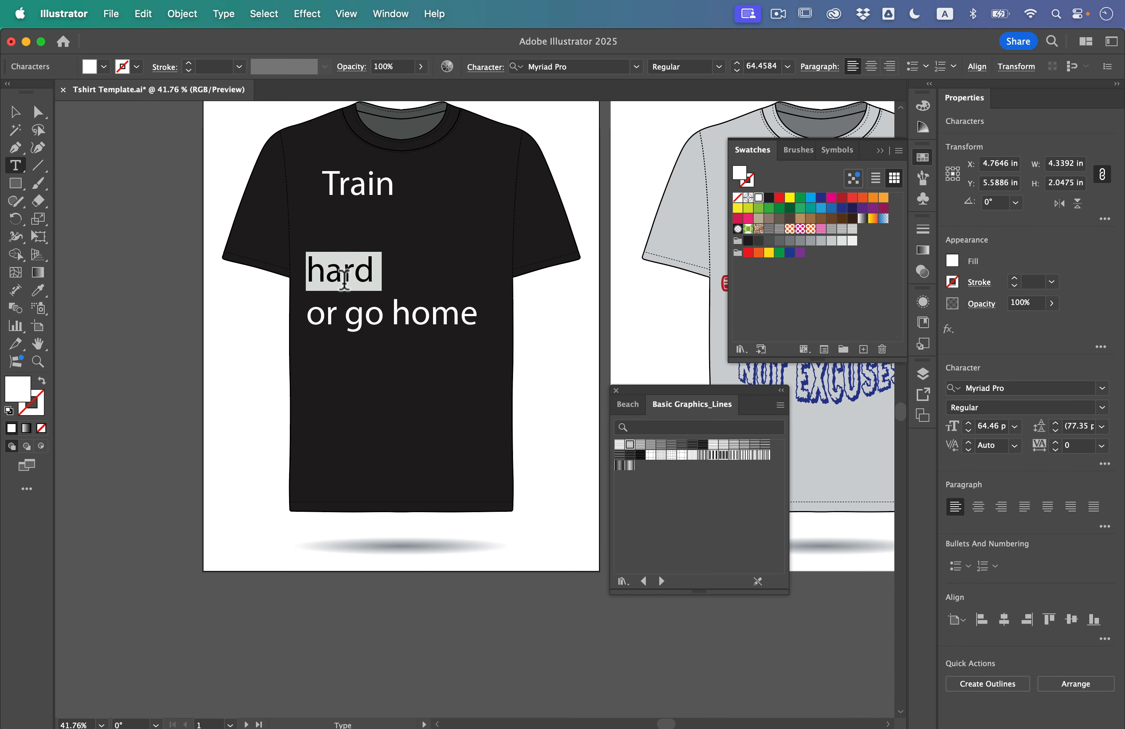
key(super+x)
click(443, 206)
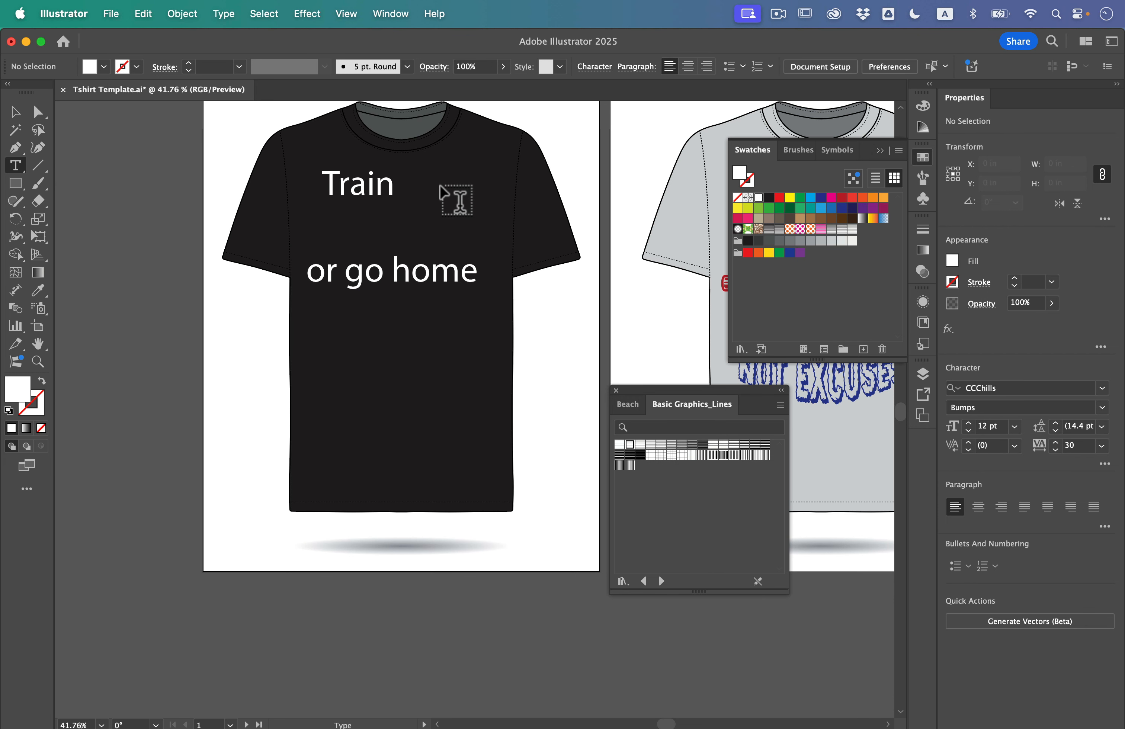
key(super+v)
click(16, 112)
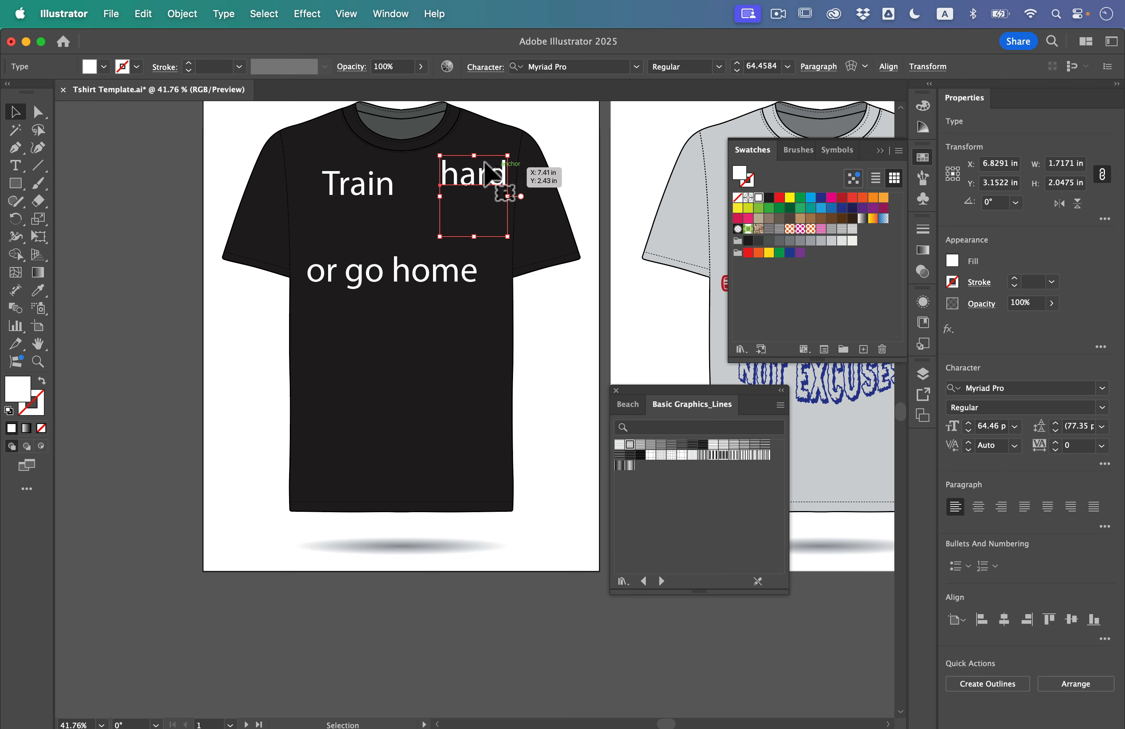
drag(464, 188, 444, 191)
- Move "or go home" lower on the black shirt and split "or" off into its own text object above "go home"
drag(378, 276, 314, 313)
key(t)
key(BackSpace)
key(Escape)
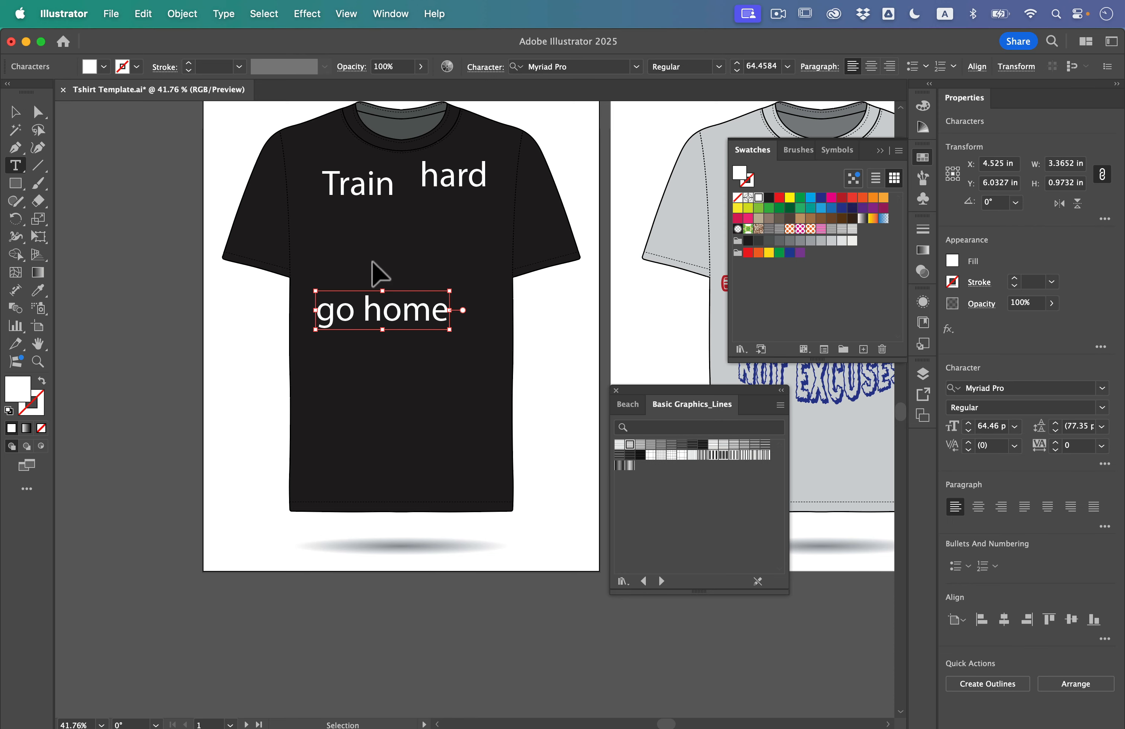
click(368, 249)
key(super+v)
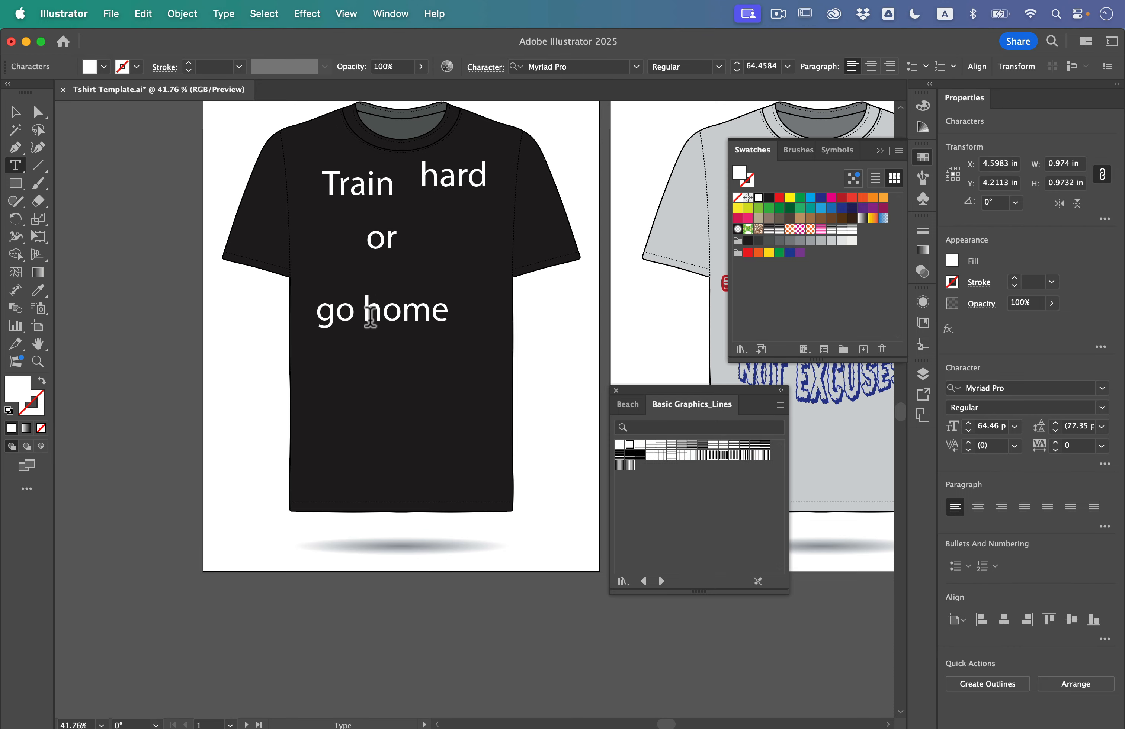
- Split "home" off from "go home" into its own text object lower on the black shirt
drag(365, 314, 452, 318)
key(BackSpace)
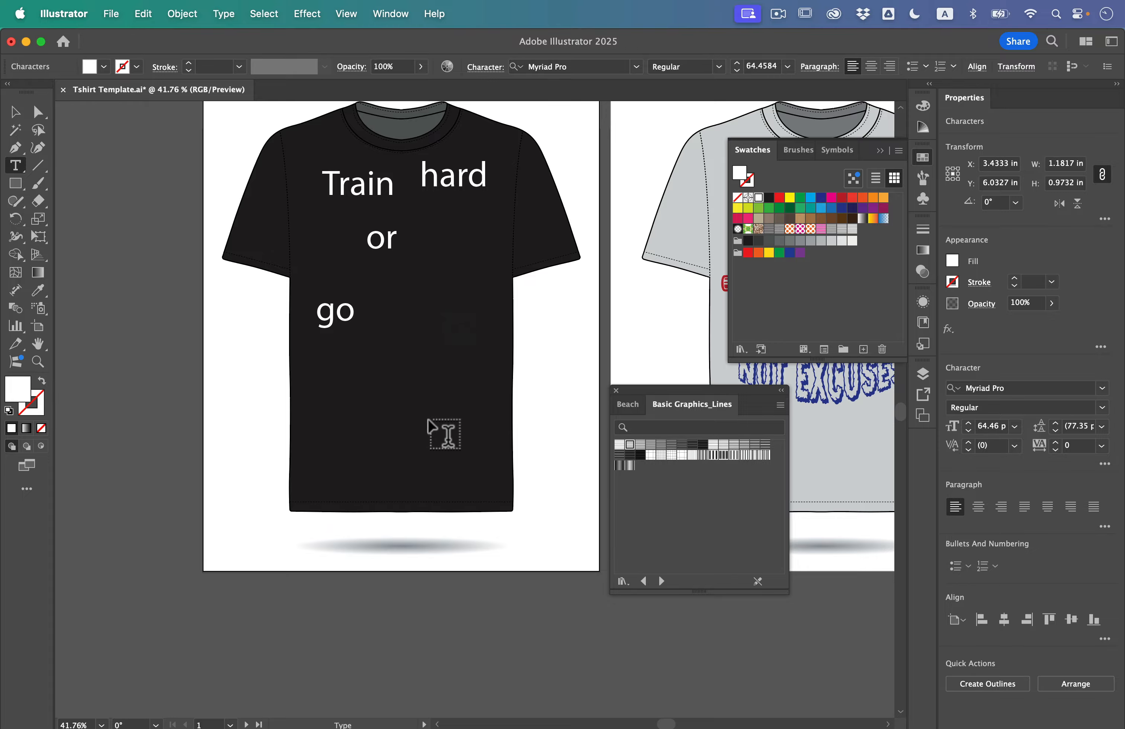
key(Escape)
click(408, 395)
key(super+v)
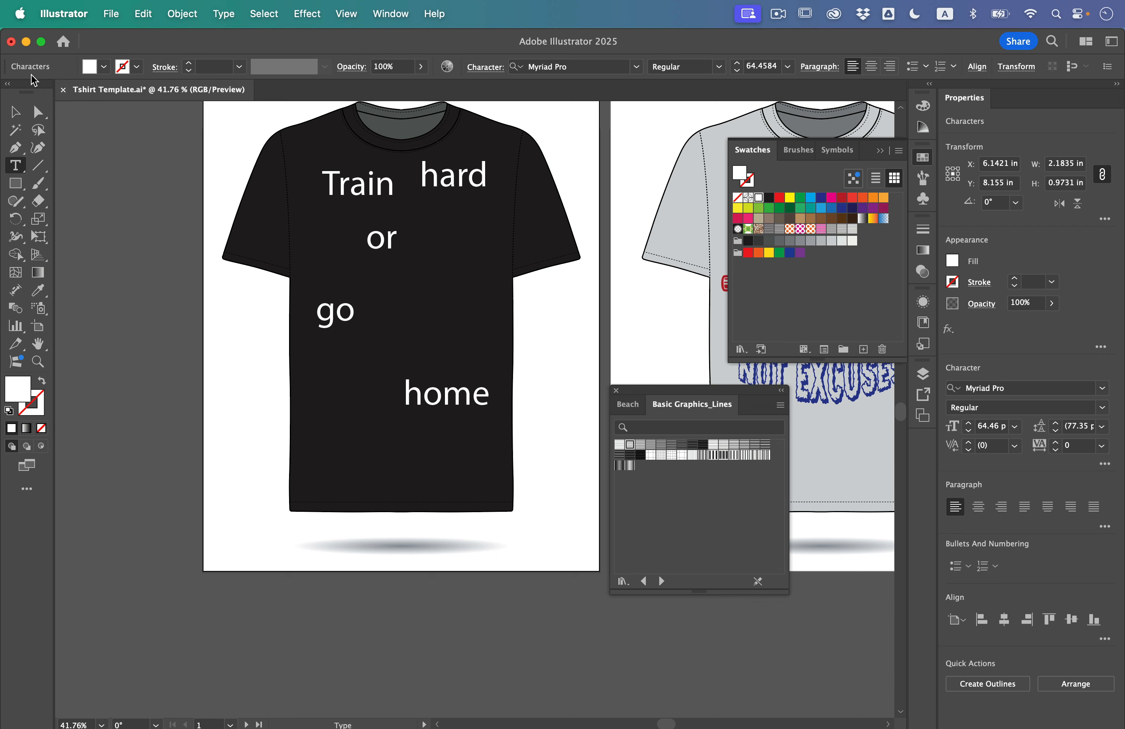
click(26, 113)
- Stack the words "Train", "hard", "or", "go" and "home" in a vertical column and shift the column to the middle of the black shirt
drag(439, 386, 411, 386)
drag(398, 239, 422, 278)
drag(451, 193, 414, 232)
drag(374, 191, 422, 254)
drag(356, 318, 435, 328)
mouse_move(424, 395)
mouse_down()
mouse_move(411, 393)
mouse_move(412, 377)
mouse_up()
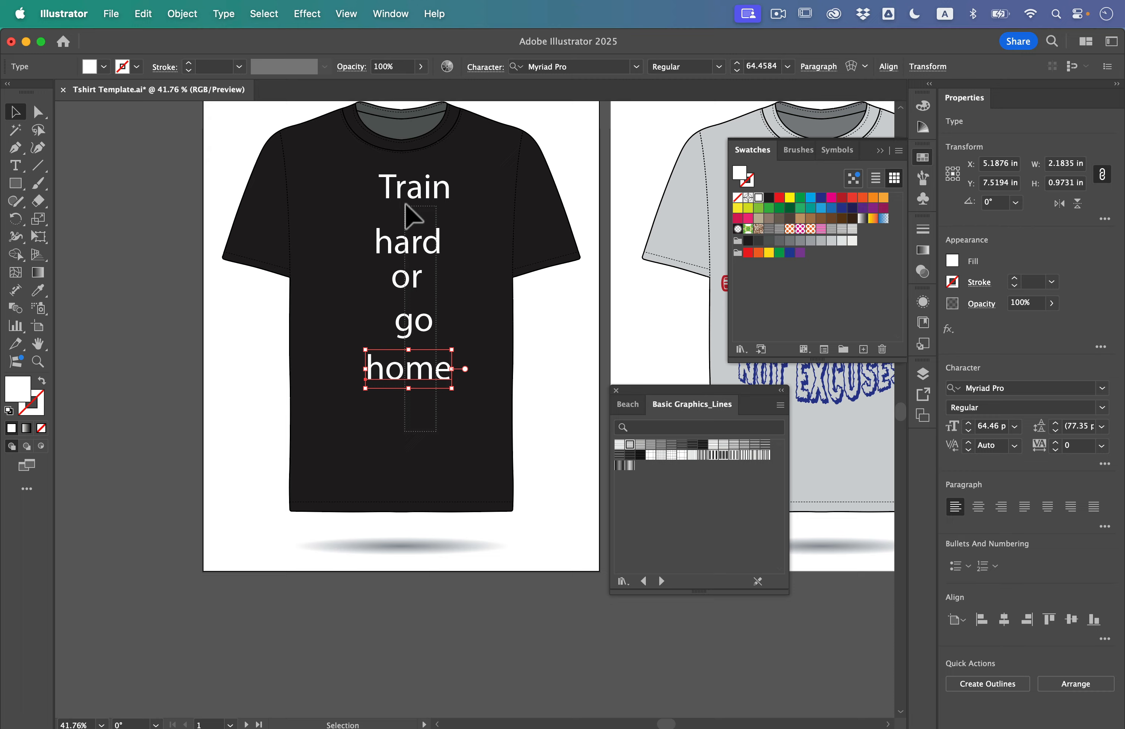
key(super+a)
drag(415, 209, 398, 232)
key(shift+super+a)
- Switch to Adobe Fonts in the browser, browse the font families tagged Rough, and open results page 2
key(ctrl+Right)
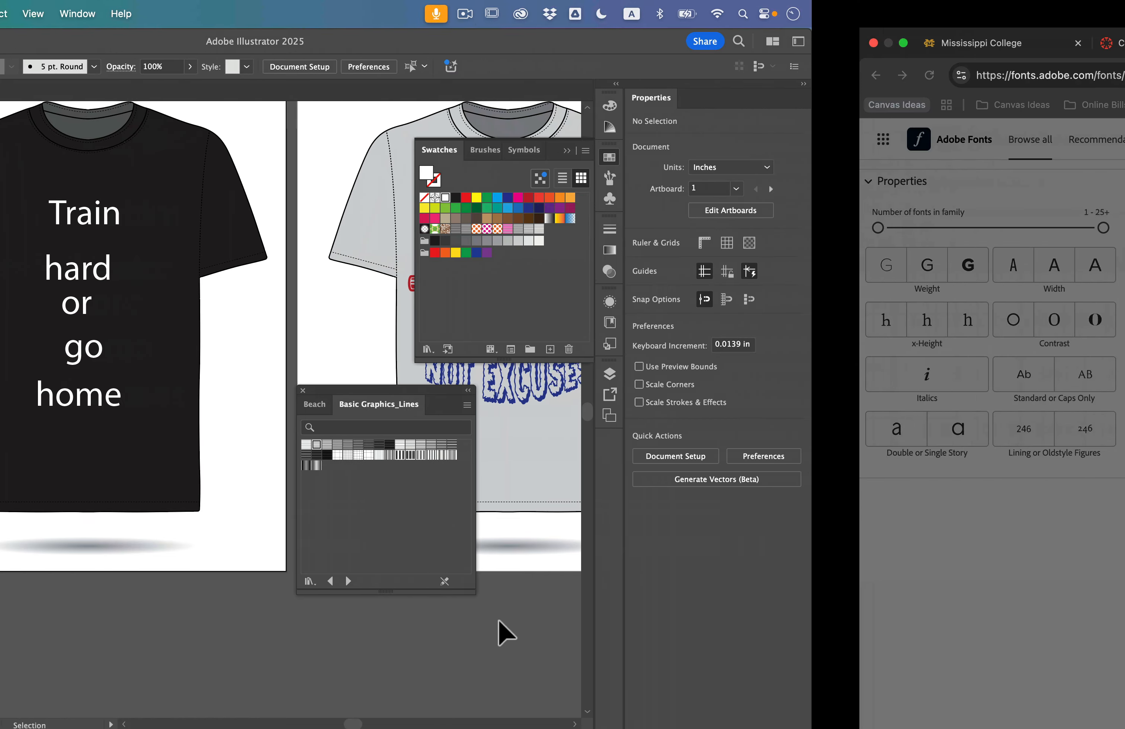
click(729, 473)
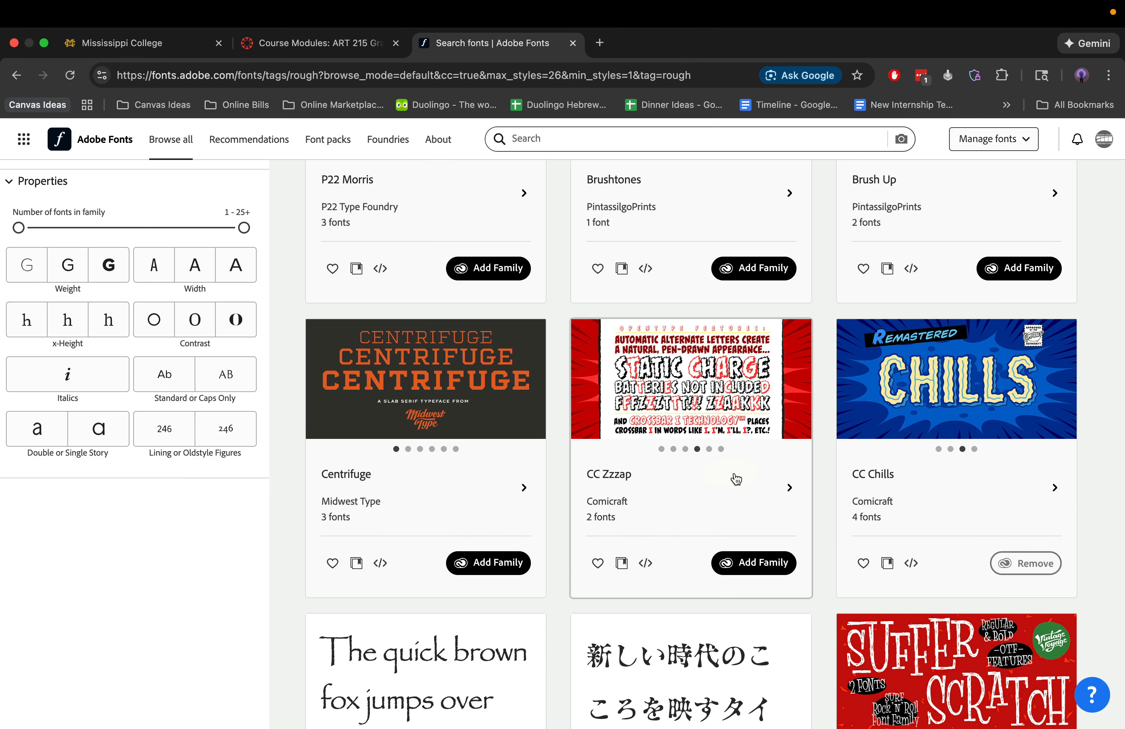
scroll(572, 578, down, 10)
scroll(572, 578, up, 7)
scroll(573, 578, up, 6)
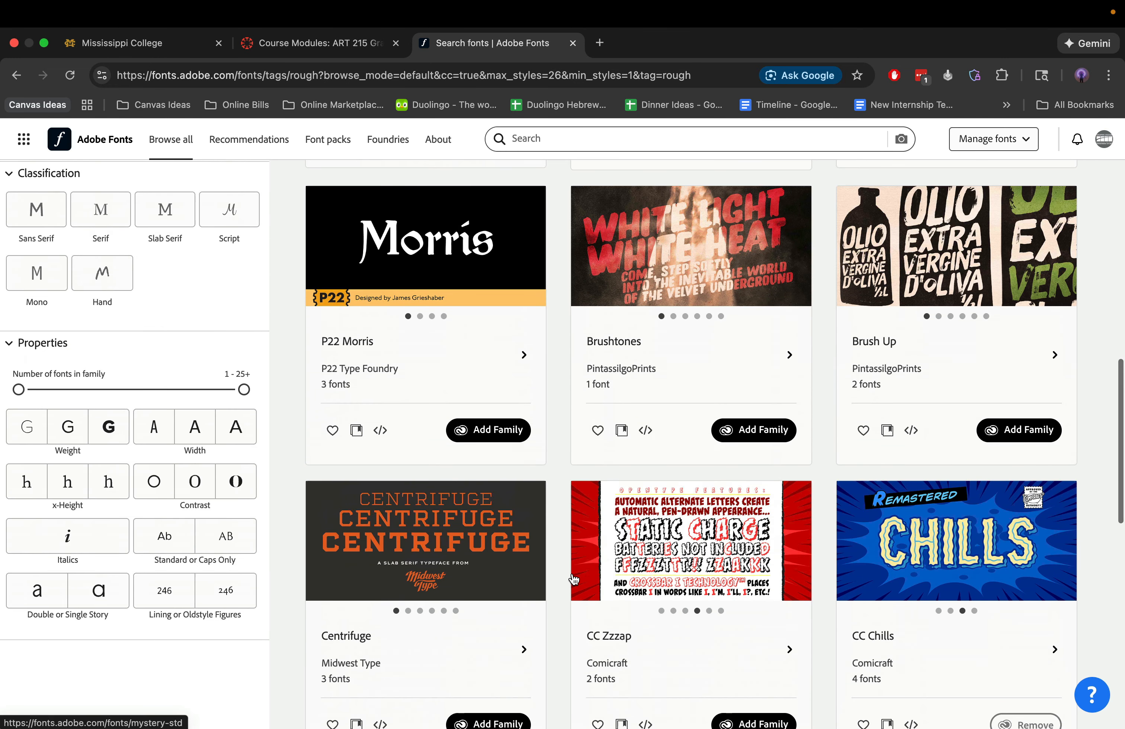
scroll(573, 577, up, 5)
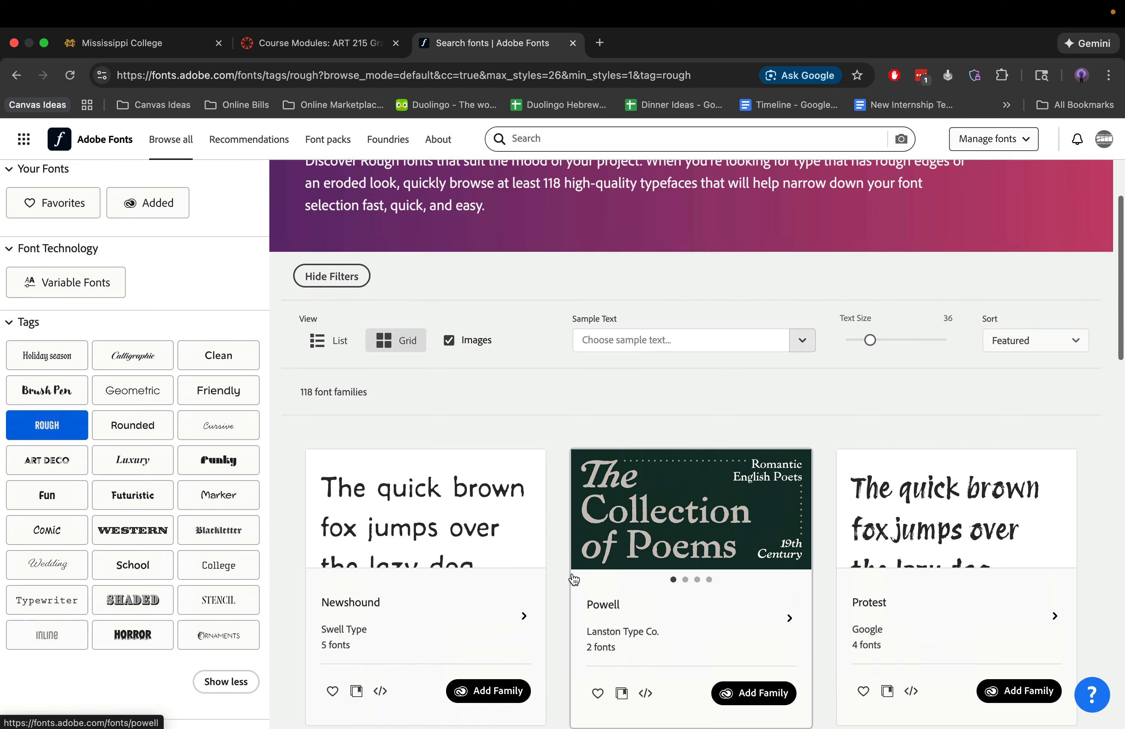
scroll(573, 576, down, 15)
click(603, 592)
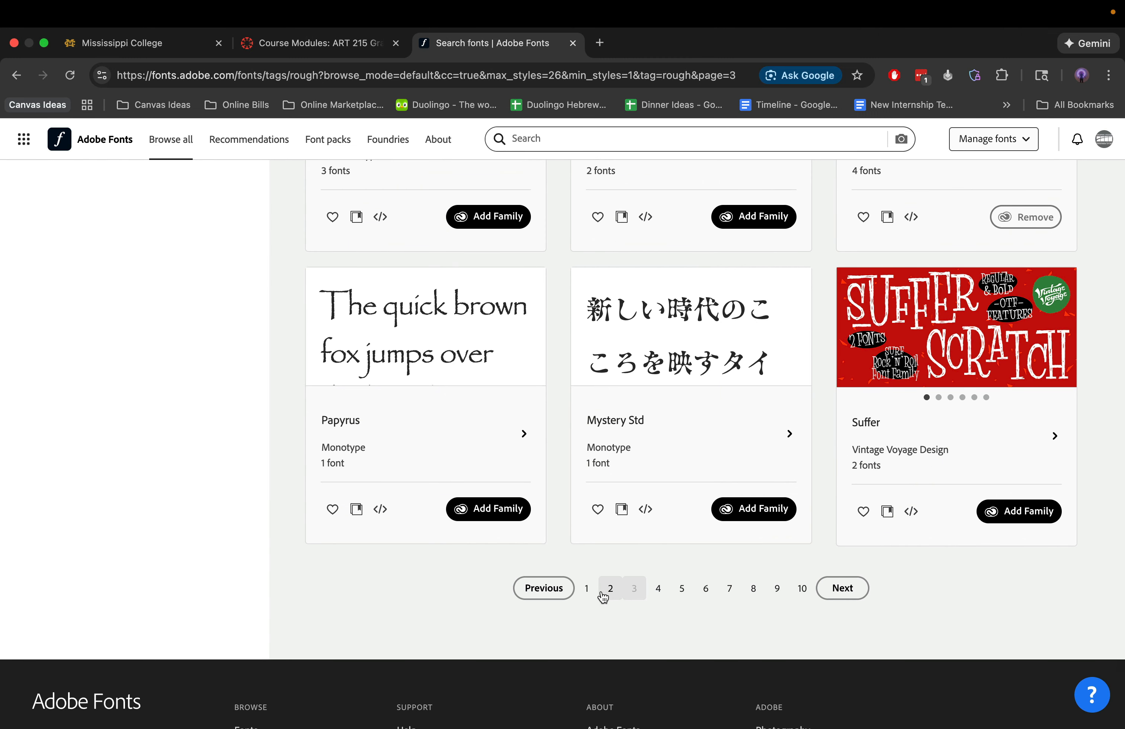
- Return from Adobe Fonts to the shirt artwork in Illustrator and apply the Veneer Regular font to all five stacked words
scroll(637, 590, up, 10)
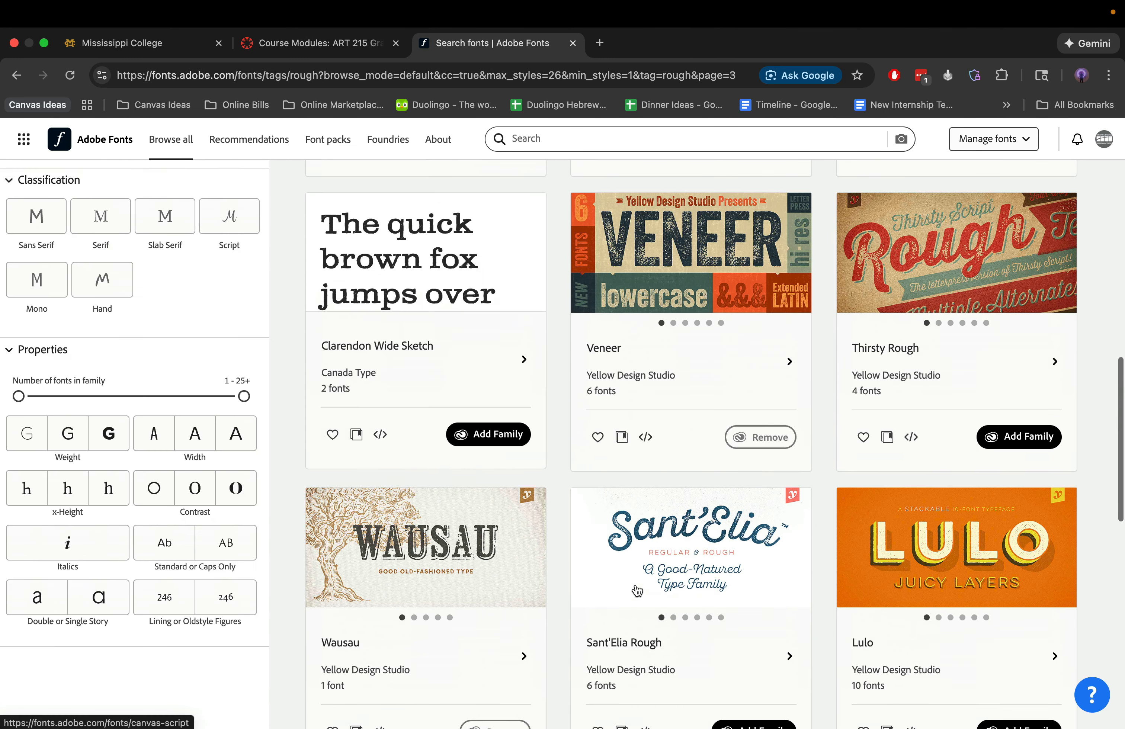
scroll(637, 590, up, 5)
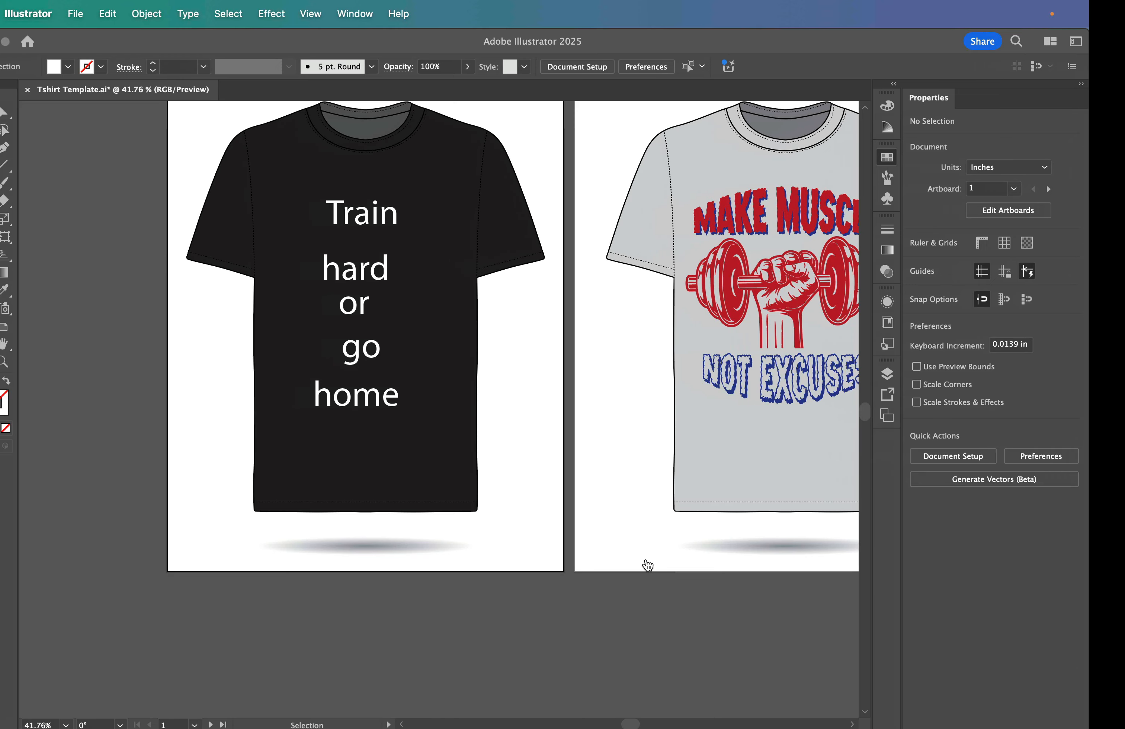
click(420, 420)
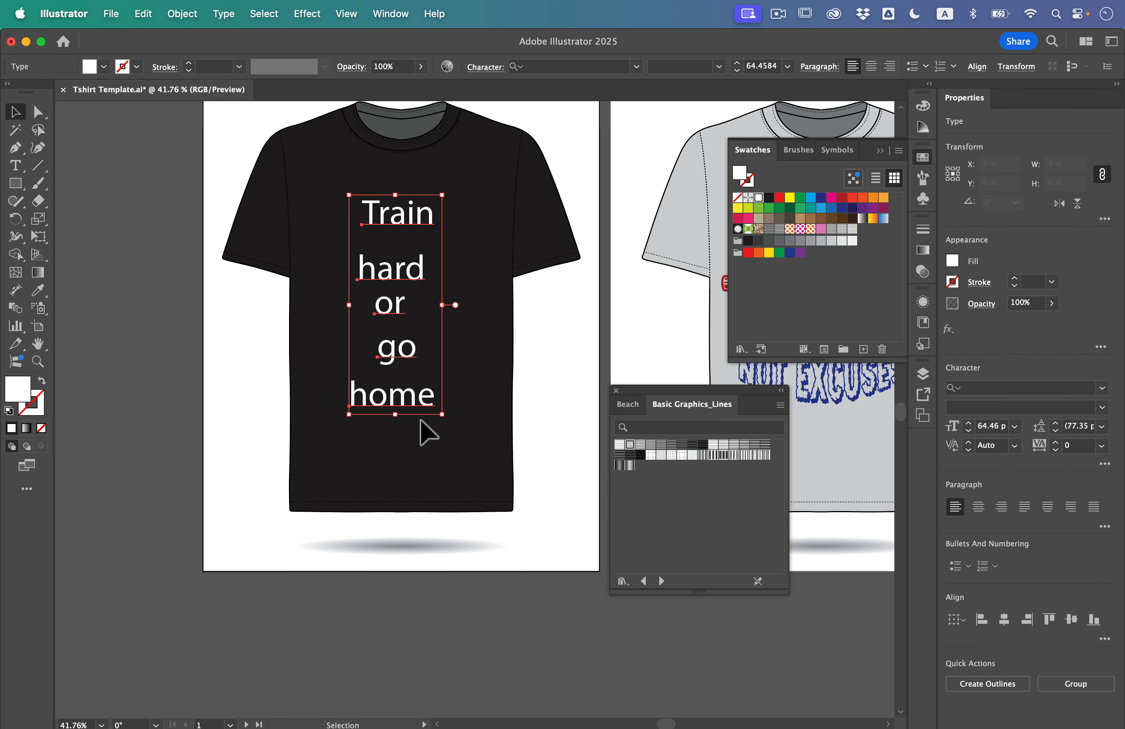
click(558, 67)
text(ver)
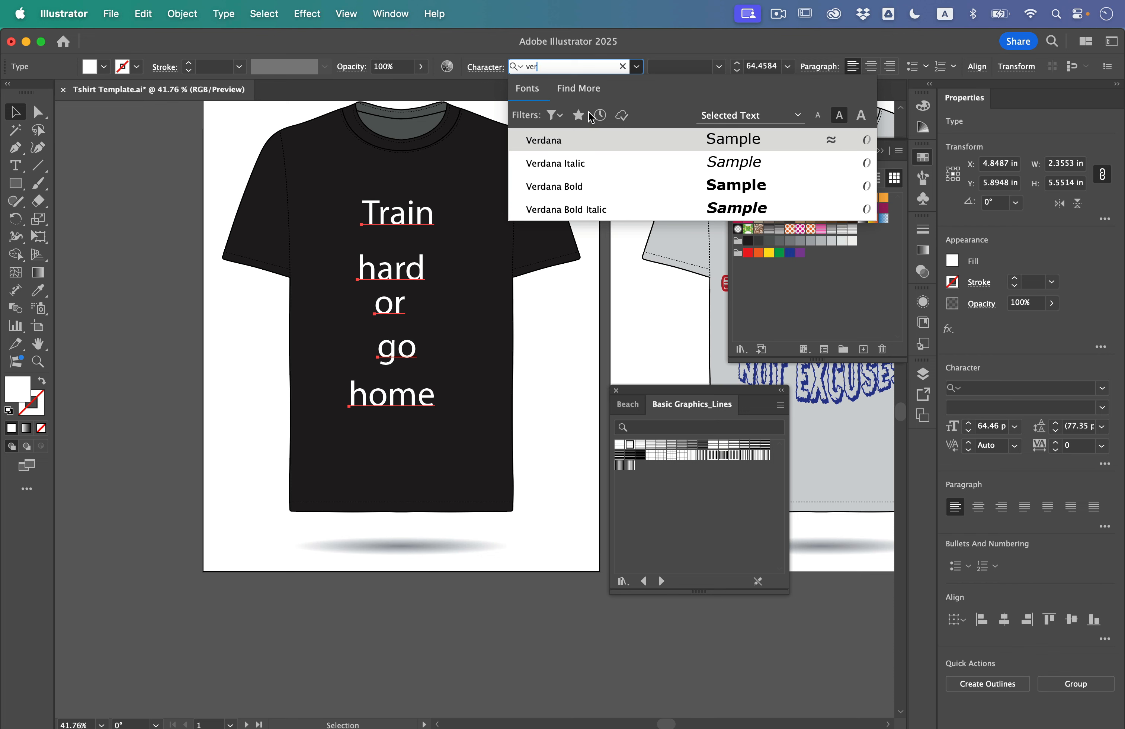
key(BackSpace)
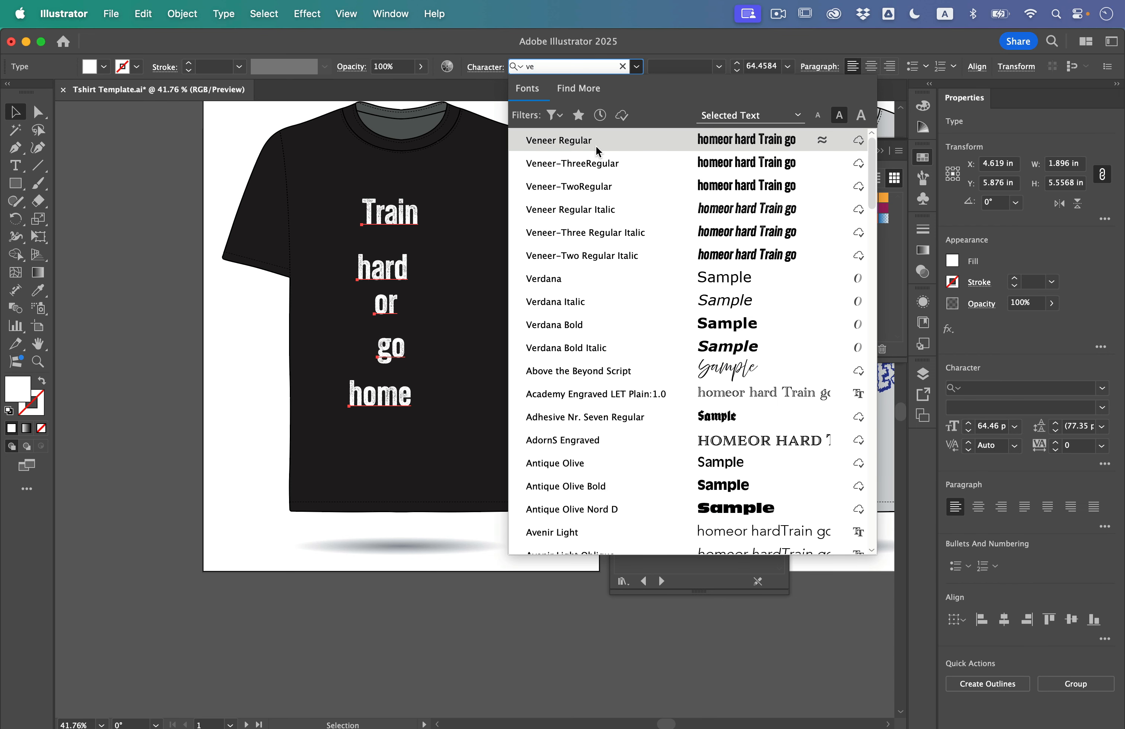
click(596, 146)
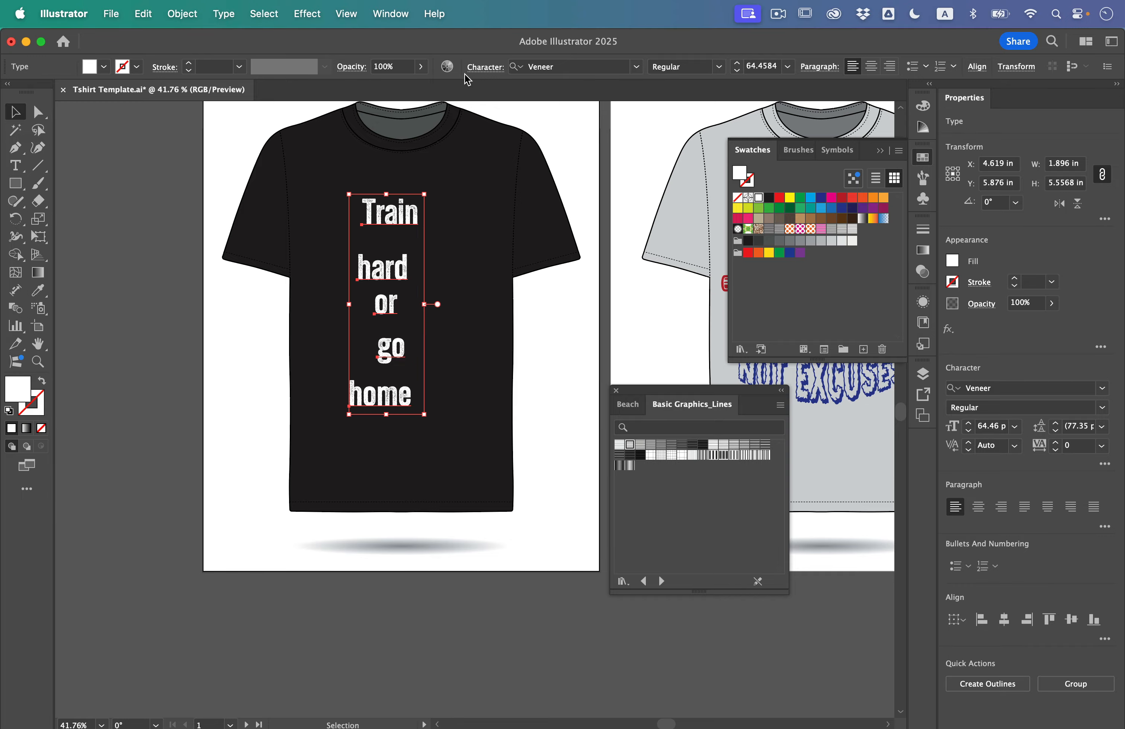
- Set the five stacked words in all caps with the Three Regular Italic font style
click(479, 71)
click(352, 217)
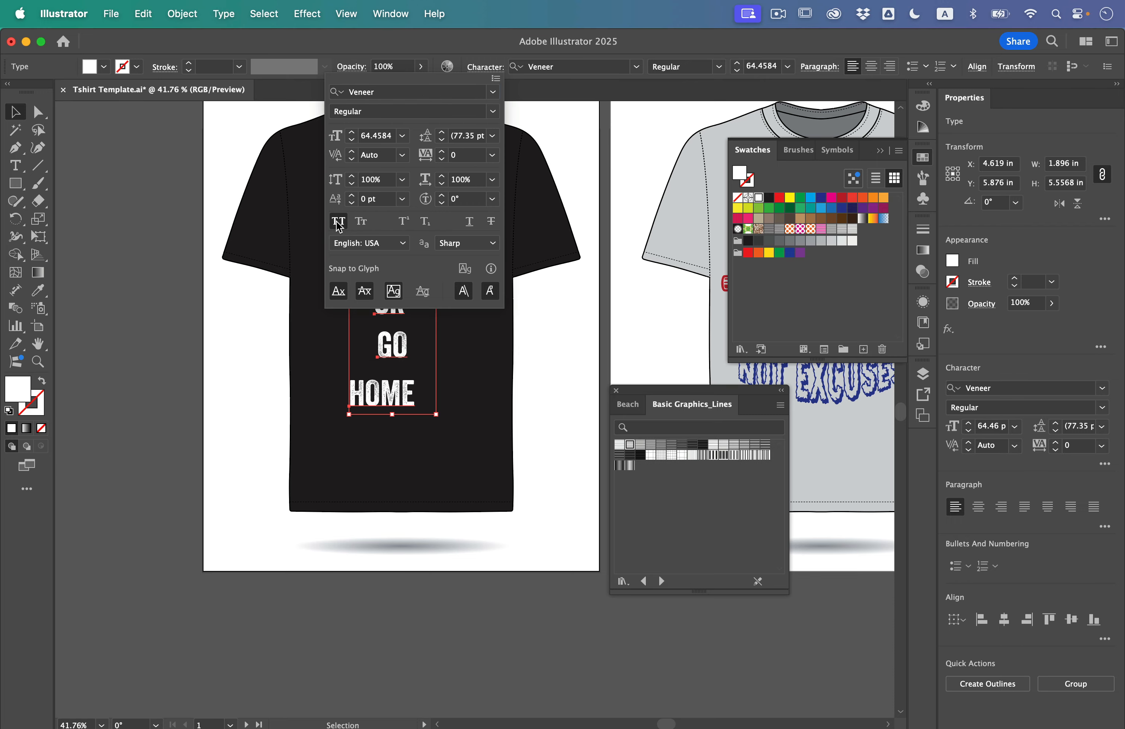
click(717, 67)
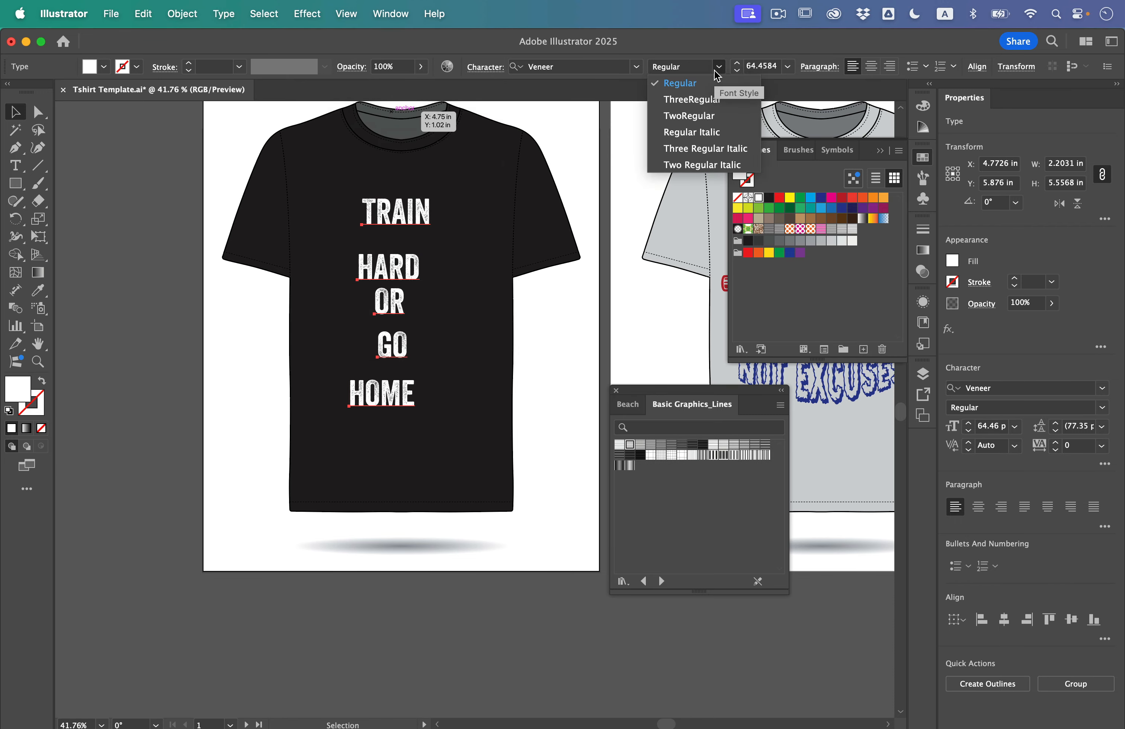
click(706, 148)
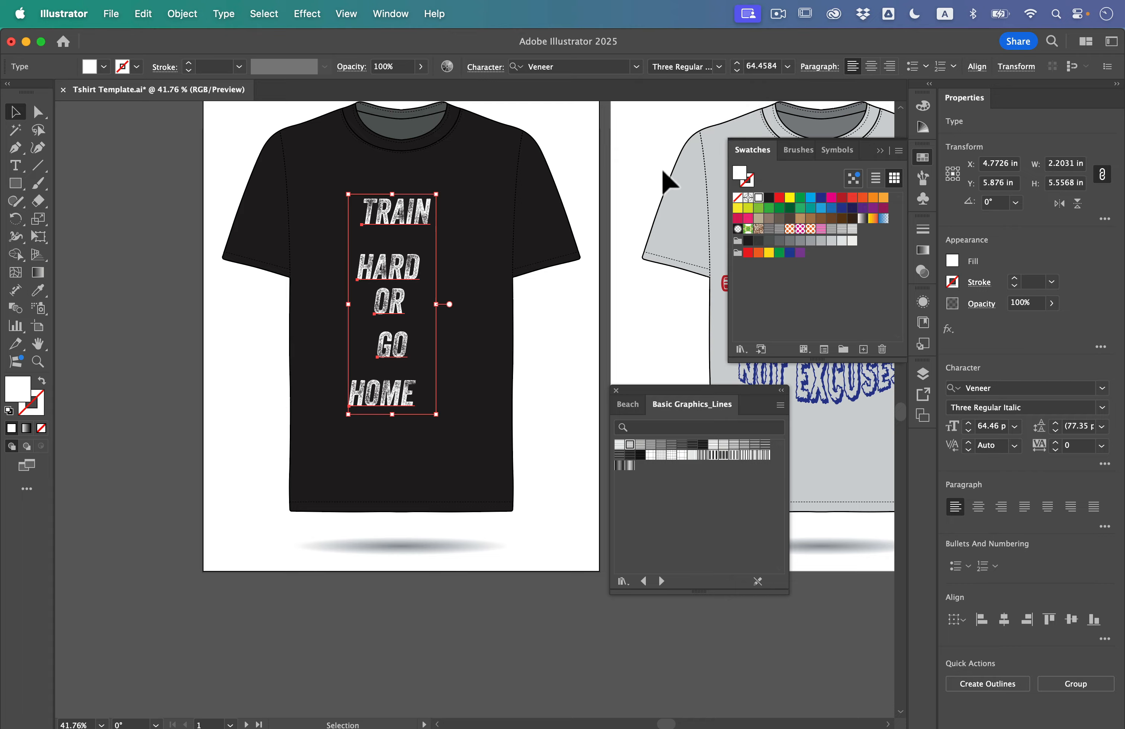
- Enlarge TRAIN to about 111 pt and HARD to about 115 pt, stacking HARD directly beneath TRAIN
click(510, 266)
click(389, 217)
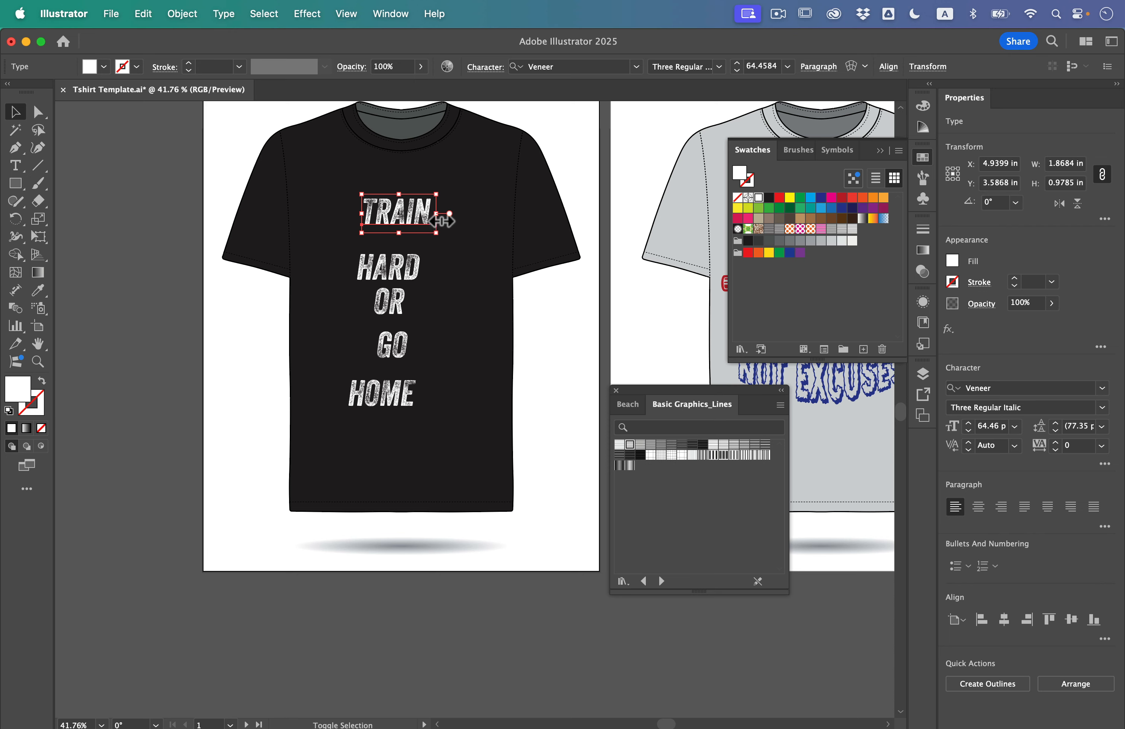
drag(476, 223, 443, 219)
drag(385, 267, 446, 285)
double_click(408, 254)
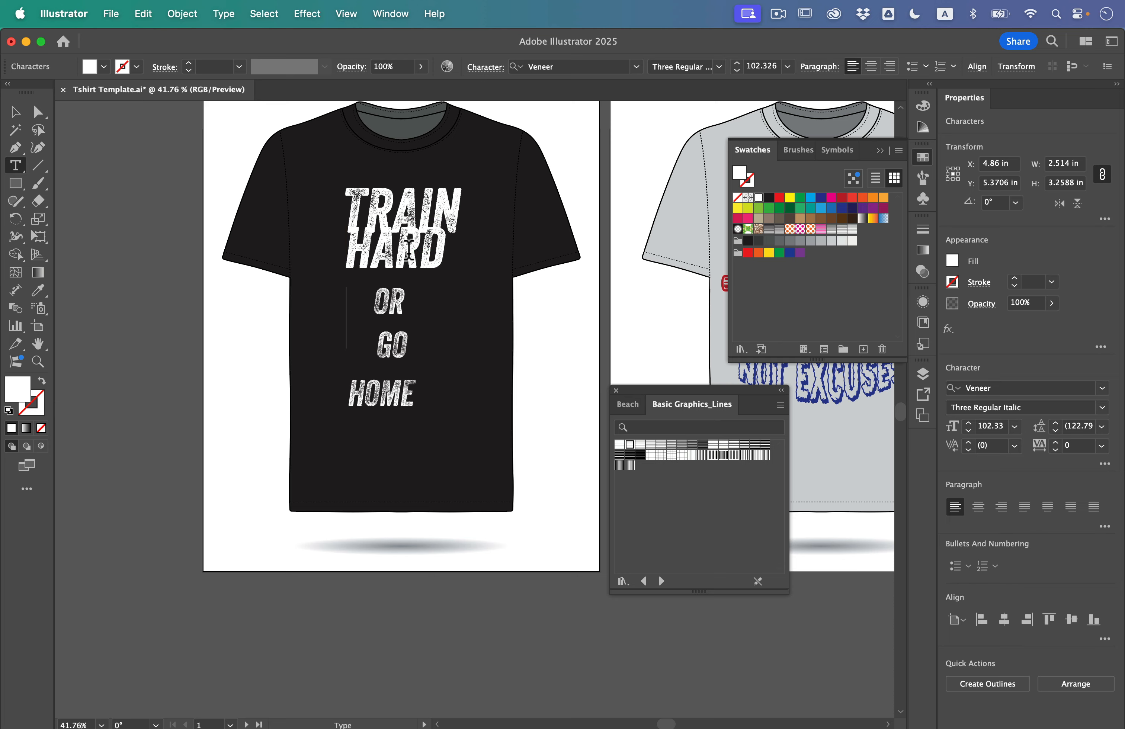
click(17, 109)
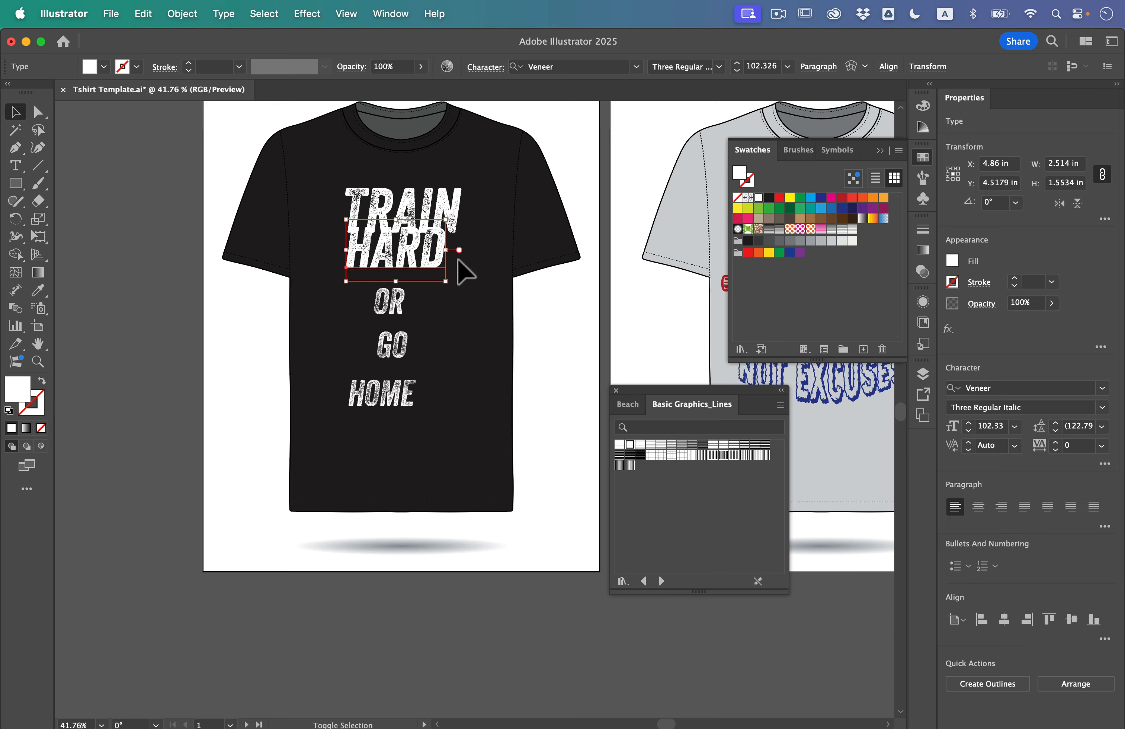
mouse_move(455, 260)
mouse_down()
mouse_move(465, 250)
mouse_move(435, 267)
mouse_up()
- Enlarge GO to about 181 pt and HOME to about 97 pt, placing HOME below GO
drag(392, 337, 458, 365)
shift+click(385, 349)
click(382, 354)
click(418, 457)
drag(365, 402, 407, 424)
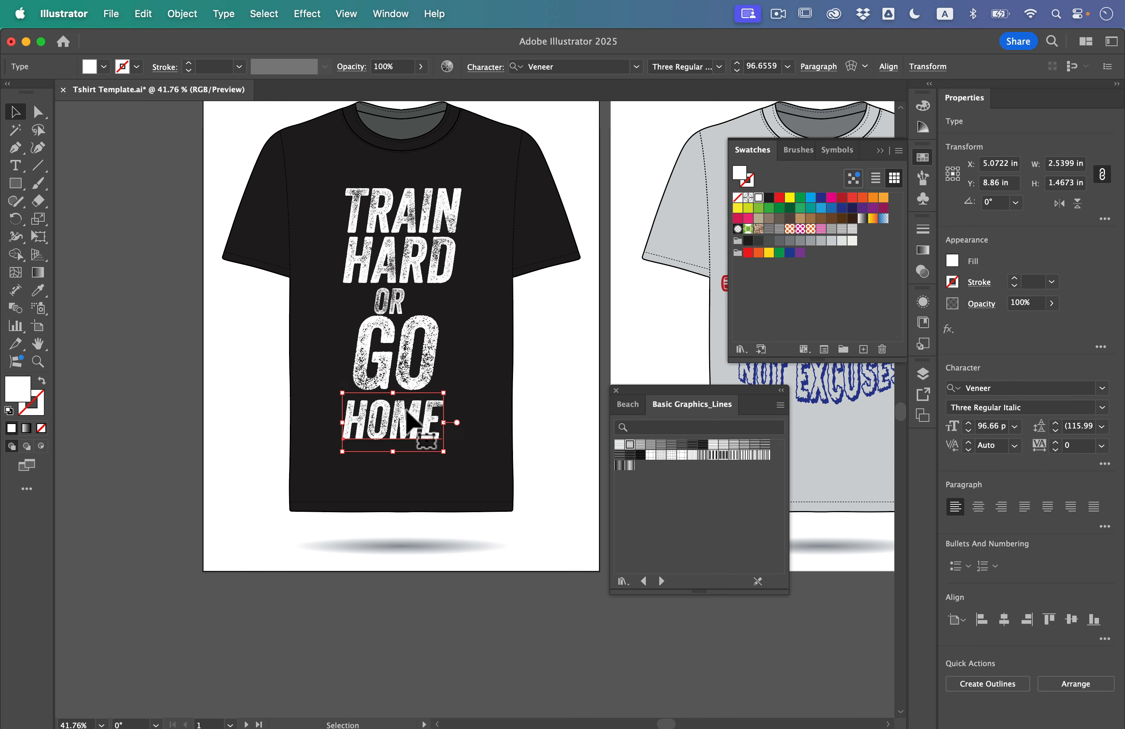
- Reposition OR, GO and HOME so the three words are evenly spaced in a column beneath HARD
drag(423, 361, 421, 374)
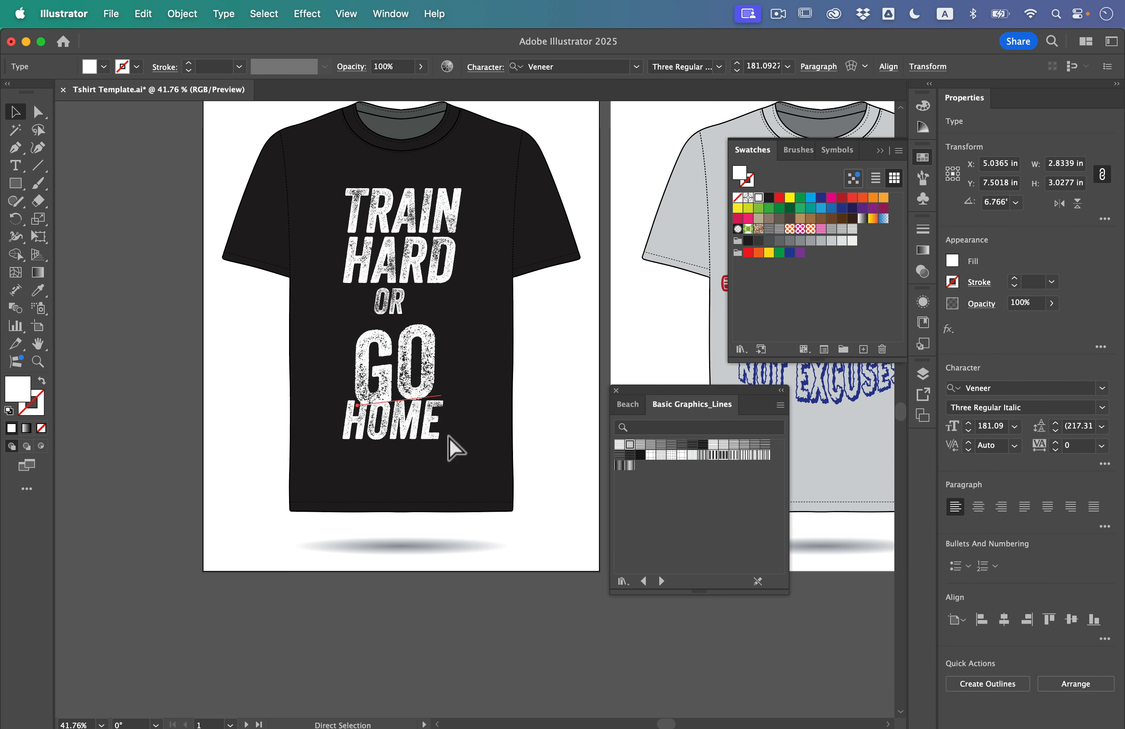
click(472, 467)
drag(403, 445, 409, 452)
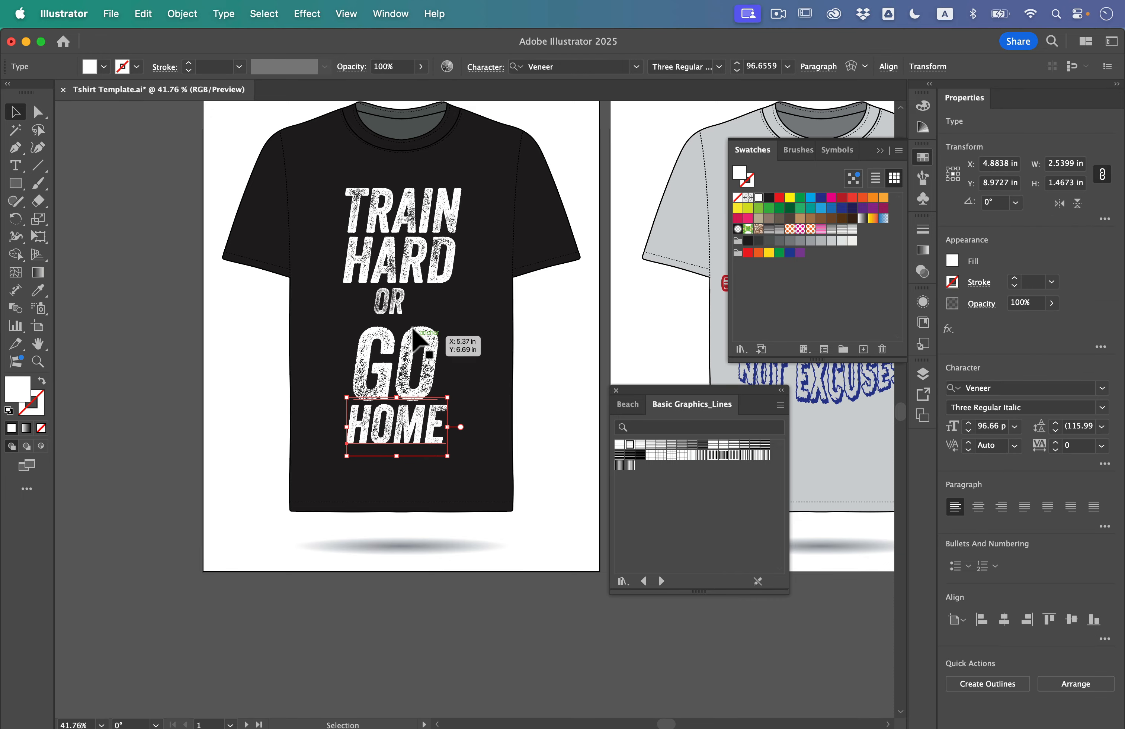
drag(392, 308, 403, 313)
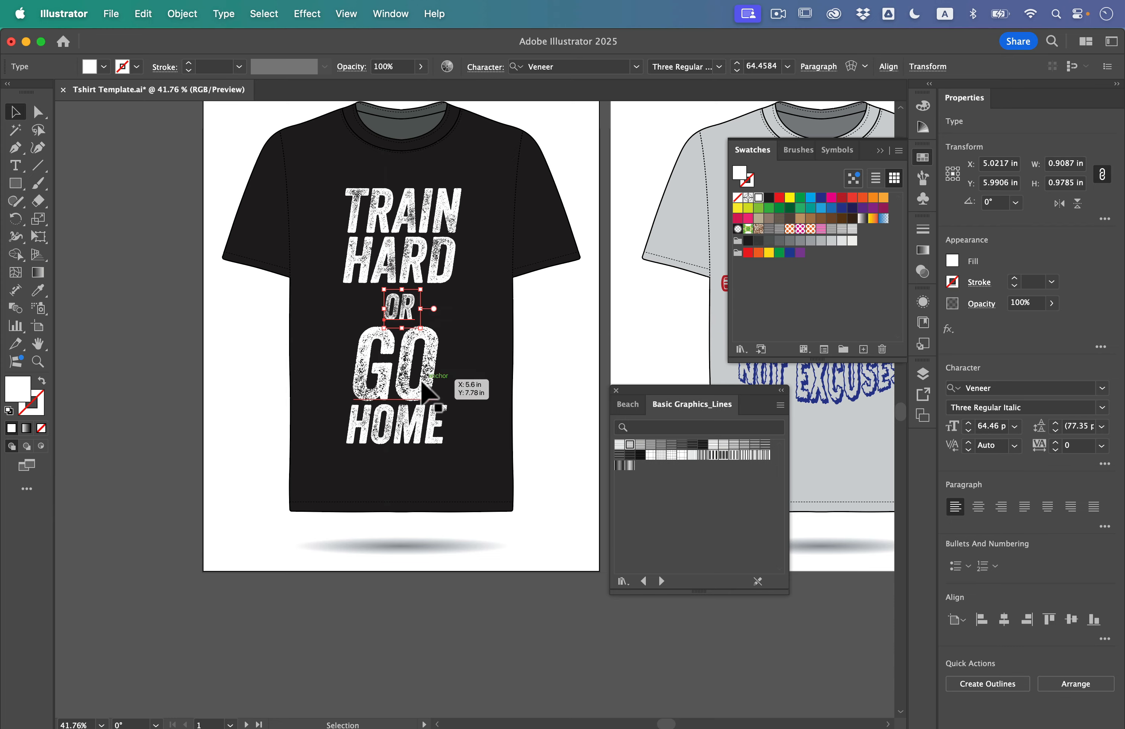
drag(410, 374, 411, 375)
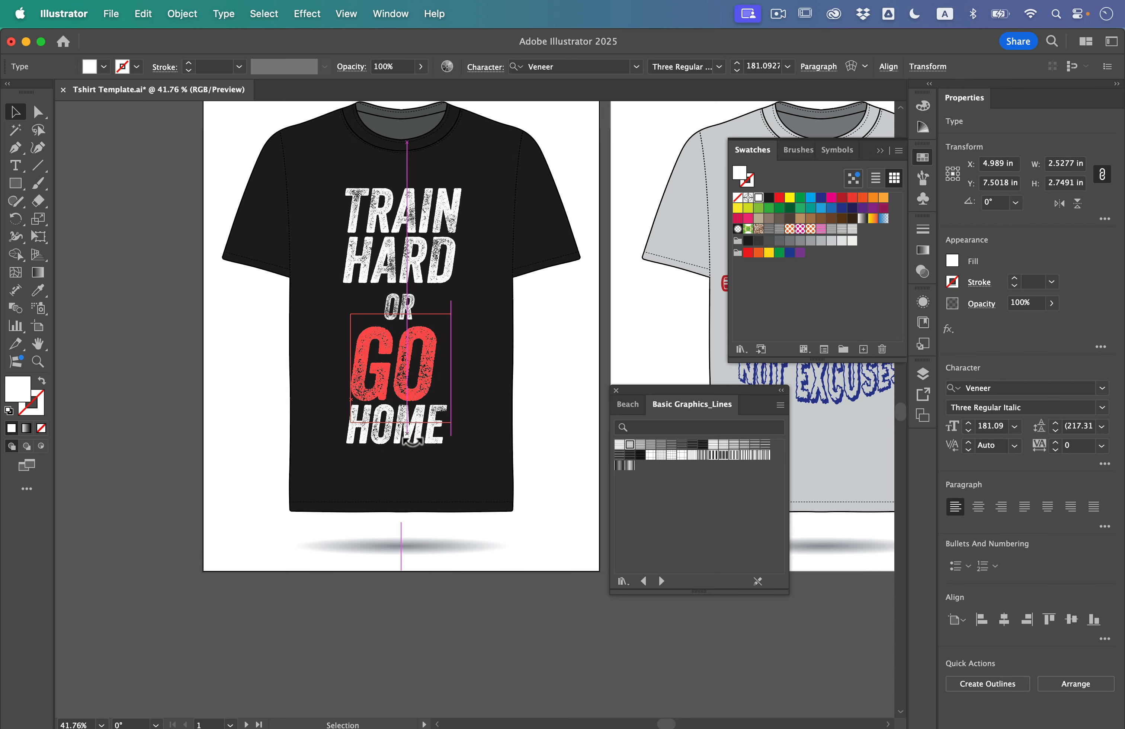
click(432, 480)
drag(410, 443, 407, 445)
click(455, 450)
click(398, 394)
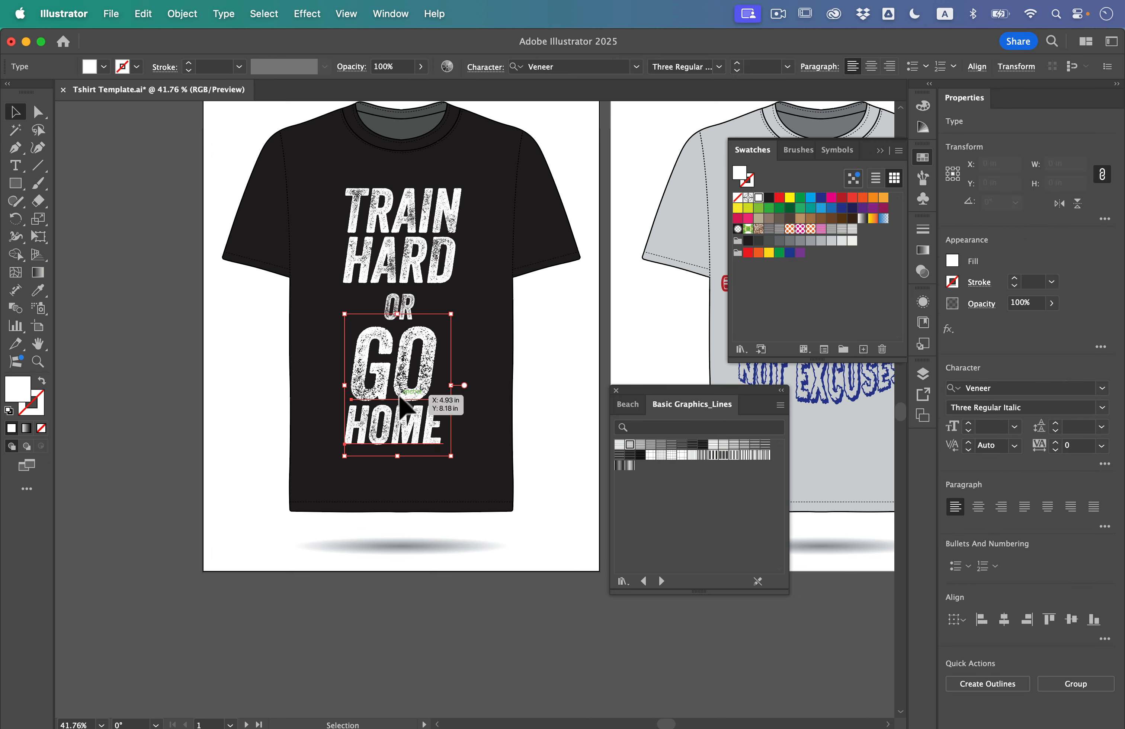
click(496, 394)
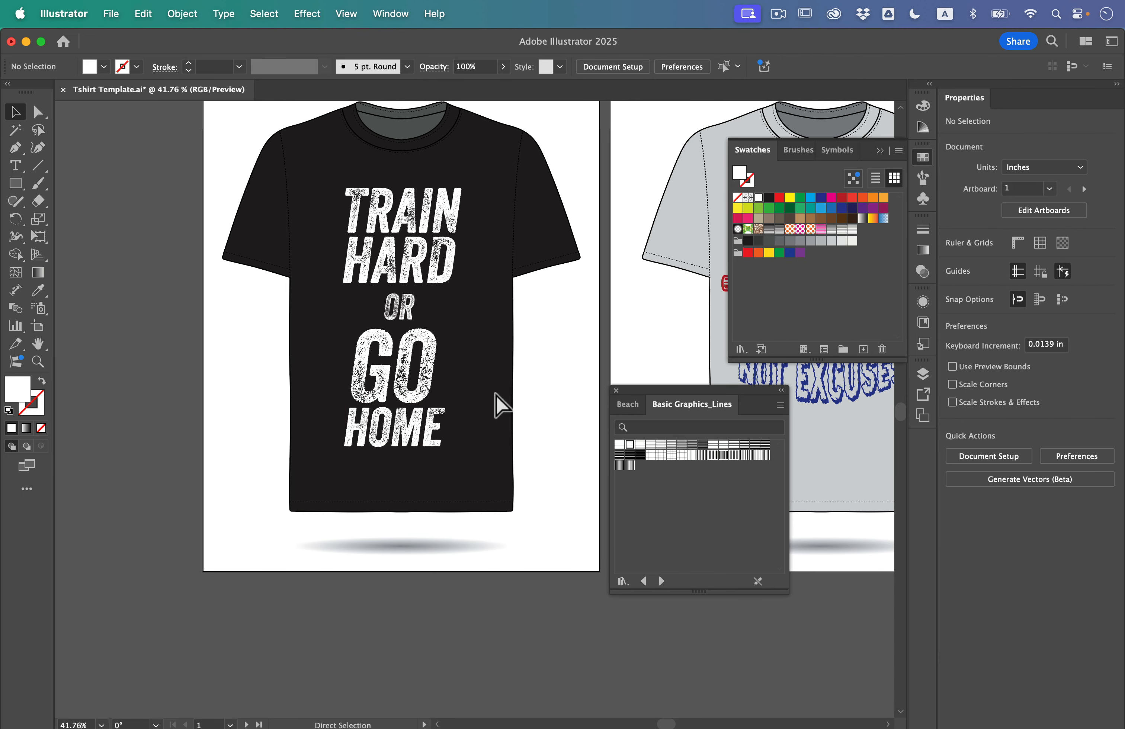
- Widen GO to about 2.9 in with the TwoRegular font style and shift HOME so it is centered beneath it
click(445, 382)
drag(467, 382, 472, 382)
click(719, 66)
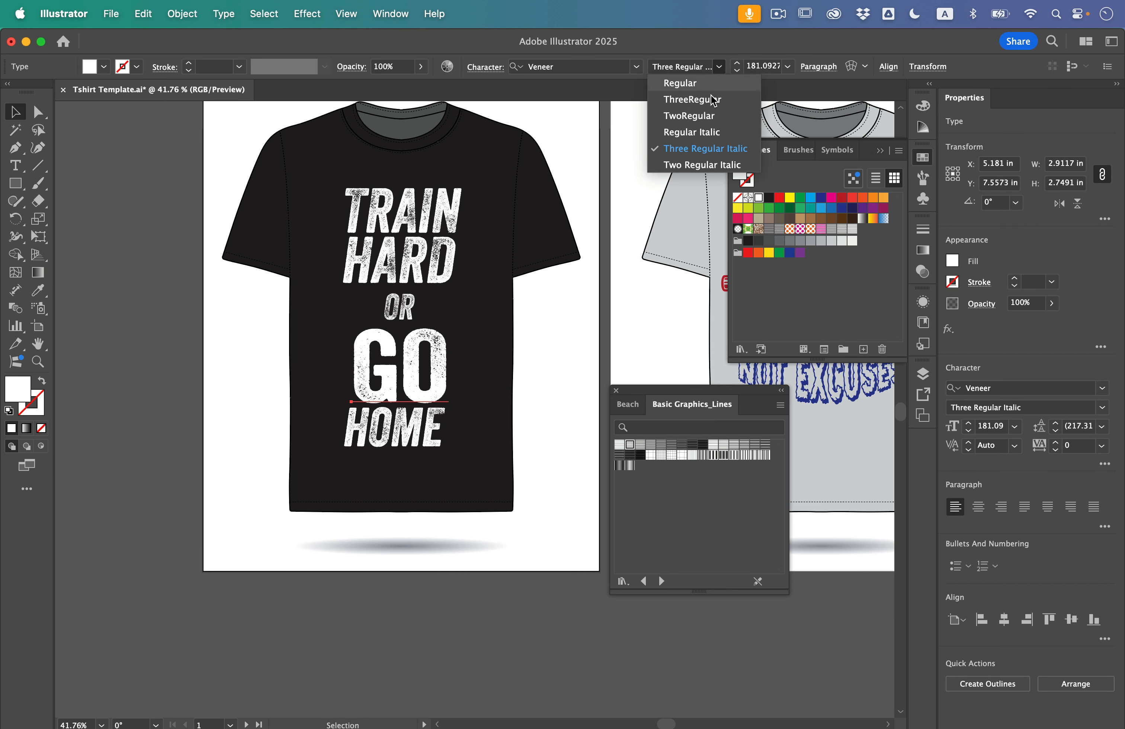
click(718, 116)
drag(353, 381, 356, 382)
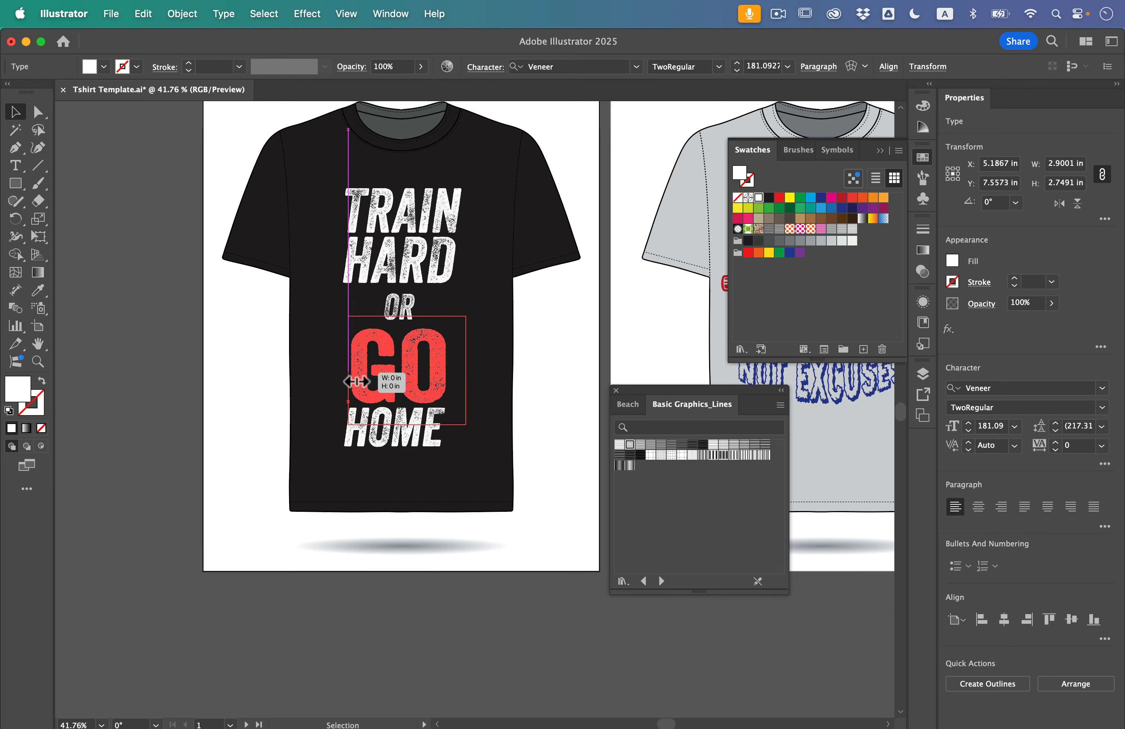
click(530, 372)
mouse_move(408, 449)
mouse_down()
mouse_move(421, 462)
mouse_move(411, 442)
mouse_up()
click(532, 411)
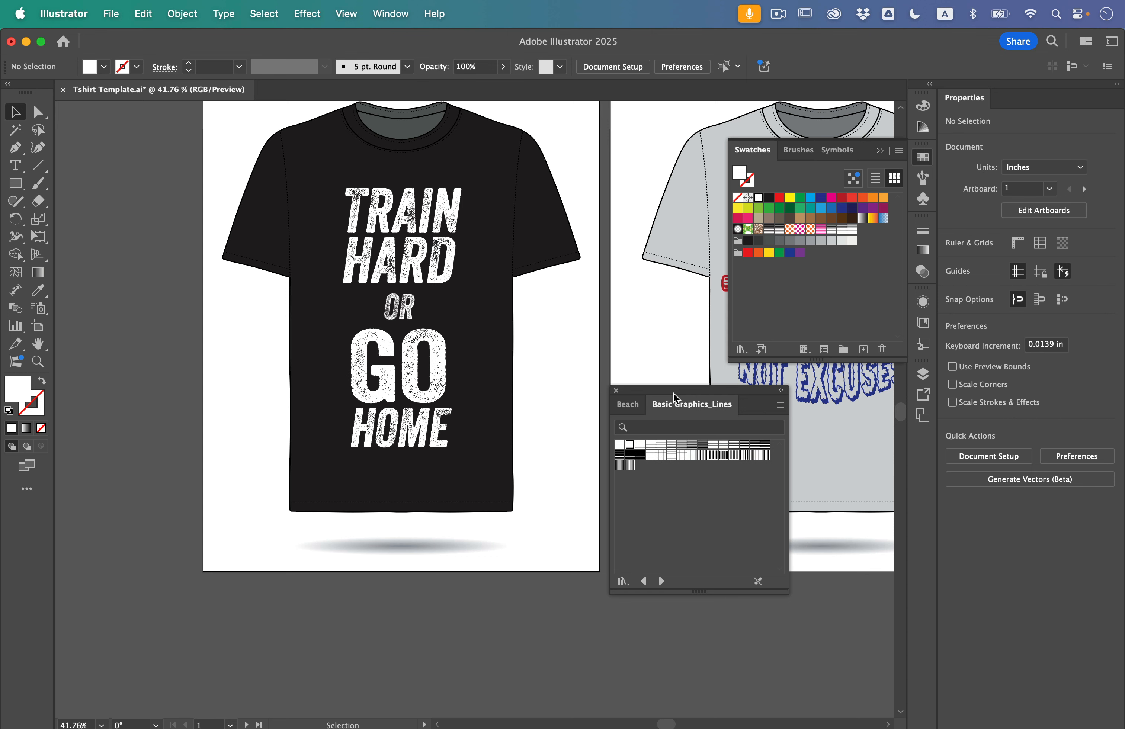
- Open the Brights gradient swatch library
click(737, 348)
mouse_move(738, 348)
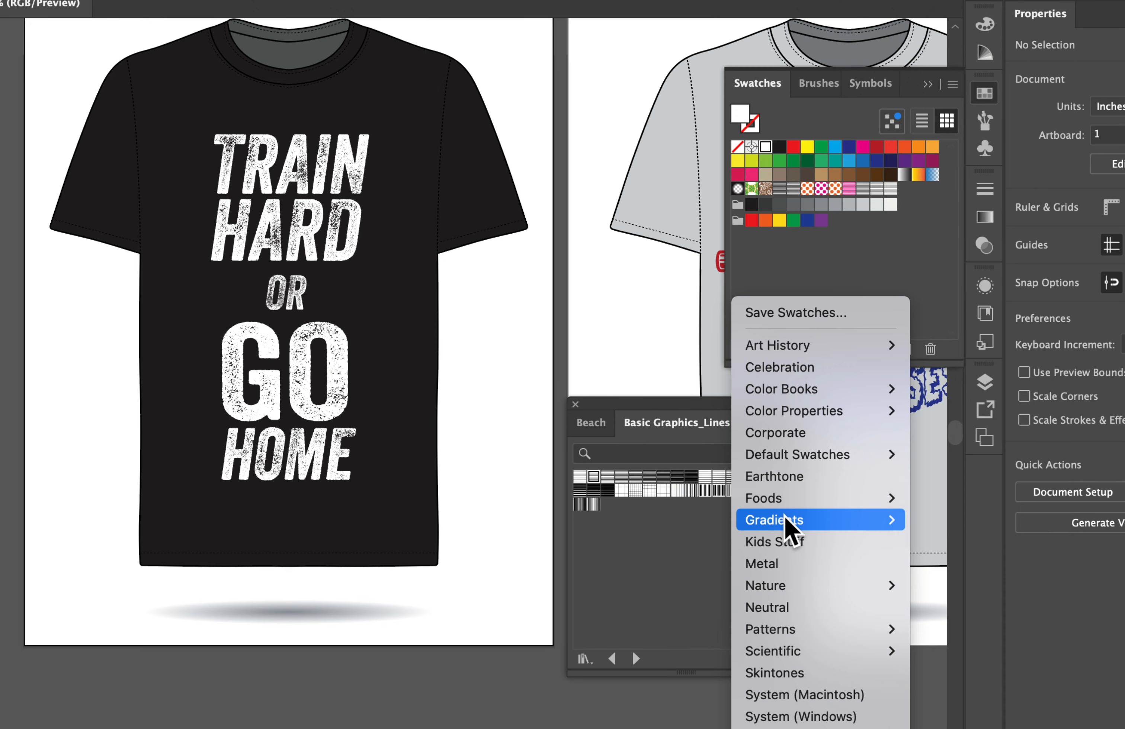
mouse_move(789, 525)
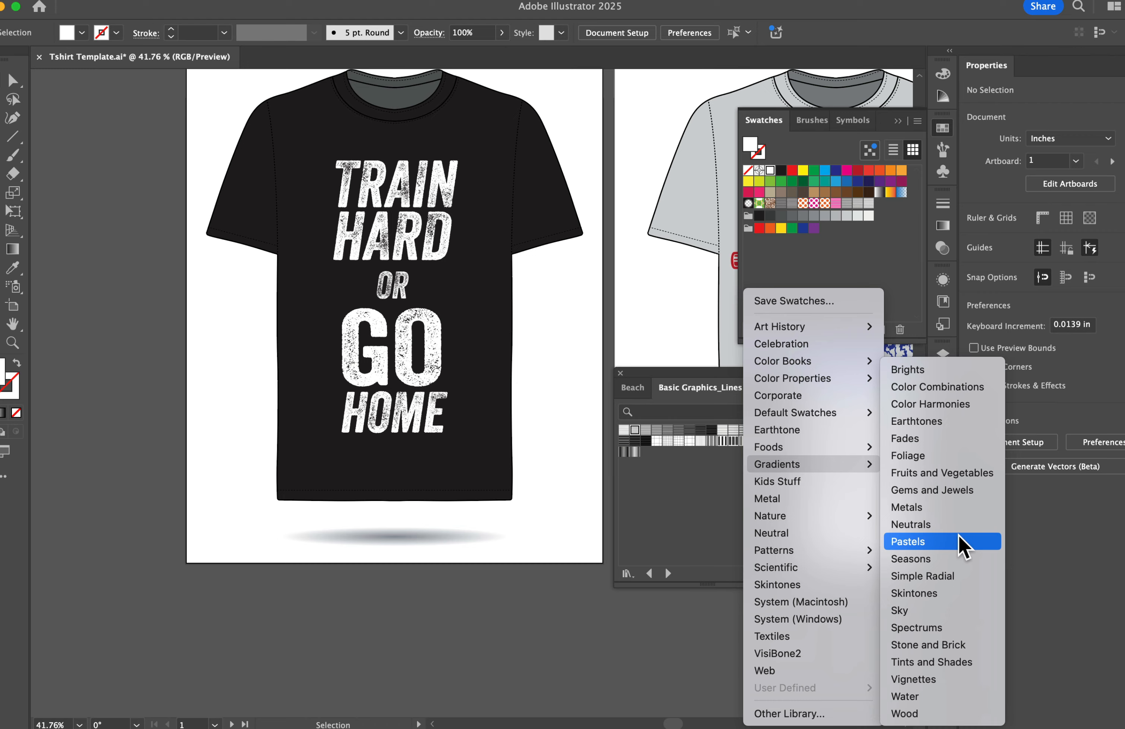
click(946, 370)
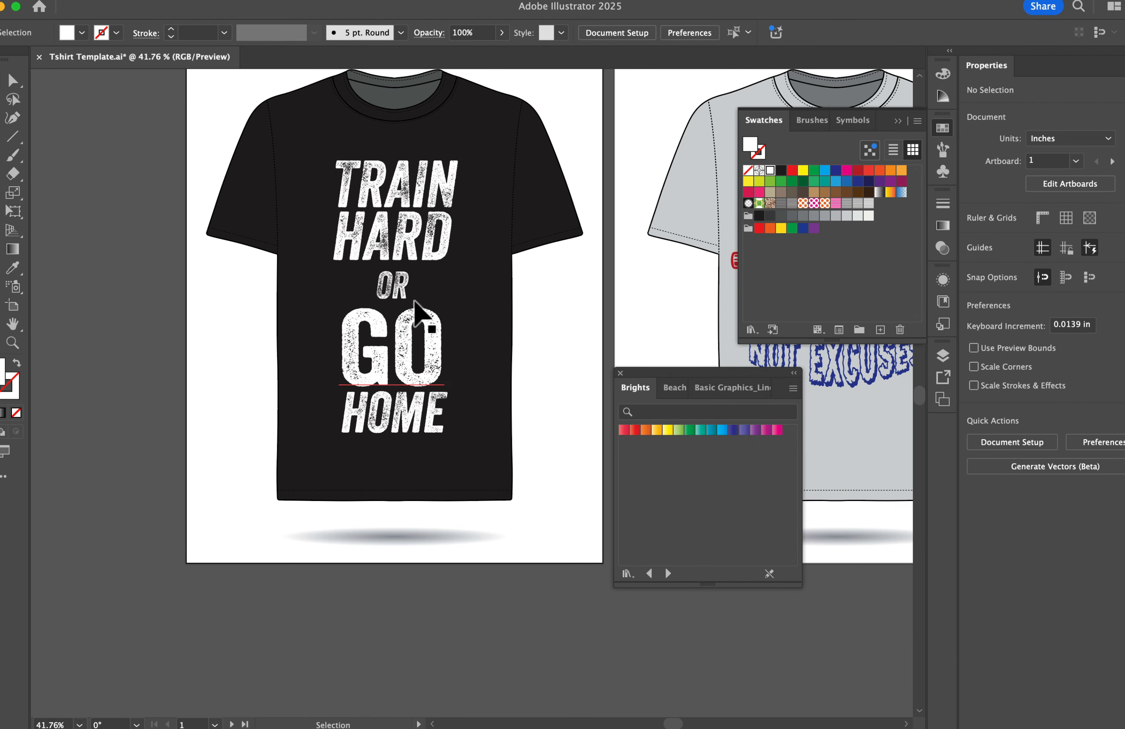
- Add a new fill to the word TRAIN through its appearance and color it with the second, red gradient from Brights
click(412, 172)
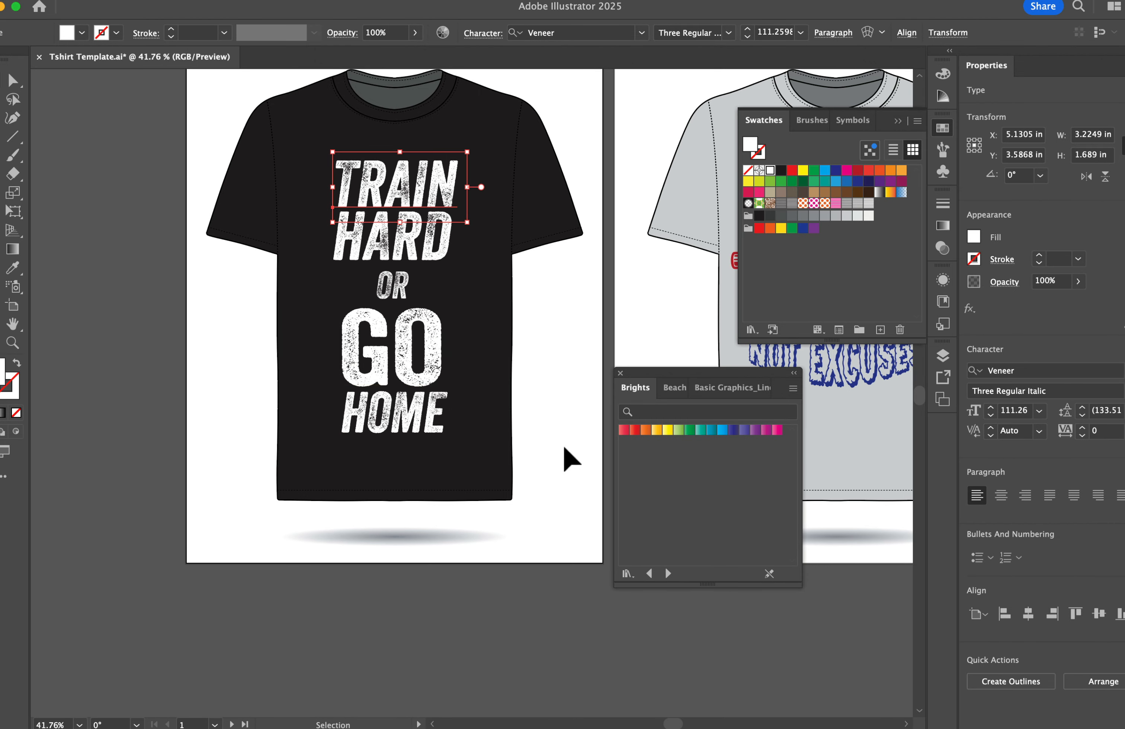
click(634, 430)
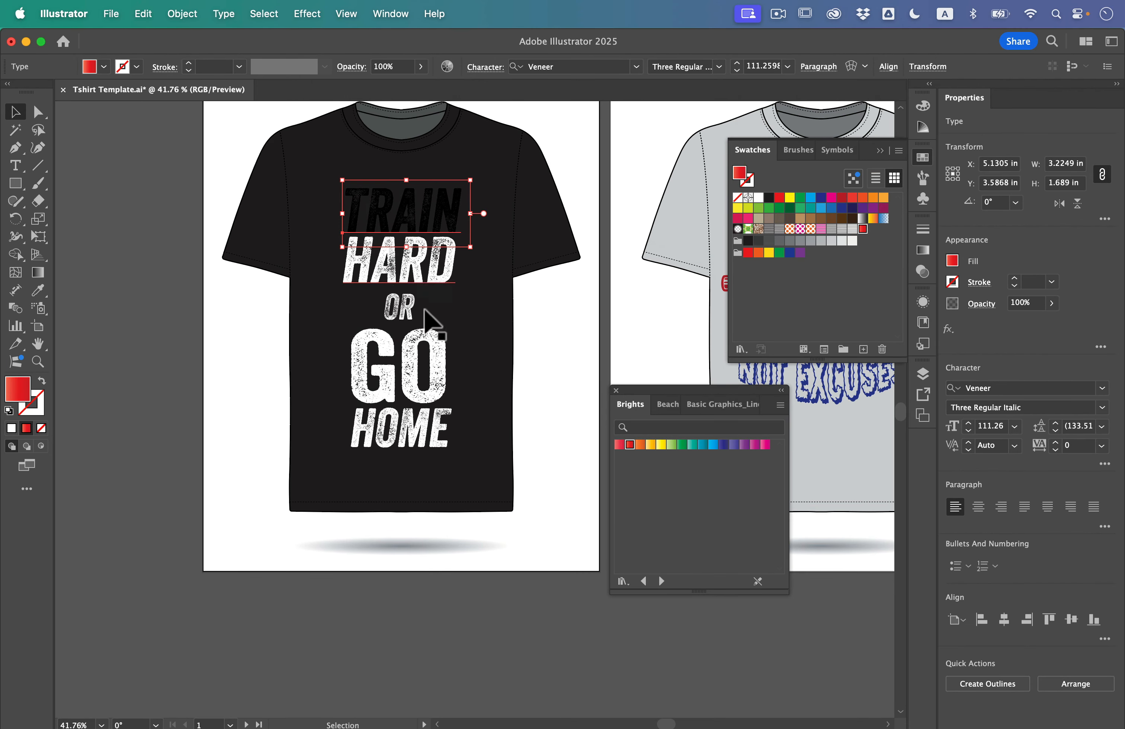
key(super+z)
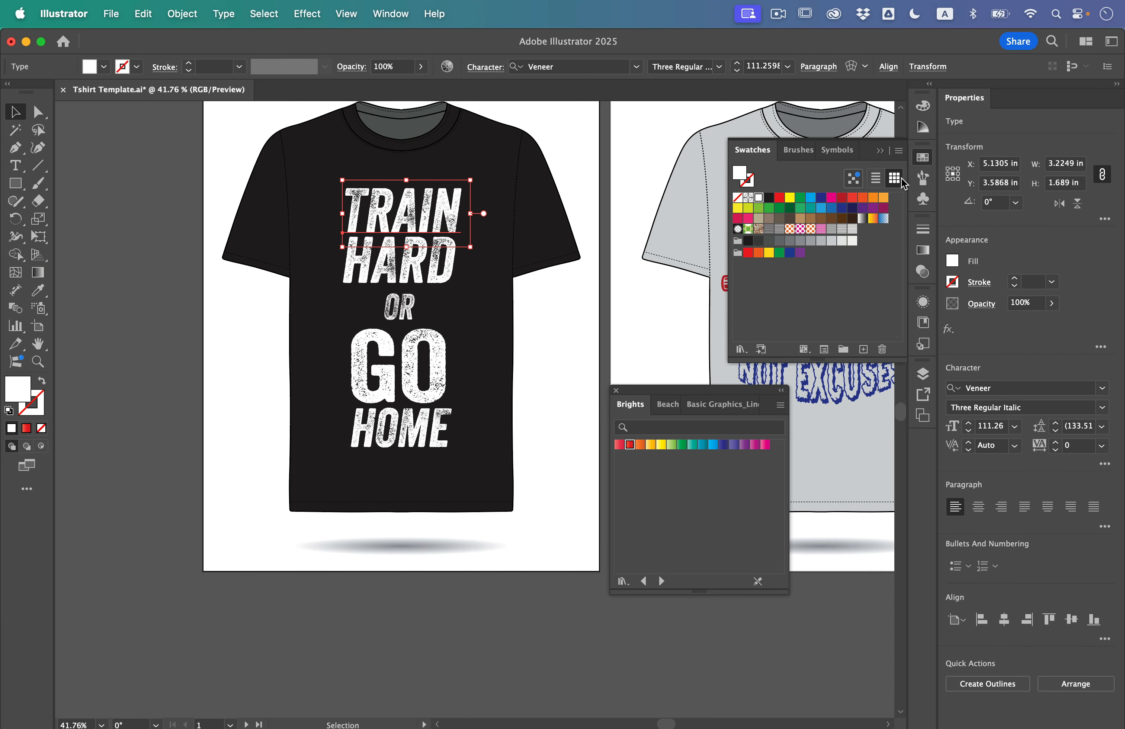
click(928, 321)
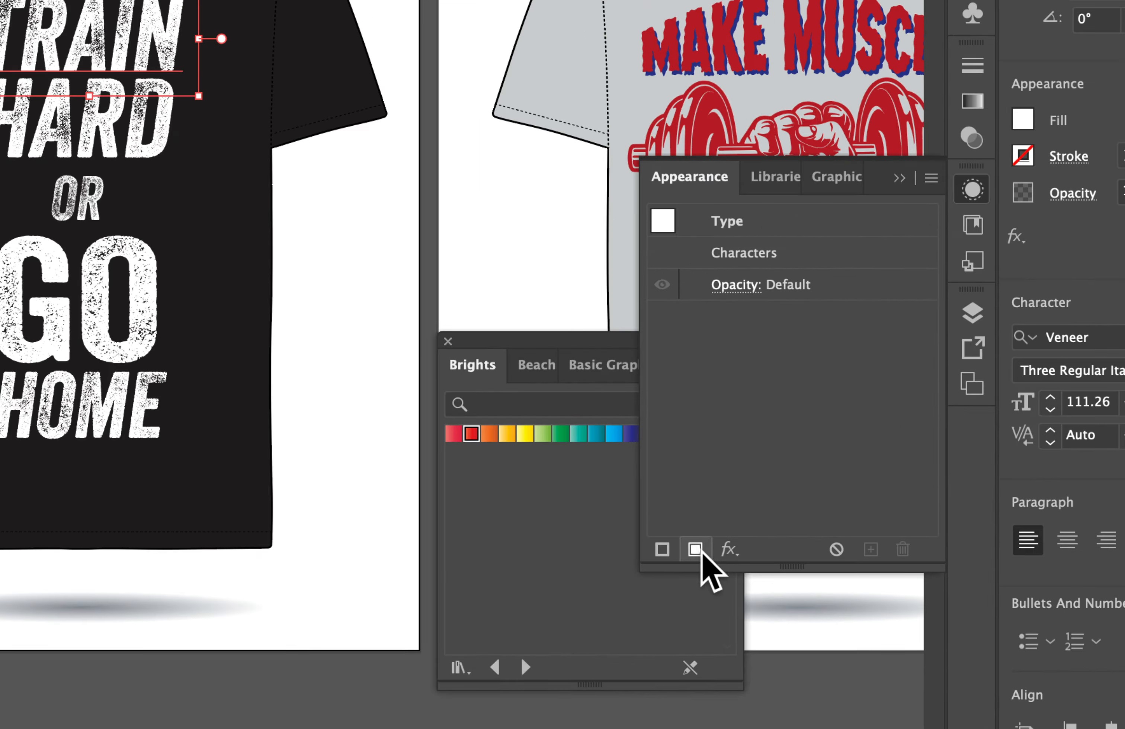
click(694, 550)
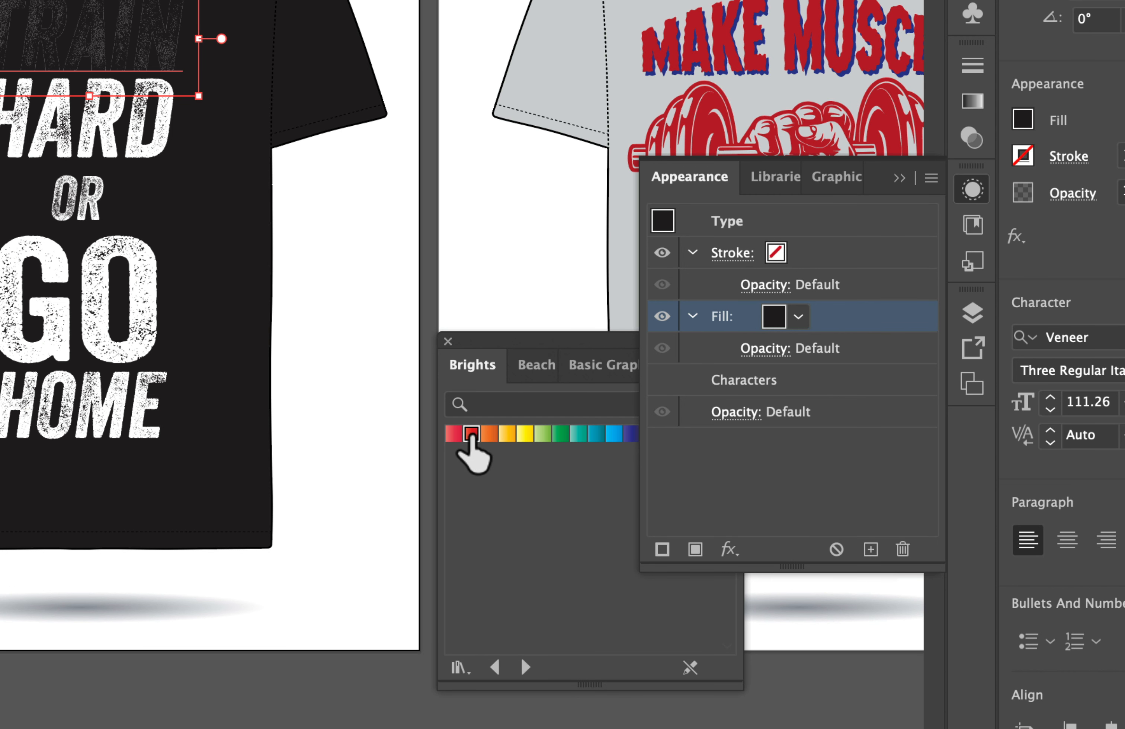
click(471, 434)
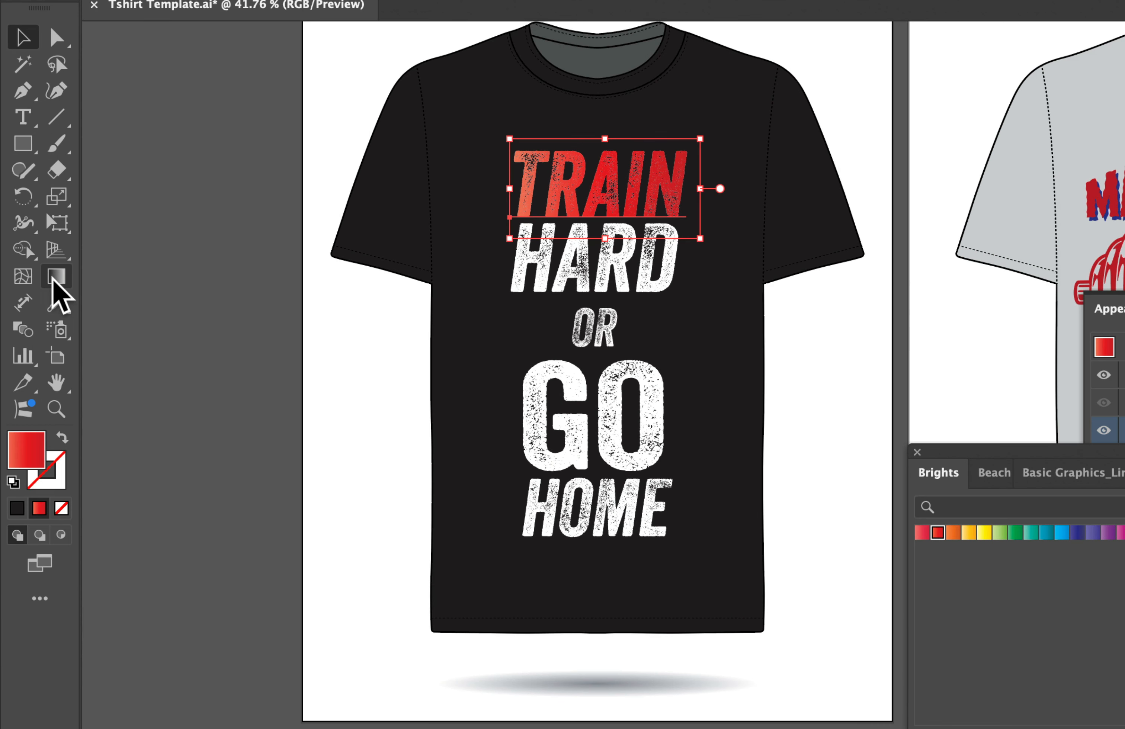
- Redirect the red gradient on TRAIN with the Gradient tool so it runs vertically from top to bottom
click(37, 274)
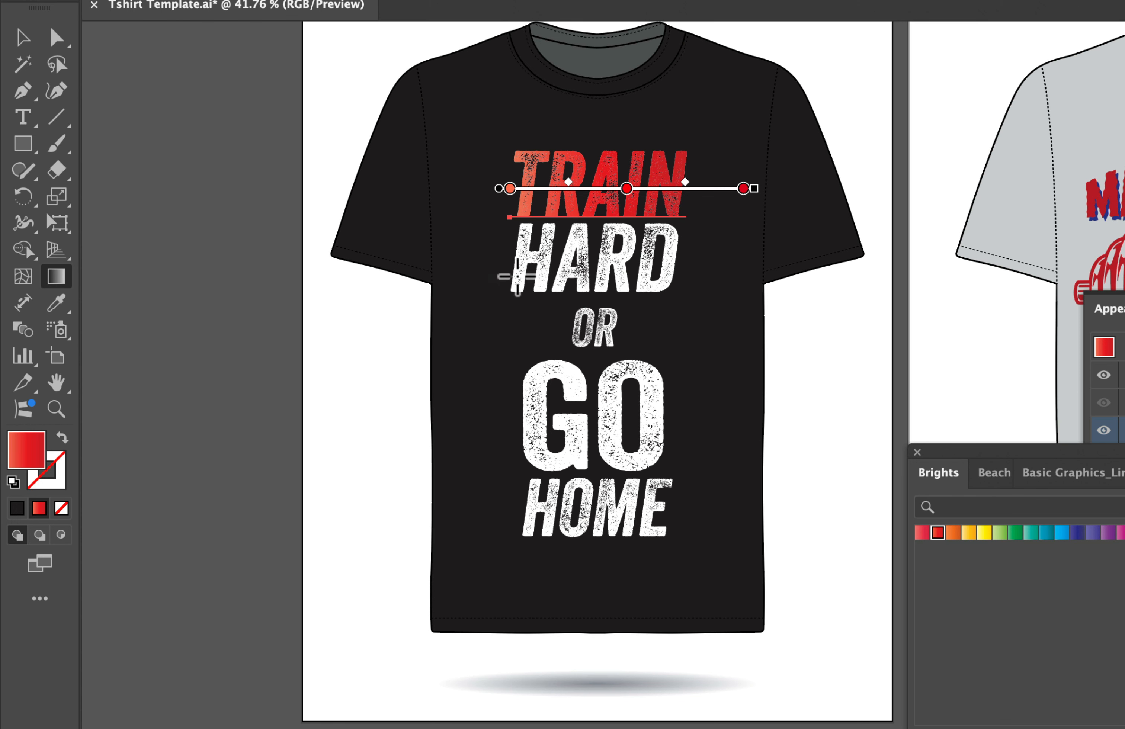
drag(577, 140, 577, 179)
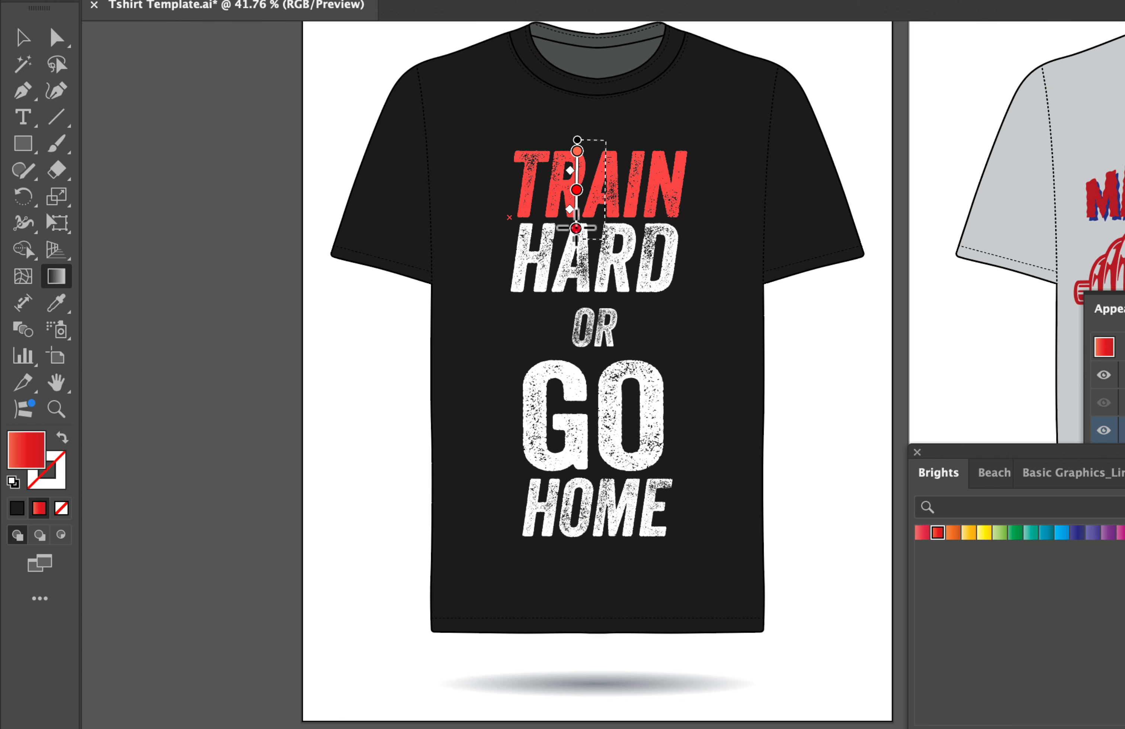
drag(627, 141, 627, 239)
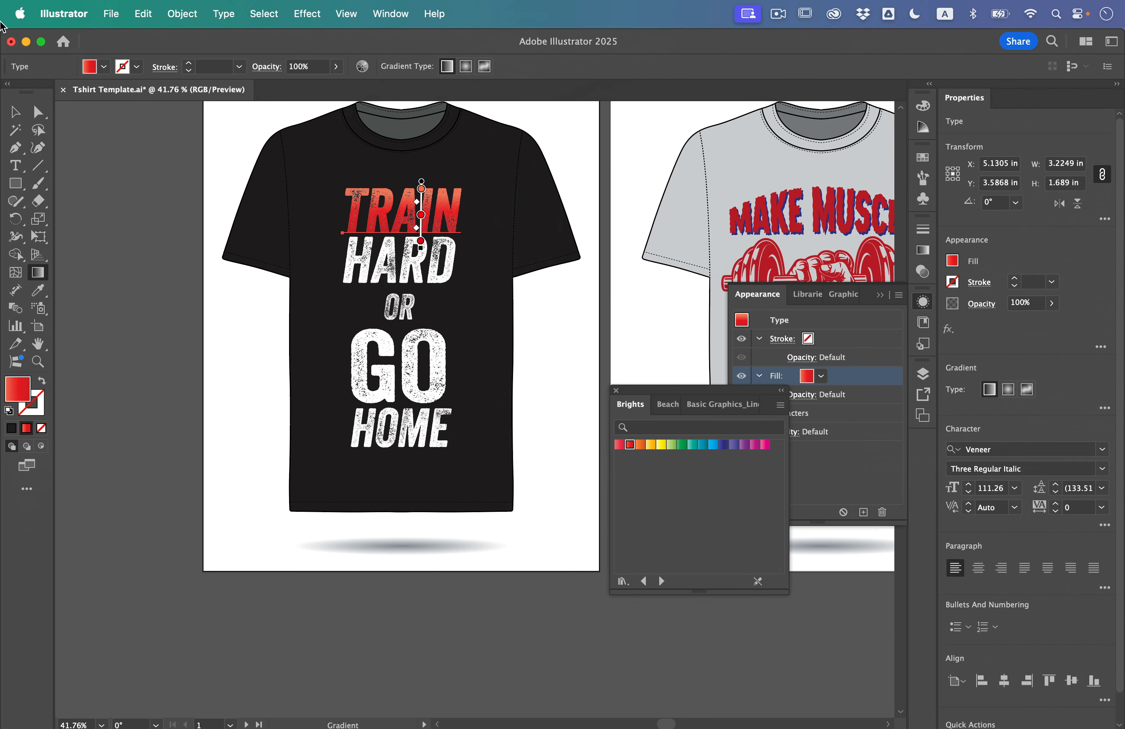
- Add a new fill to the word HARD through its appearance and color it with the orange gradient from Brights
click(14, 114)
click(449, 275)
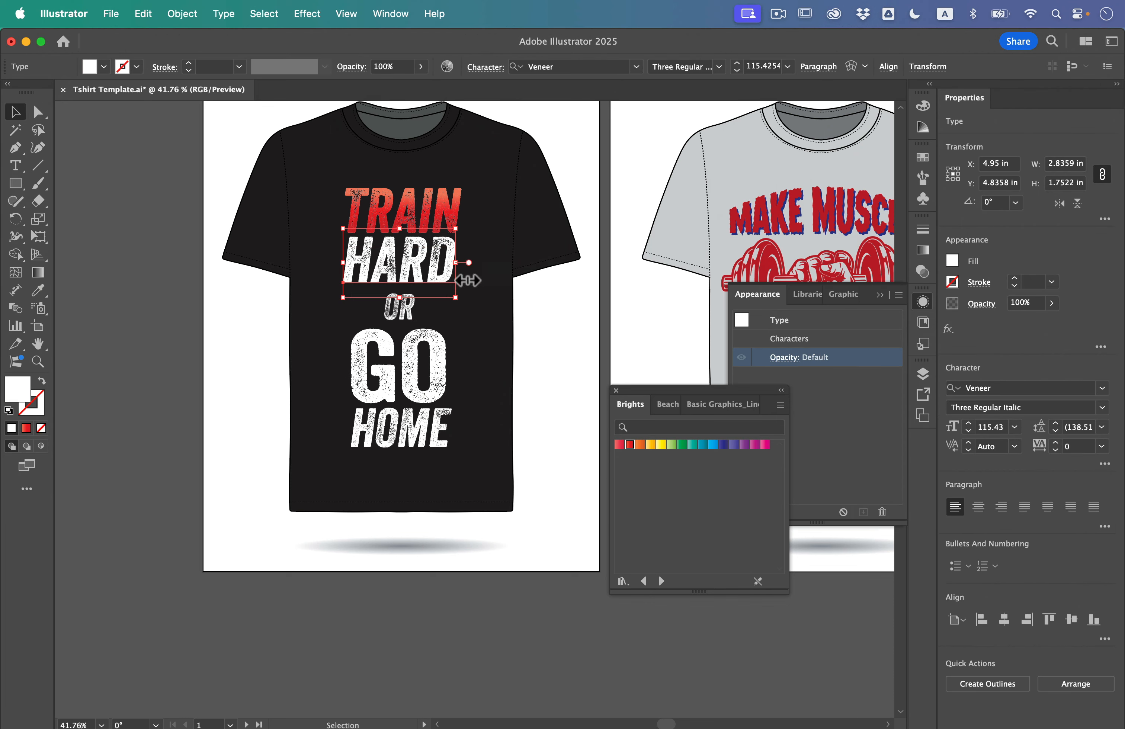
click(864, 475)
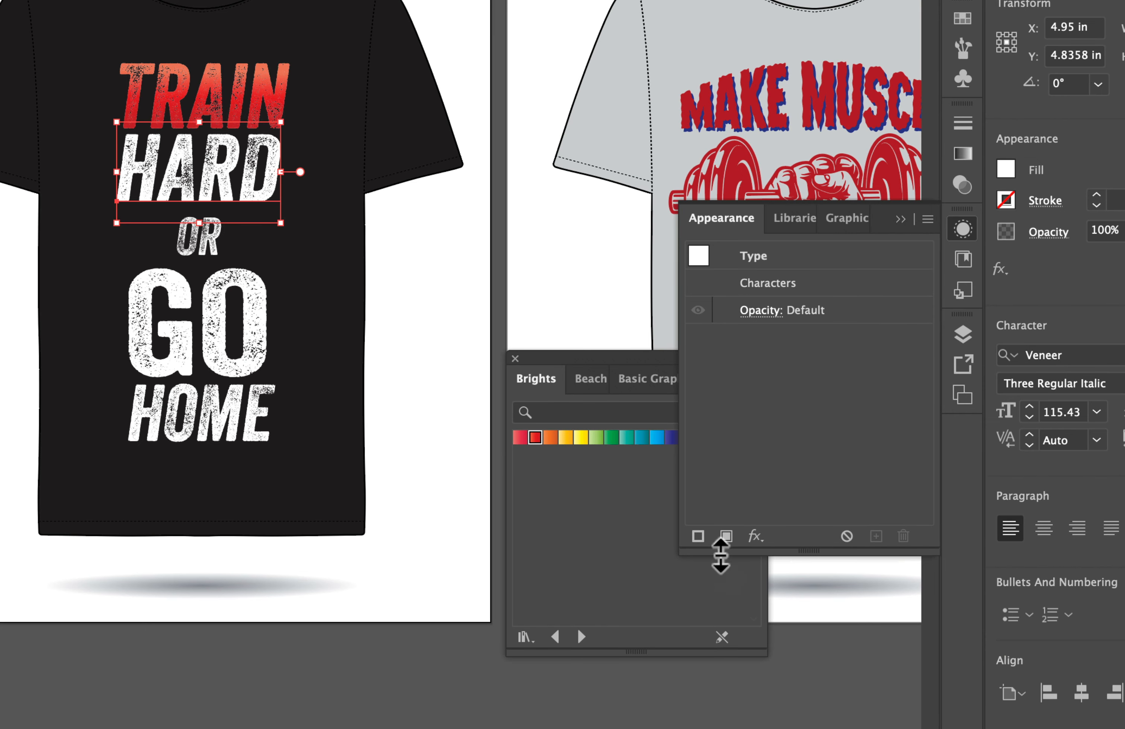
click(726, 536)
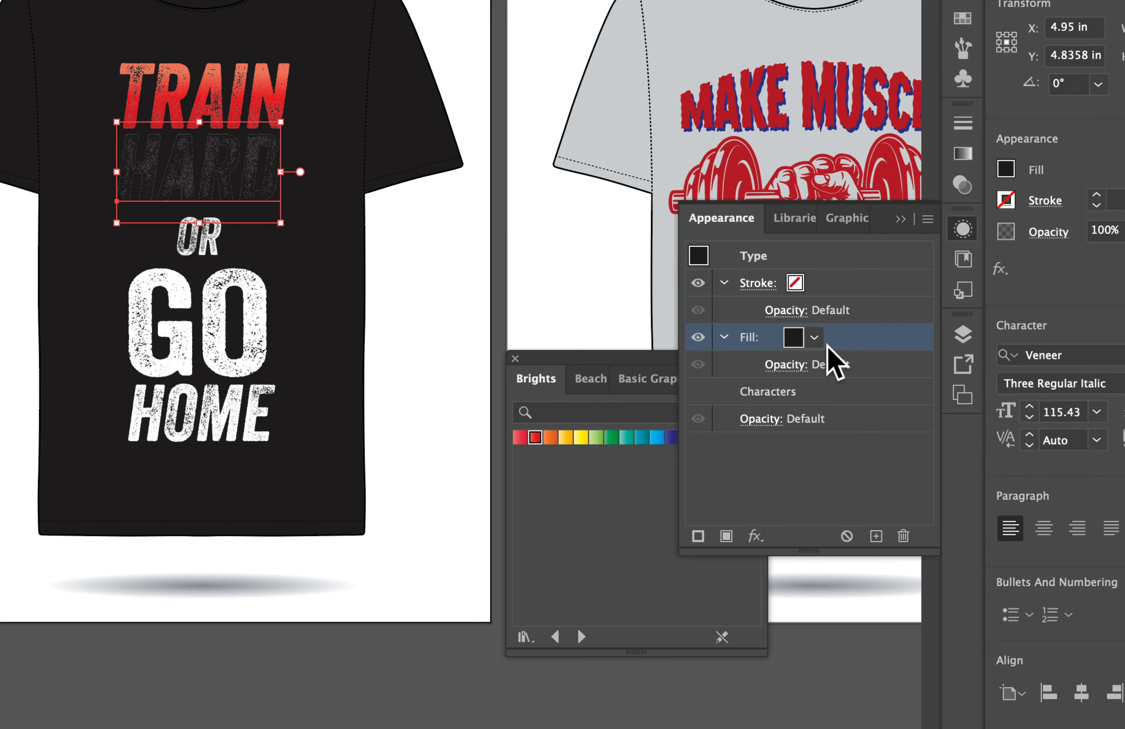
click(550, 437)
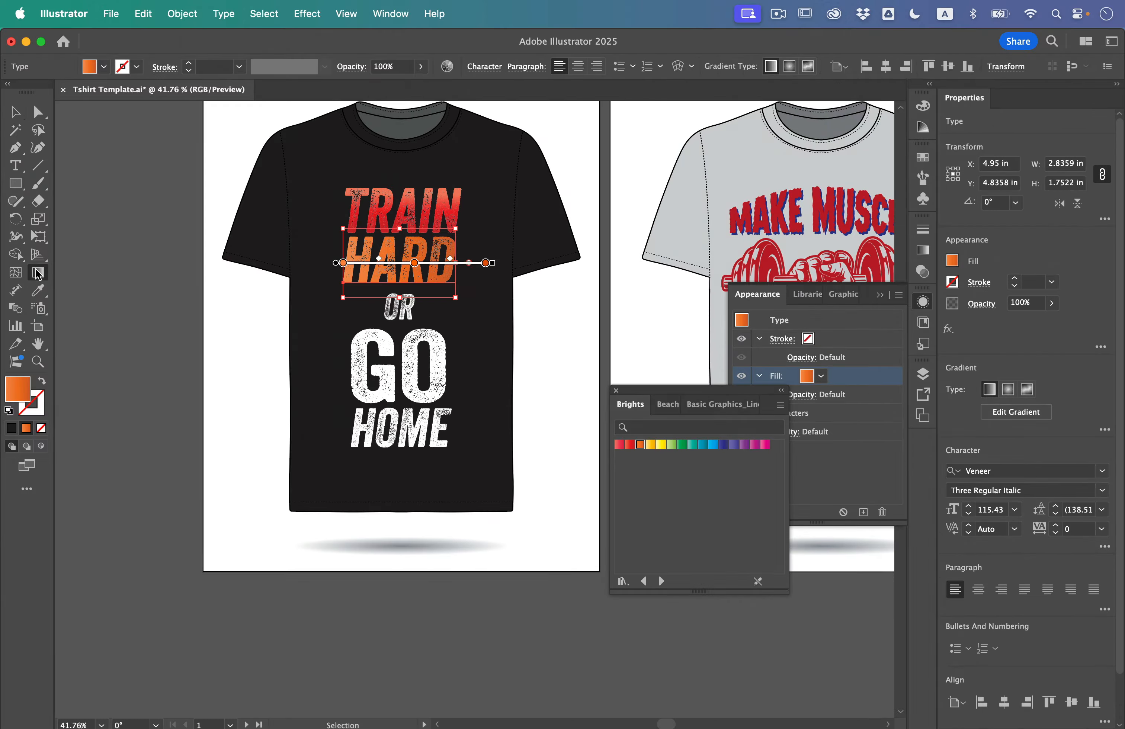
- Redirect the orange gradient on HARD with the Gradient tool so it runs vertically from bottom to top
click(38, 274)
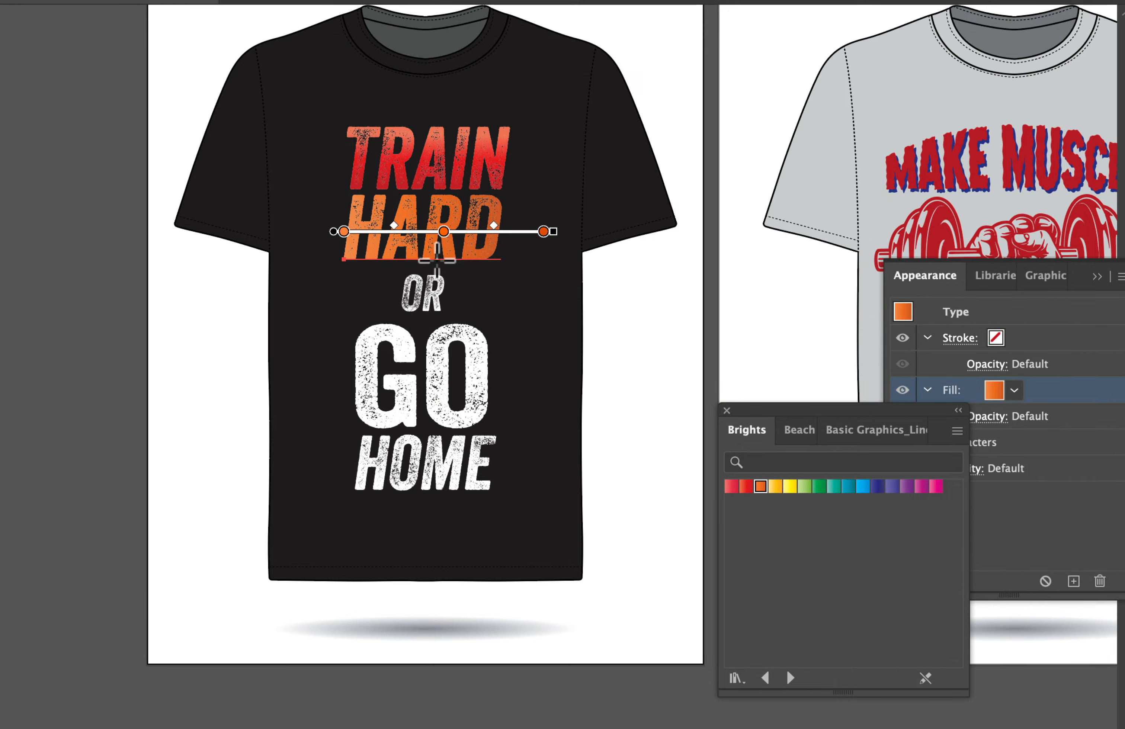
drag(443, 274, 444, 194)
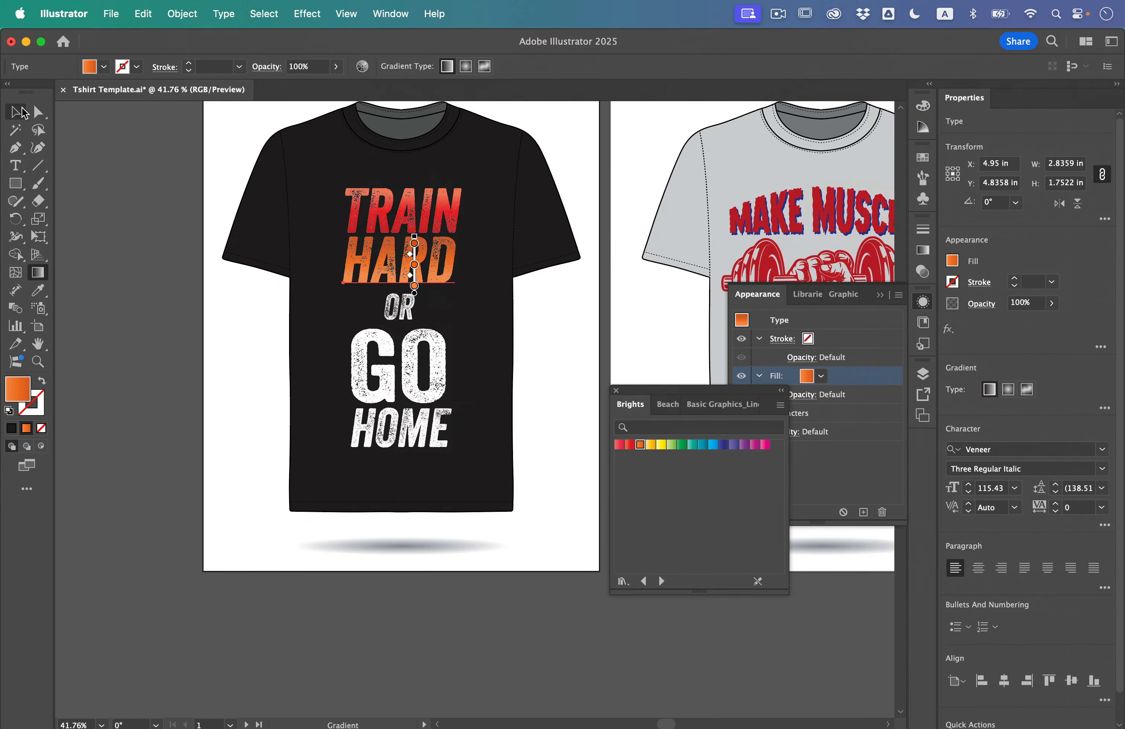
click(24, 112)
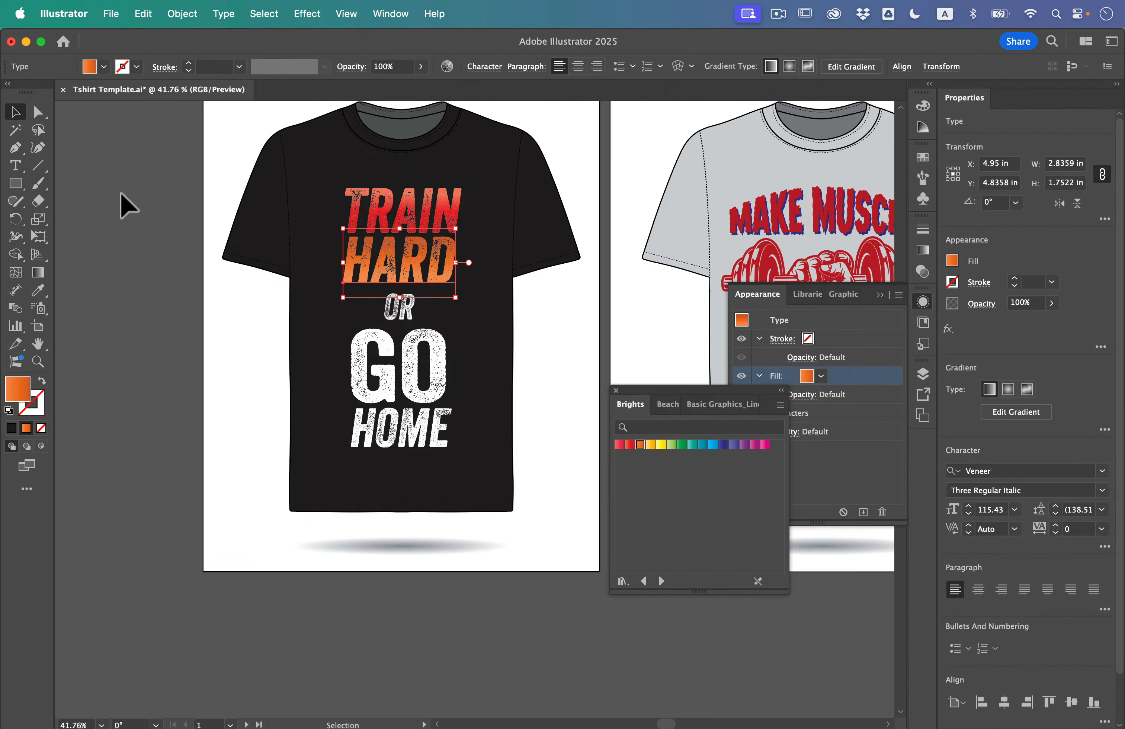
click(121, 201)
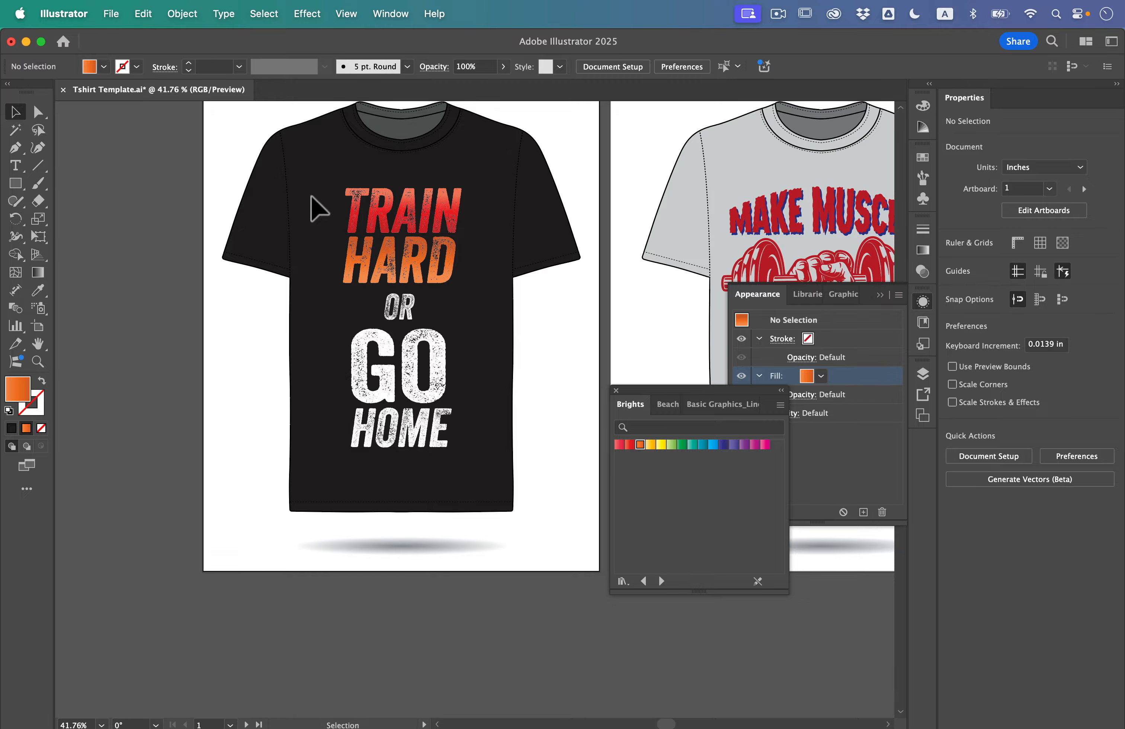
- Apply an envelope warp to TRAIN using the Arch style with a horizontal bend of 36%
scroll(305, 176, up, 3)
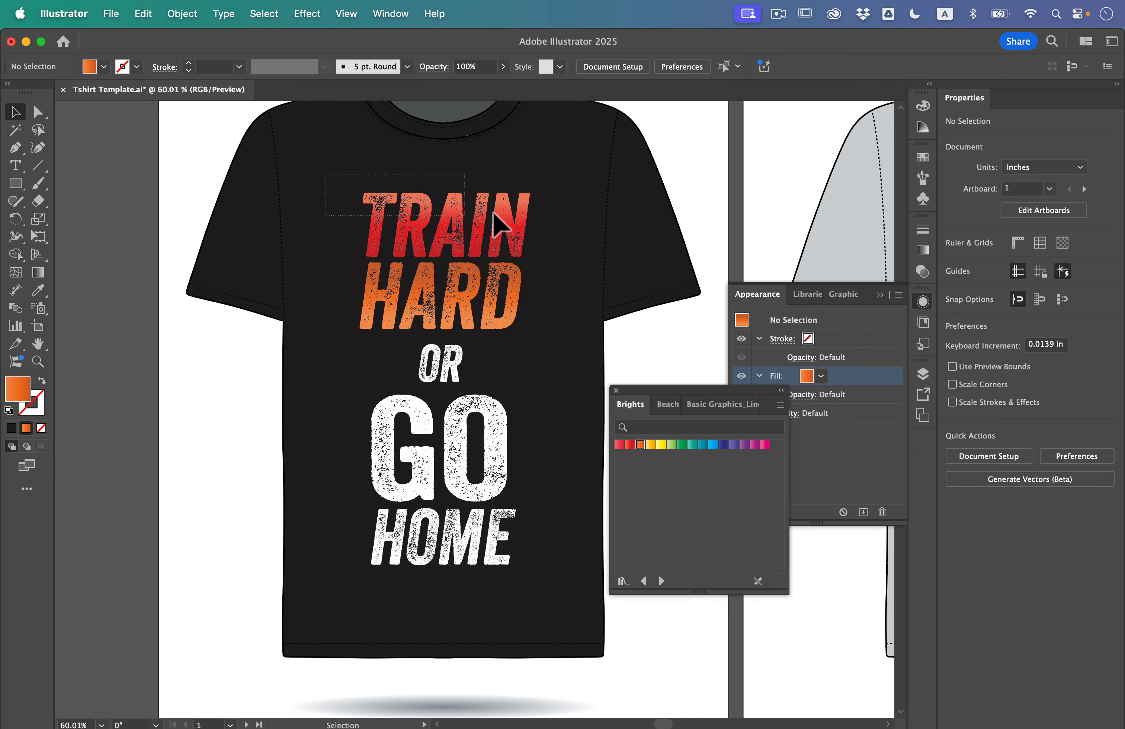
click(463, 218)
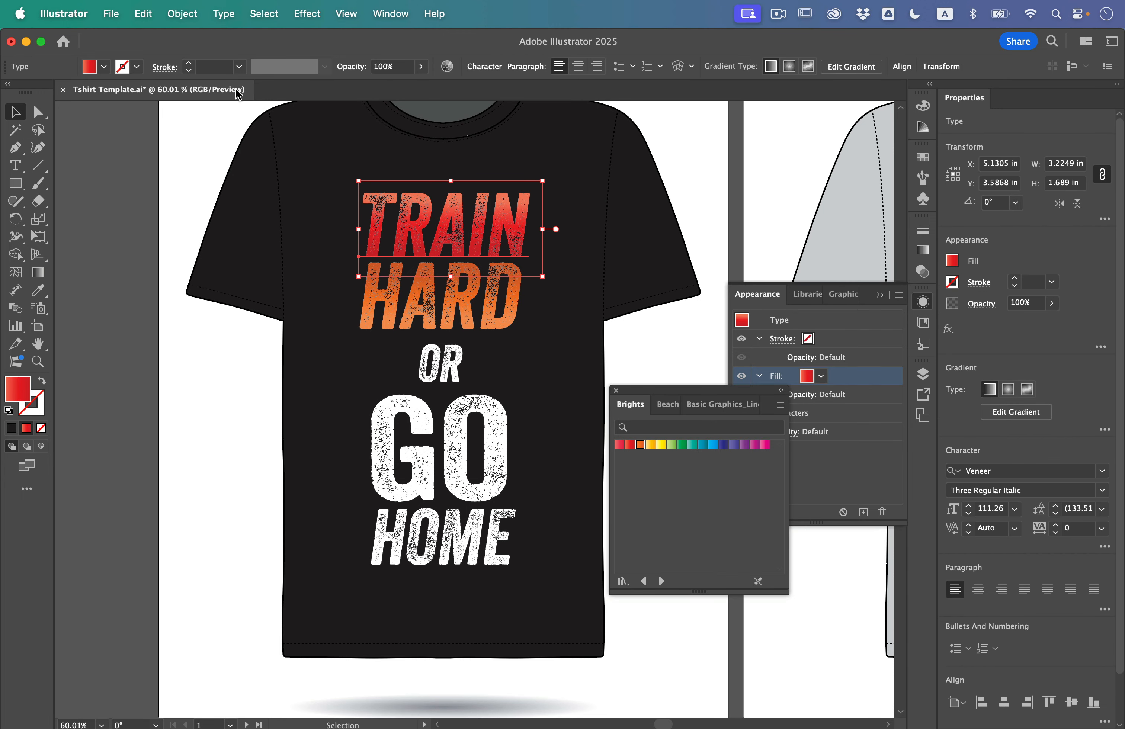
click(171, 7)
mouse_move(256, 554)
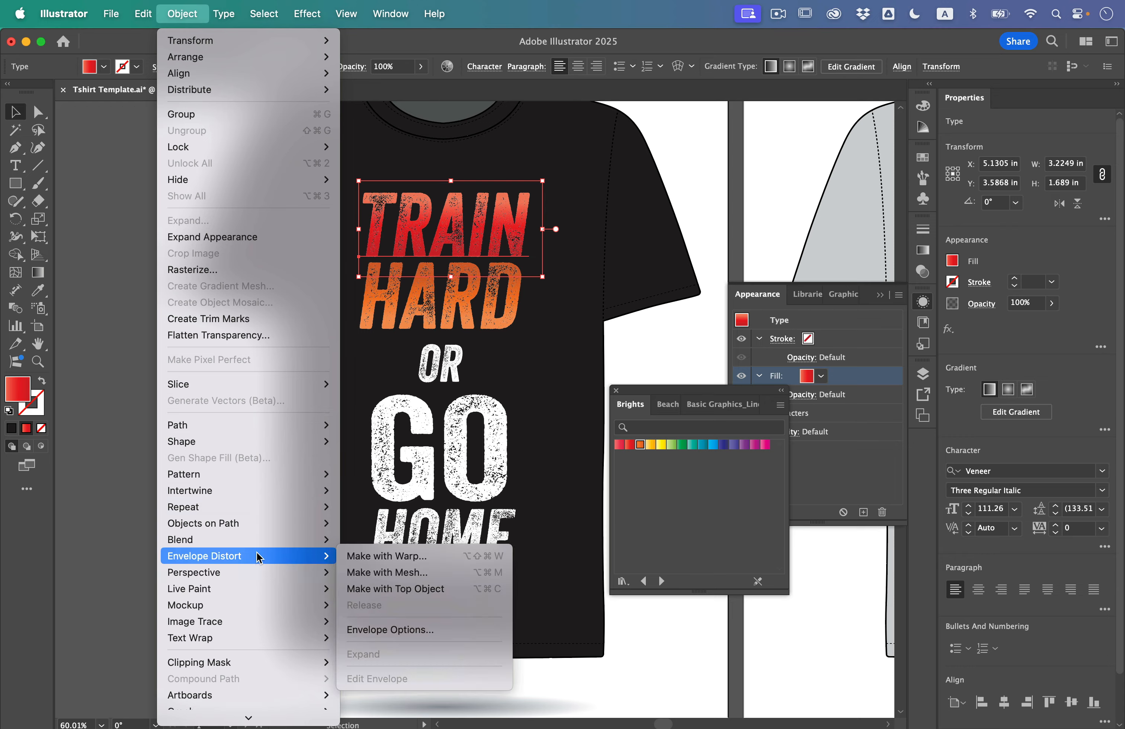
click(411, 557)
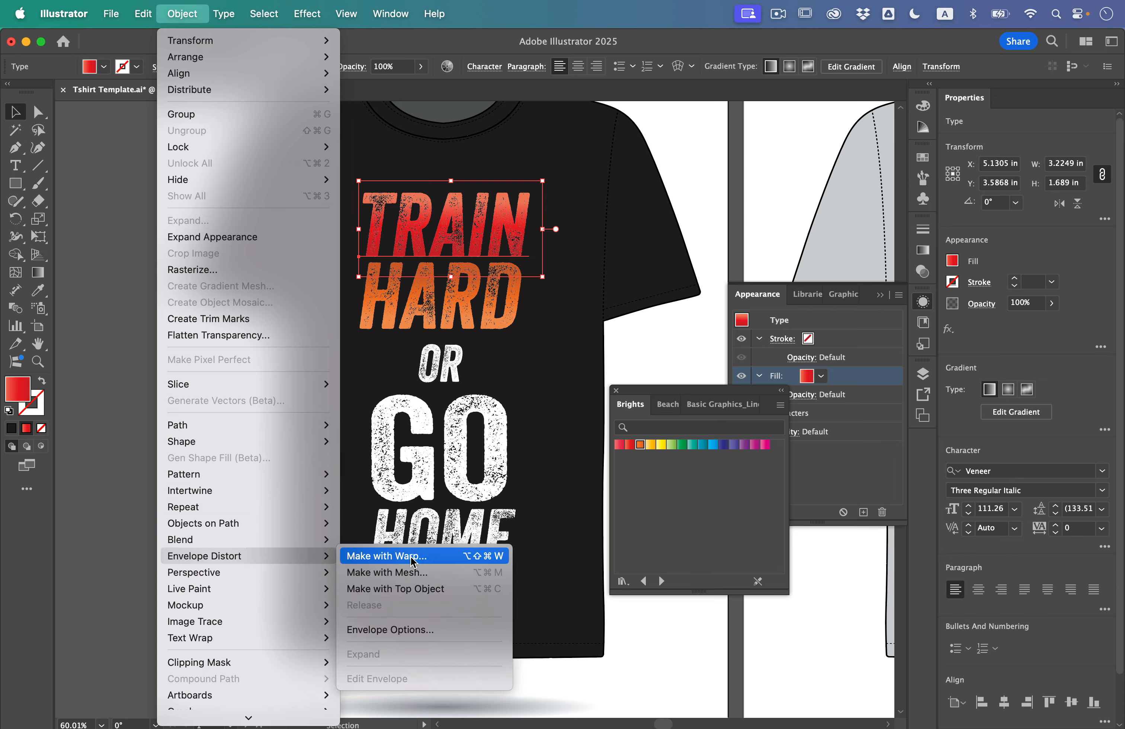
click(727, 194)
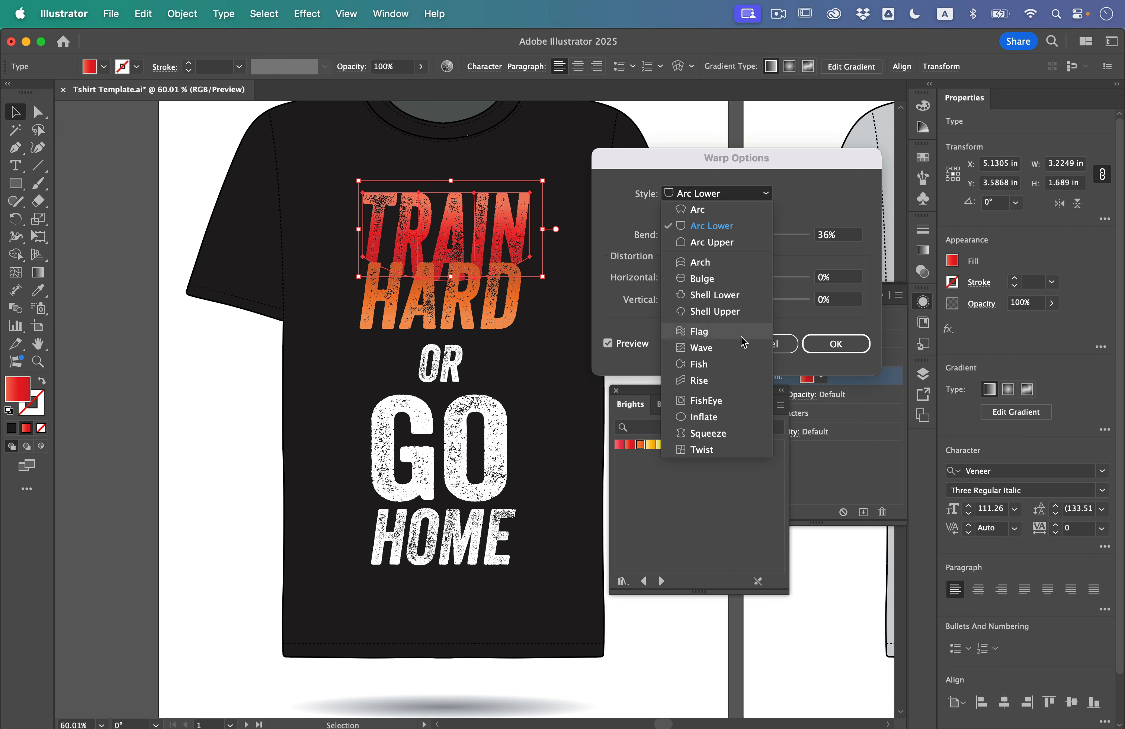
click(746, 262)
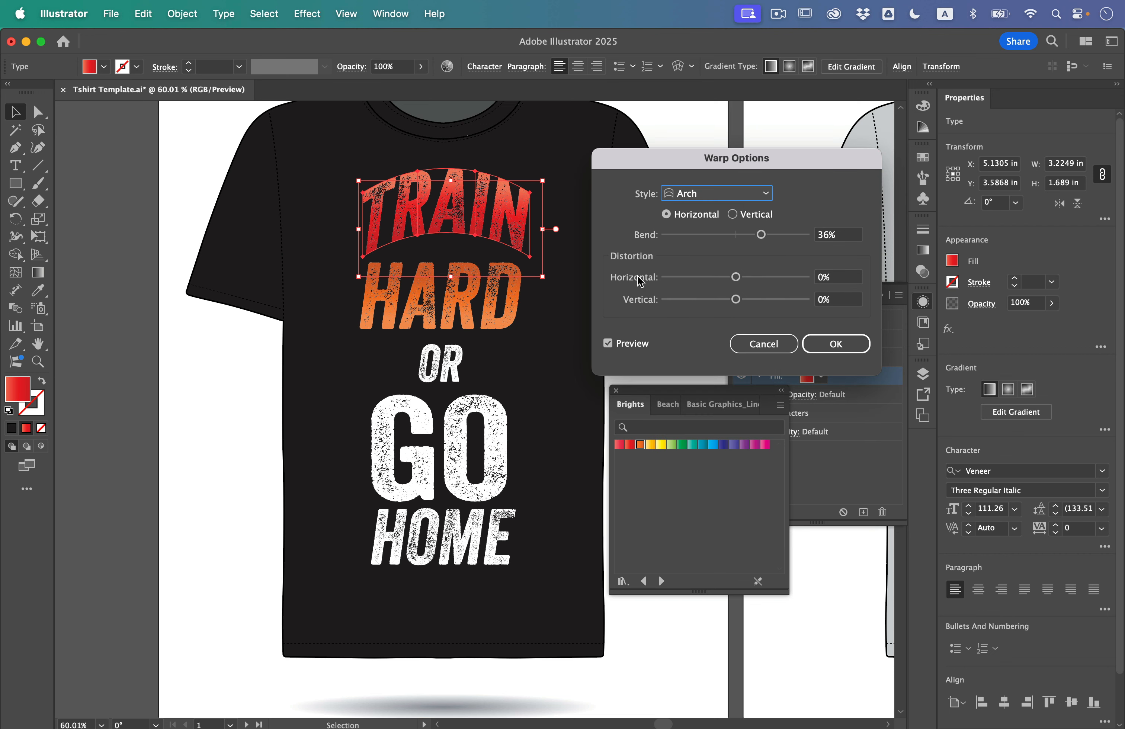
click(826, 344)
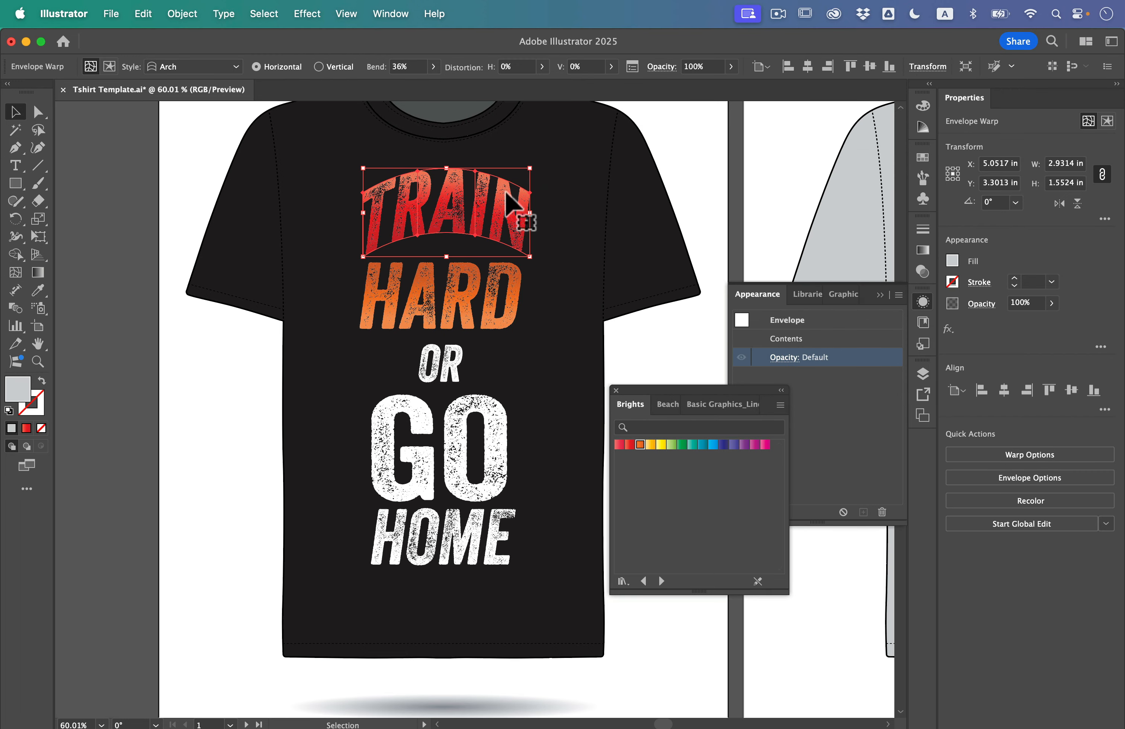
- Widen the arched TRAIN on both sides so that it extends beyond HARD at each end
drag(531, 213, 552, 222)
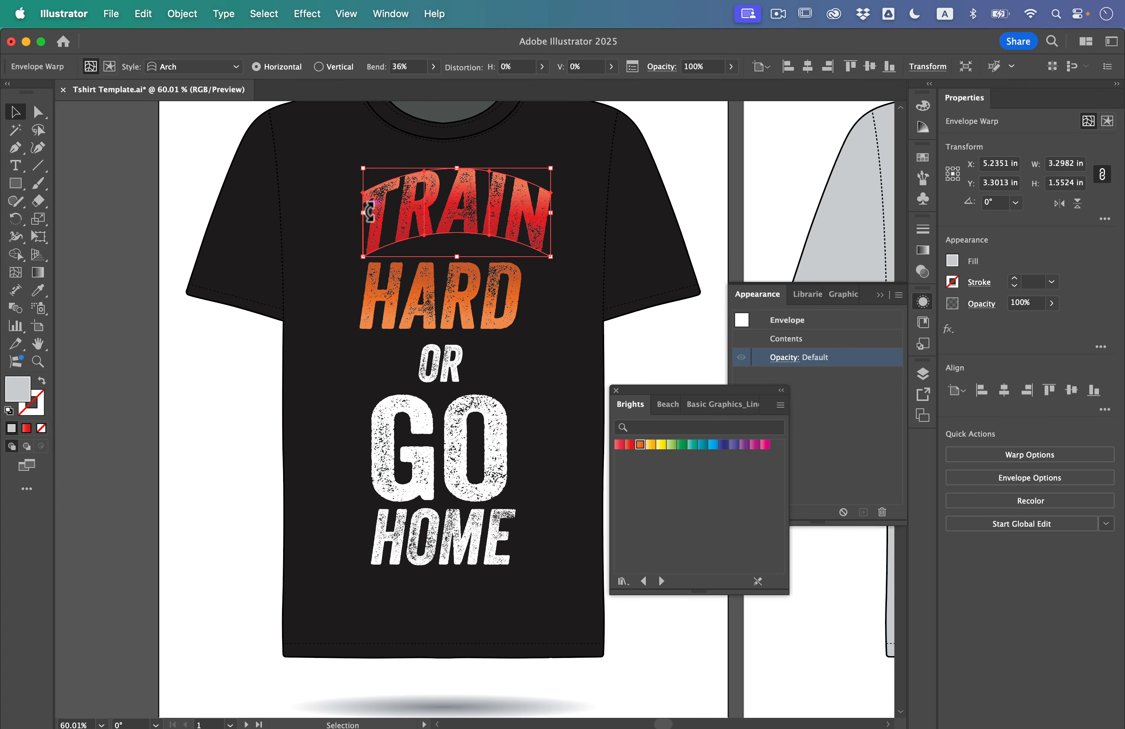
drag(371, 222, 350, 221)
click(623, 256)
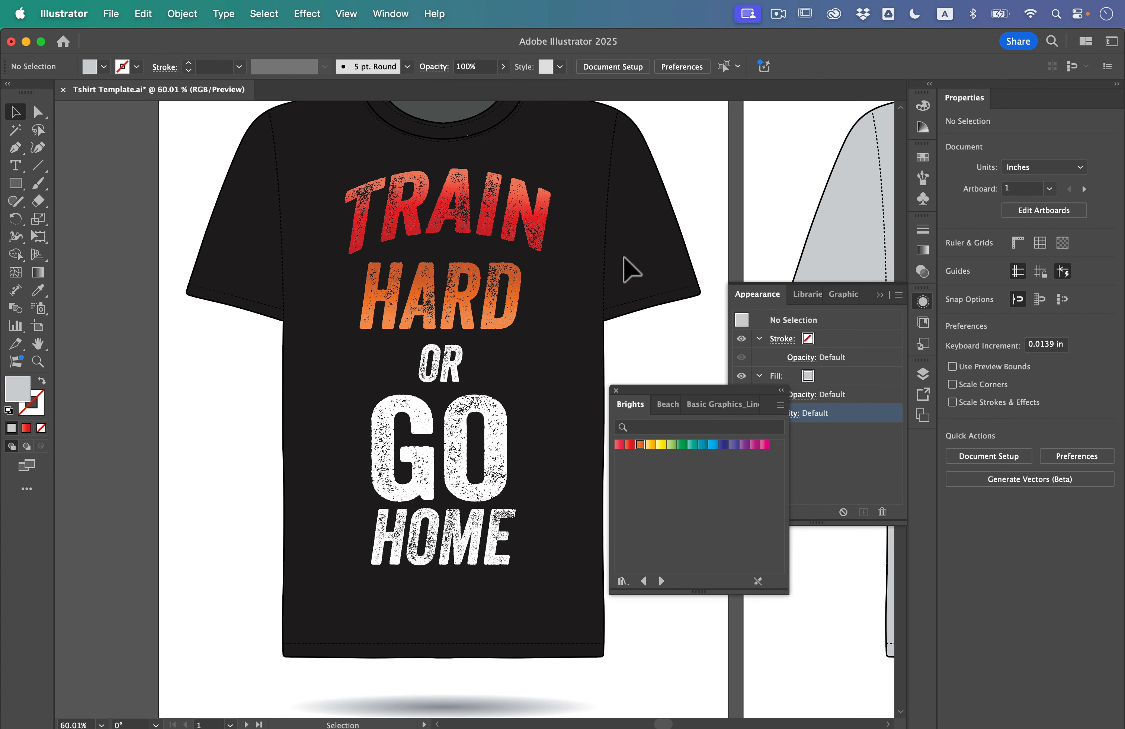
- Apply an envelope warp to HARD using the Shell Upper style with a horizontal bend of 19%
click(494, 290)
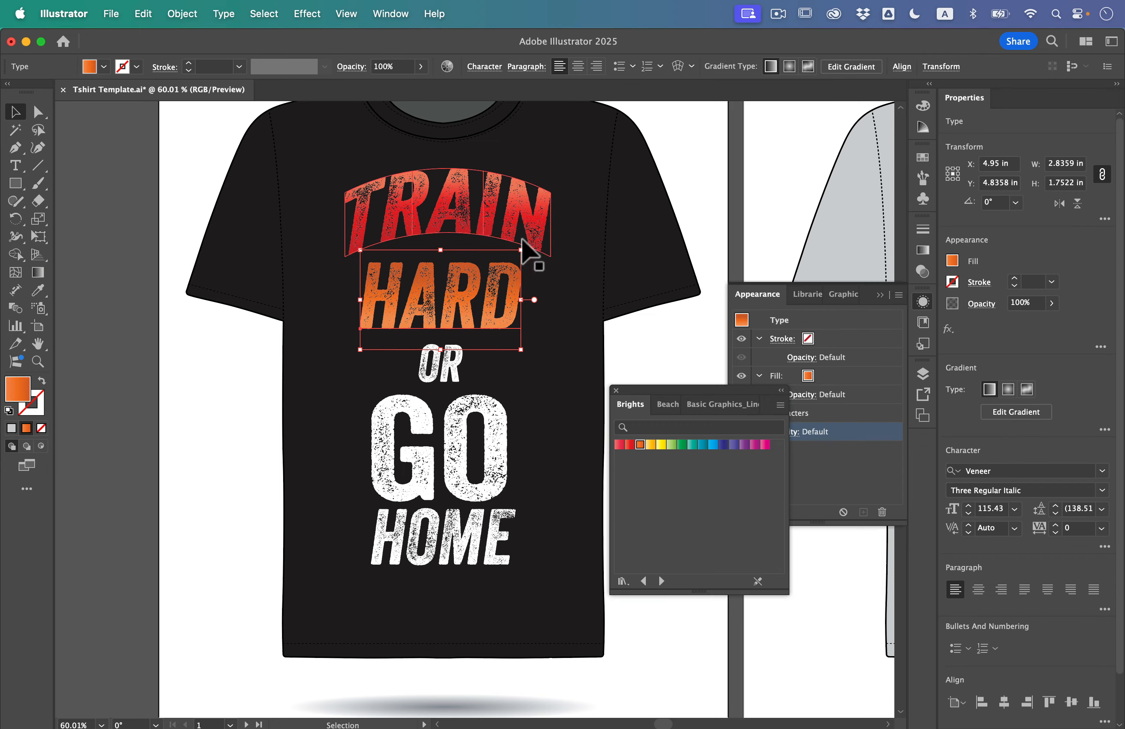
click(182, 13)
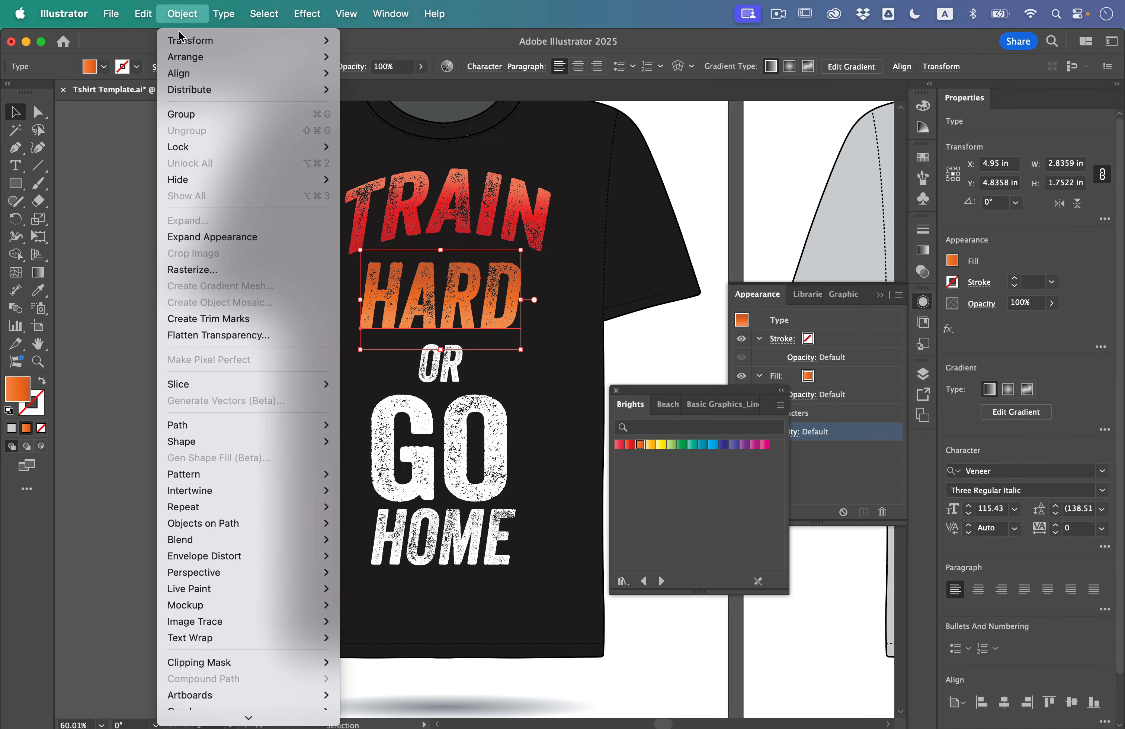
mouse_move(265, 556)
click(374, 555)
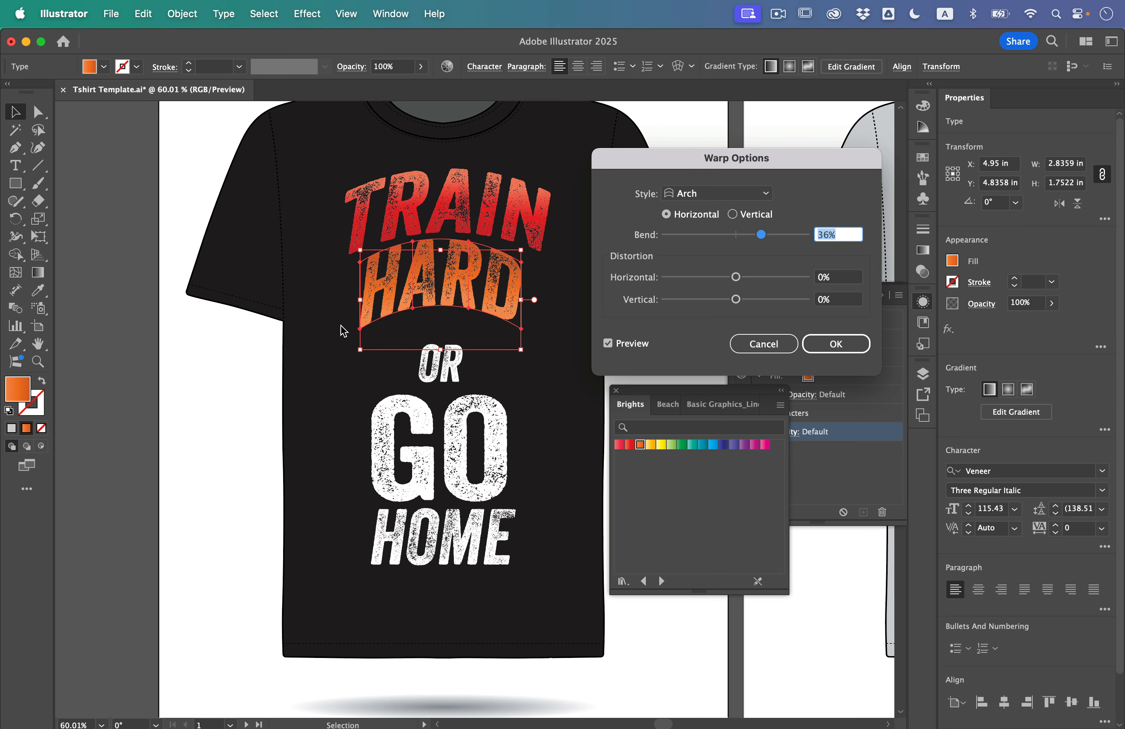
click(716, 193)
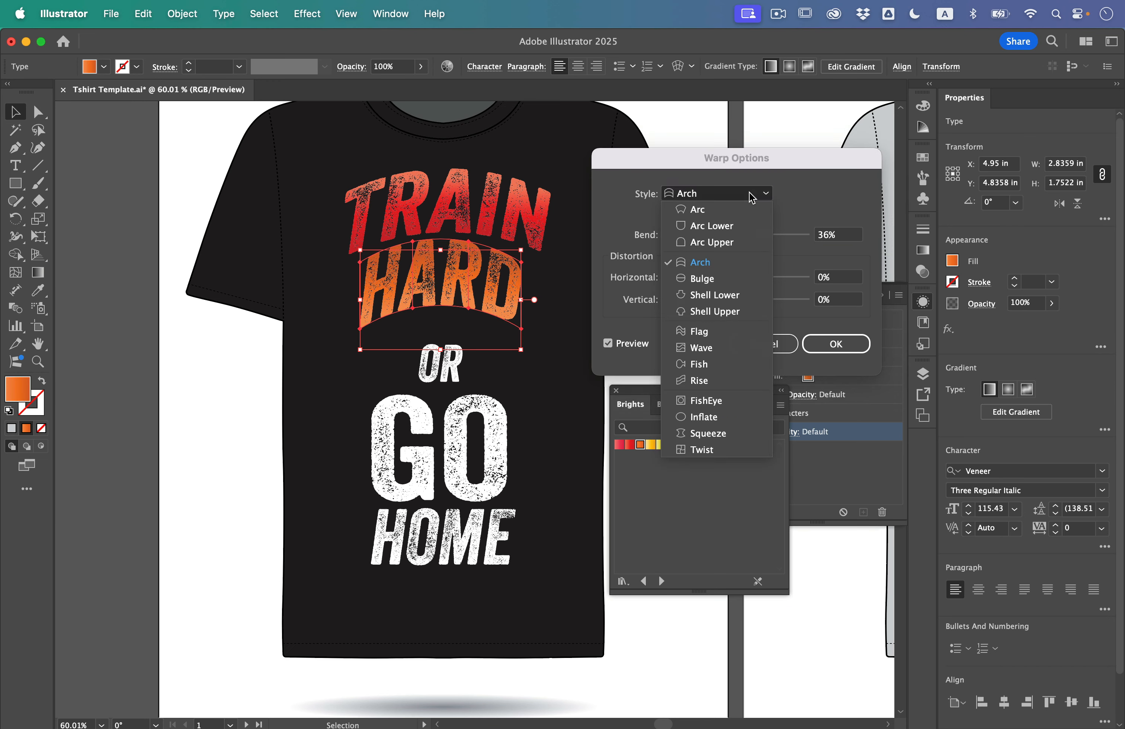
click(752, 311)
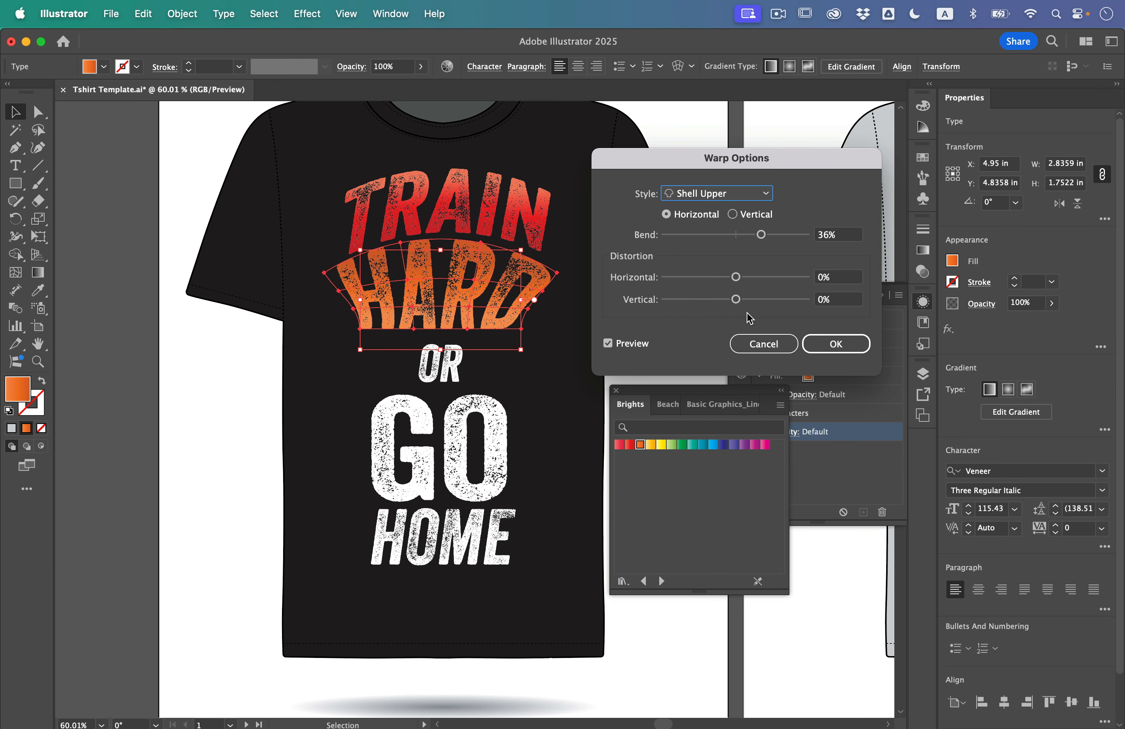
drag(761, 235, 750, 236)
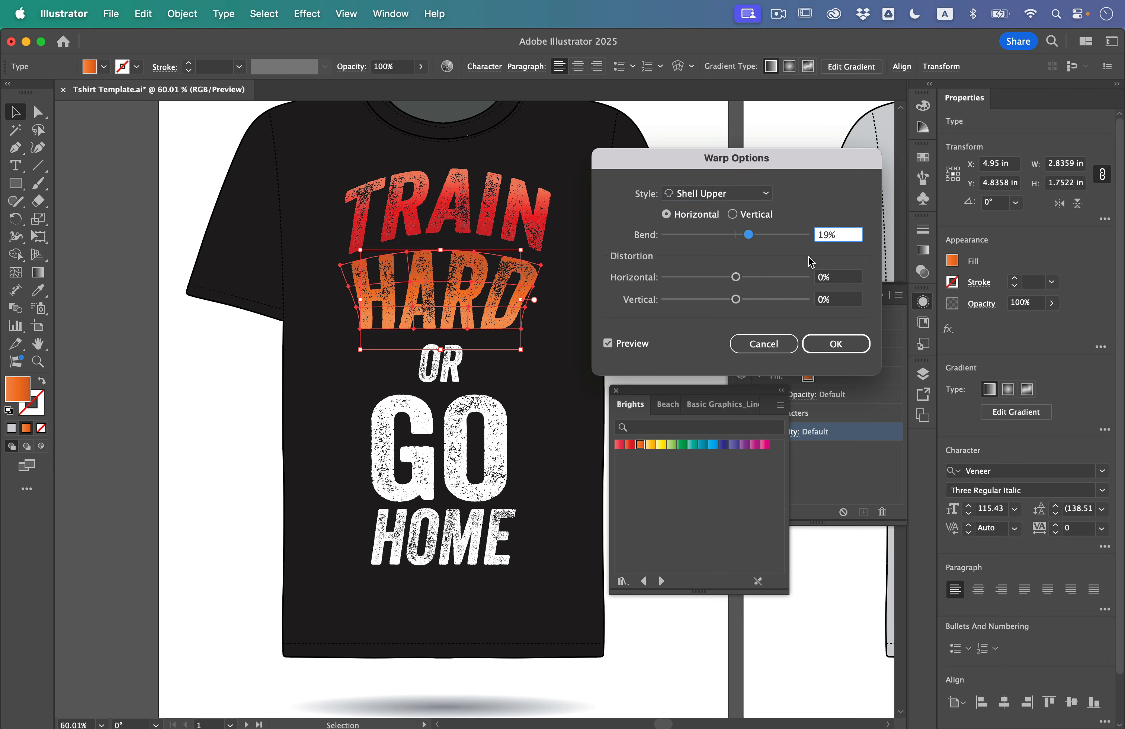
click(833, 342)
- Widen the warped HARD to about 3.6 in and nudge it up and right so it nests under the arched TRAIN
drag(549, 303, 548, 293)
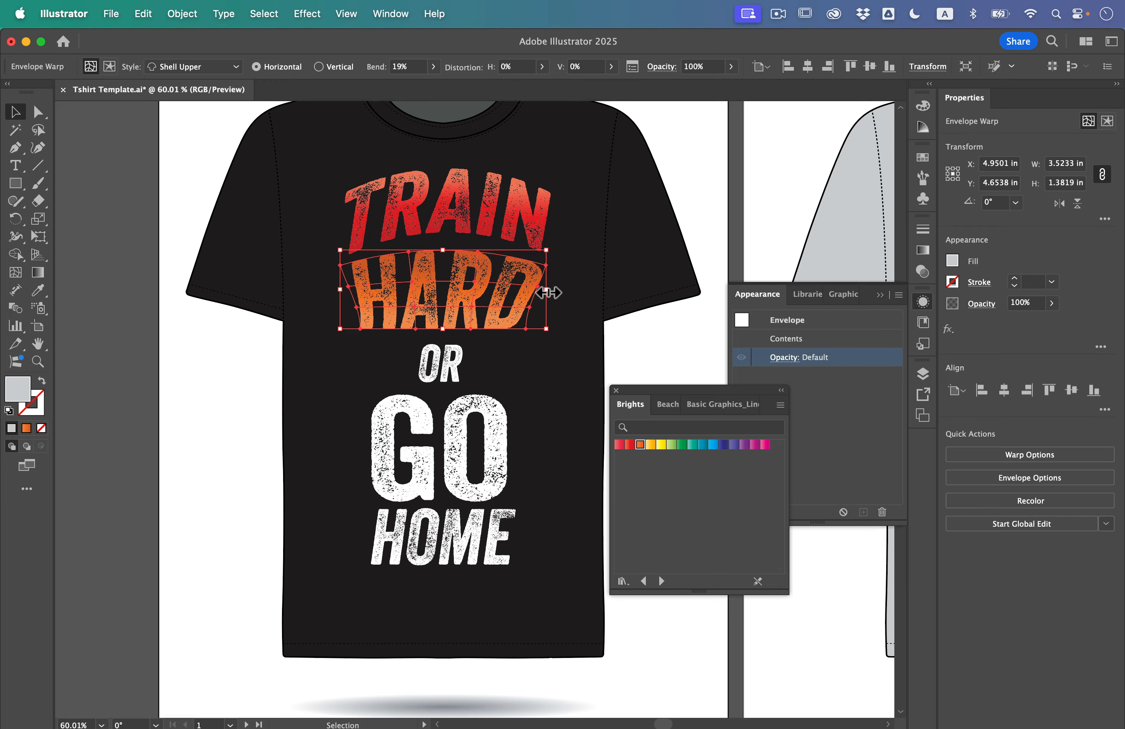
key(Up)
key(Right)
key(Right)
key(Right)
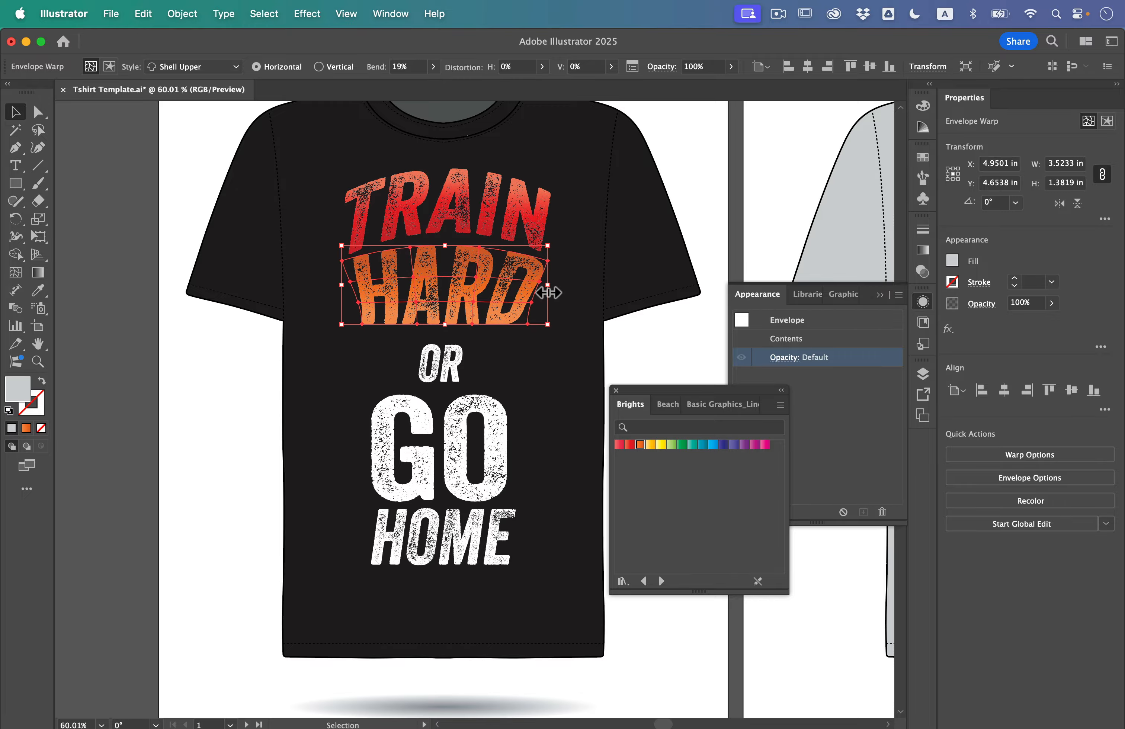
key(Up)
key(Right)
key(Up)
key(Up)
key(Right)
key(Right)
key(Right)
key(Right)
key(Right)
key(Right)
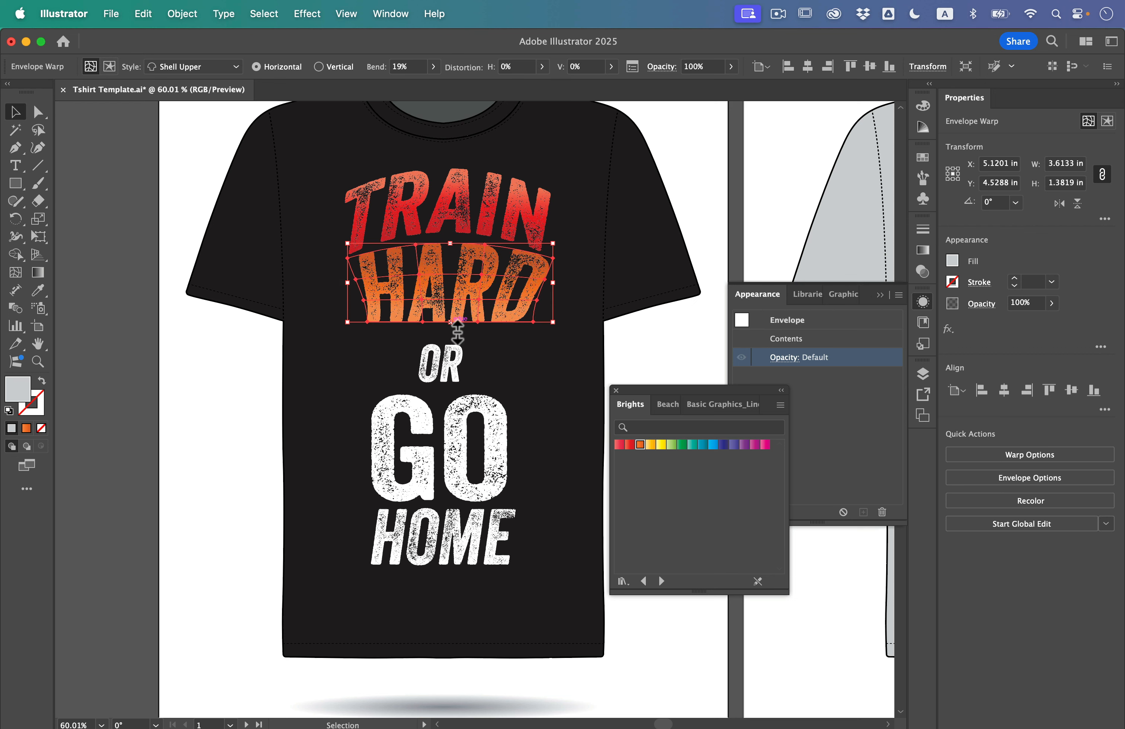
click(564, 305)
- Widen the word OR symmetrically about its center to about 1.3 in, keeping its height
click(440, 366)
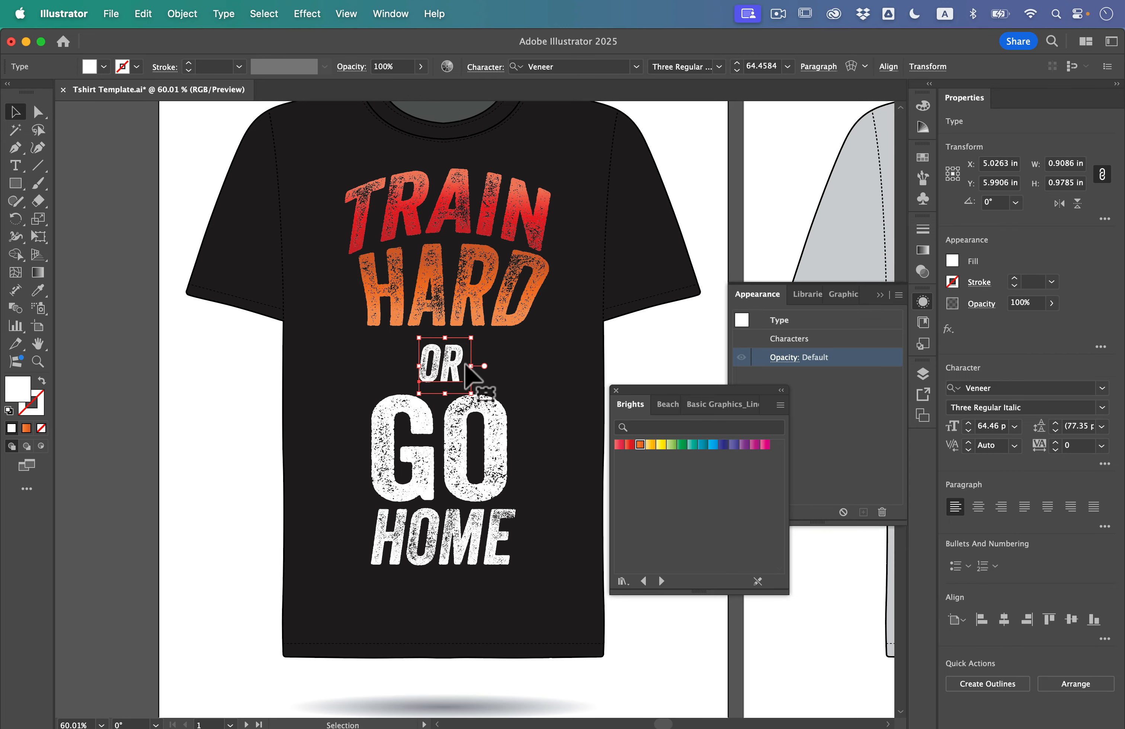
drag(483, 375, 507, 374)
click(549, 385)
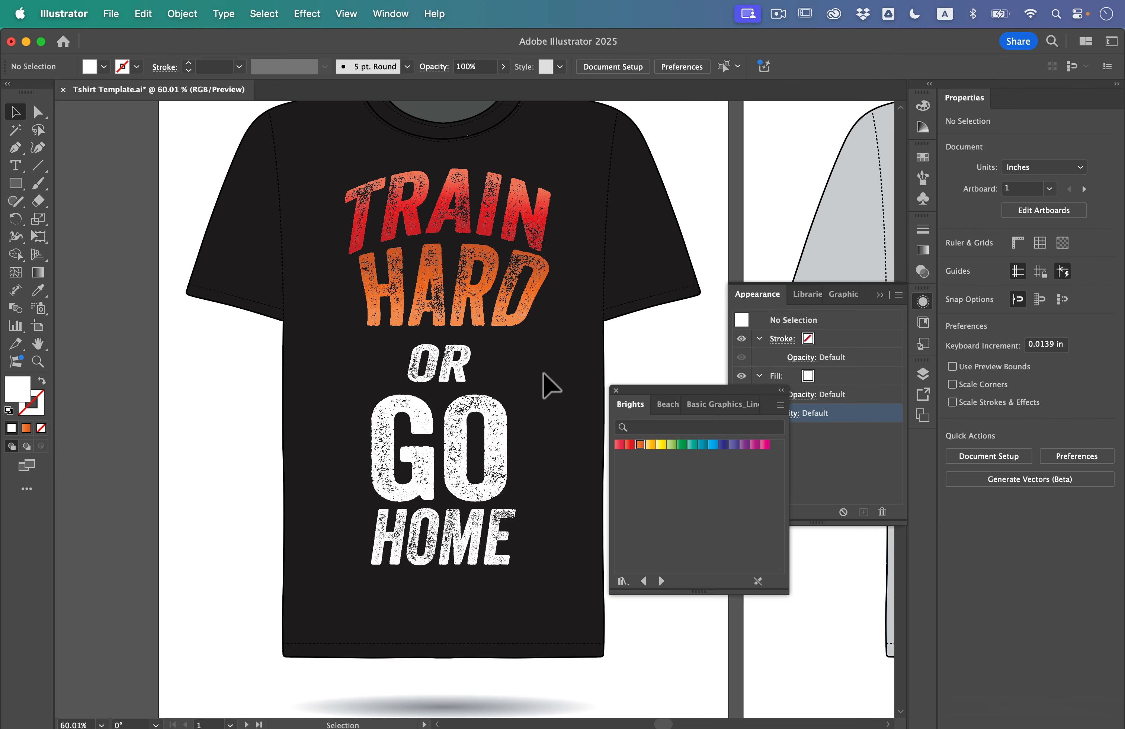
- Add a new fill to OR with the yellow gradient from Brights and direct it vertically from top to bottom
click(510, 394)
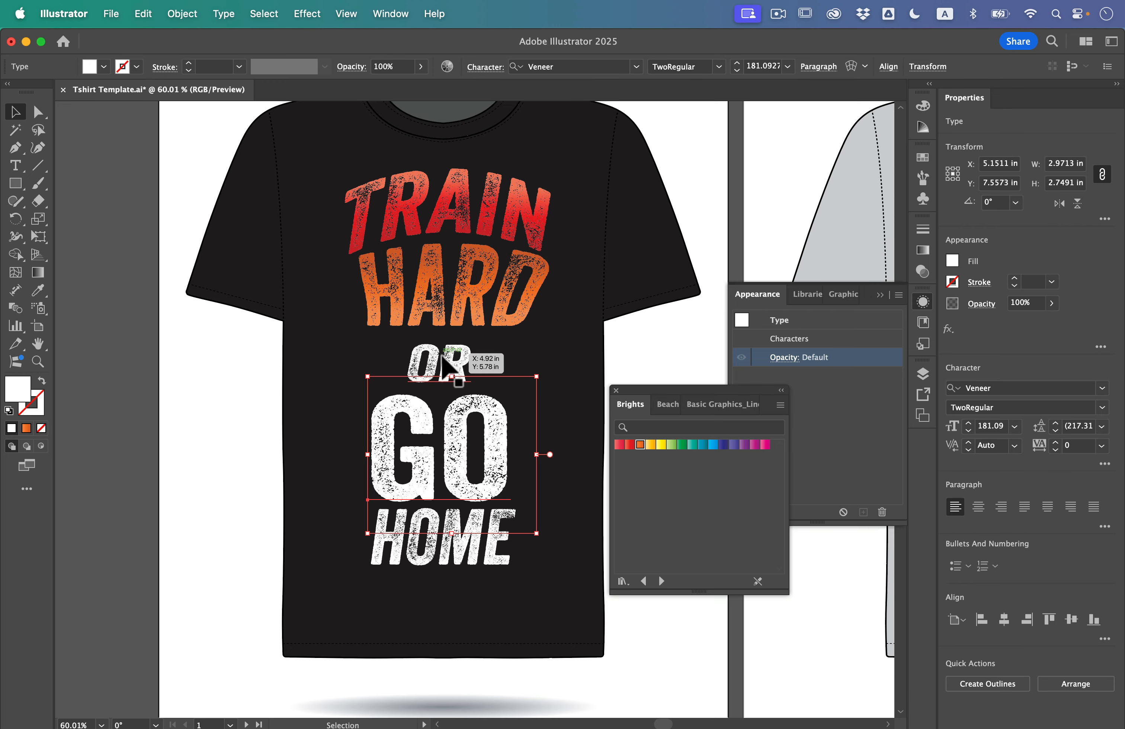
click(443, 370)
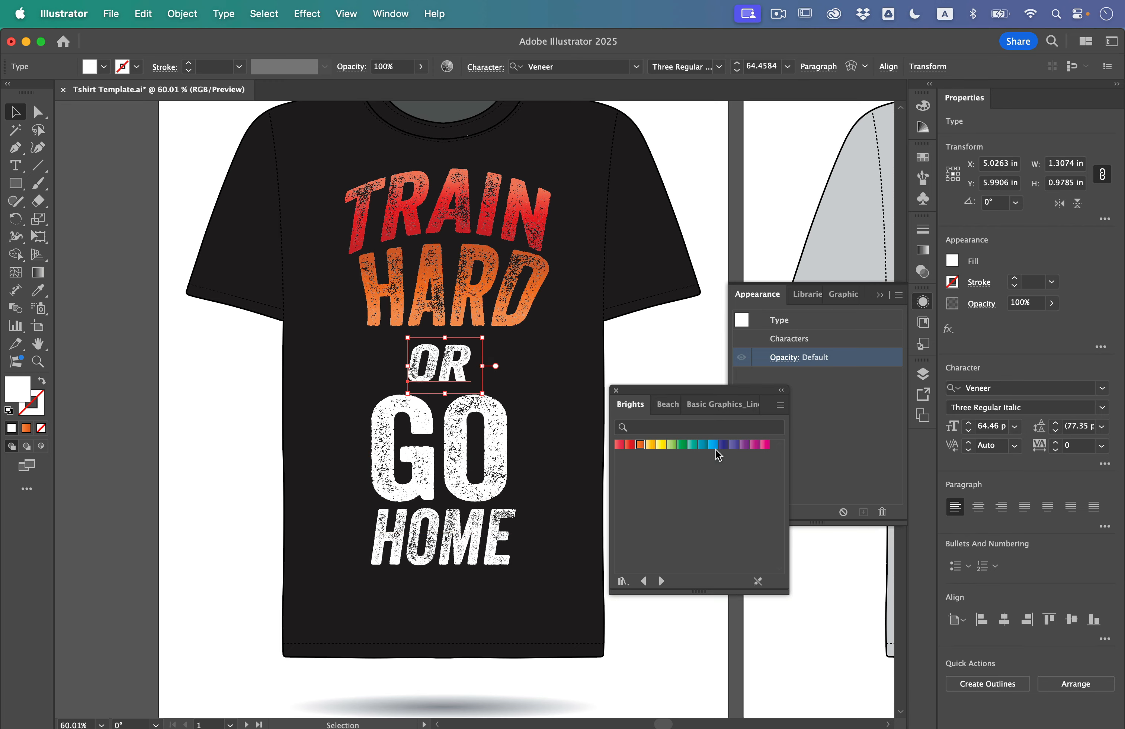
click(880, 478)
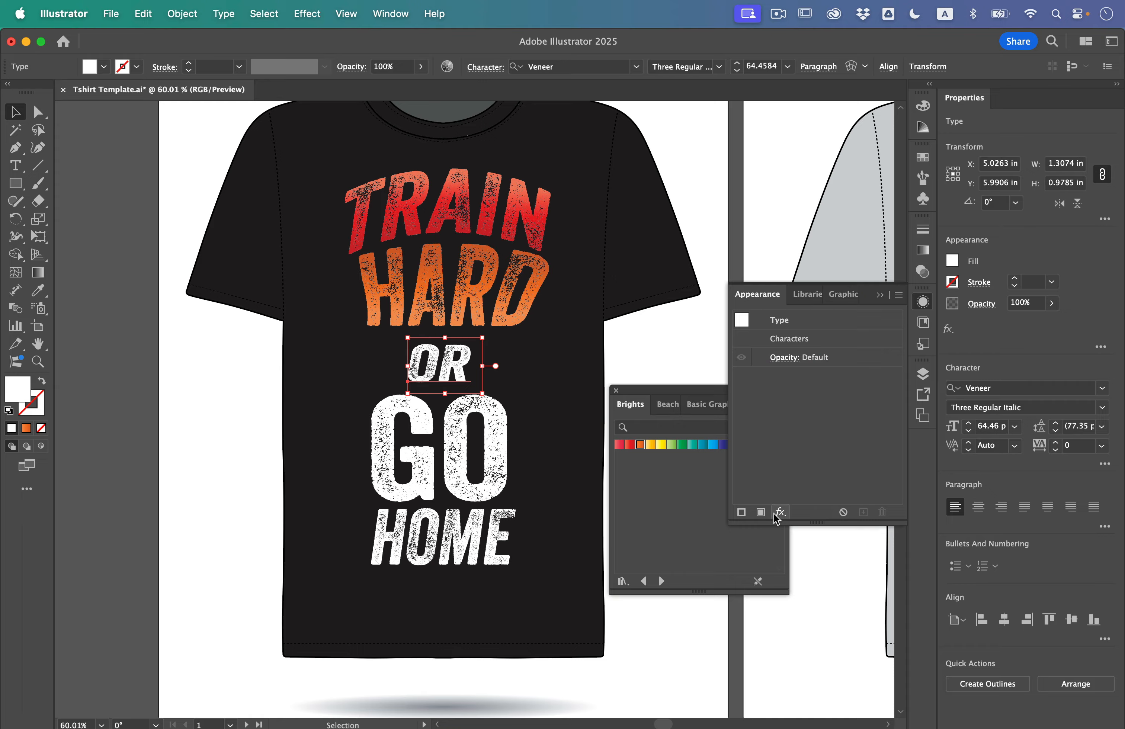
click(760, 513)
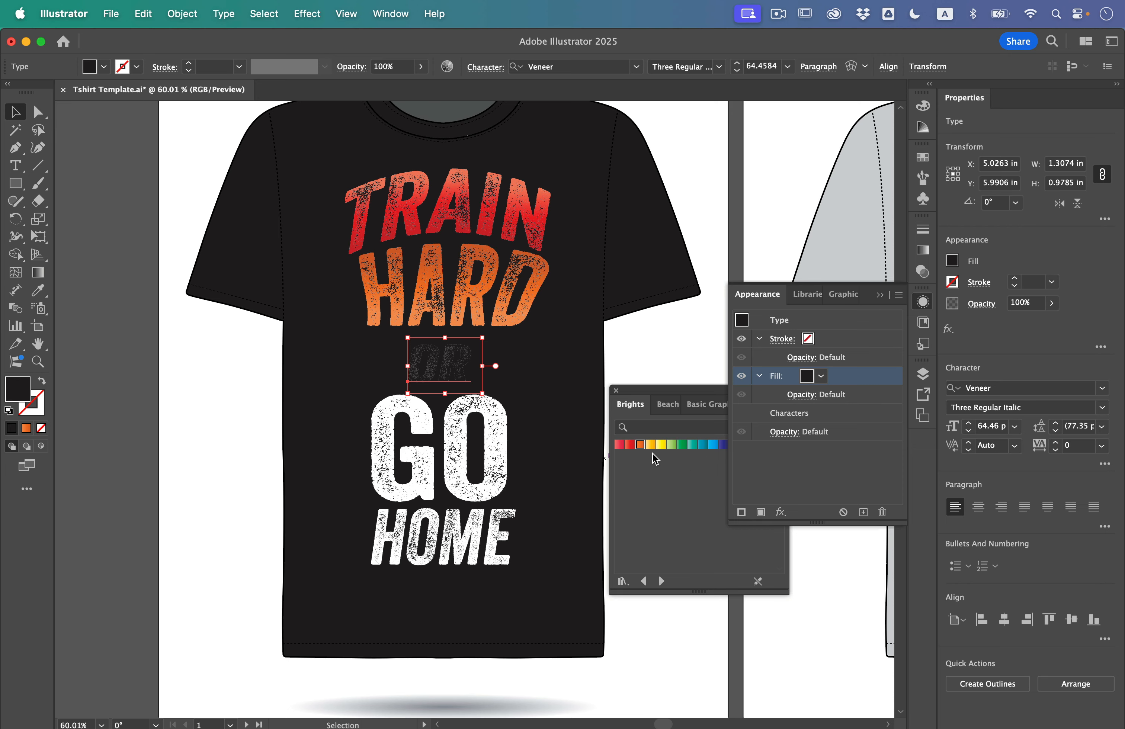
click(662, 444)
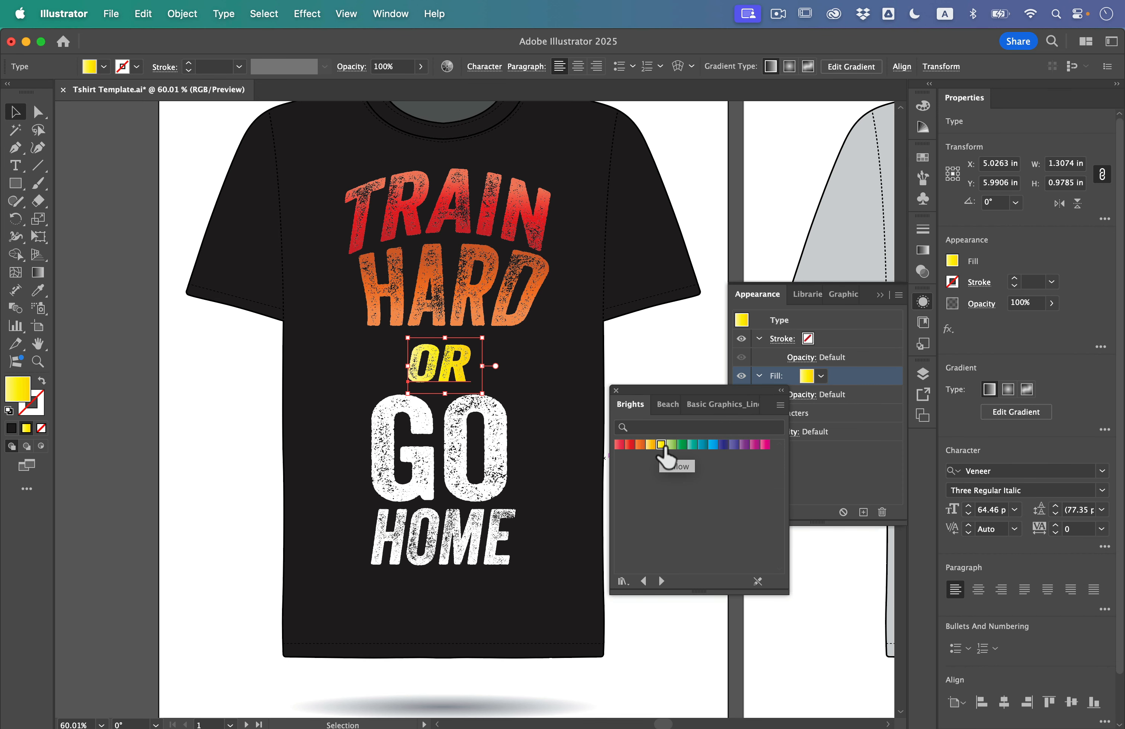
click(38, 272)
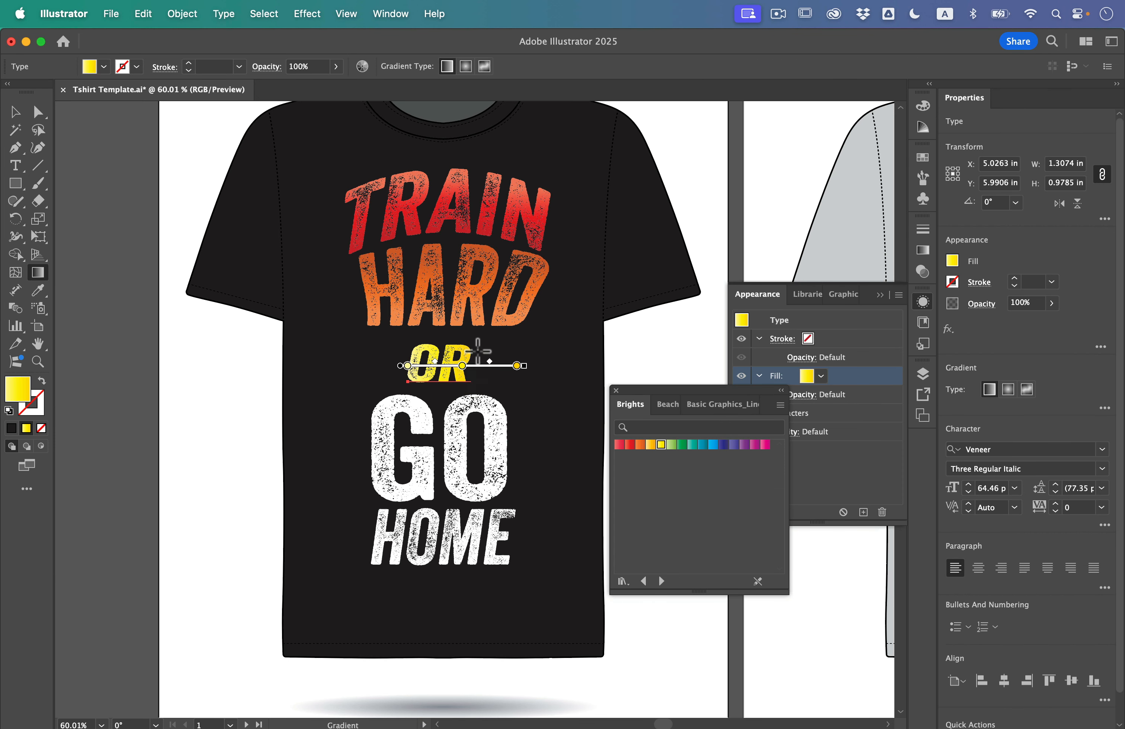
drag(462, 336, 462, 398)
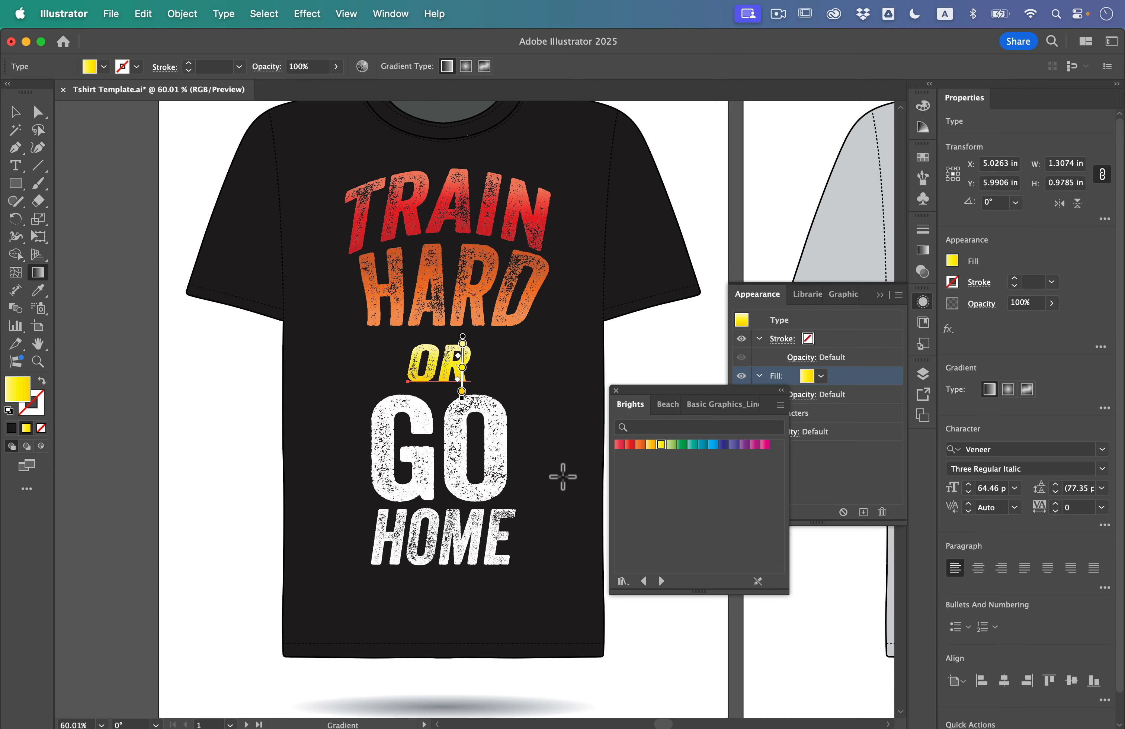
- Add a new fill to GO with the light green gradient from Brights and direct it vertically from top to bottom
click(15, 111)
click(495, 462)
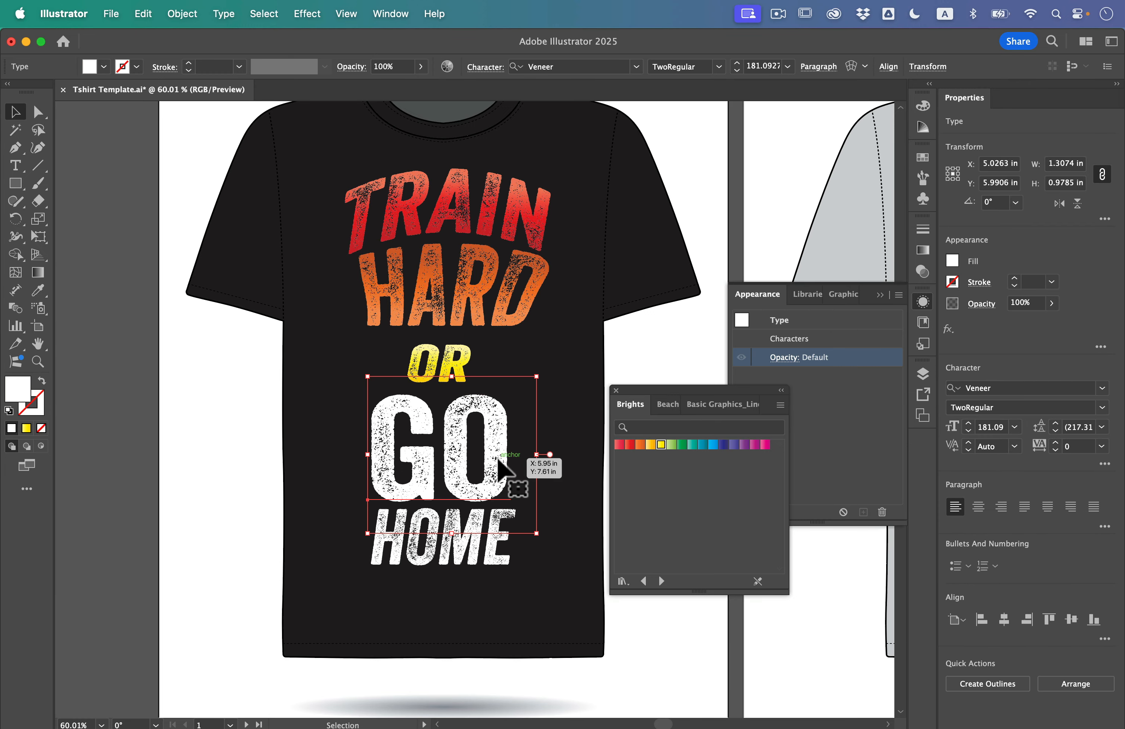
click(862, 480)
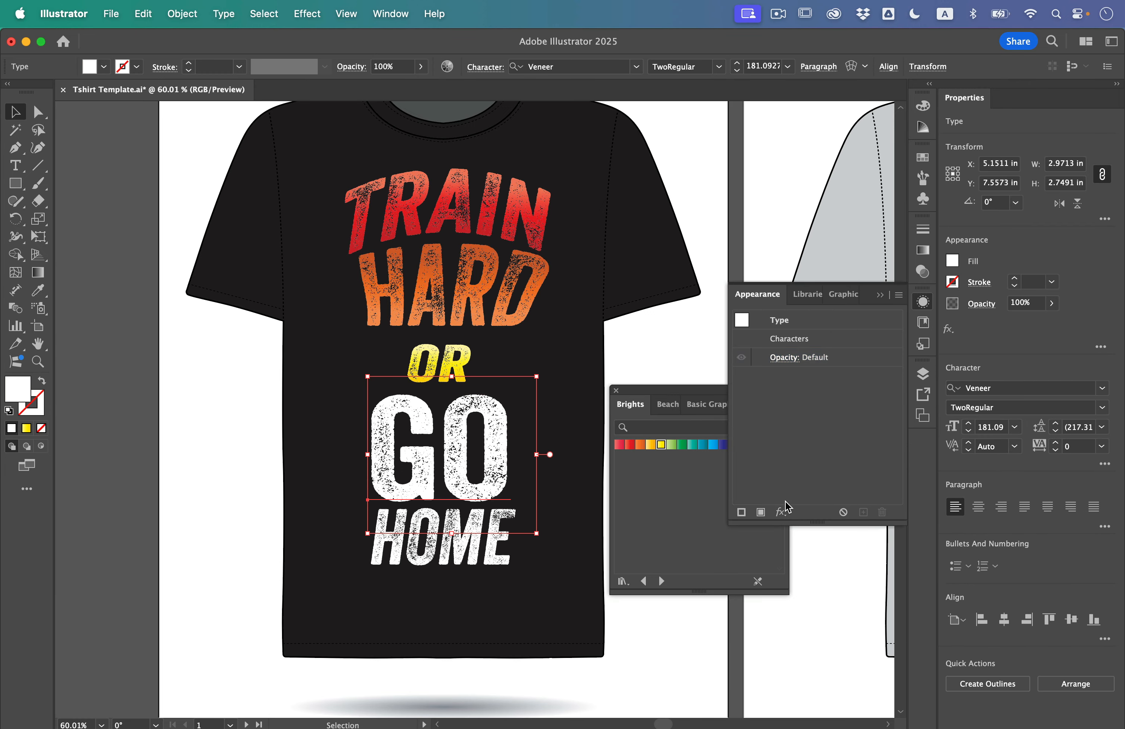
click(761, 513)
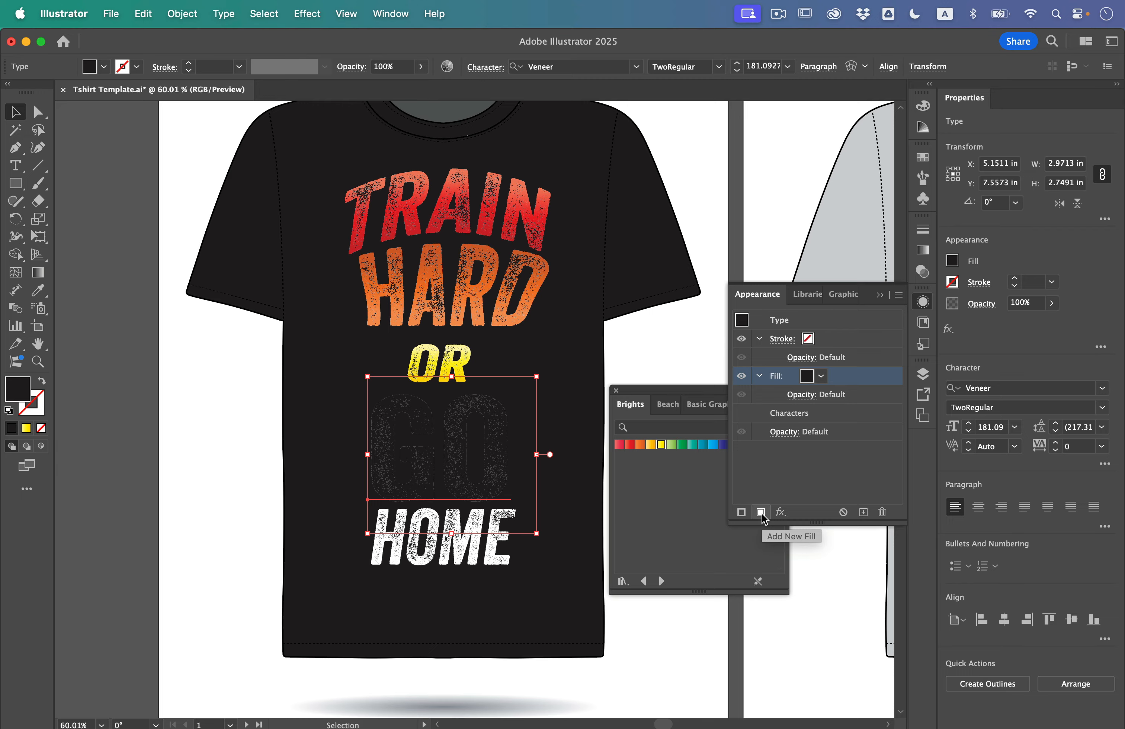
click(672, 446)
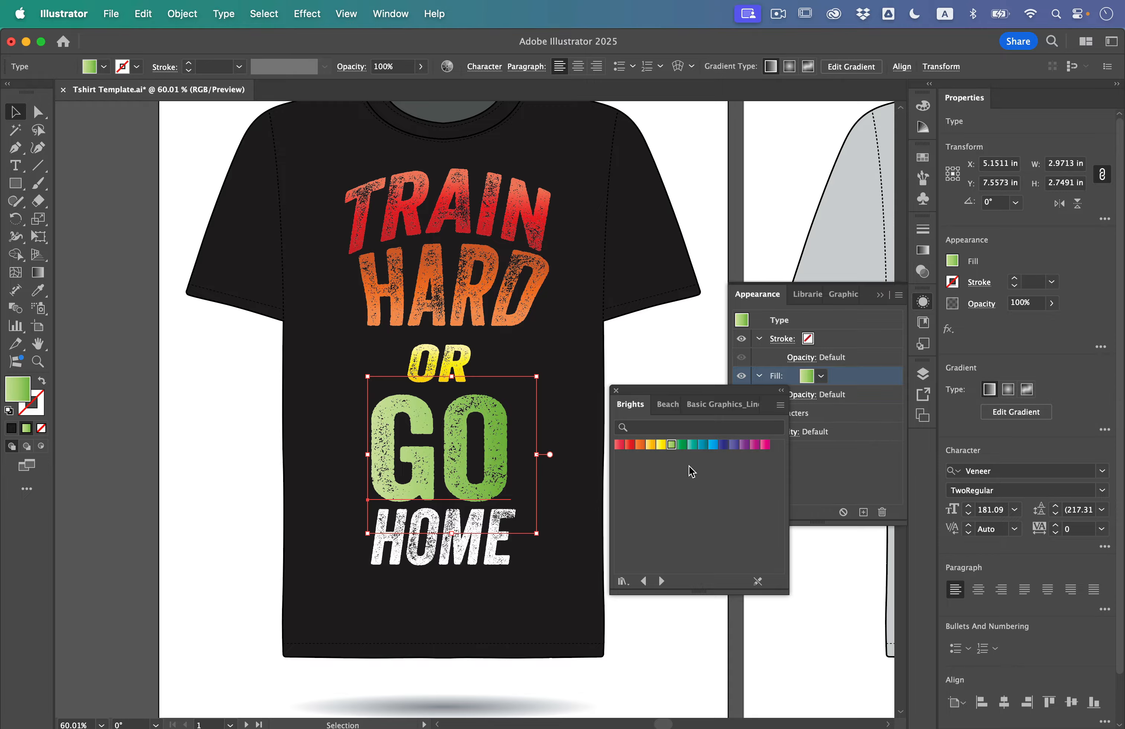
click(38, 272)
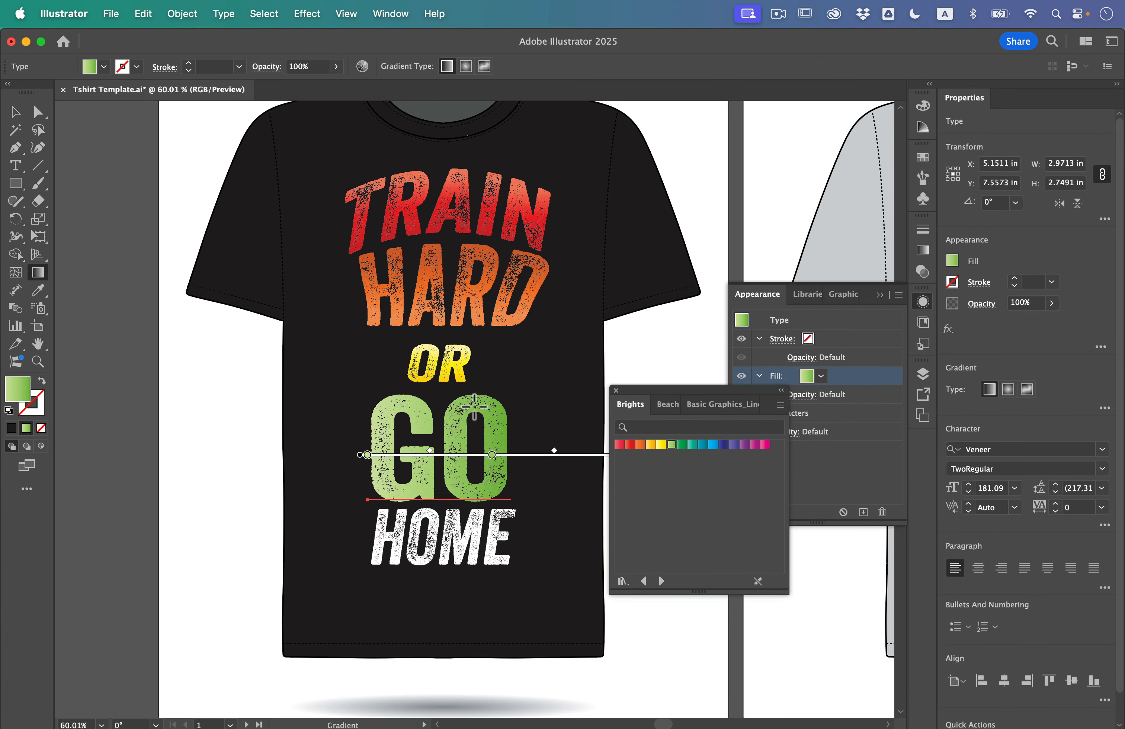
drag(474, 406, 477, 507)
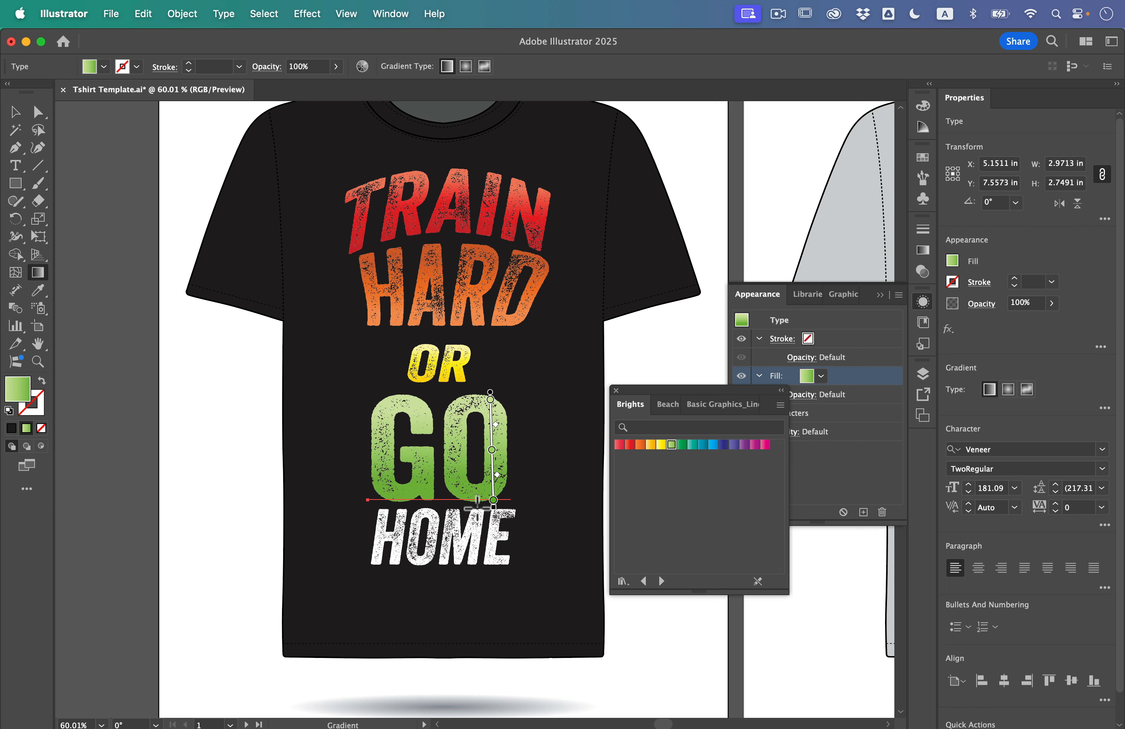
- Add a new fill to HOME with the blue gradient from Brights and direct it vertically from bottom to top
click(15, 116)
click(463, 562)
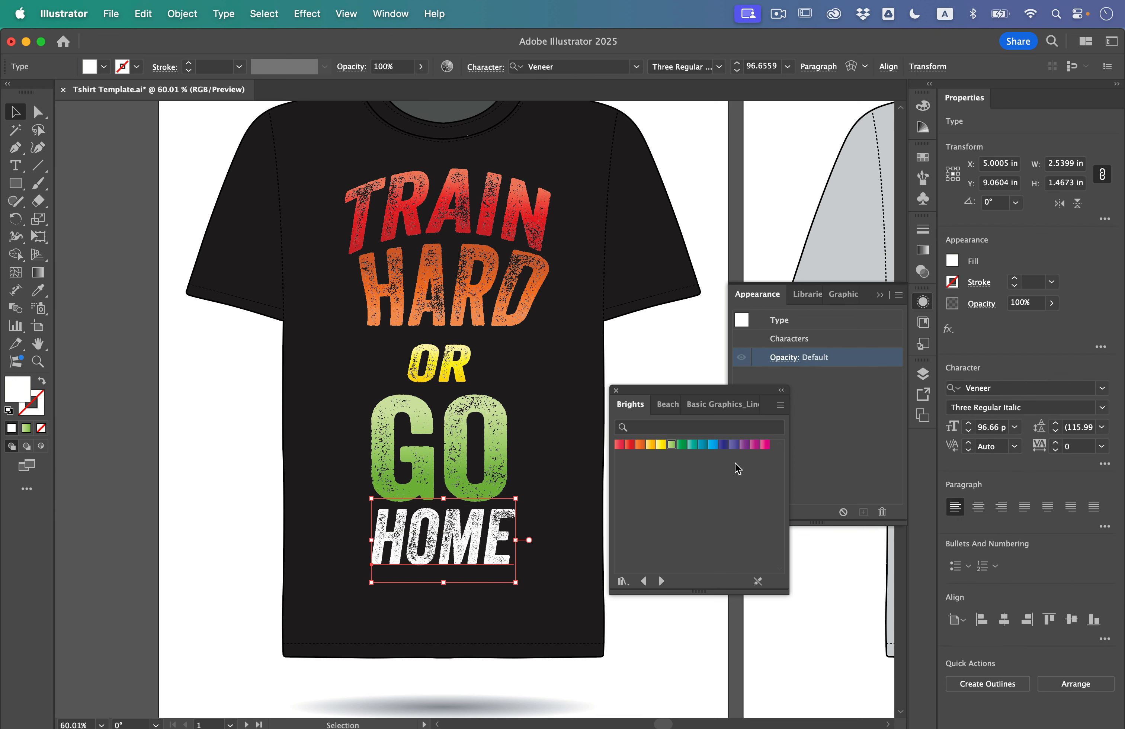
click(844, 492)
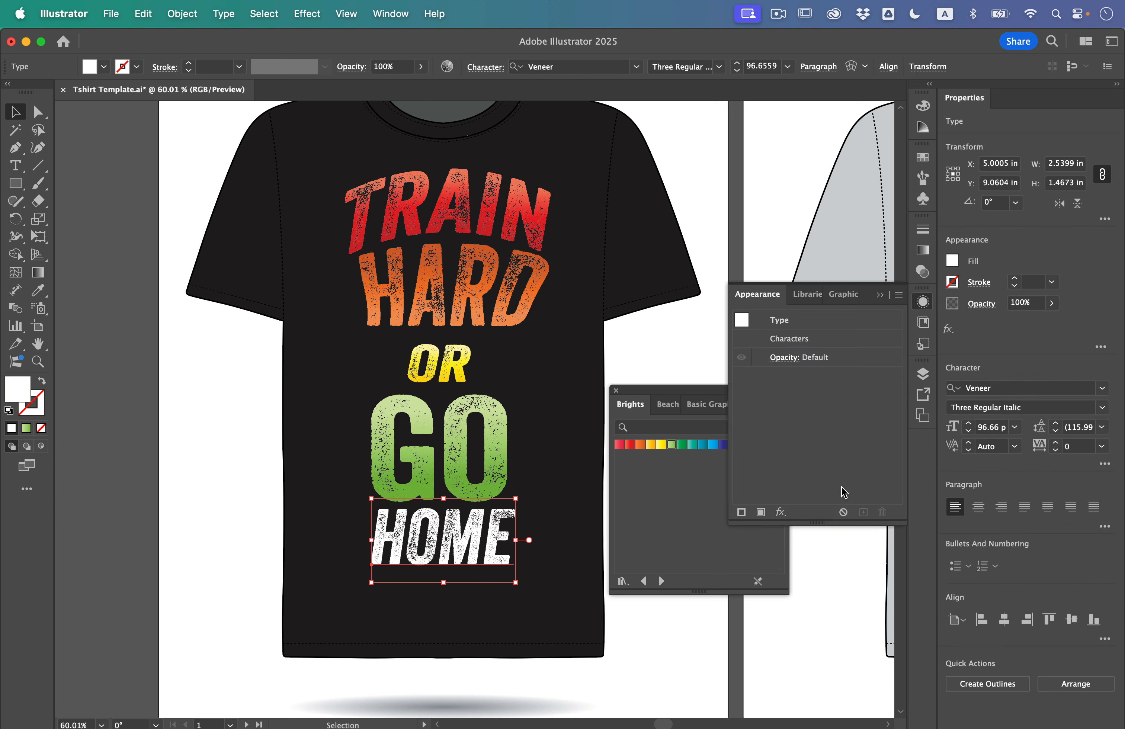
click(760, 512)
click(688, 476)
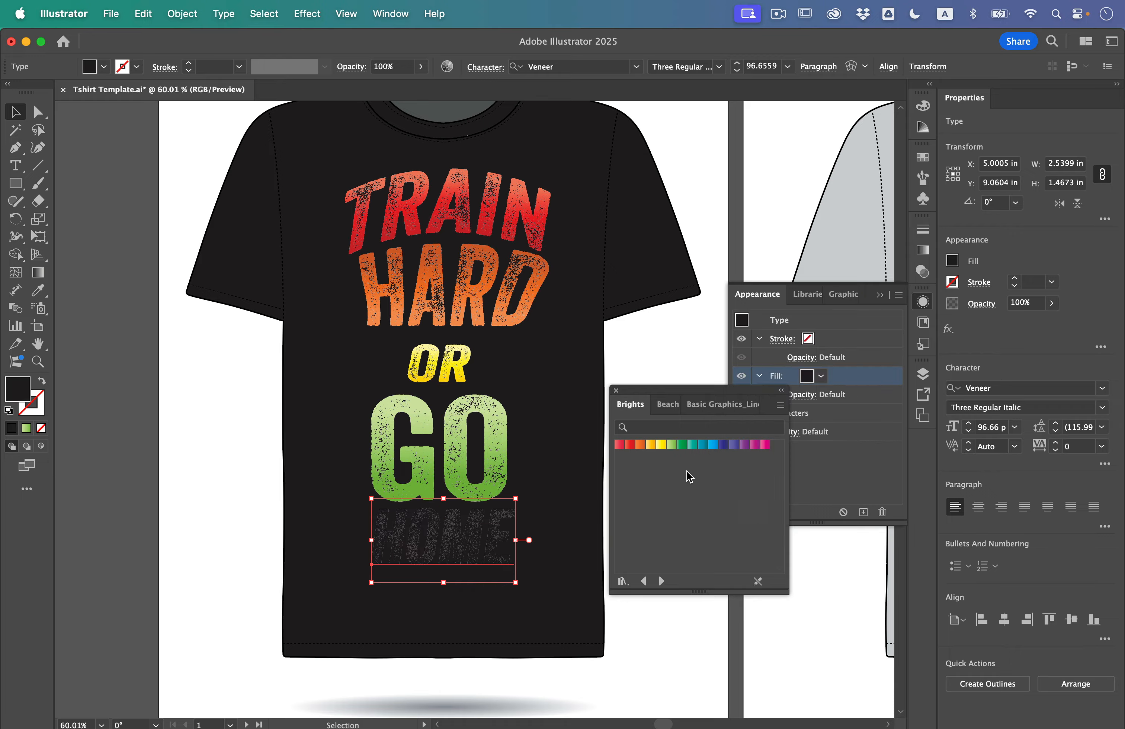
click(717, 448)
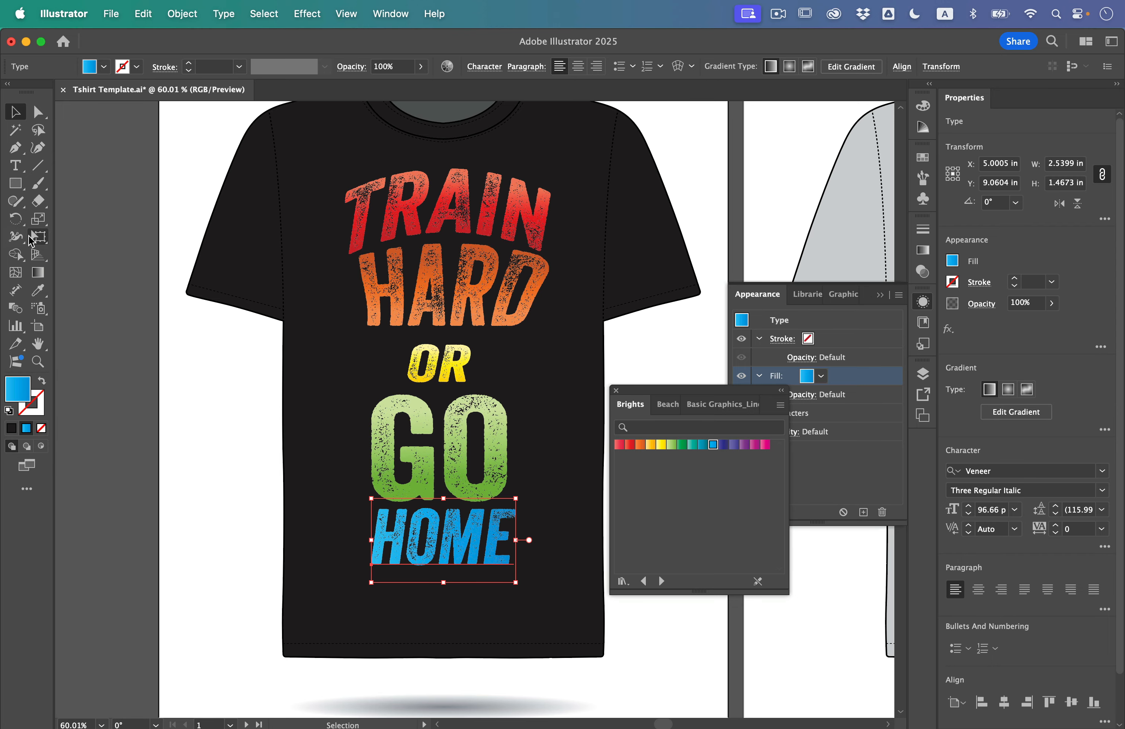
click(39, 274)
scroll(453, 538, up, 1)
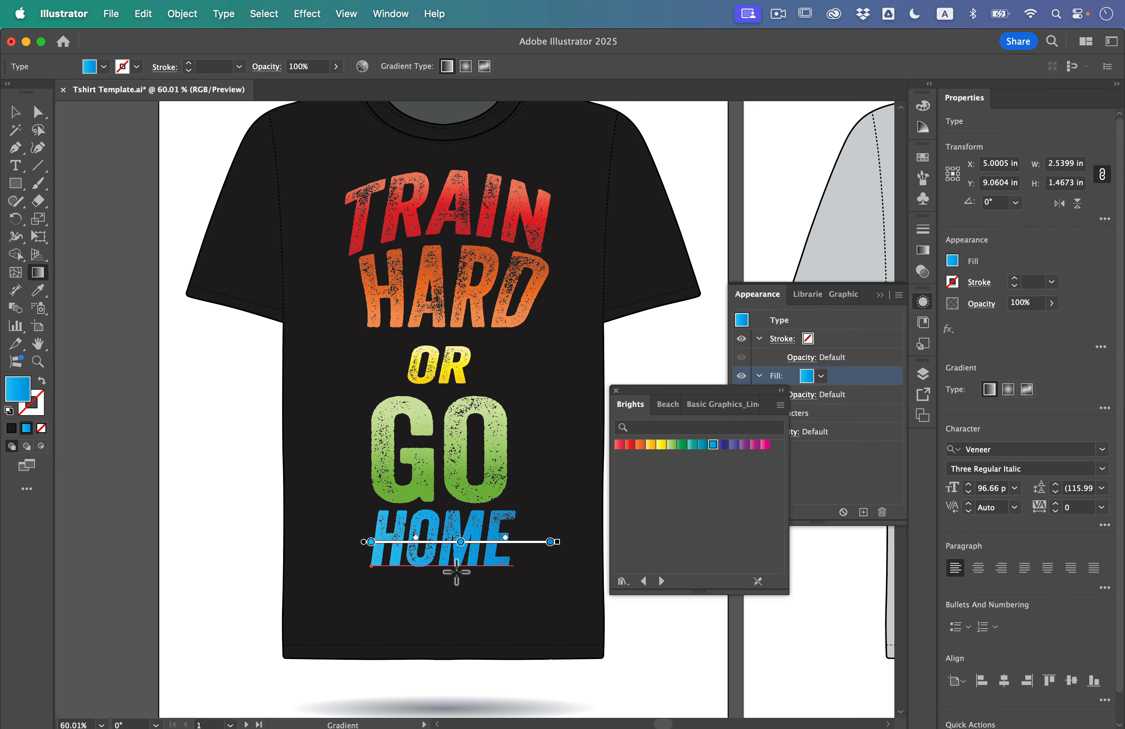
drag(454, 573, 454, 514)
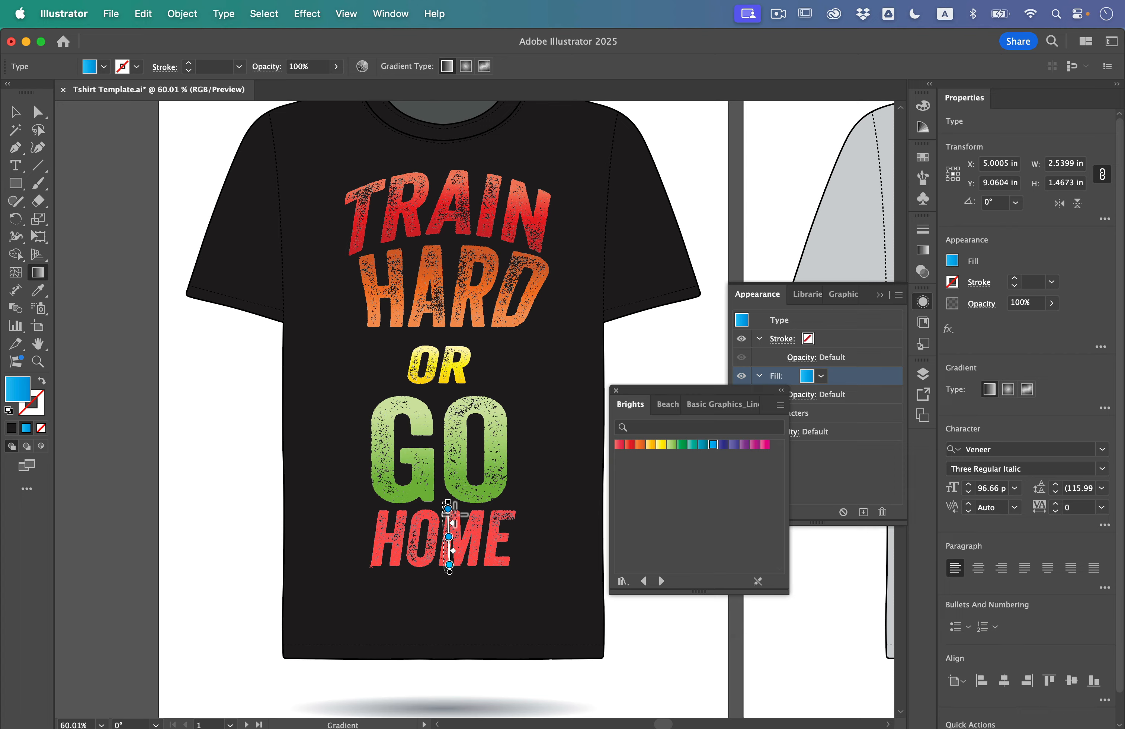
click(5, 111)
click(189, 306)
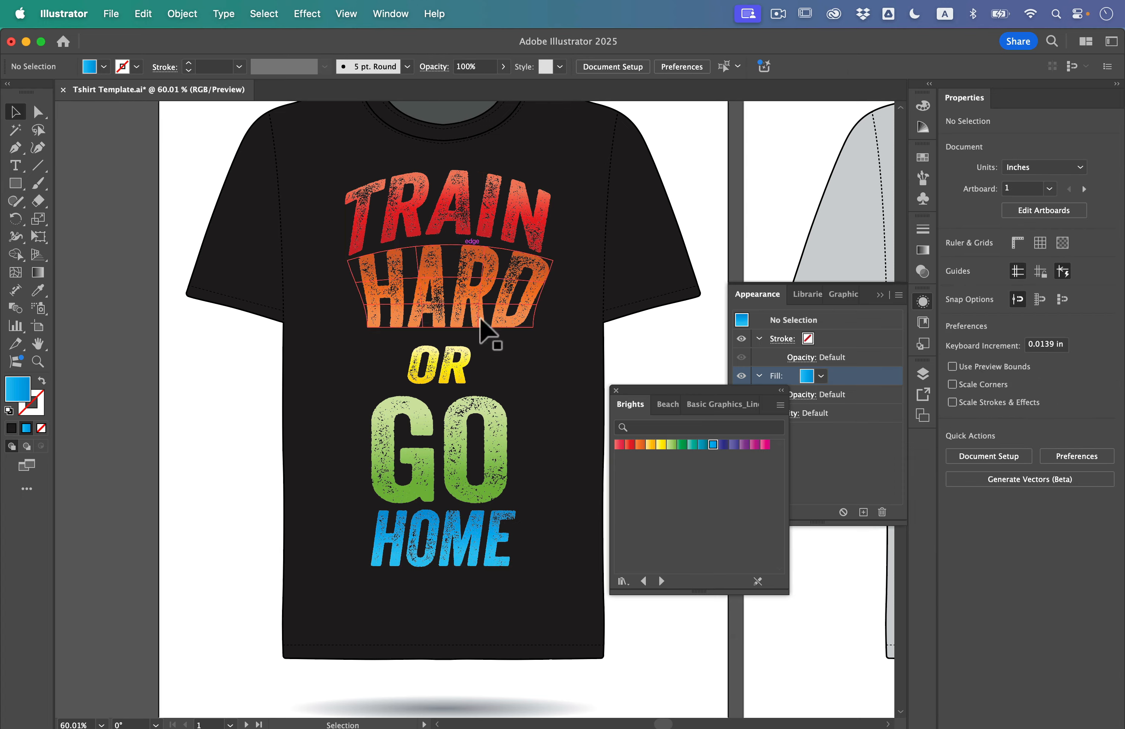
- Start an envelope warp on the word GO
drag(554, 466, 426, 568)
click(221, 486)
click(409, 478)
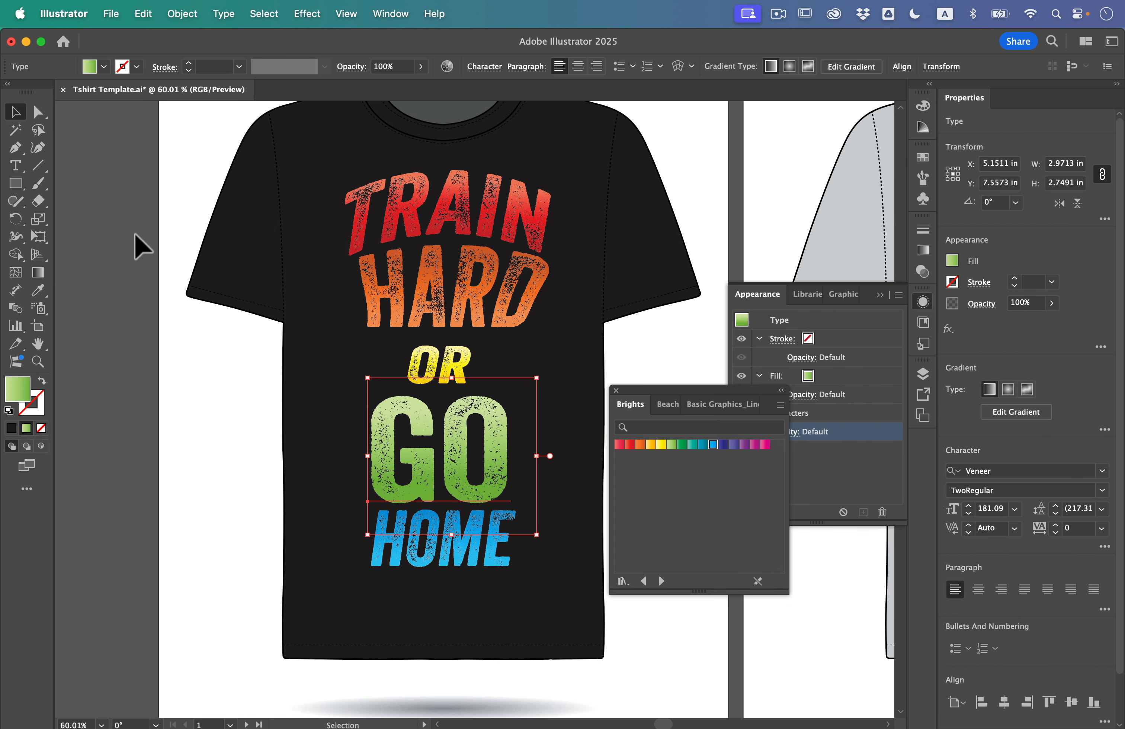
click(182, 13)
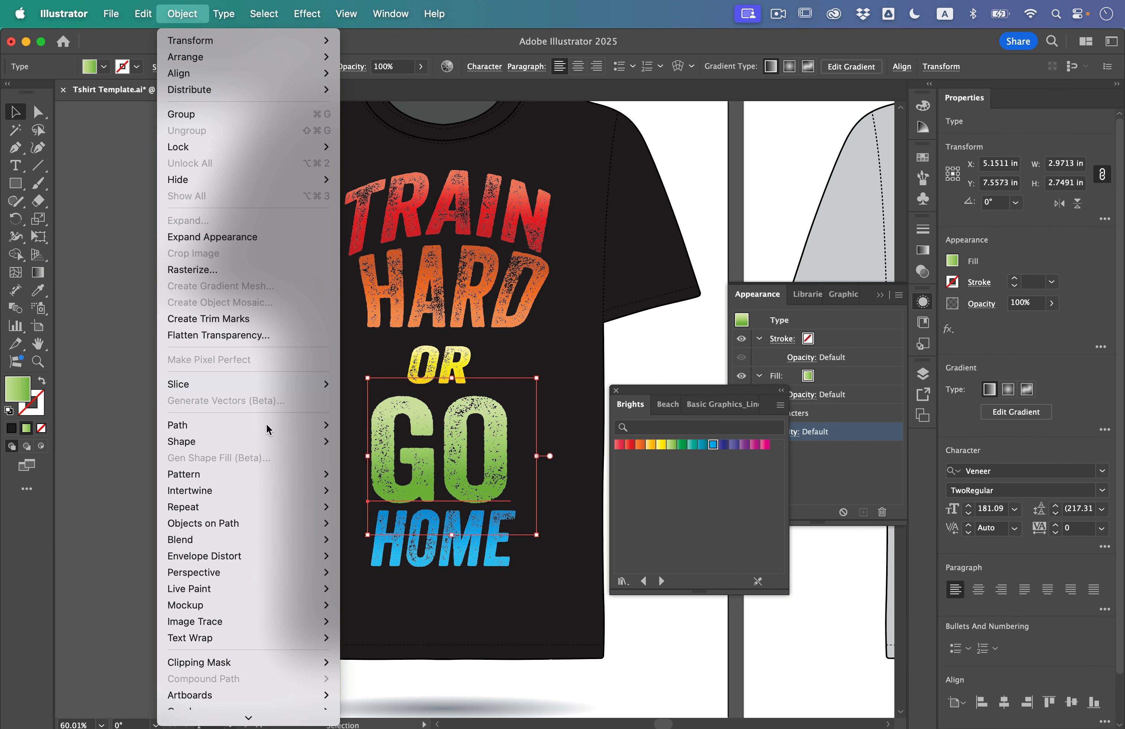
mouse_move(293, 556)
click(384, 557)
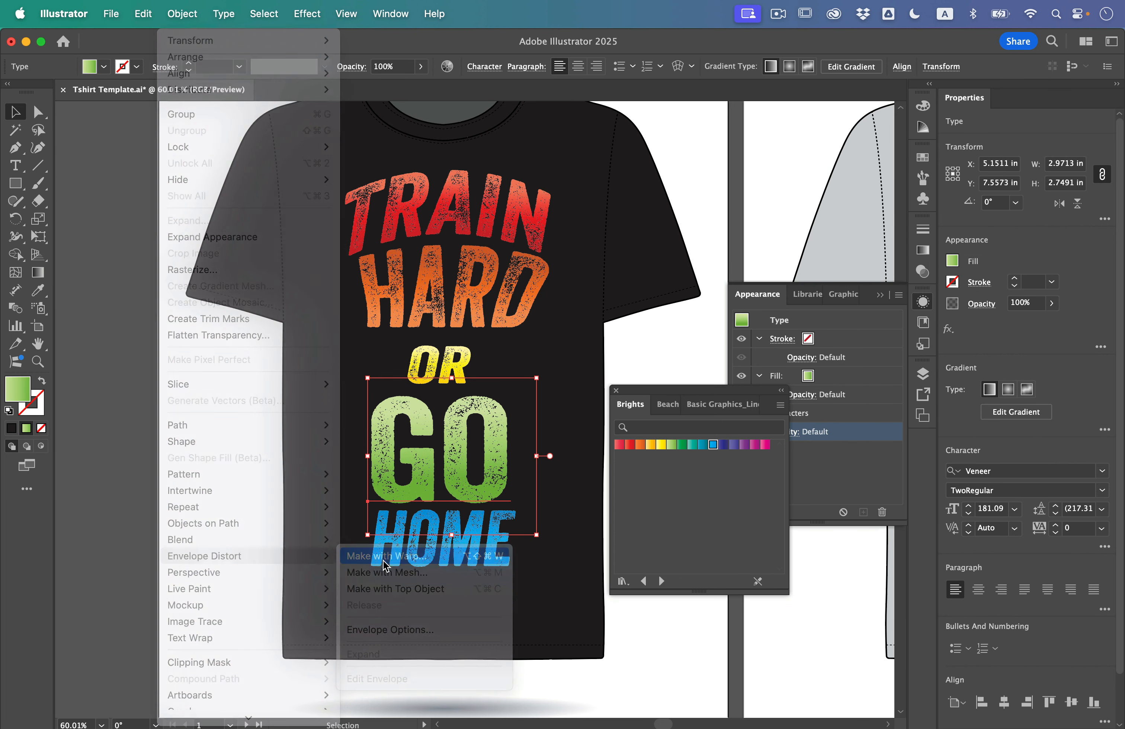
- Try the Flag, Arc Lower, Bulge and Arch warp styles on GO with bends such as 36% and -20%
click(735, 199)
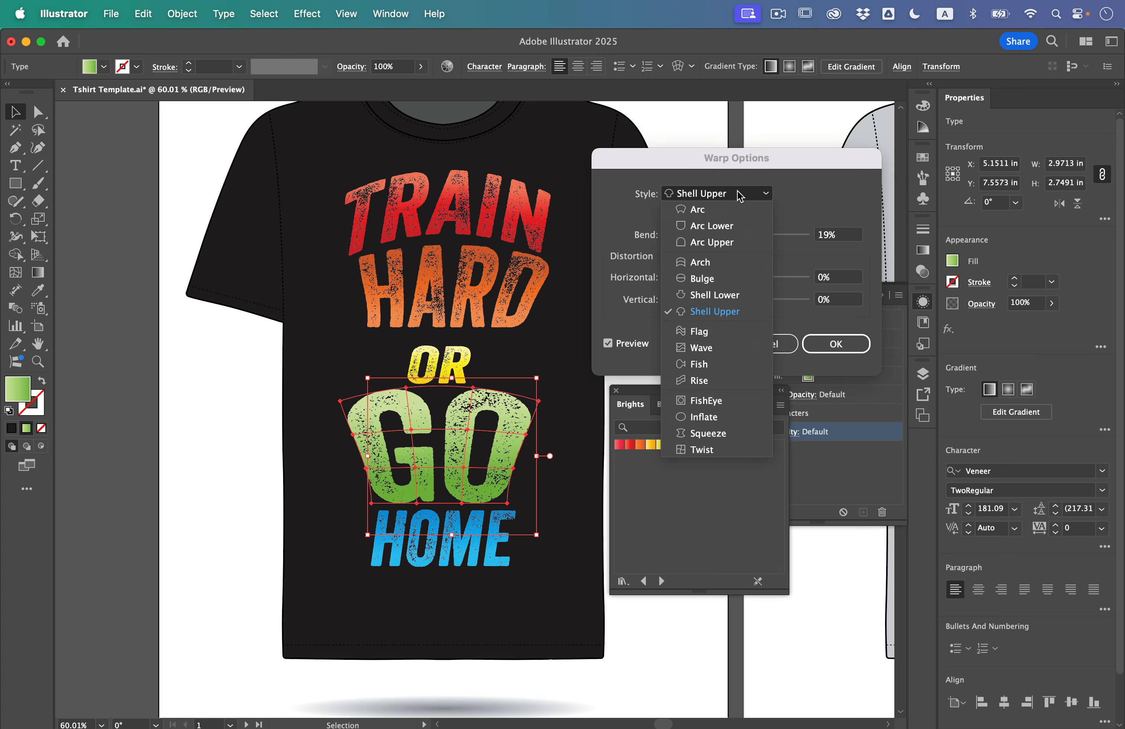
click(732, 332)
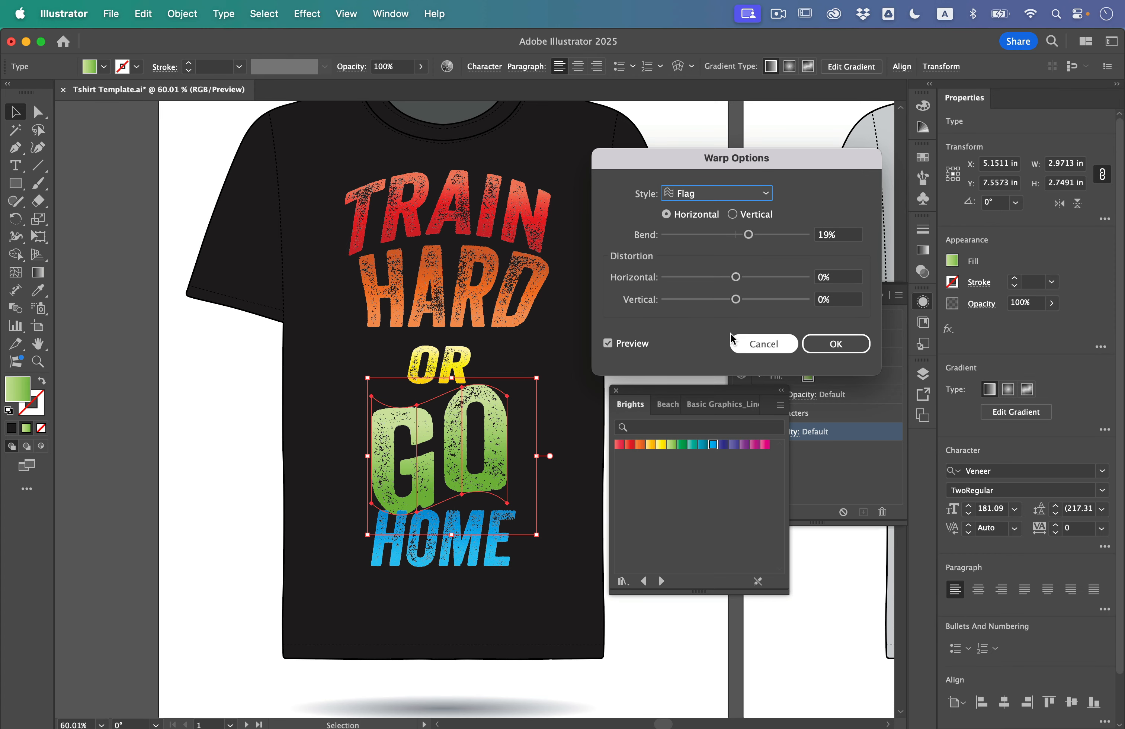
click(728, 203)
click(732, 222)
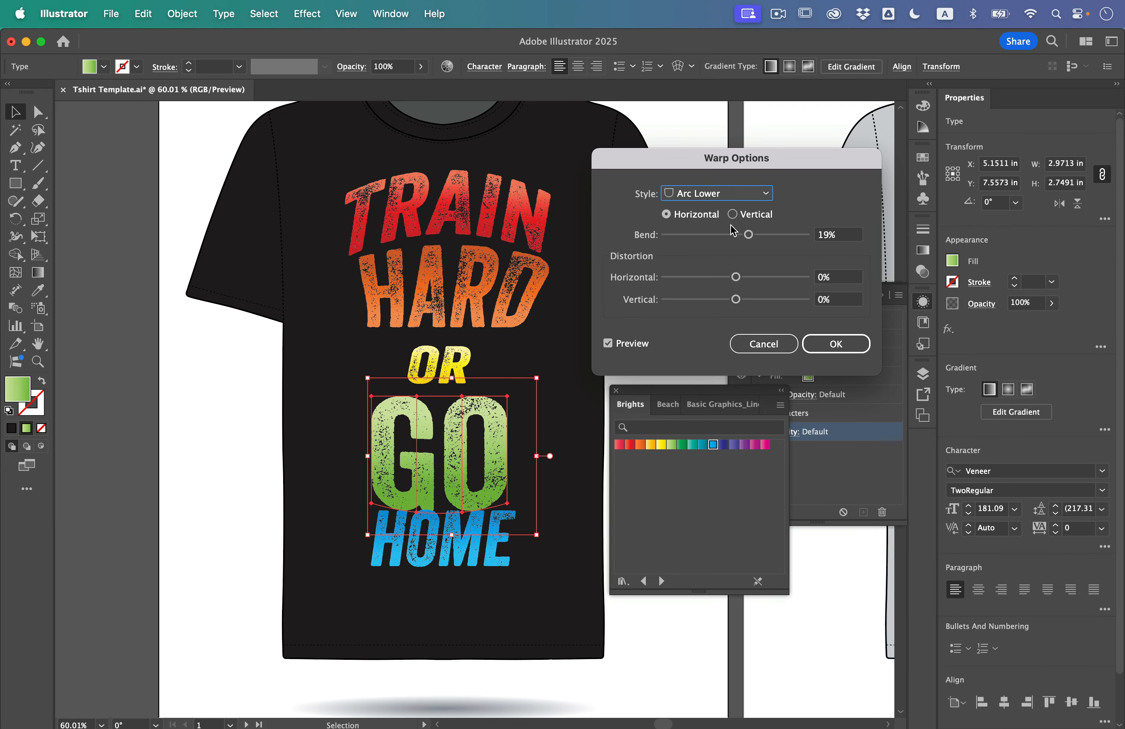
drag(749, 236, 767, 243)
click(724, 194)
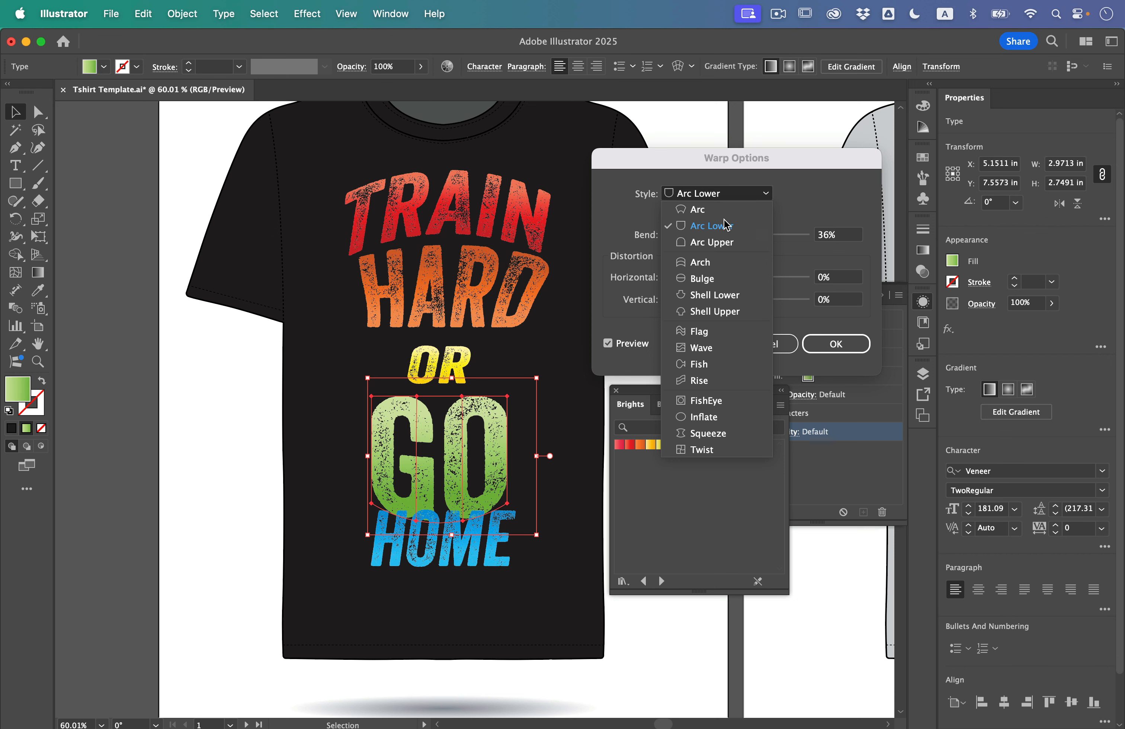
click(753, 278)
click(732, 194)
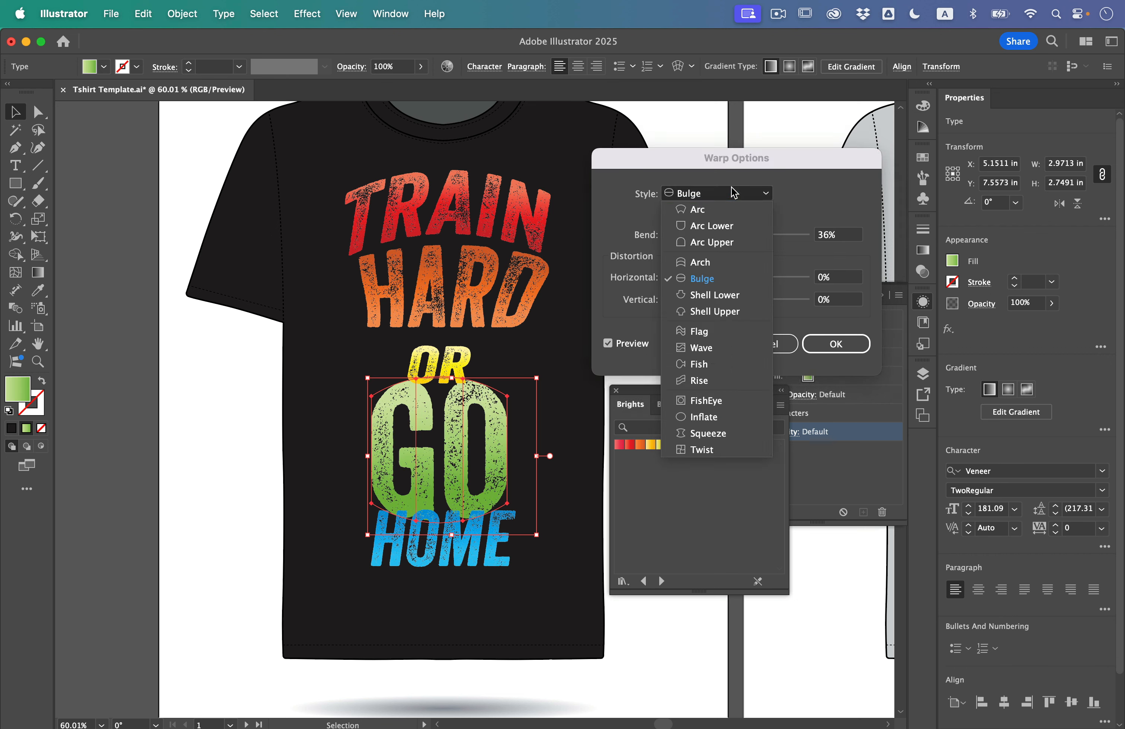
click(735, 264)
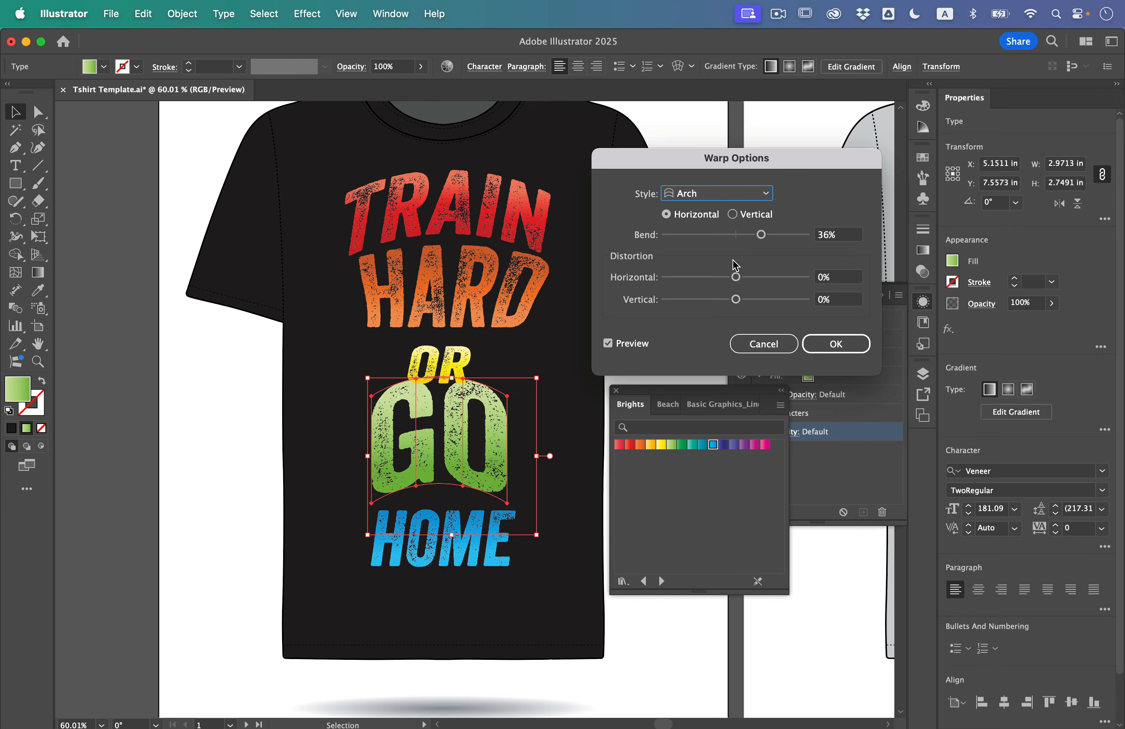
drag(745, 235, 722, 239)
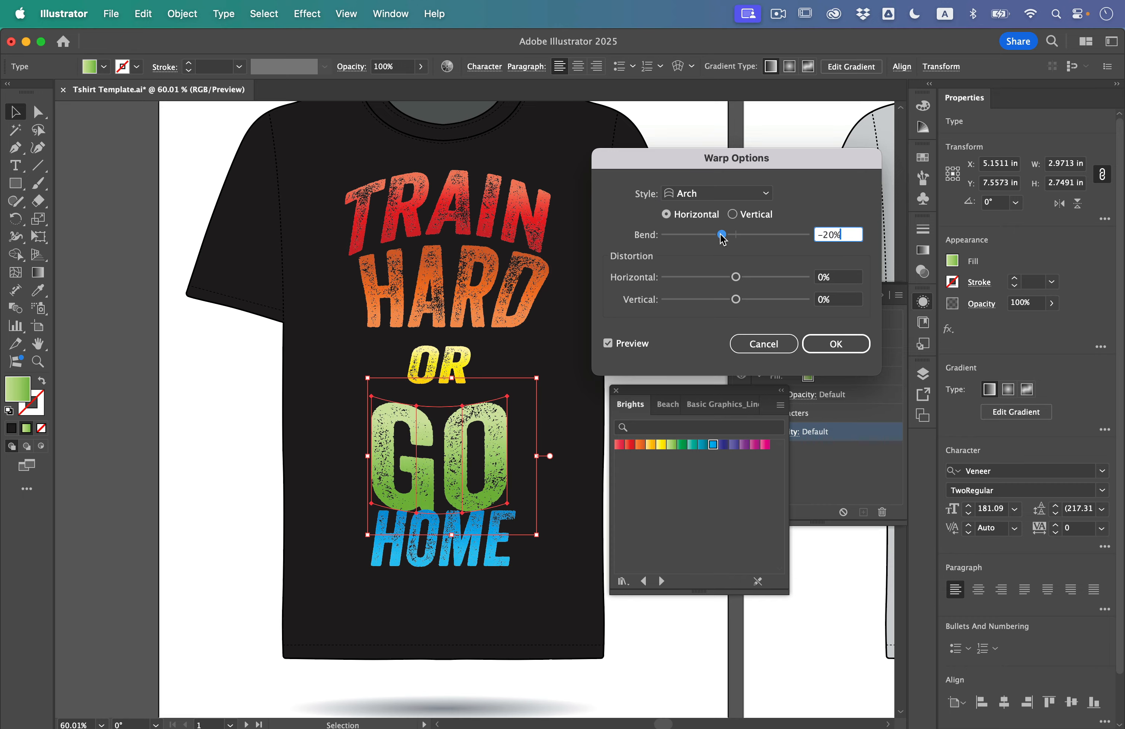
- Warp GO using the Shell Lower style with a horizontal bend of 11%
click(735, 198)
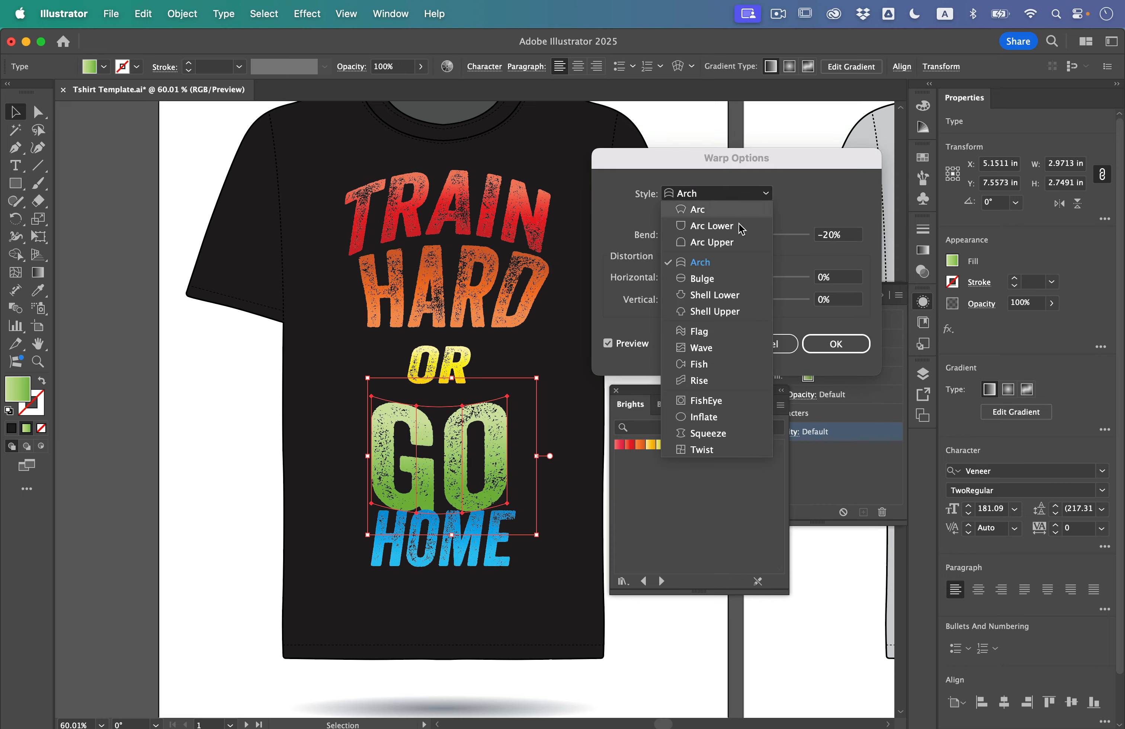
click(743, 295)
mouse_move(745, 236)
mouse_down()
mouse_move(762, 236)
mouse_move(743, 236)
mouse_up()
click(835, 343)
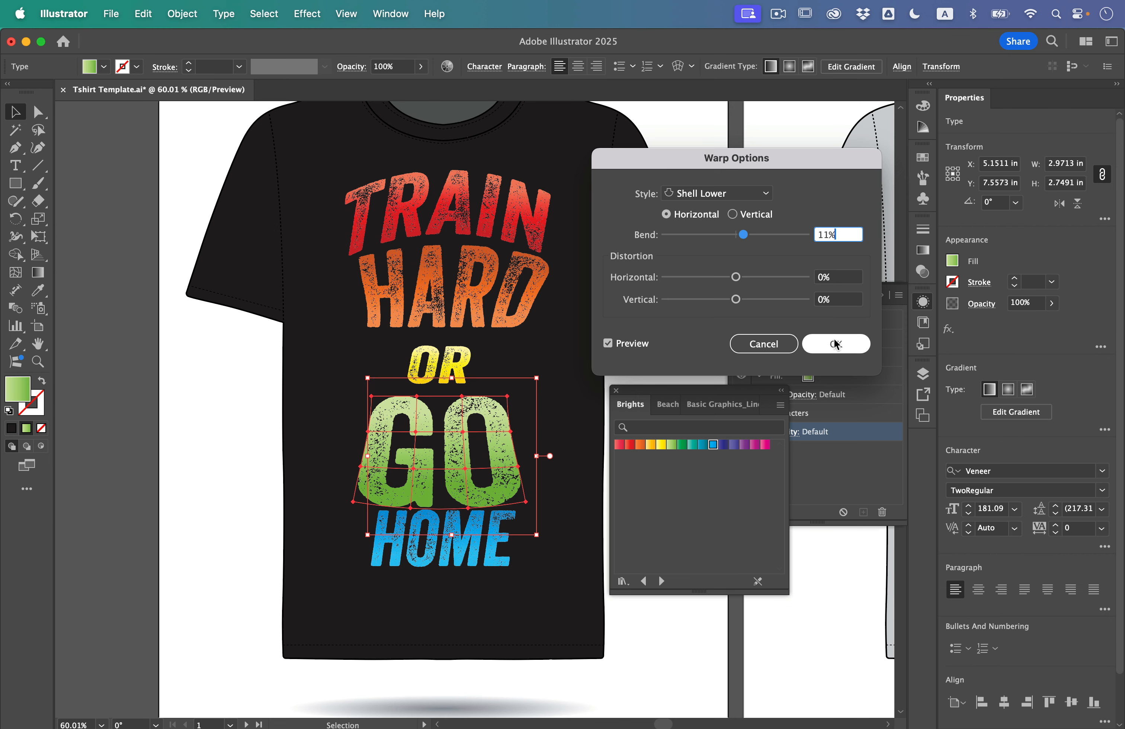
- Move HOME slightly down below GO and warp it using the Arch style with a horizontal bend of -20%
click(512, 545)
drag(462, 536, 459, 544)
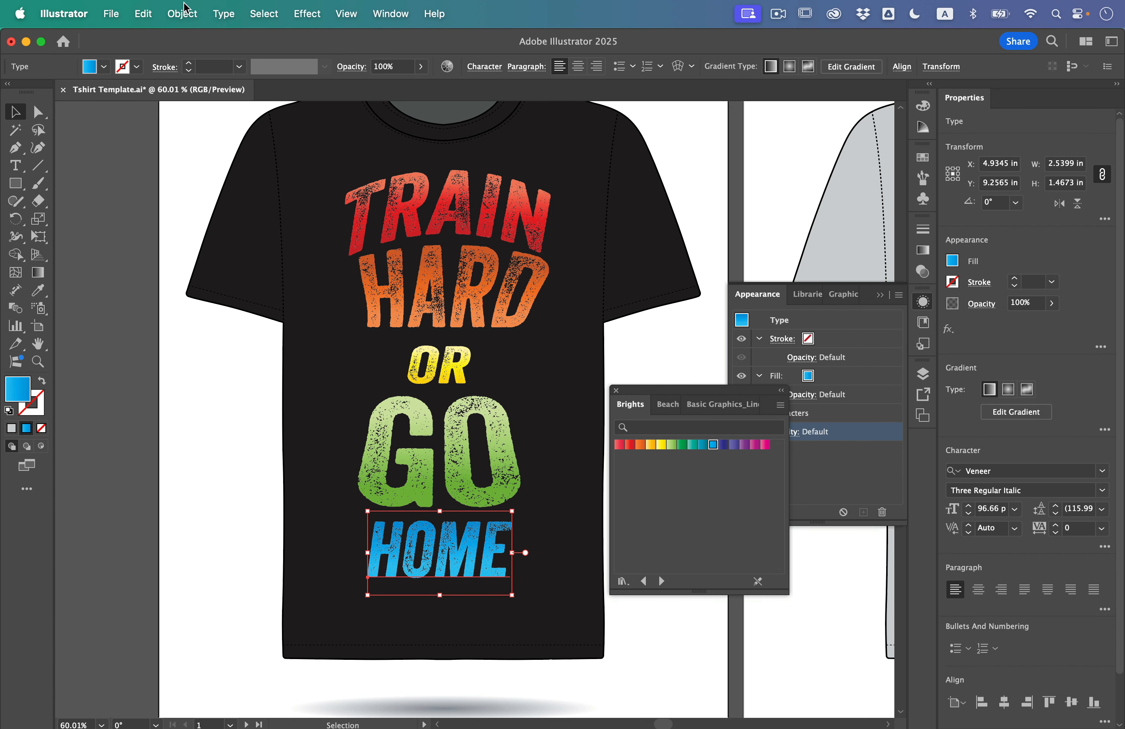
click(182, 13)
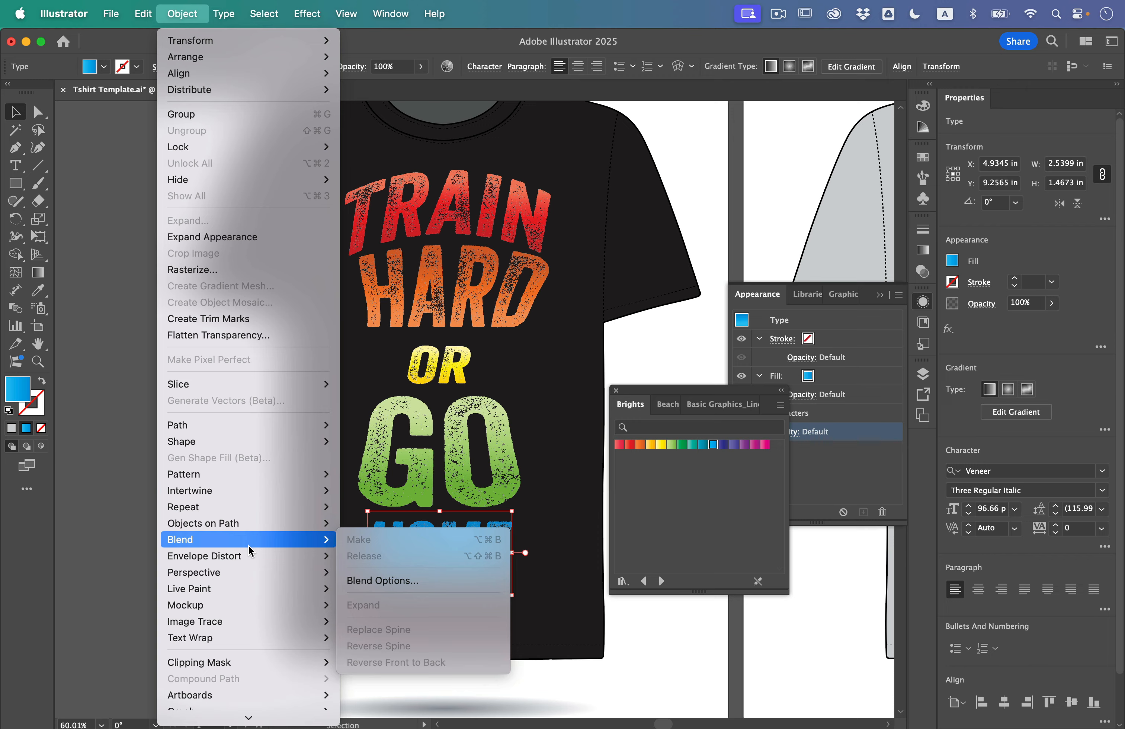
mouse_move(250, 554)
click(374, 553)
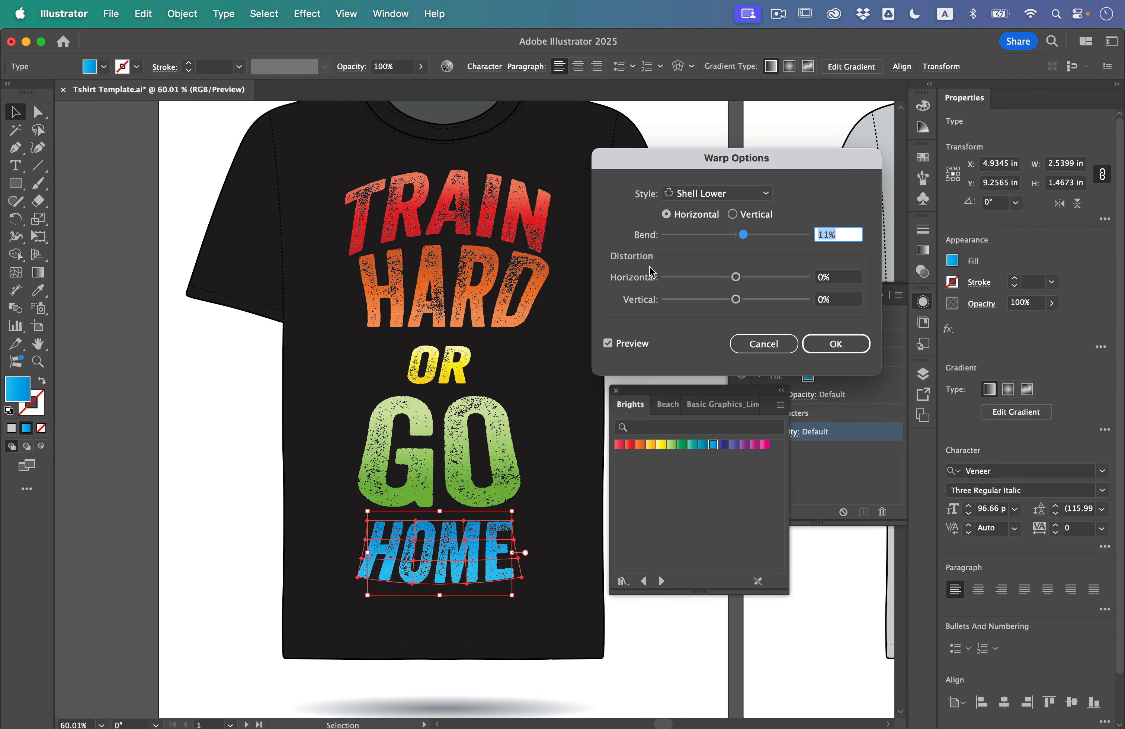
click(729, 194)
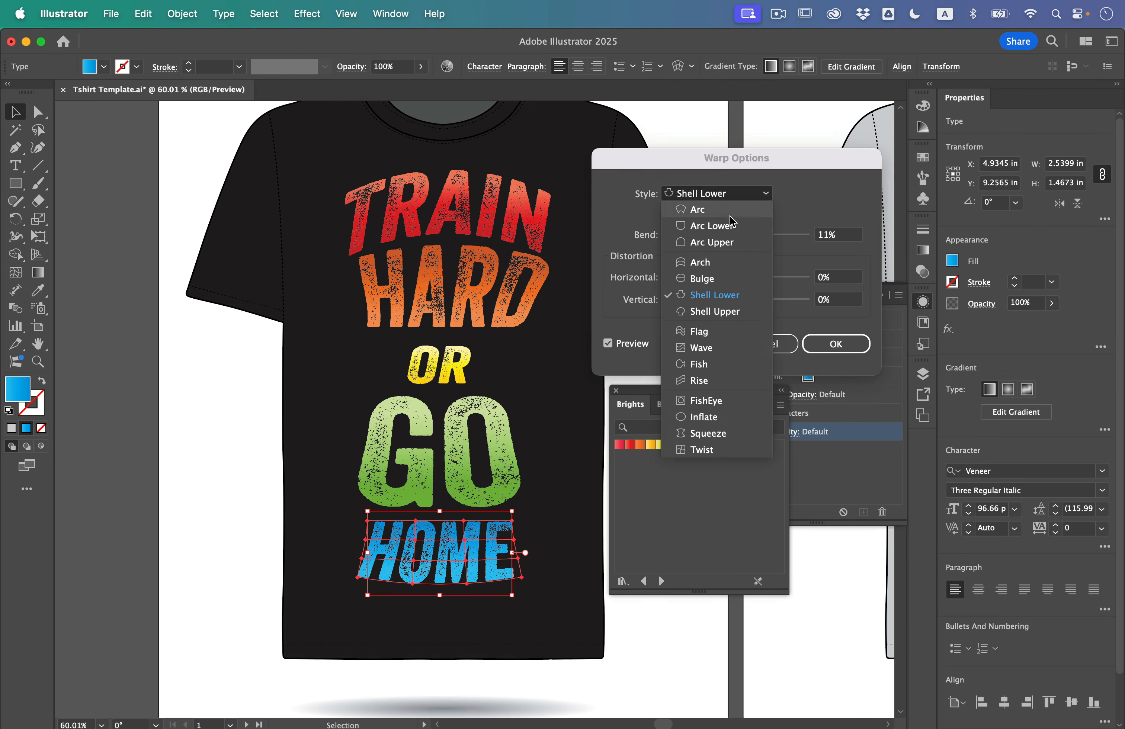
click(738, 262)
drag(743, 234, 722, 235)
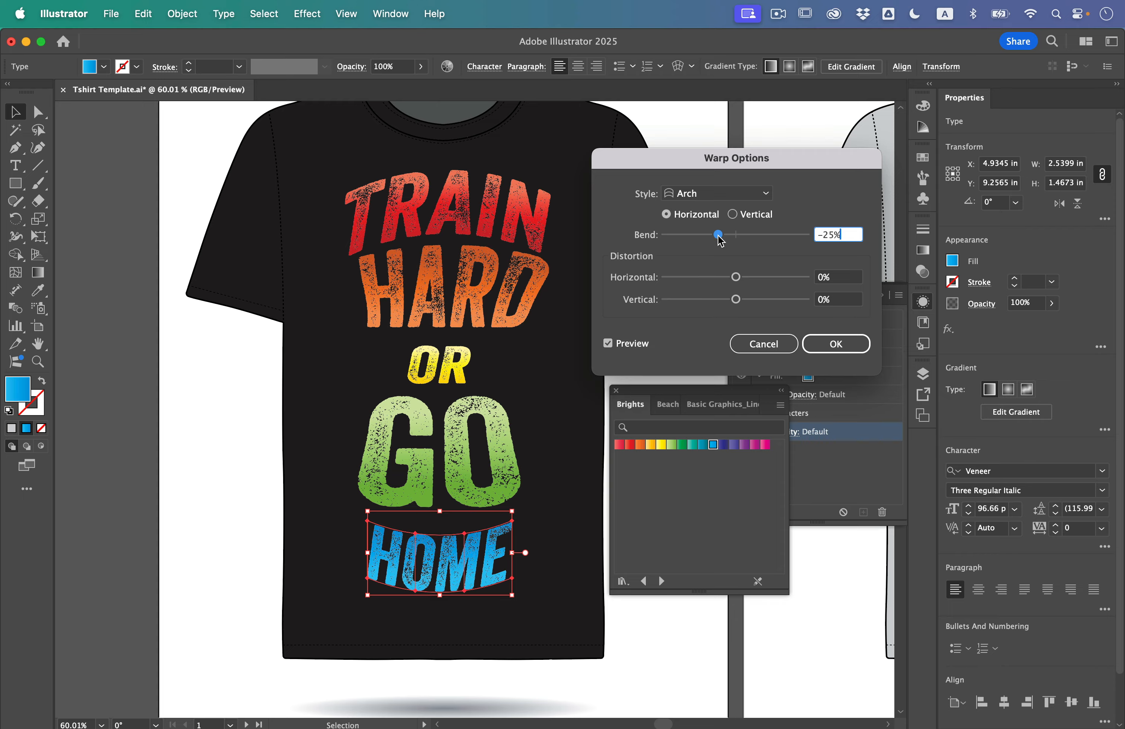
click(837, 346)
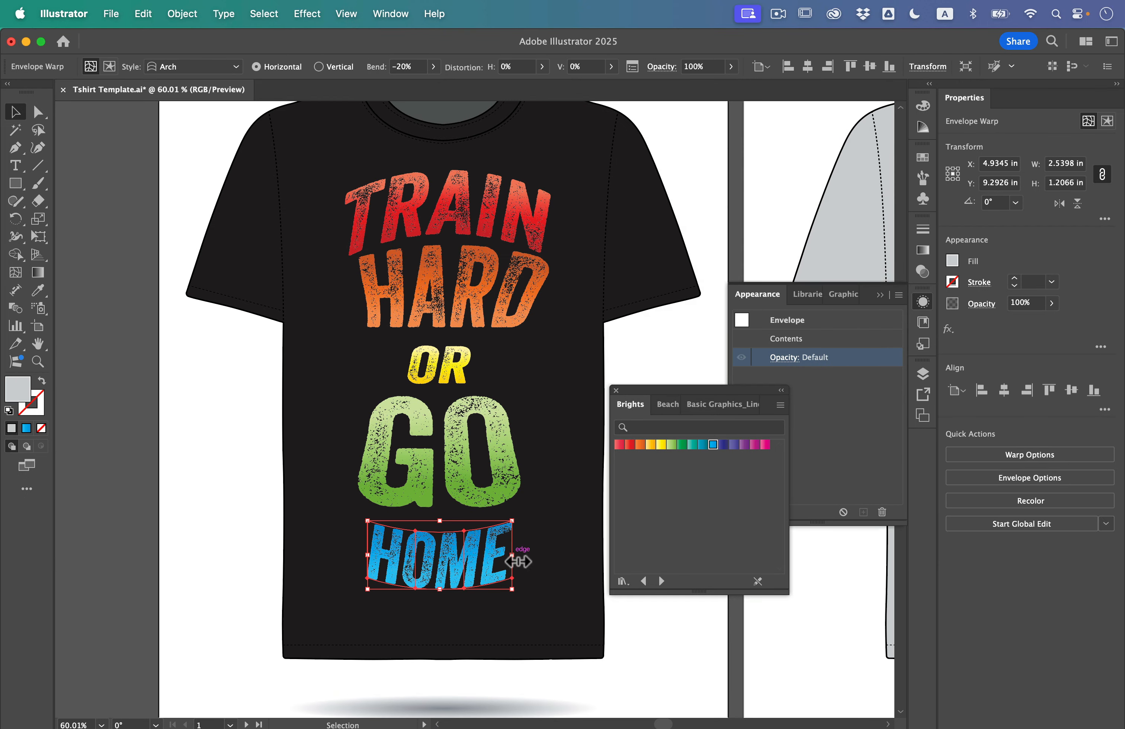
- Widen the warped HOME on both sides and move it up so it sits close under GO
drag(518, 561, 536, 562)
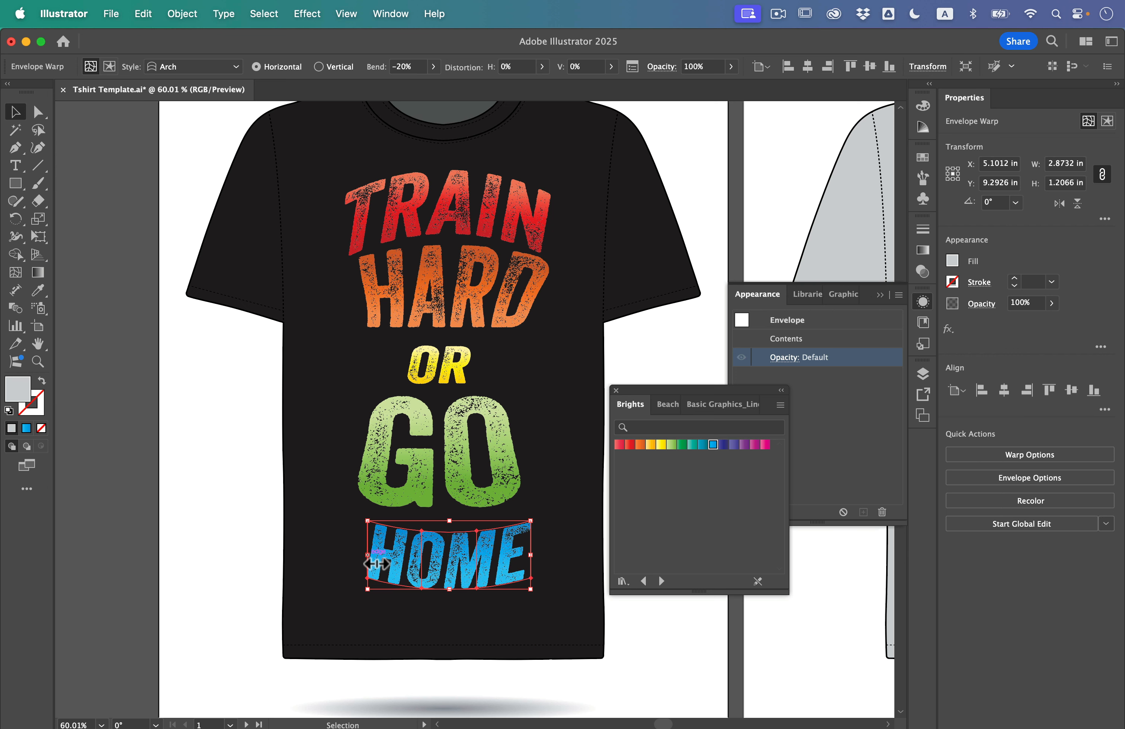
drag(377, 564, 427, 546)
click(543, 598)
- Review the black, gray and yellow T-shirt designs side by side
scroll(542, 599, down, 5)
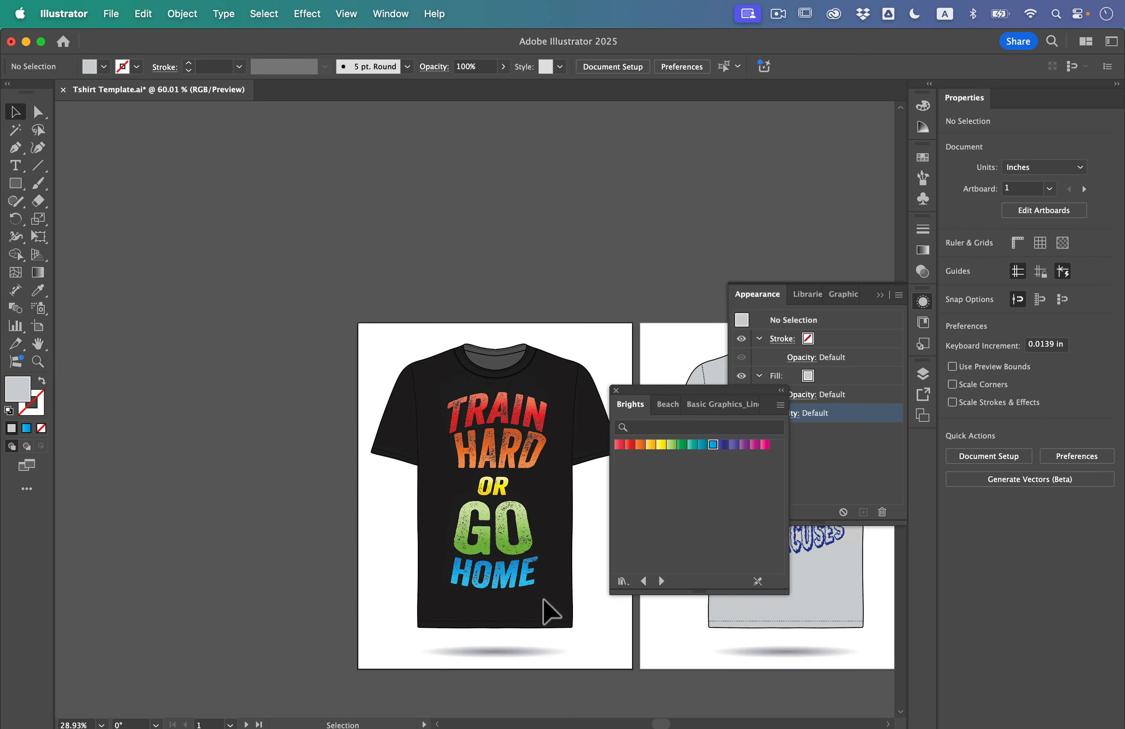
scroll(551, 611, down, 3)
scroll(549, 611, right, 3)
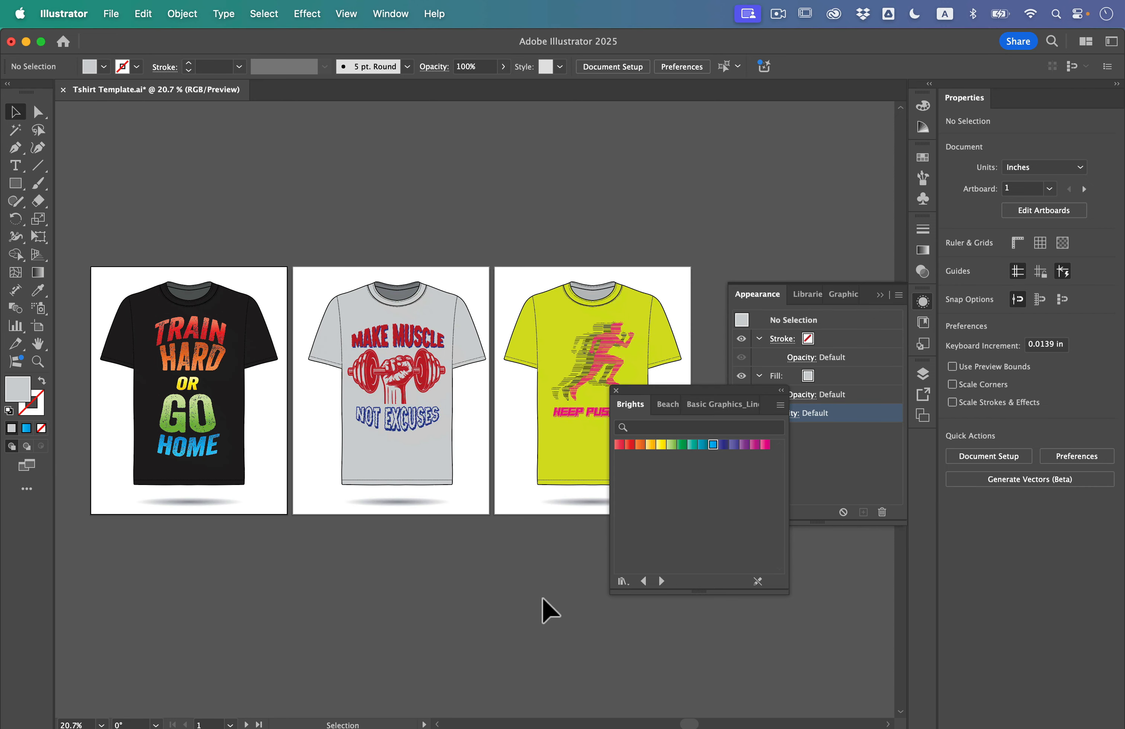
scroll(549, 611, down, 5)
scroll(549, 611, left, 2)
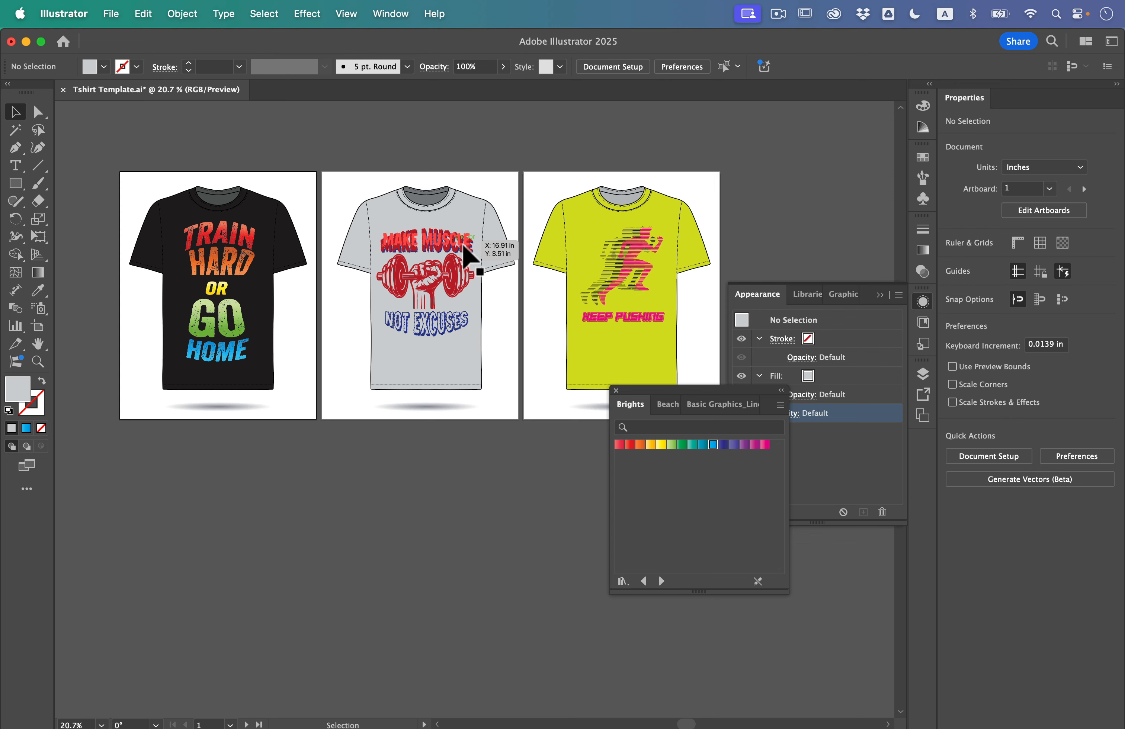
drag(632, 317, 242, 272)
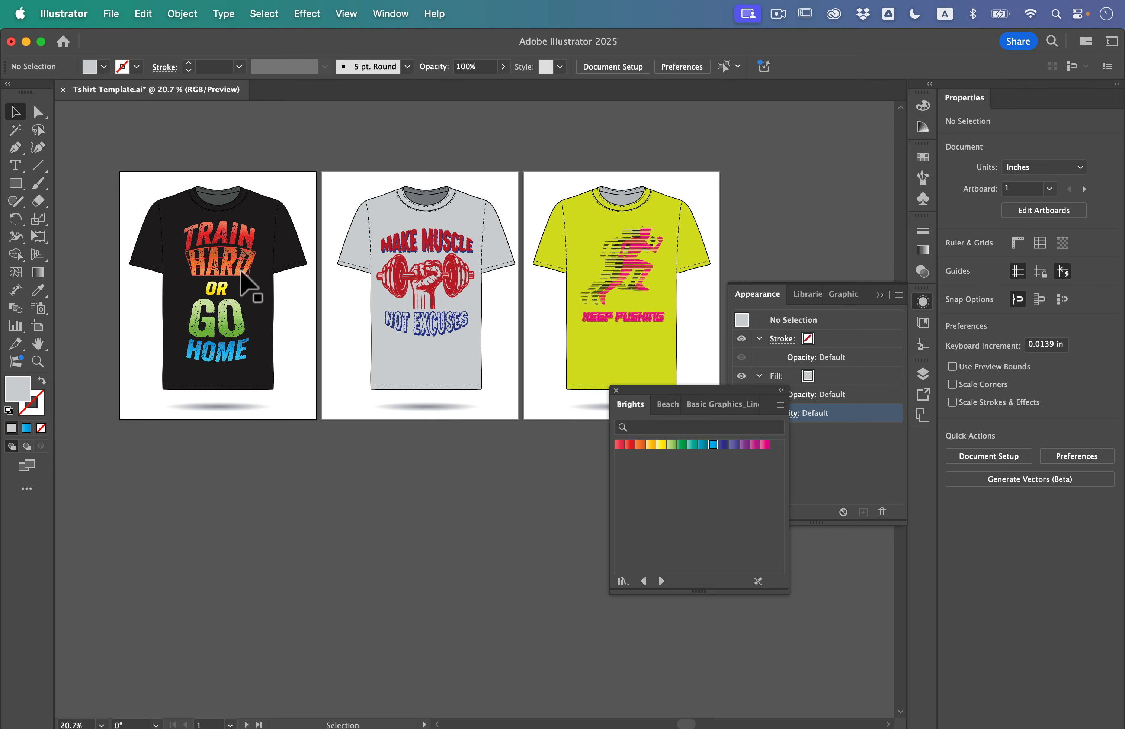